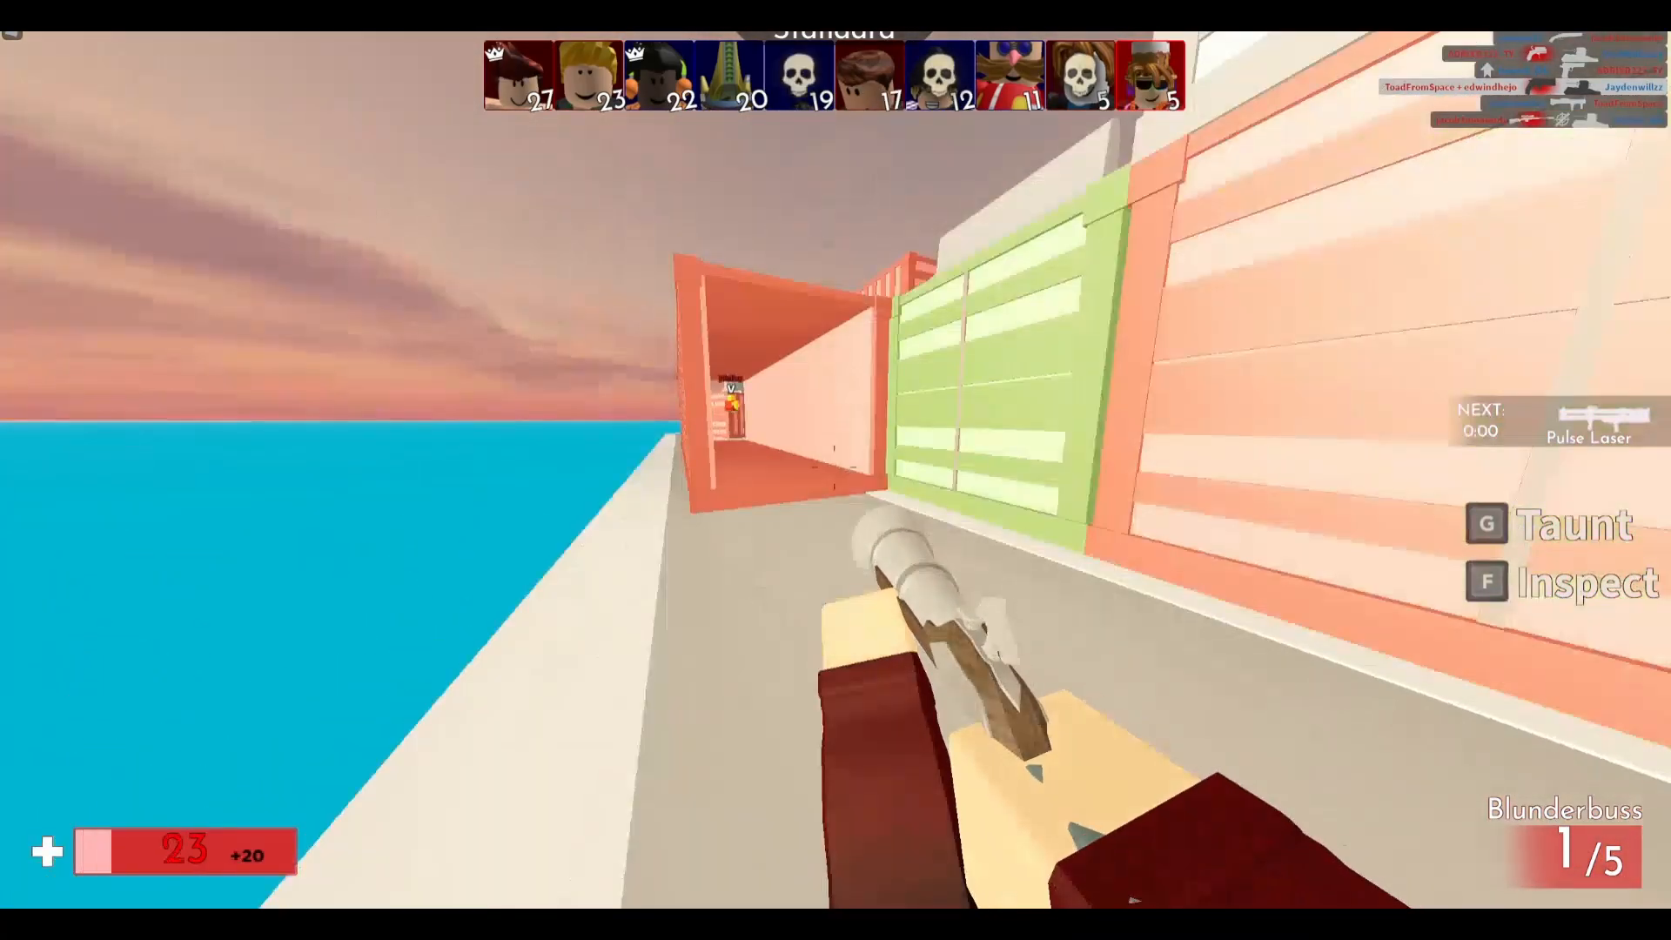
Step: Walk down the street between the containers in the Roblox Blunderbuss match
key("w")
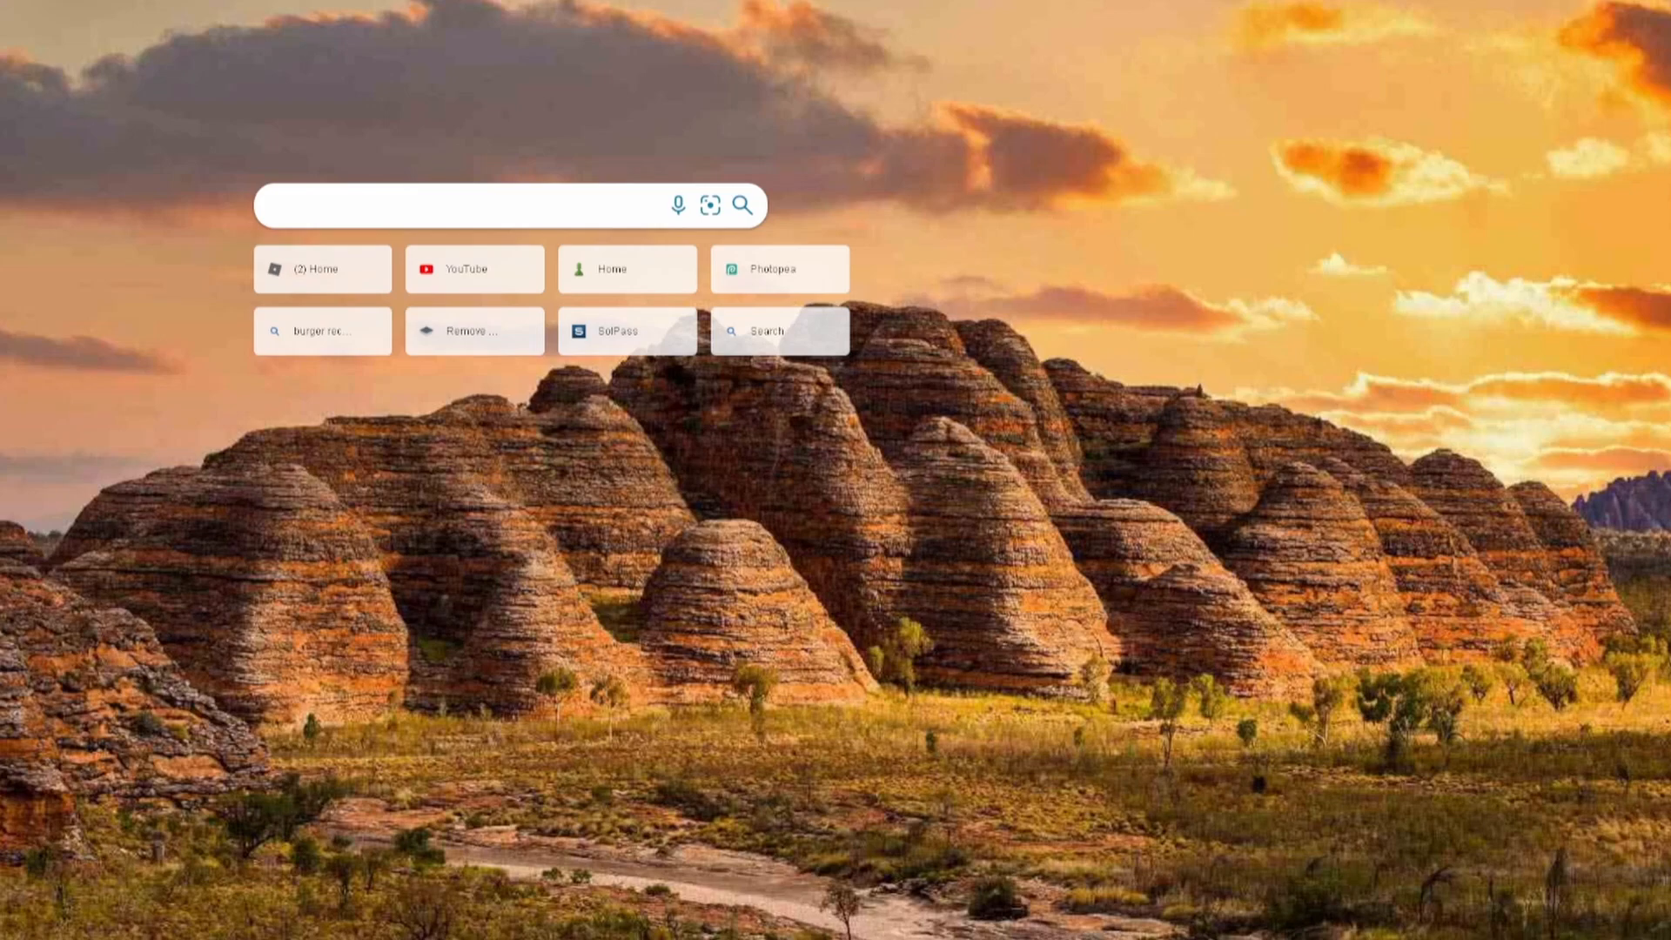
Step: Go to photopea.com from the address-bar suggestion for 'photo'
type("photo")
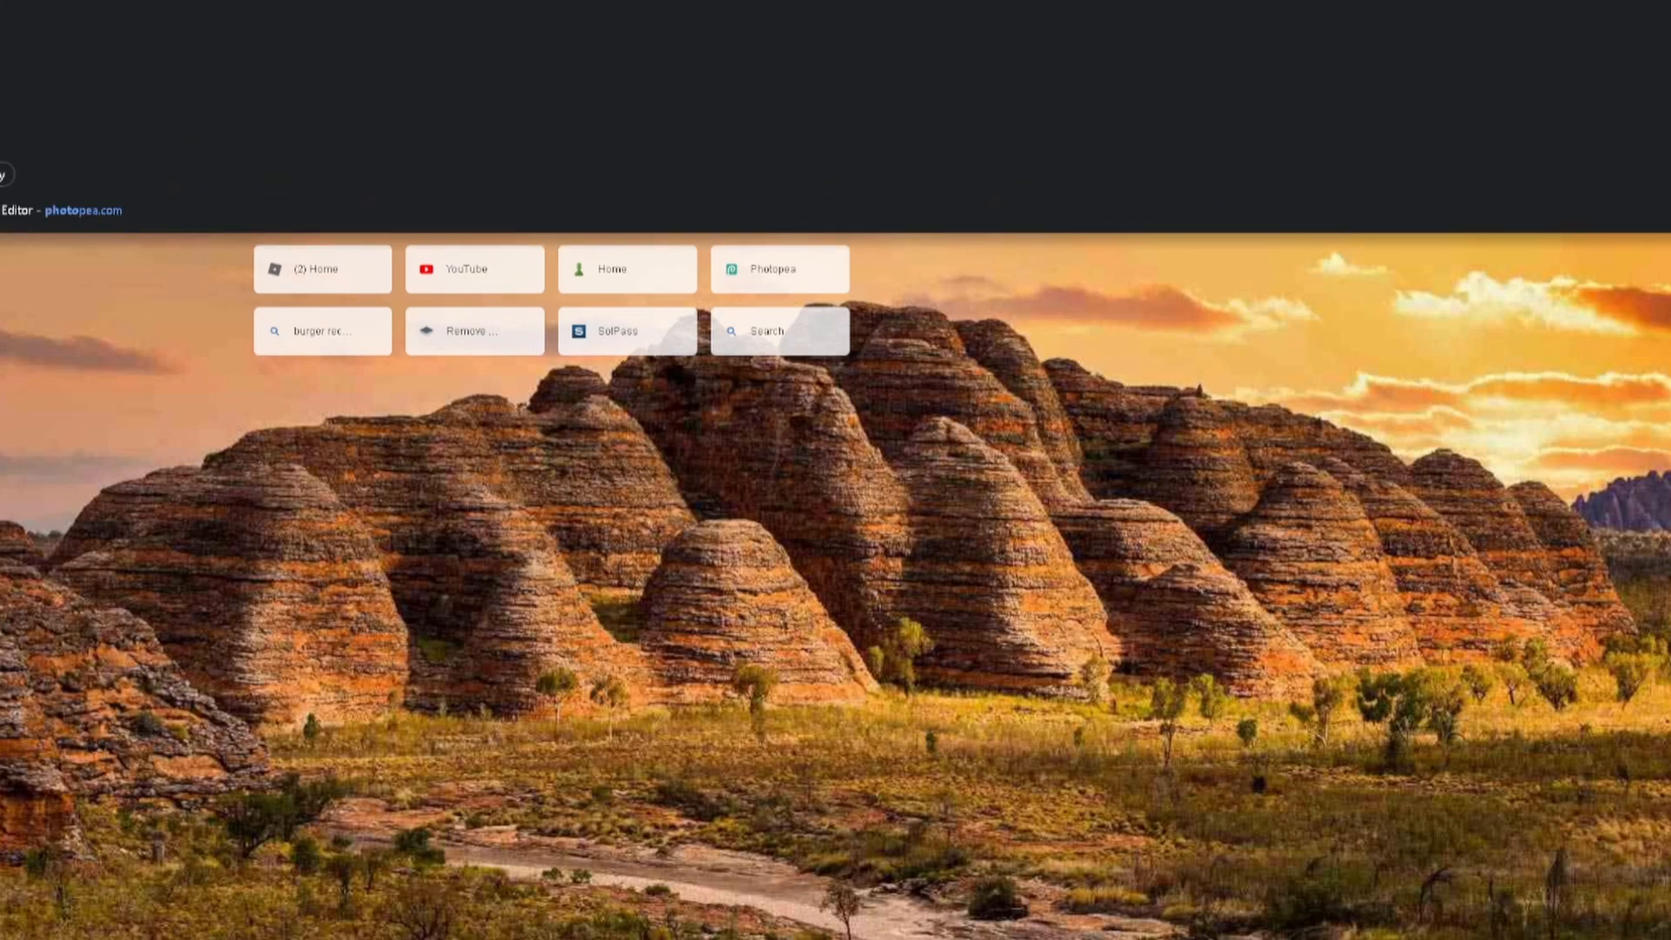
key("Return")
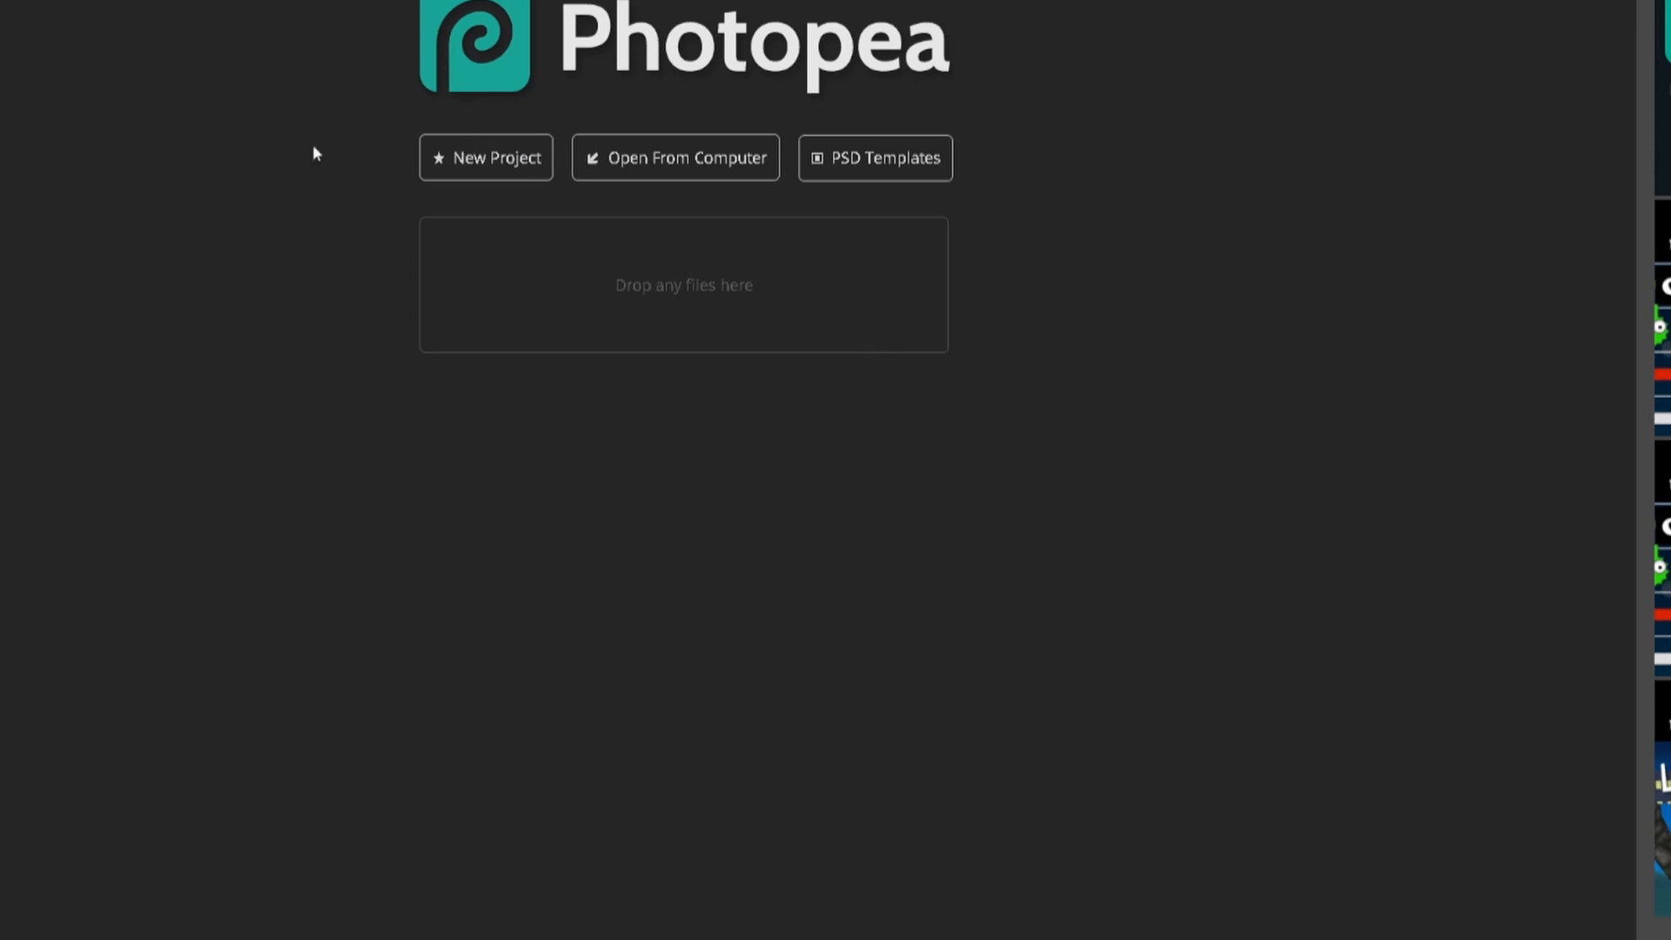
Step: Create a new blank transparent document with a wide landscape canvas
left_click(460, 170)
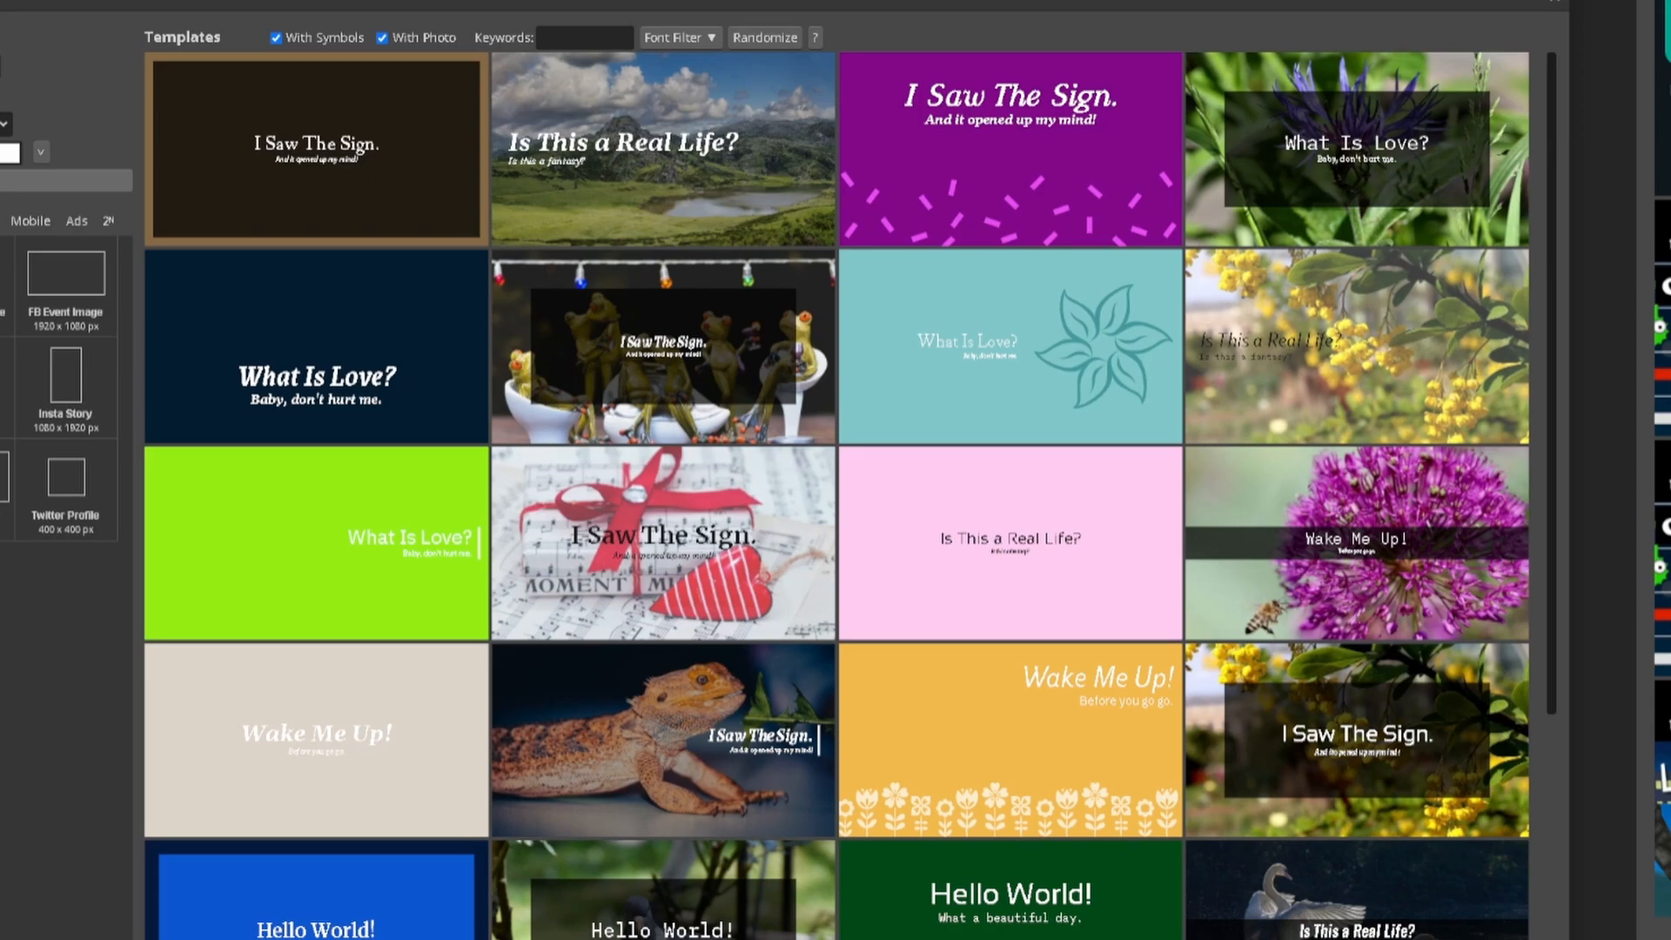
left_click(50, 183)
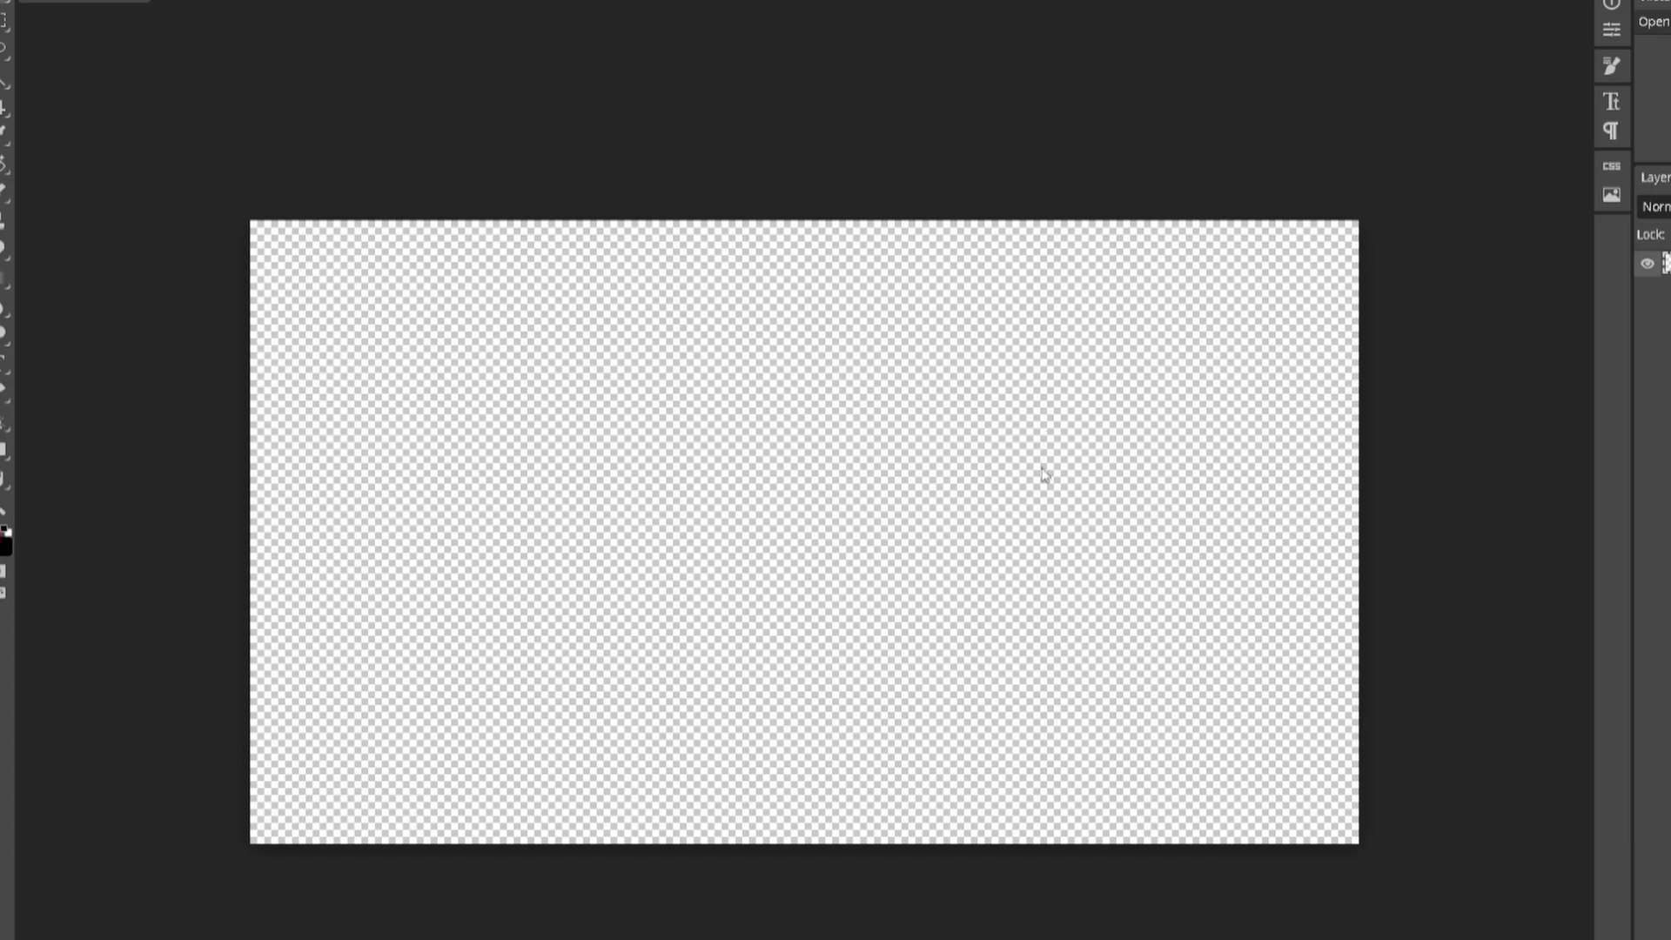
Step: Paste the Roblox beach-map screenshot as a layer, undoing an attempted corner resize
key("ctrl+v")
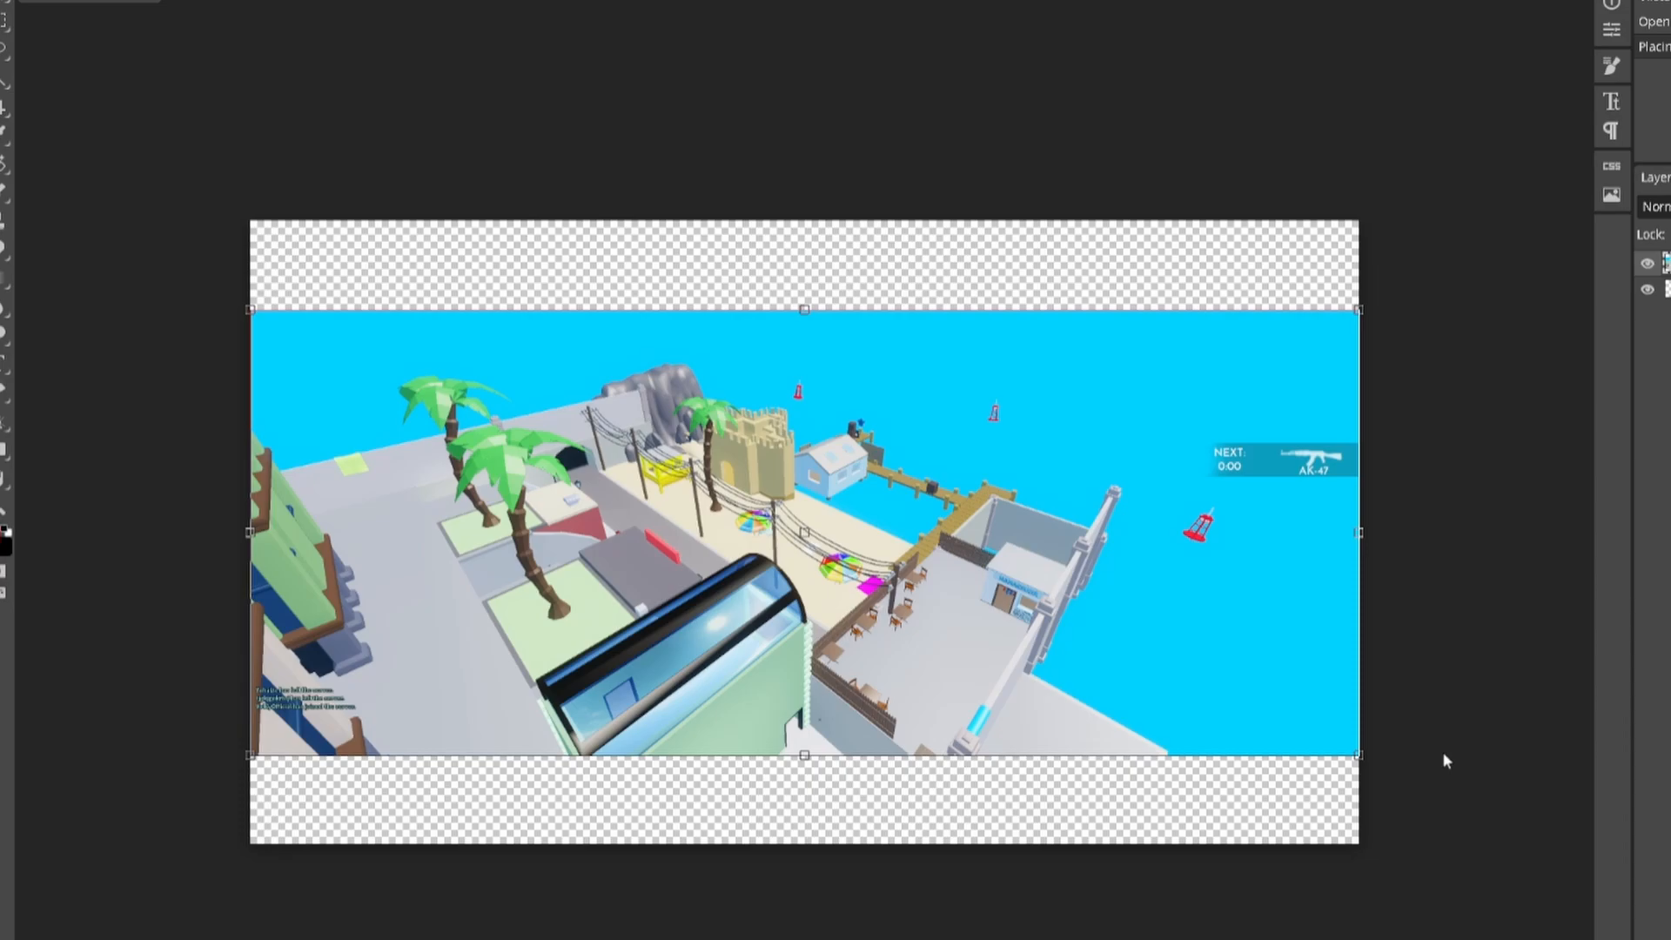
left_click_drag(1359, 755, 1240, 707)
key("ctrl+z")
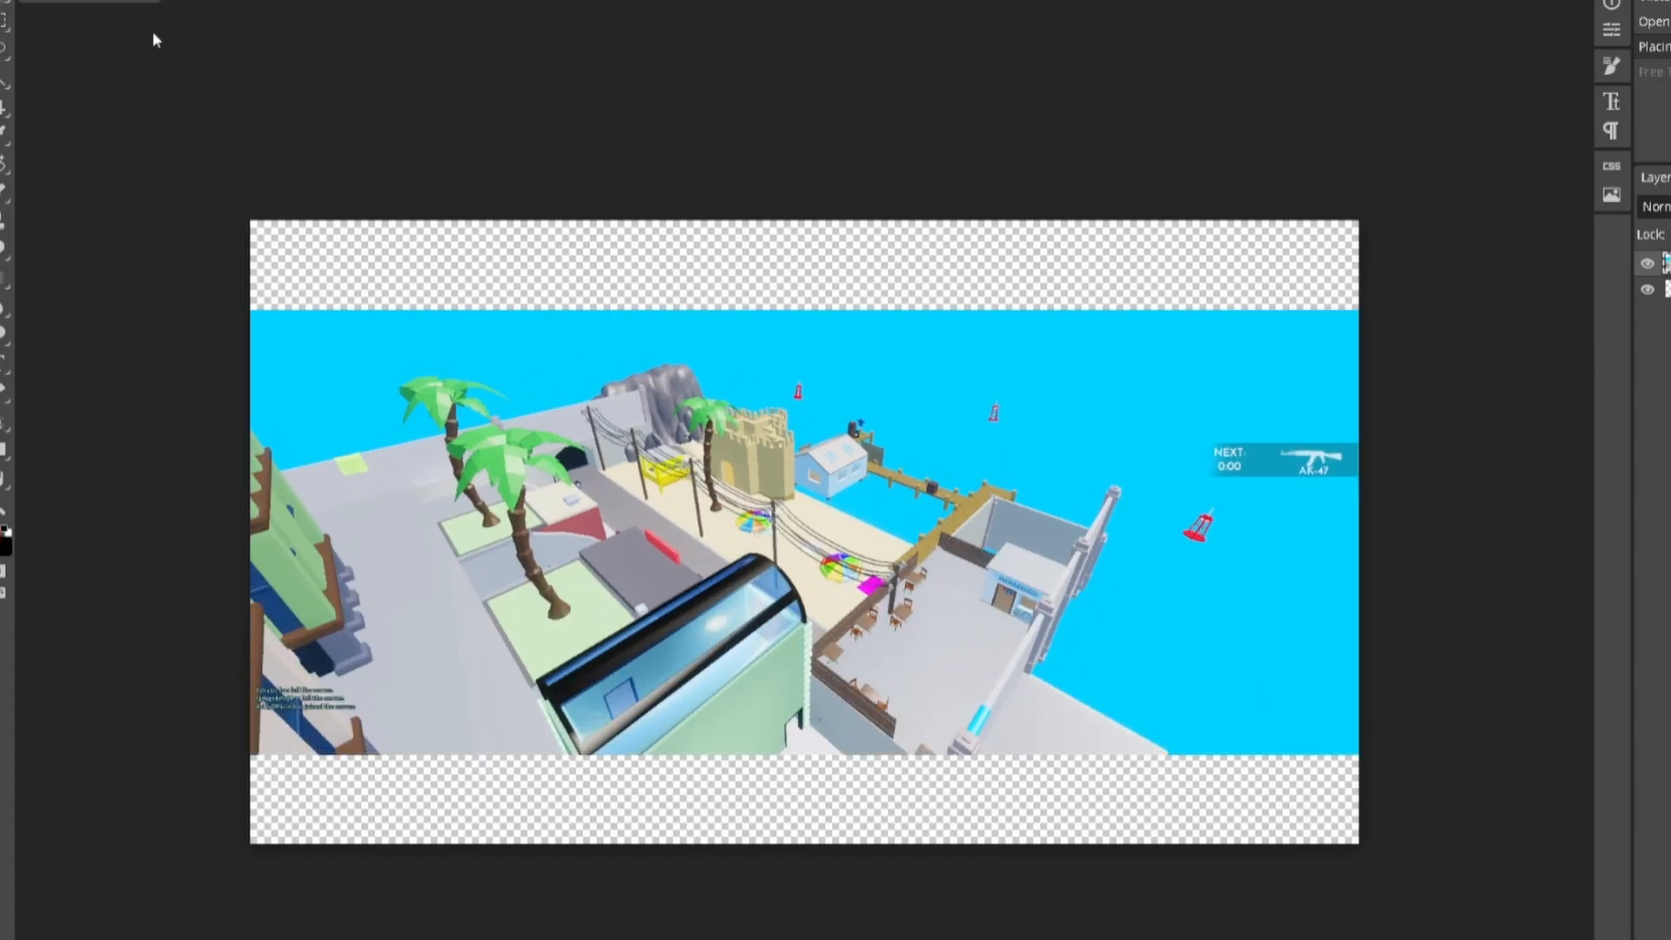
Step: Free Transform the screenshot outward at top-left and bottom-right to cover the canvas
left_click(119, 3)
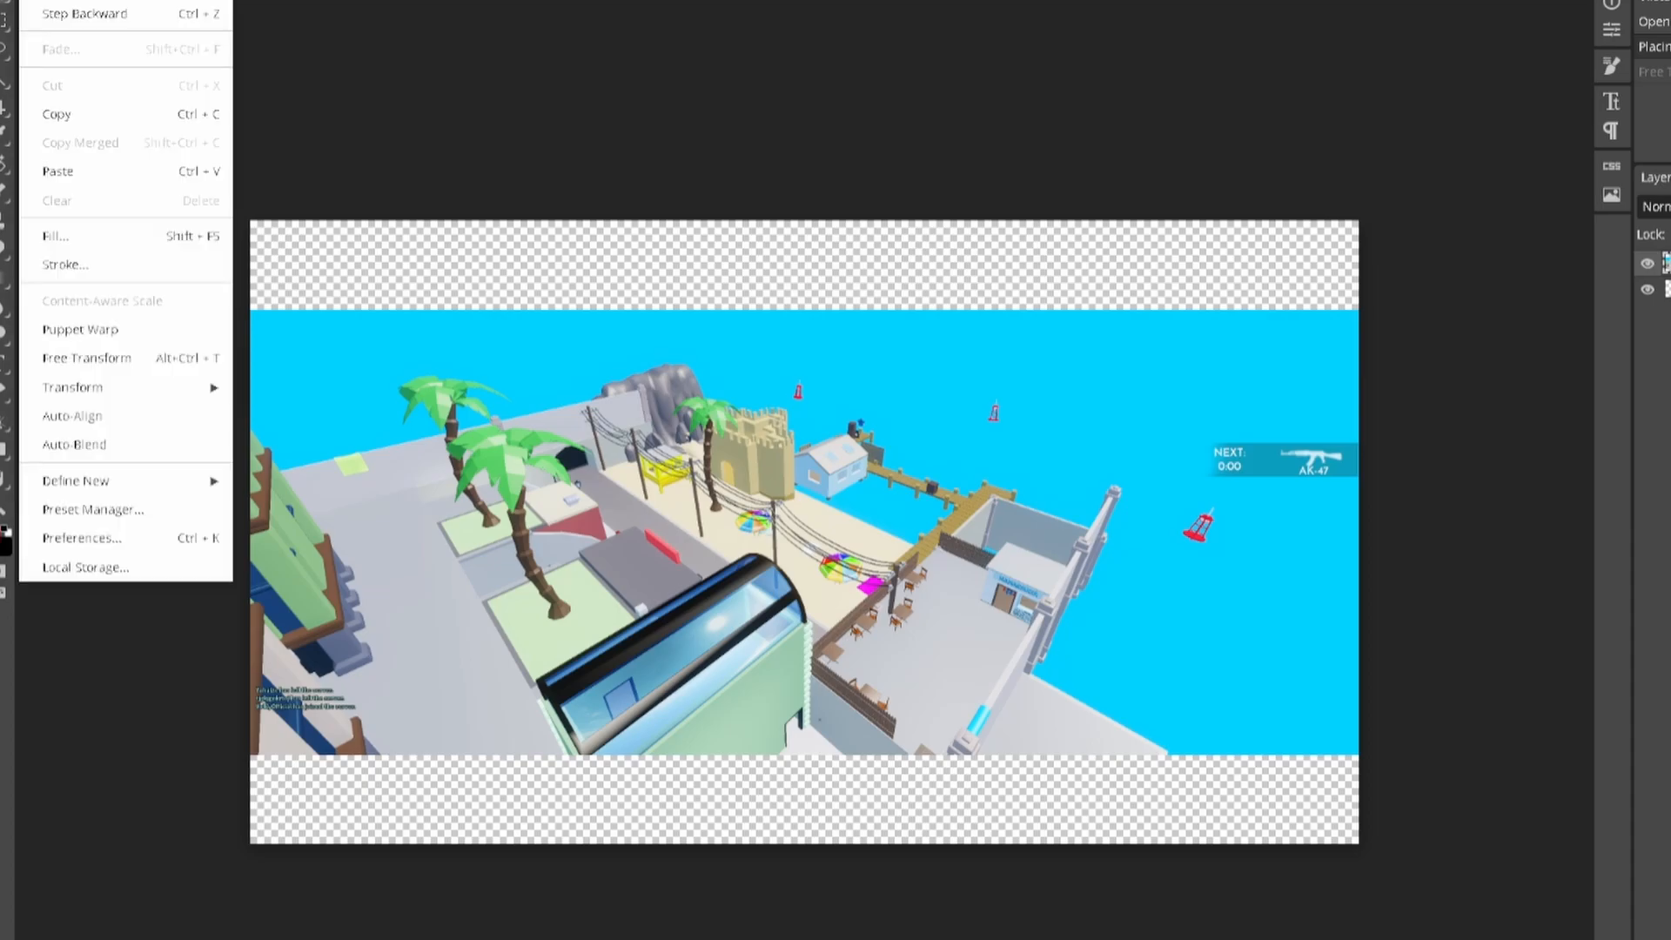
left_click(94, 364)
left_click_drag(268, 311, 46, 187)
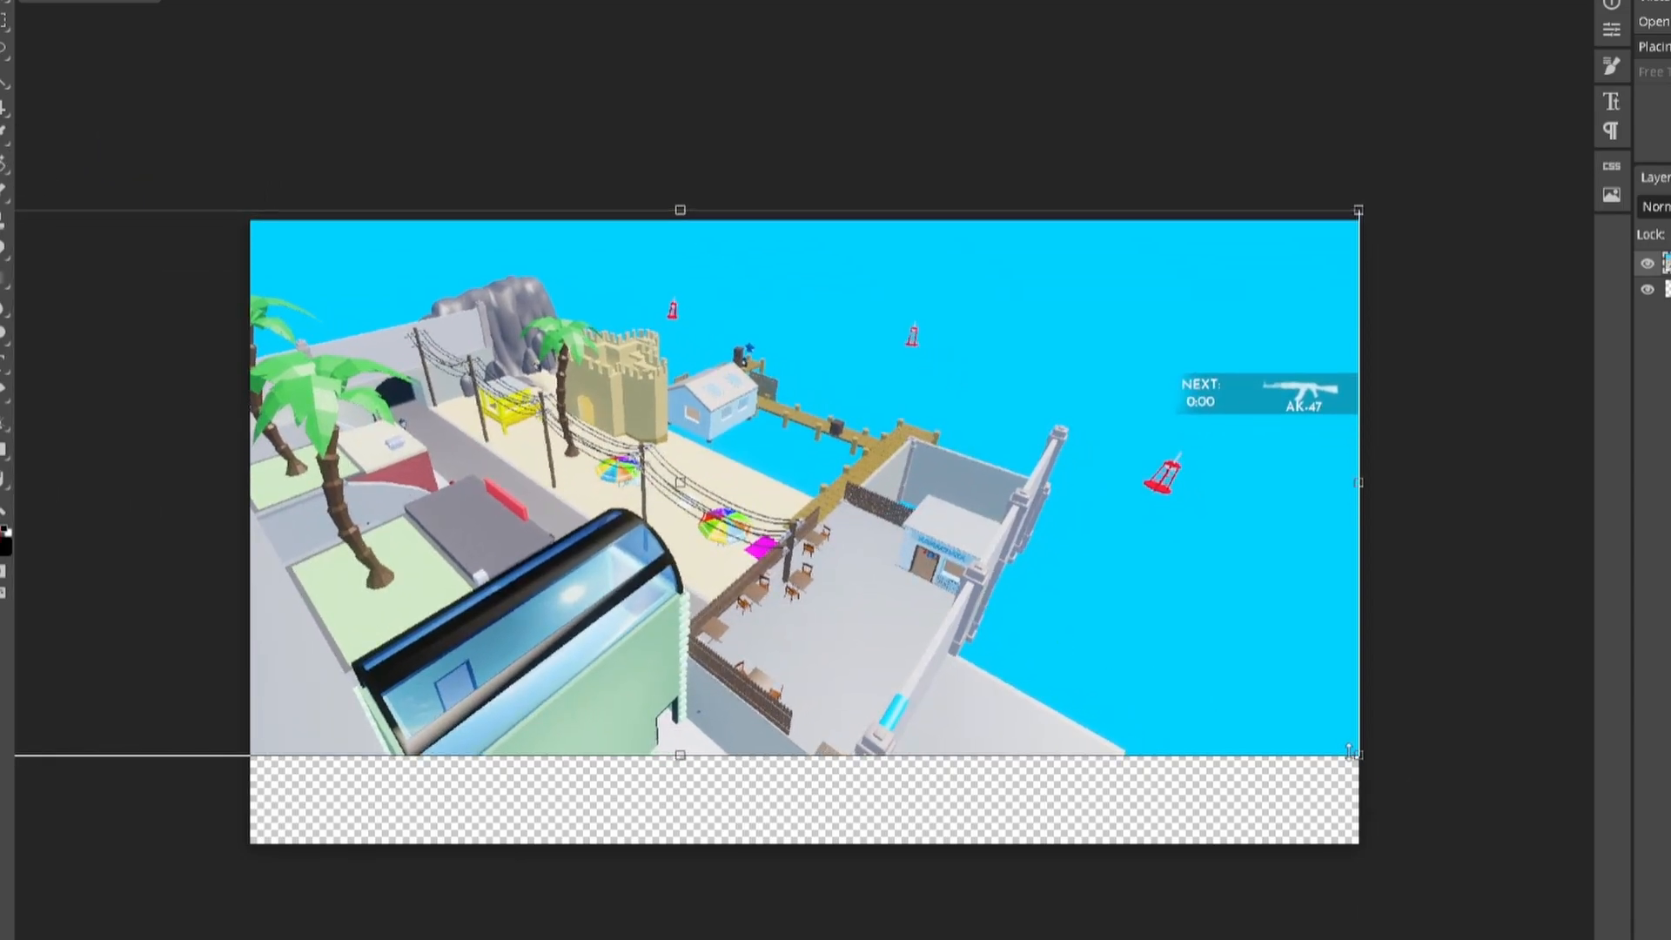
left_click_drag(1359, 756, 1590, 849)
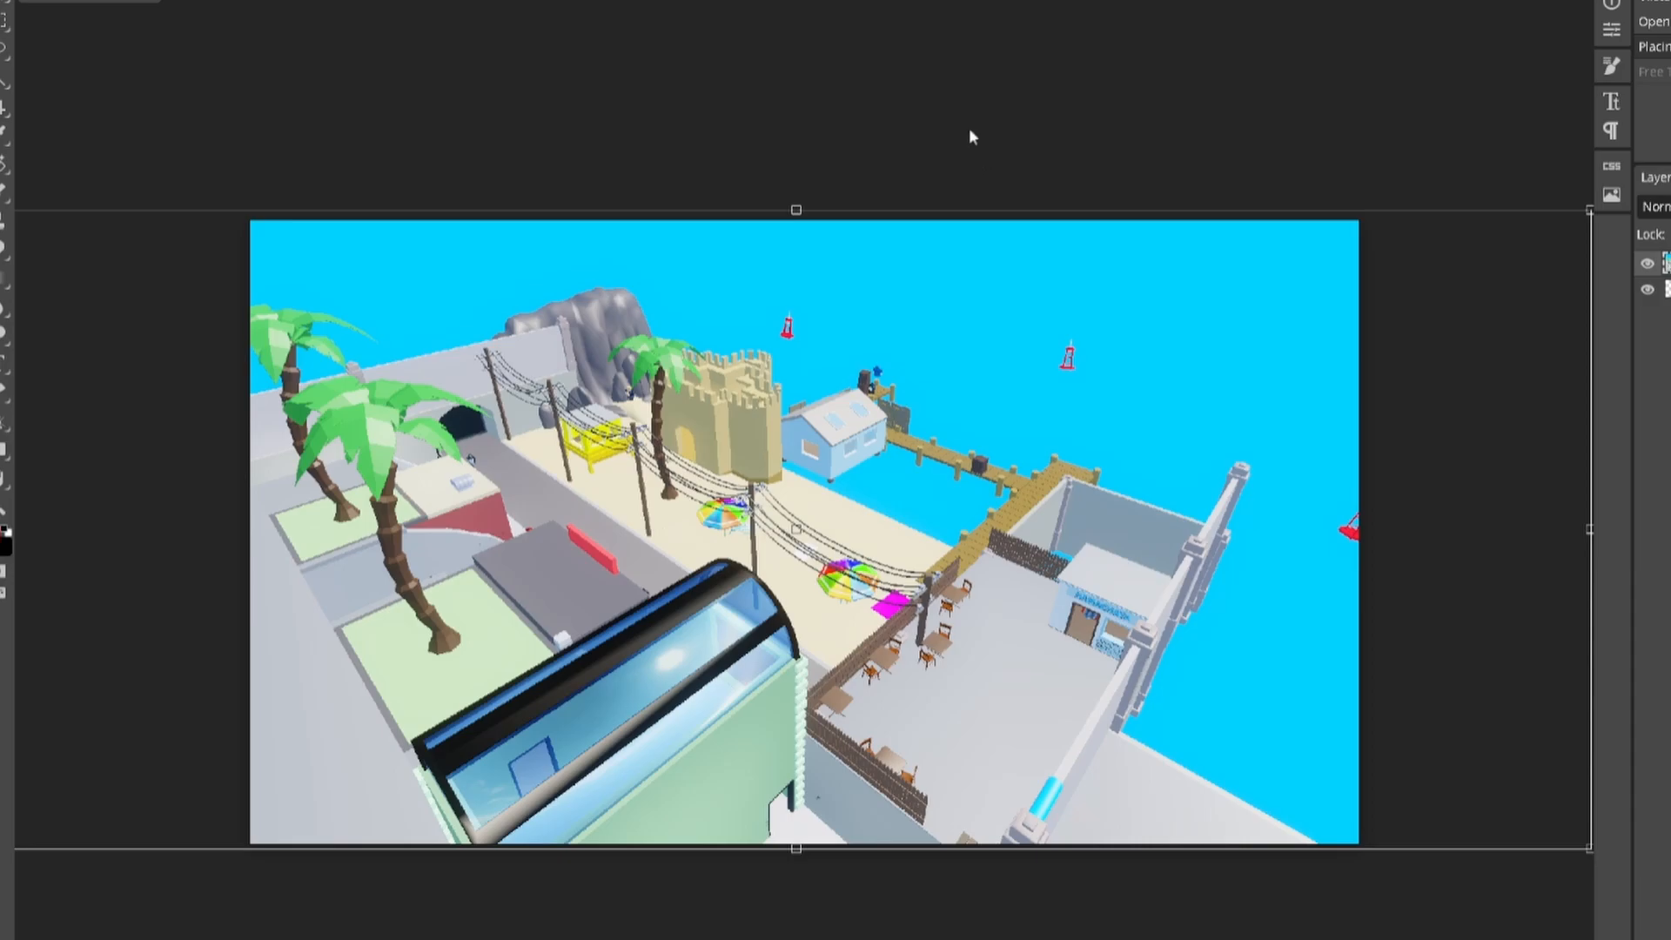
Step: Search the web for 'pixlr' in a new browser tab
key("ctrl+t")
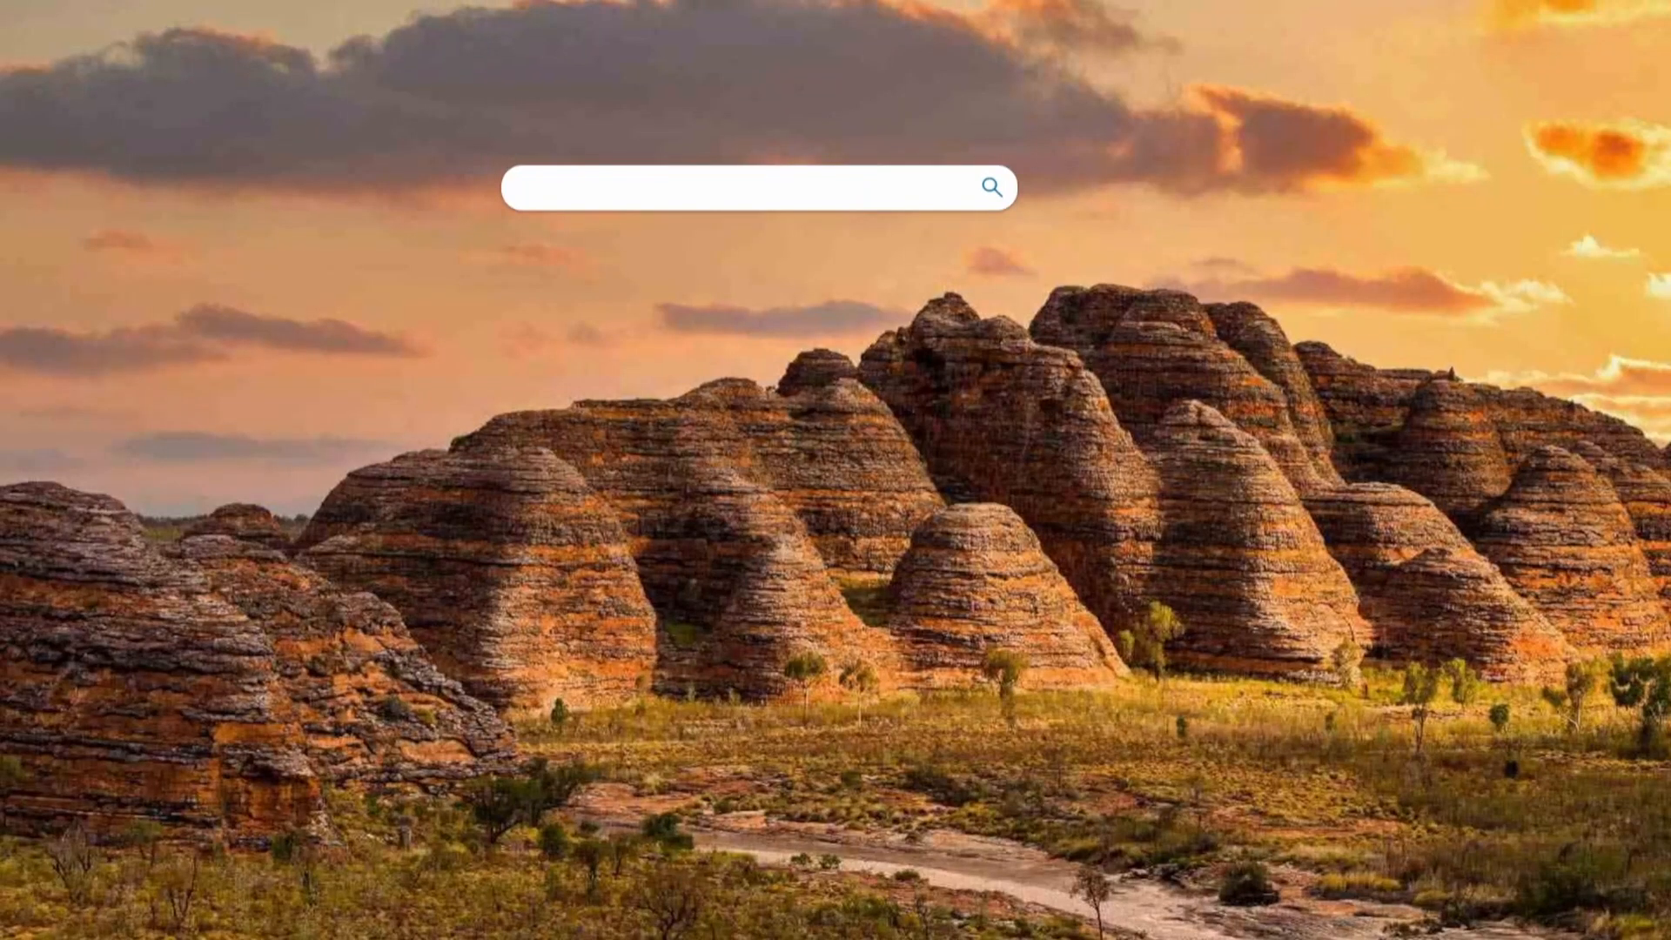
type("pixlr")
key("Return")
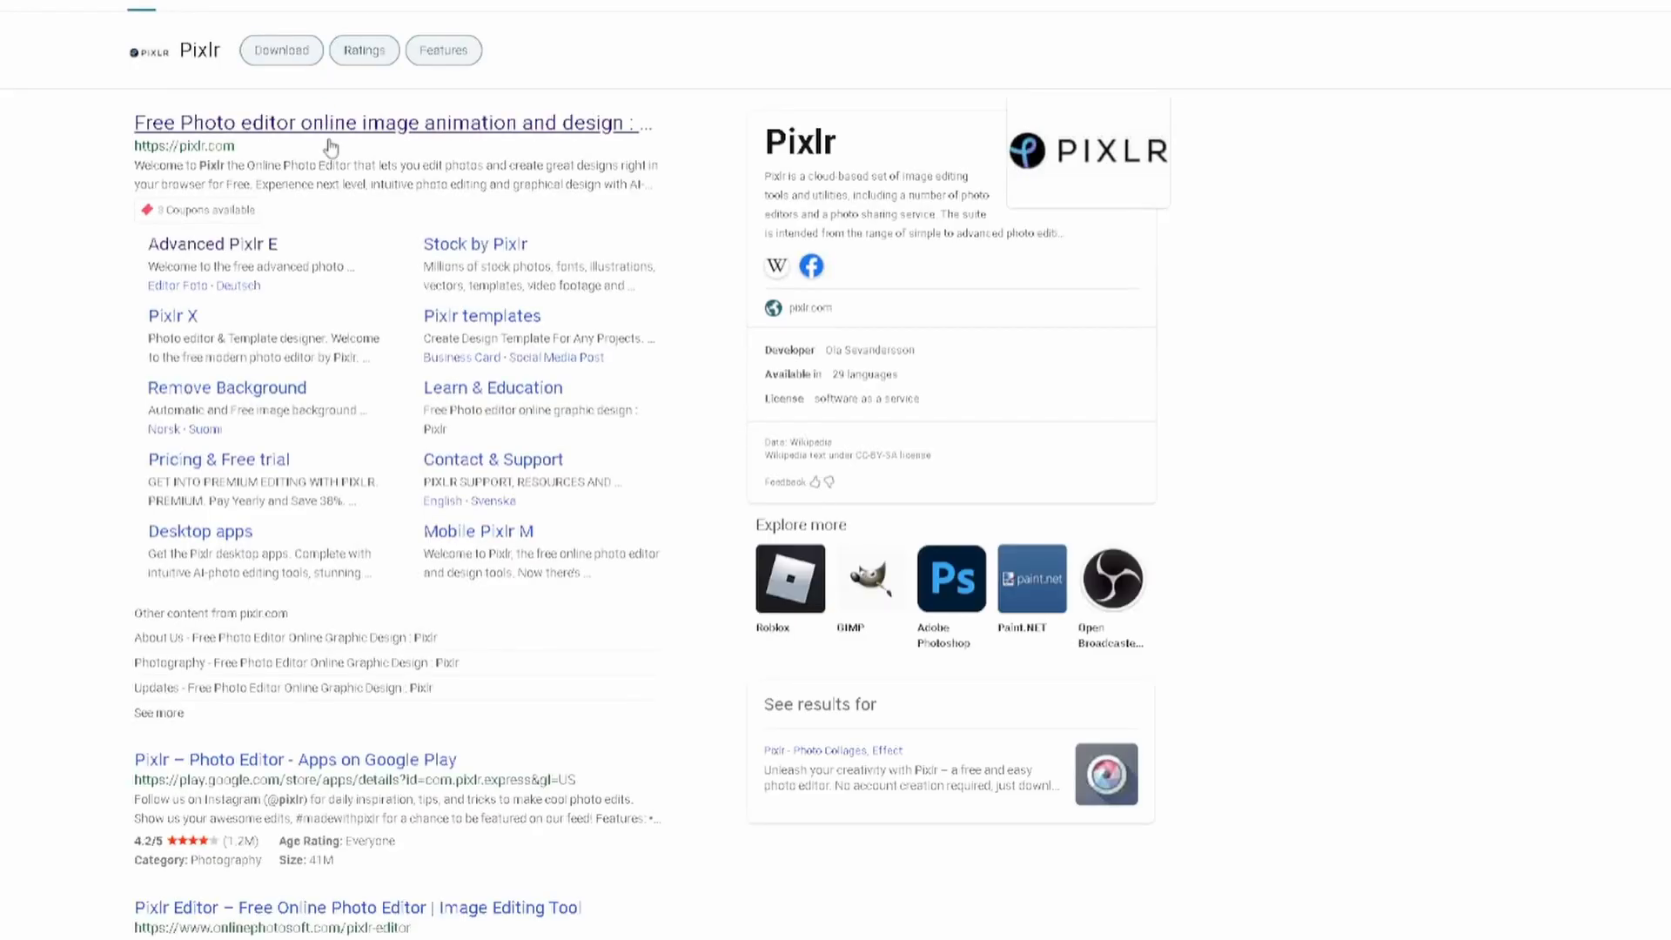
Step: Launch Pixlr E and load the Roblox hallway screenshot from Latest projects
left_click(231, 248)
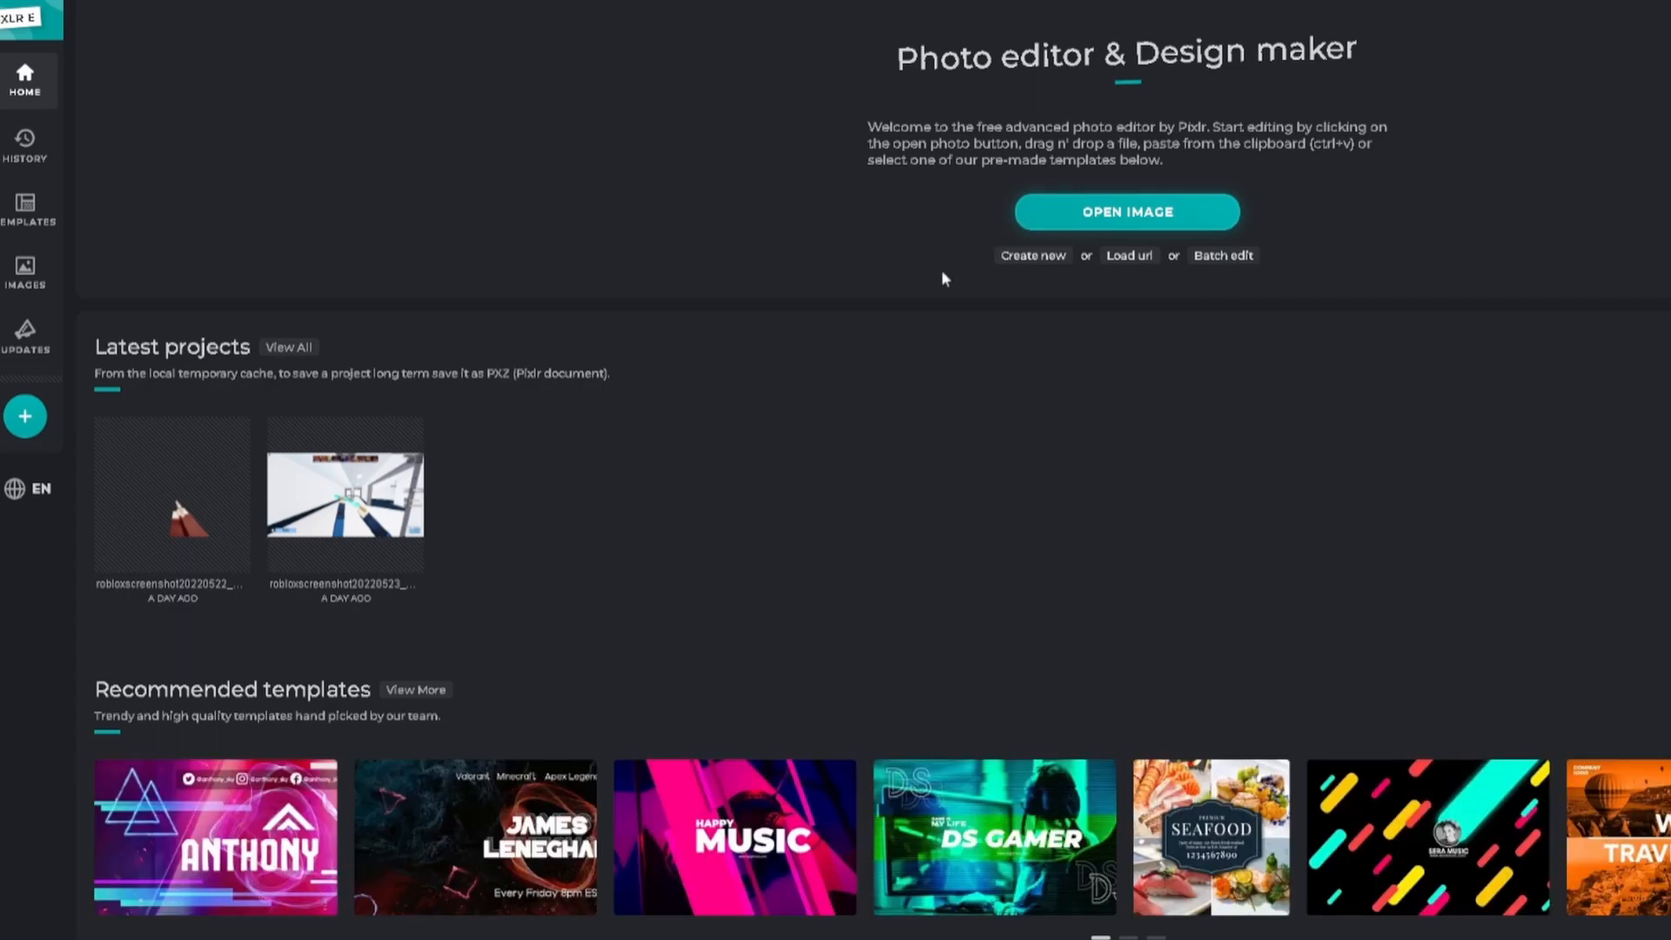
left_click(193, 495)
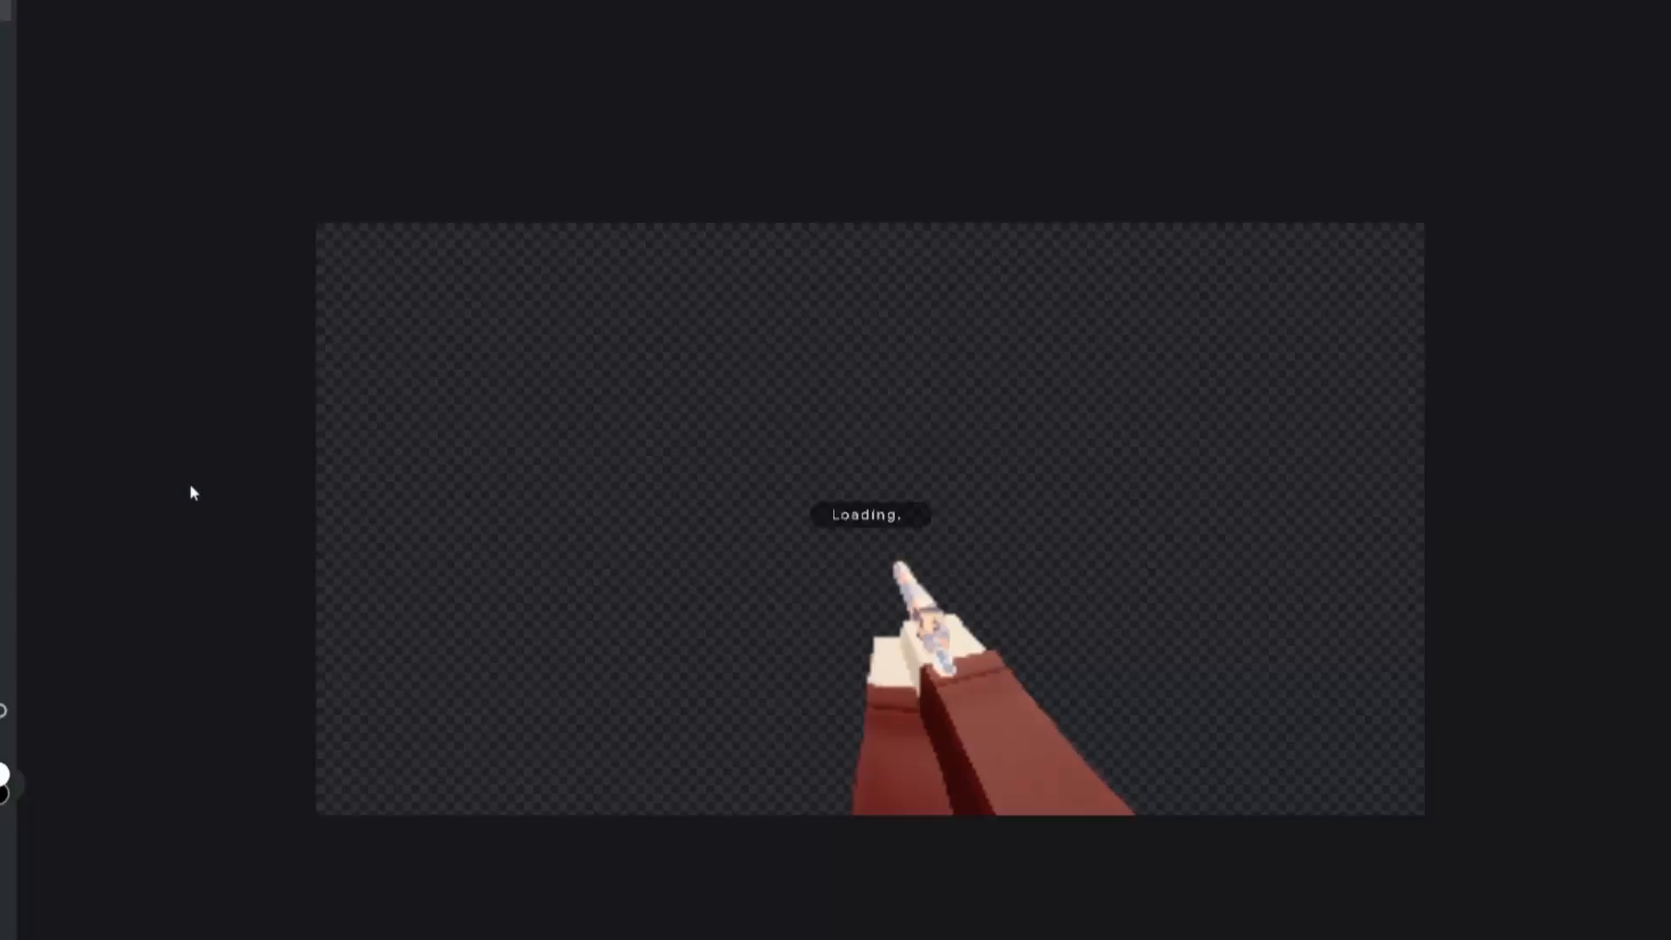
scroll(894, 605, "up", 7)
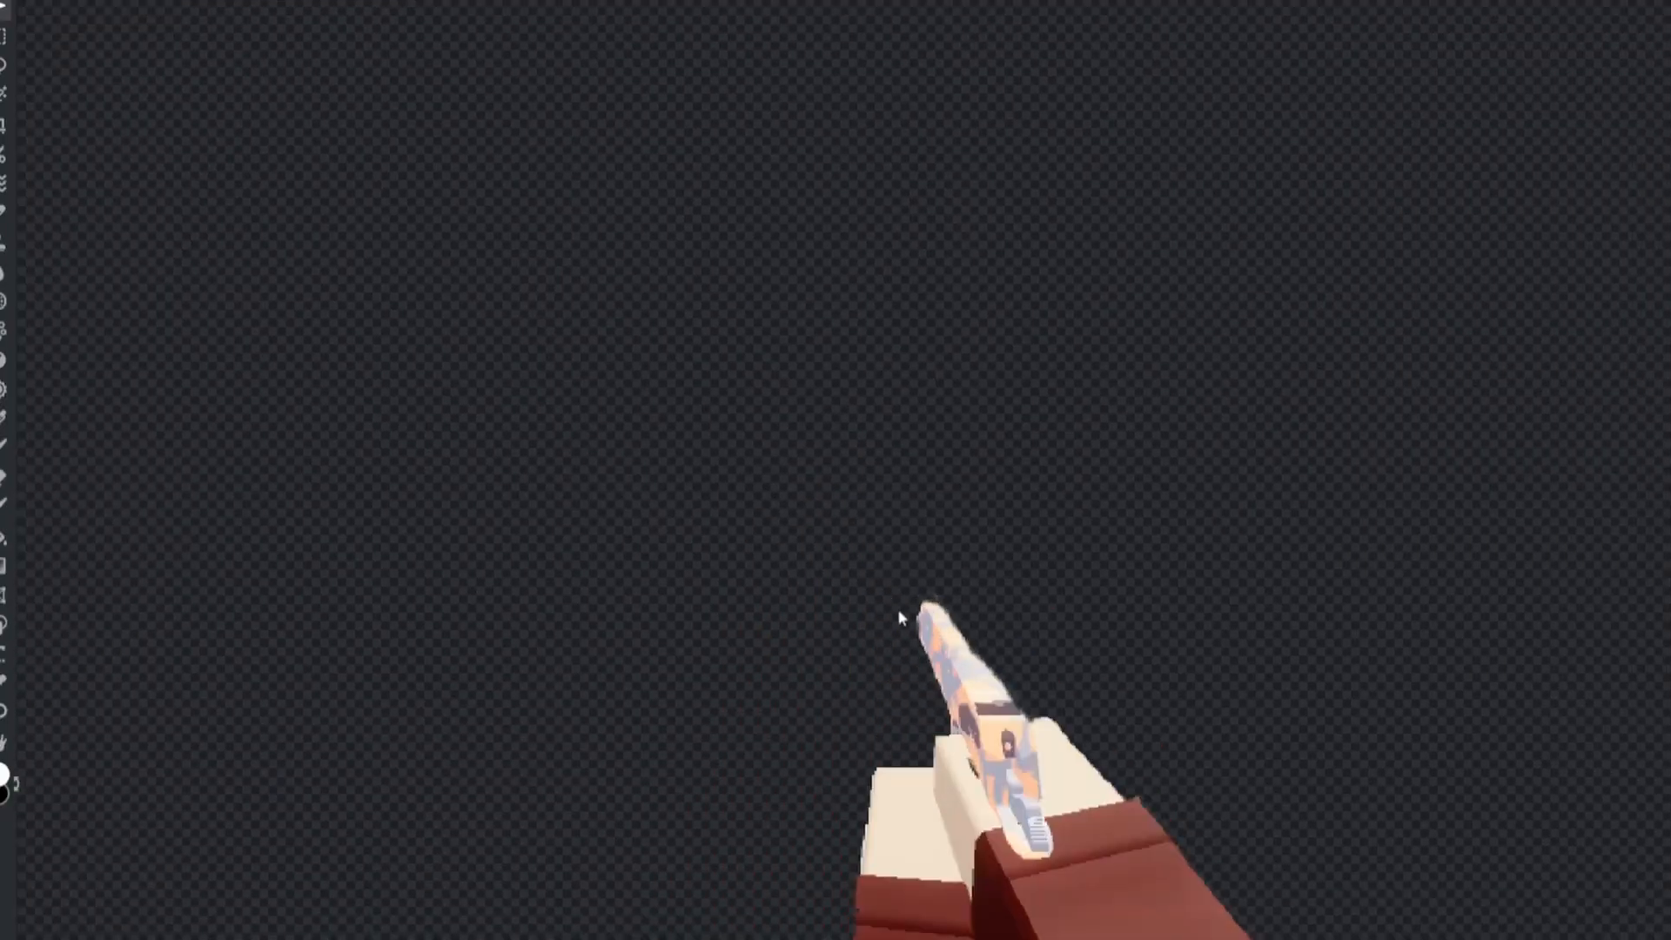
scroll(898, 608, "down", 2)
scroll(896, 607, "up", 4)
scroll(890, 603, "down", 7)
scroll(884, 600, "down", 8)
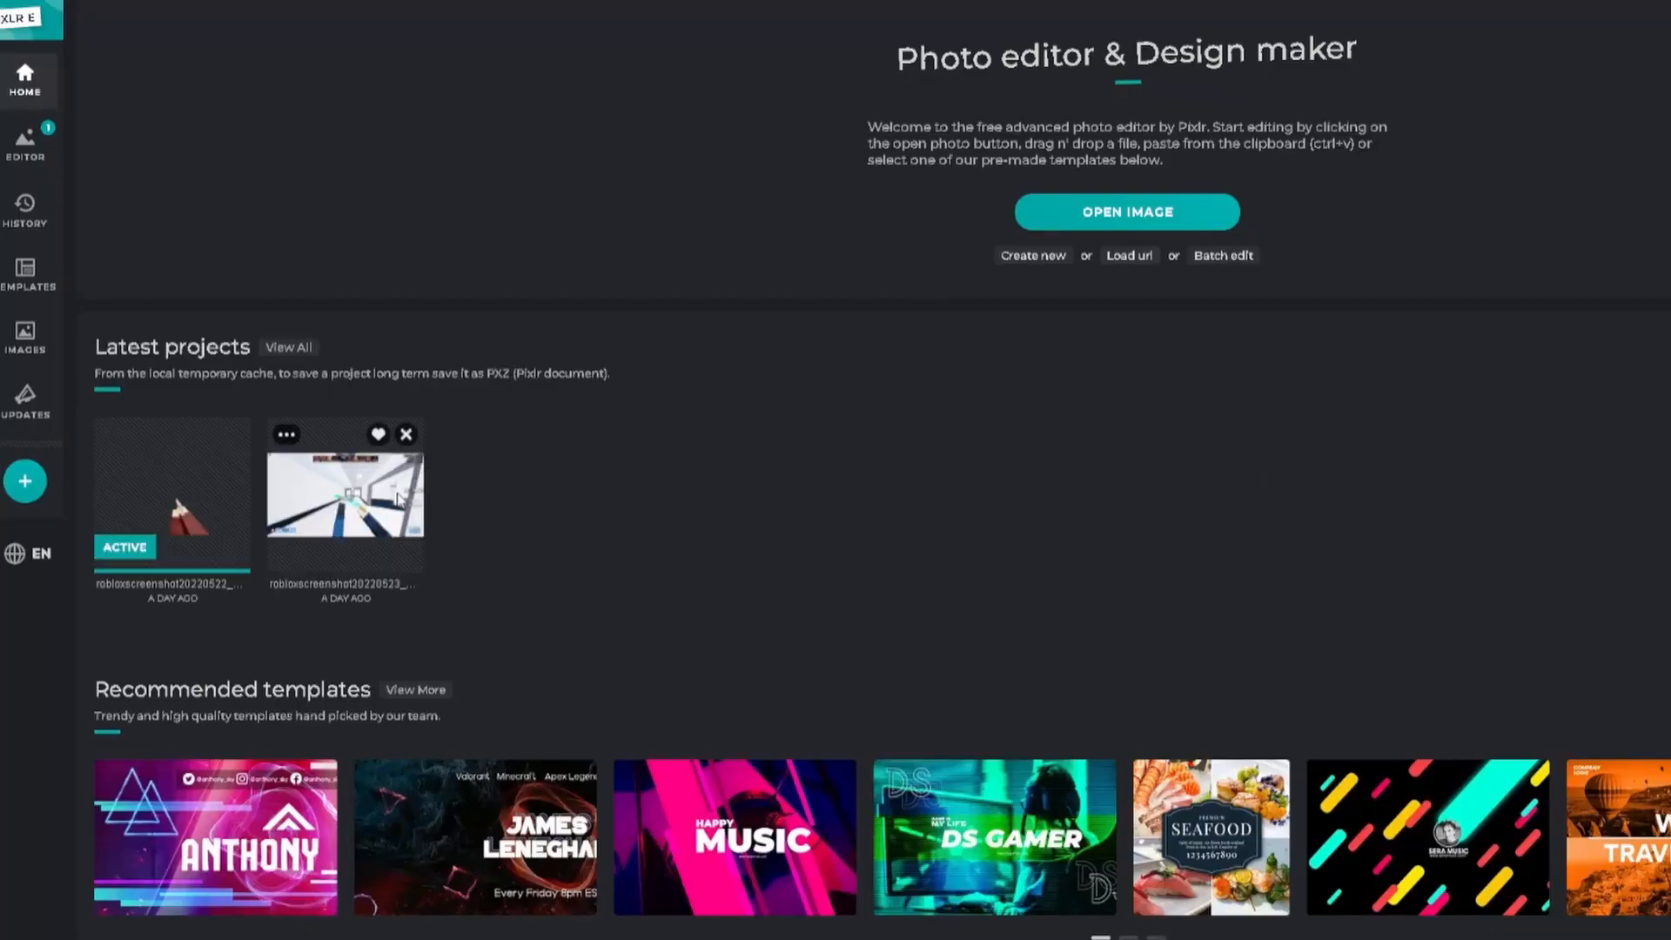
left_click(399, 503)
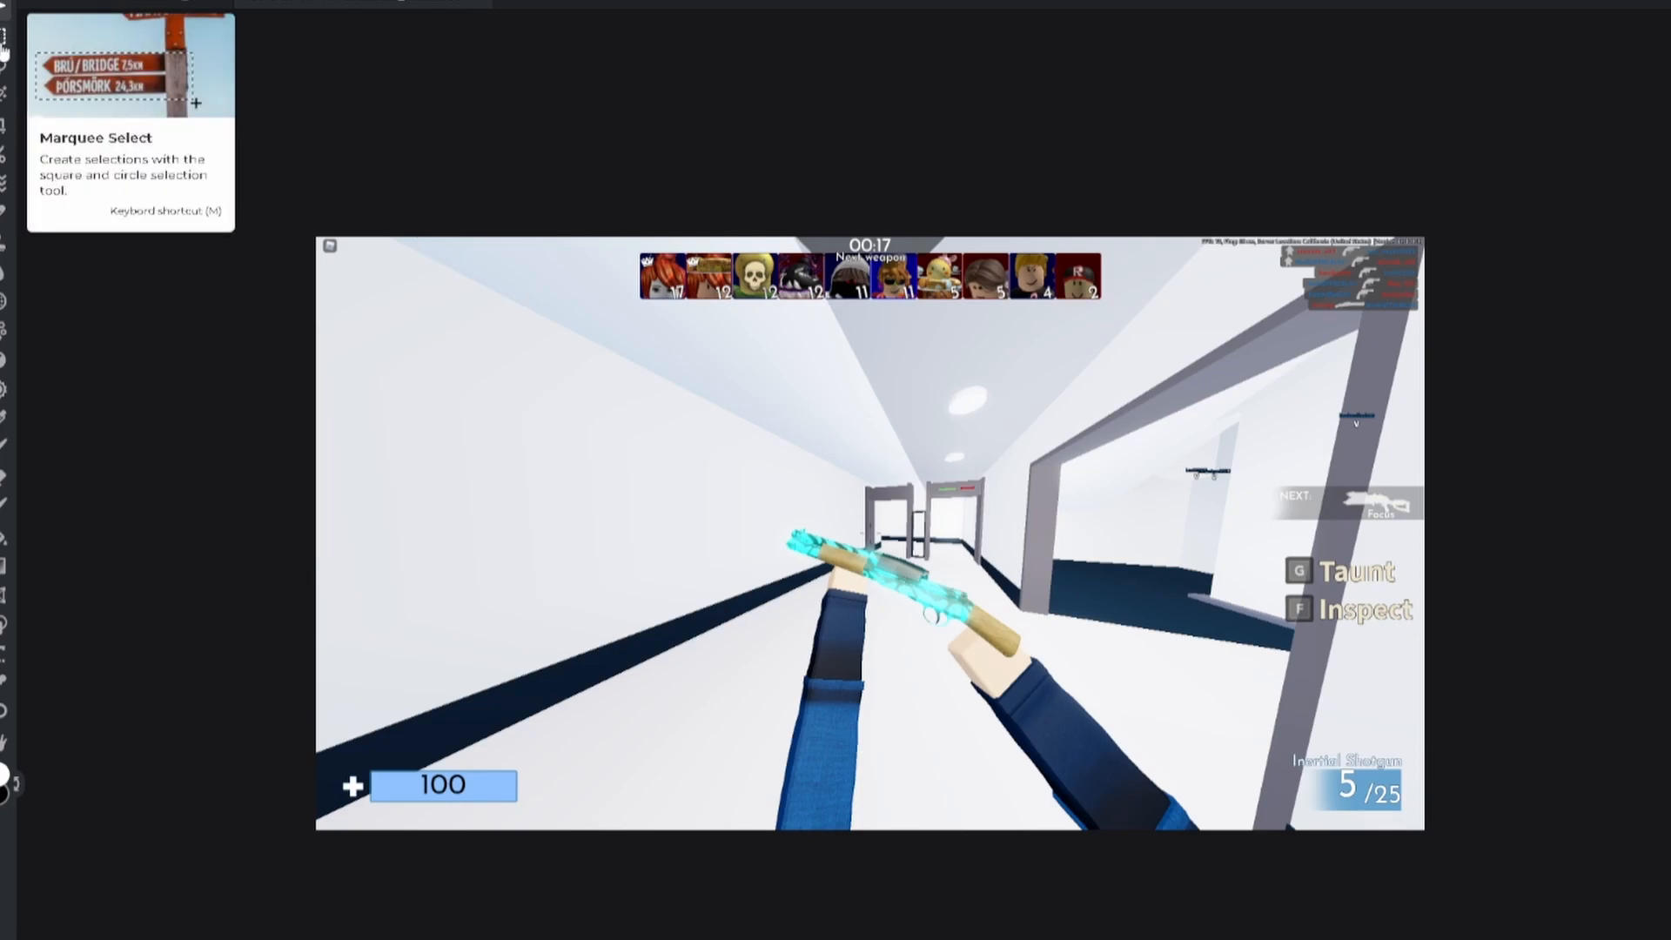
Step: Try masking the screenshot with the Cutout tool, then undo the mask
left_click(3, 158)
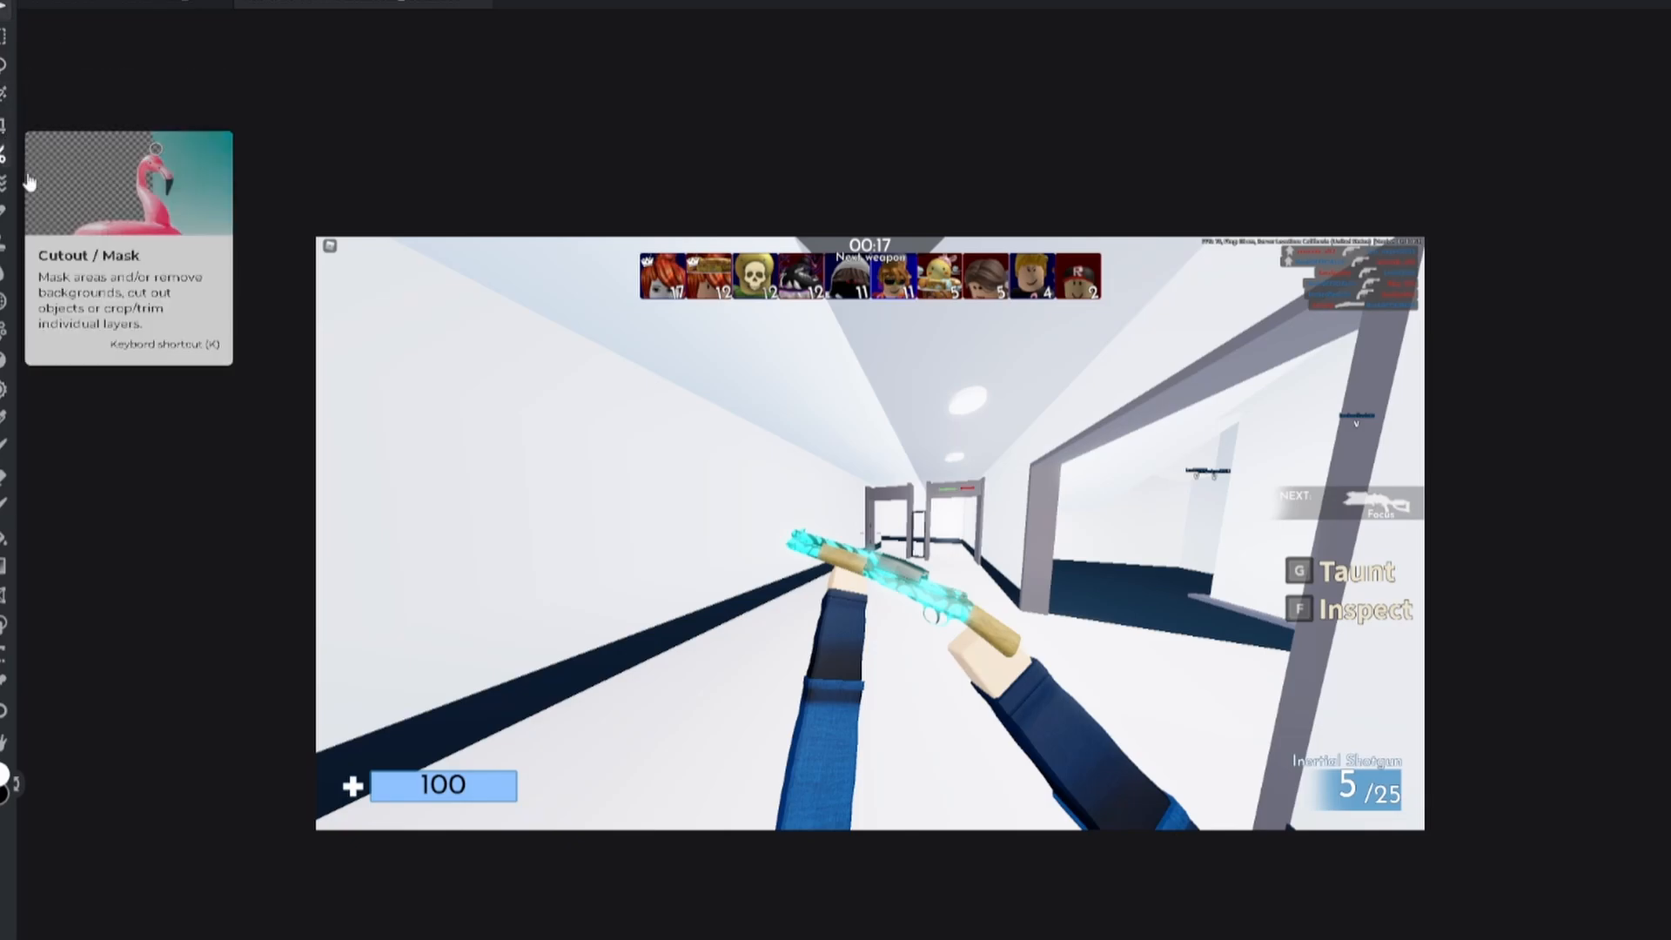
left_click_drag(763, 823, 721, 572)
right_click(168, 294)
left_click(168, 296)
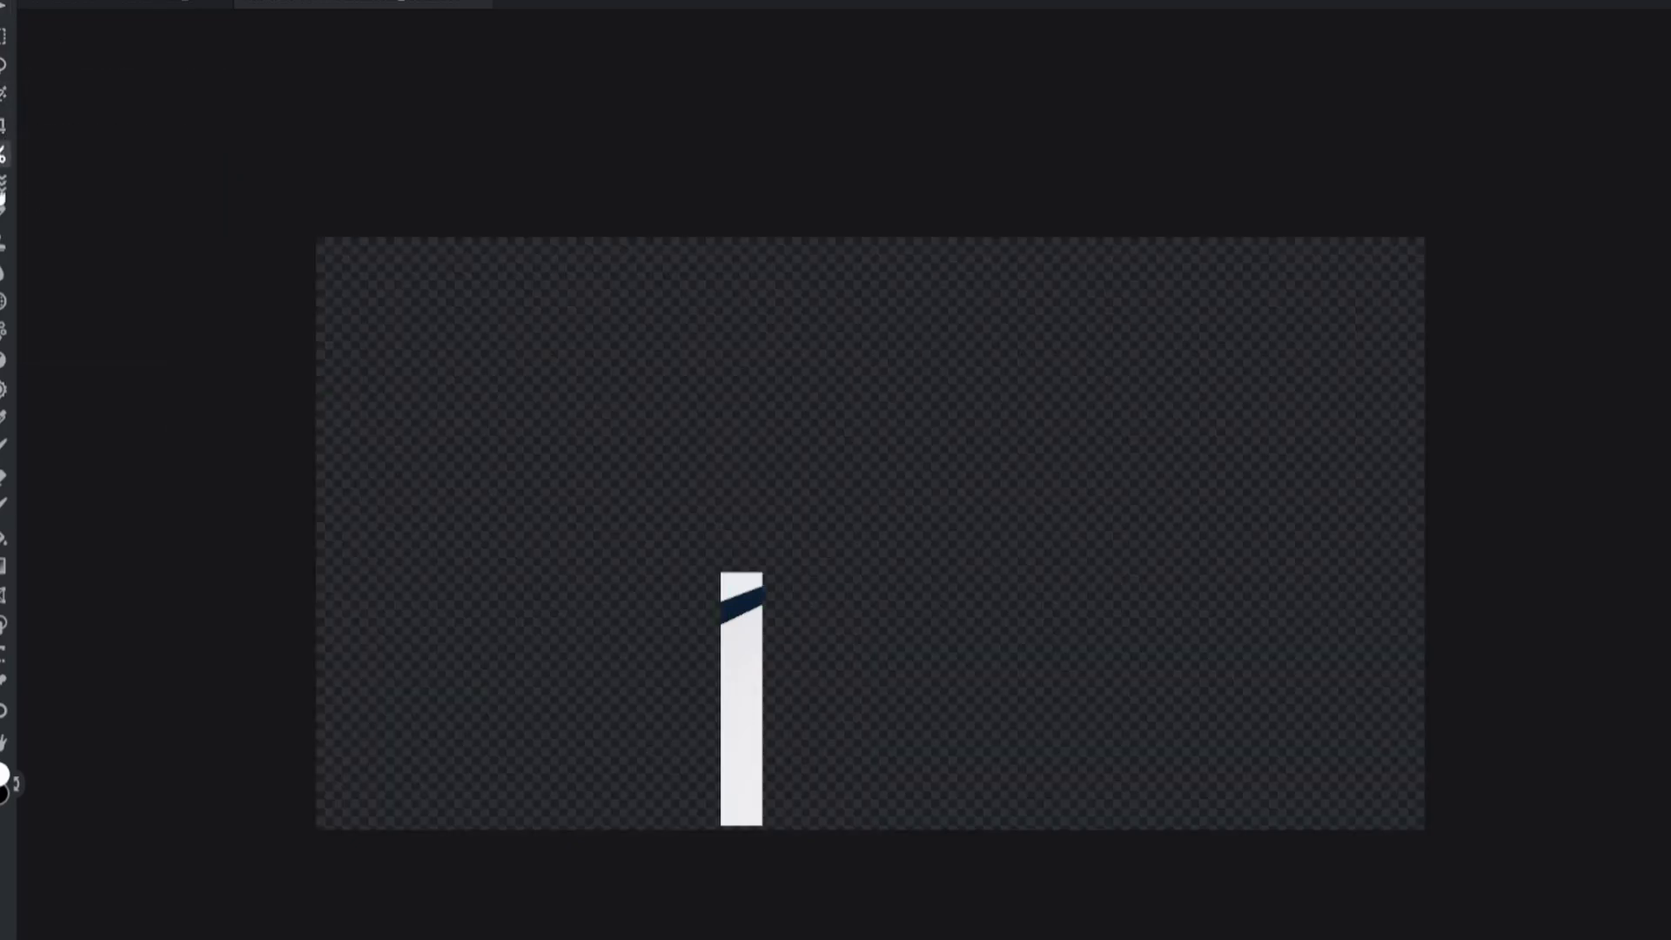
key("ctrl+z")
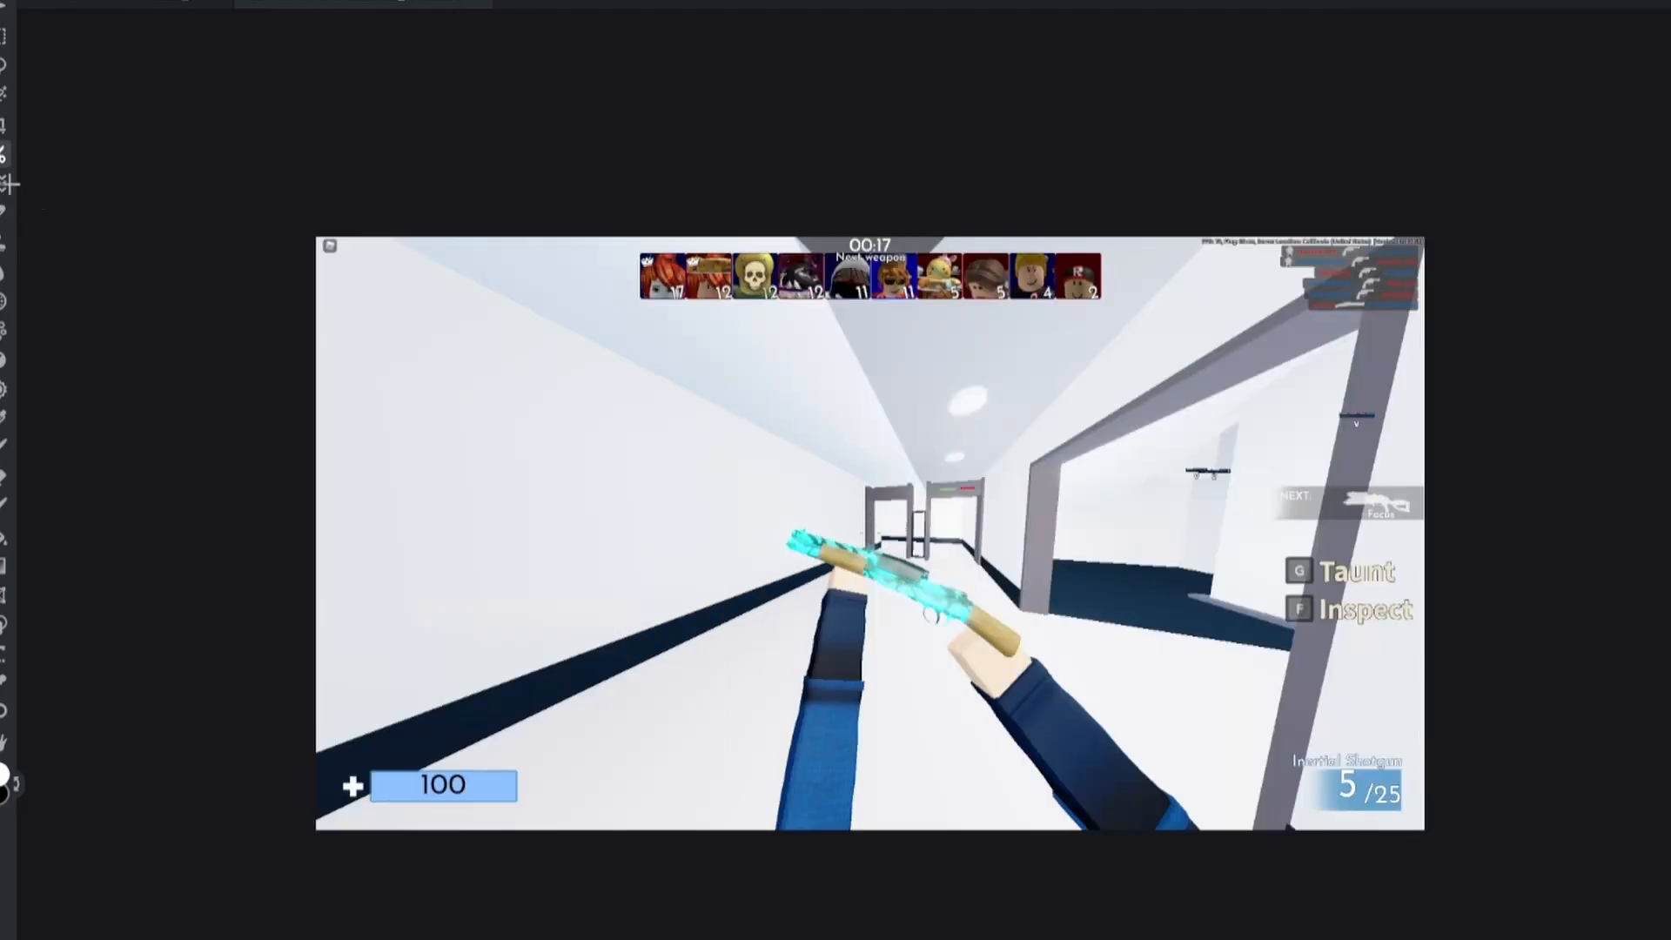
Step: Draw a Lasso selection around the arms and shotgun
left_click(11, 443)
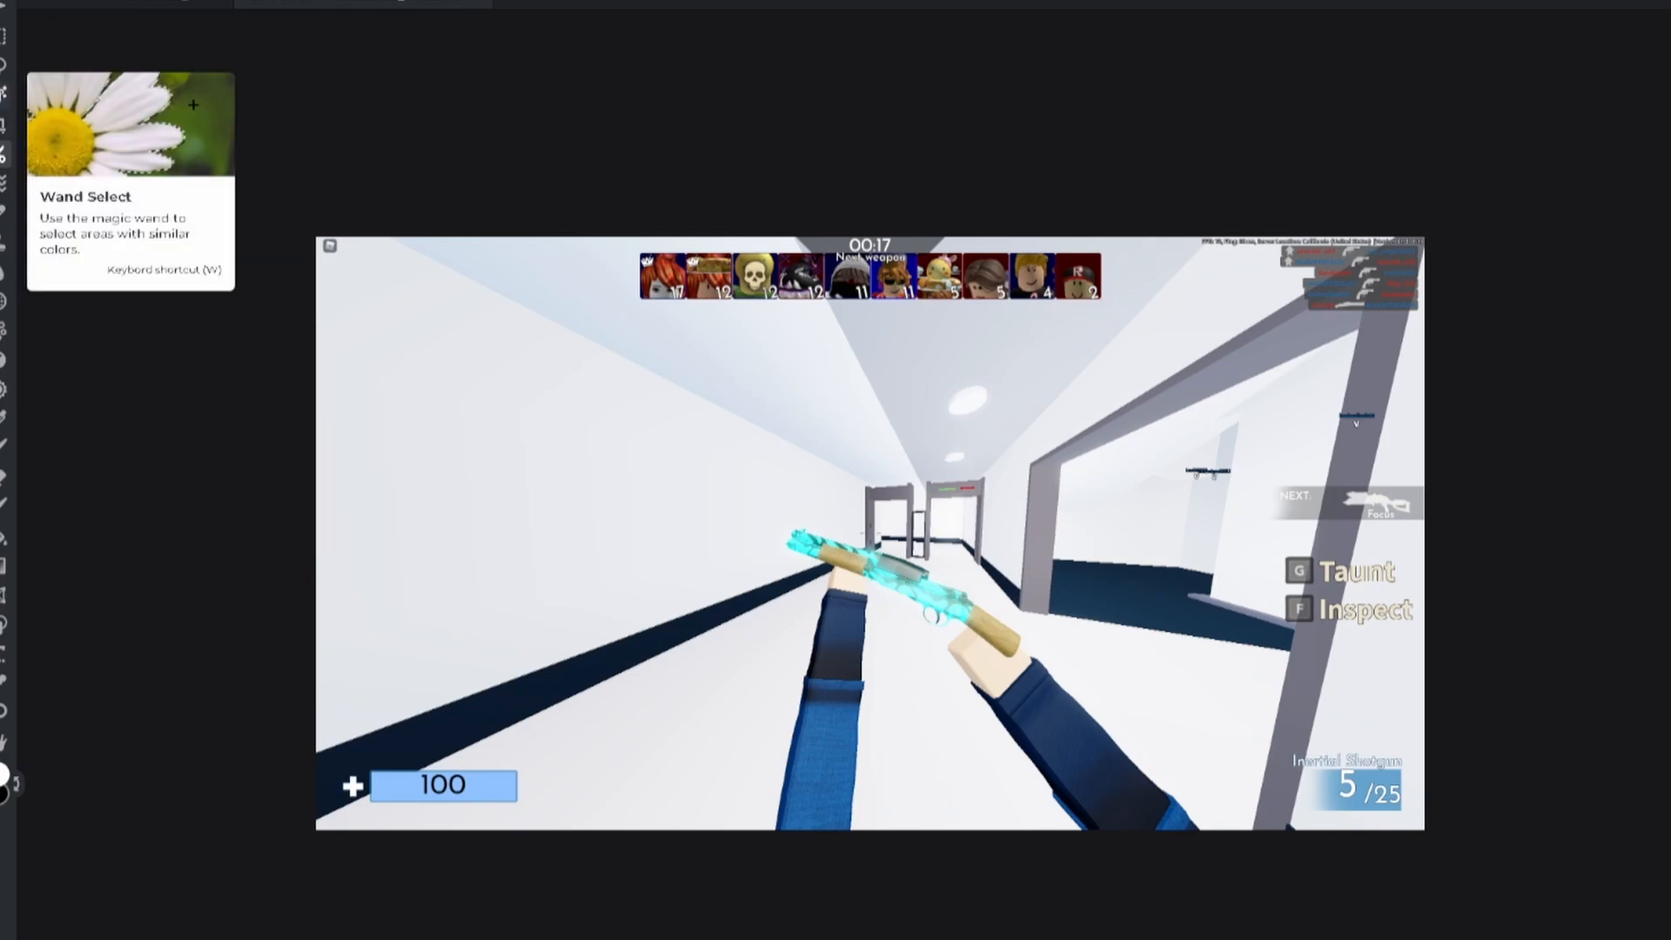
left_click(4, 64)
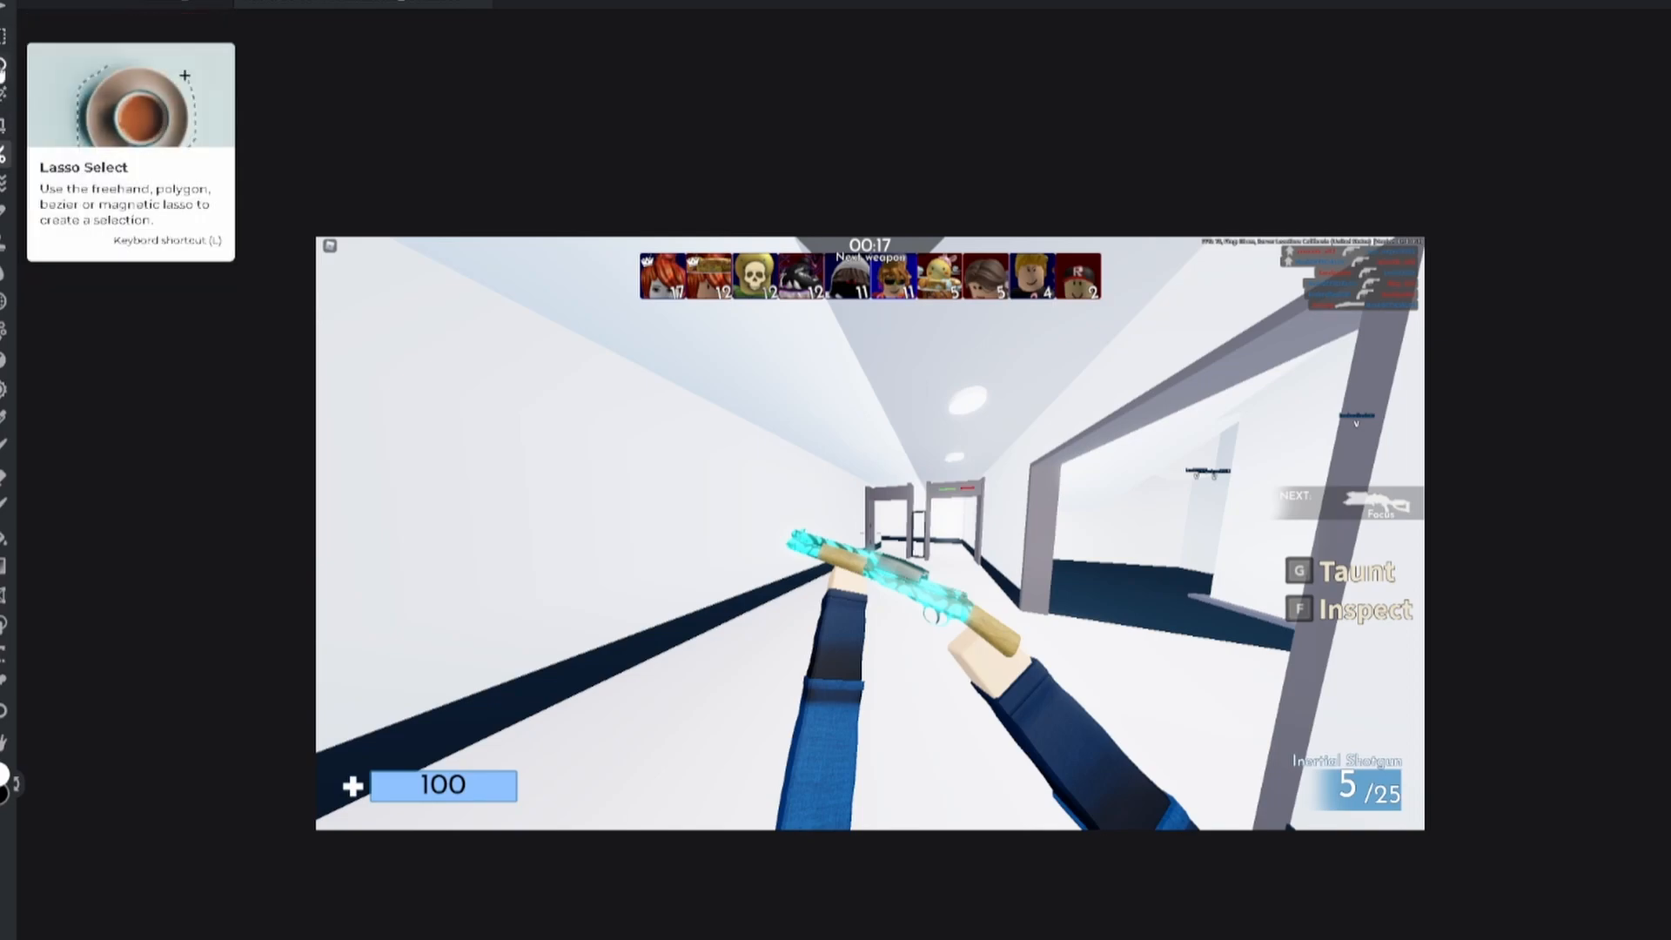
mouse_move(801, 573)
left_mouse_down()
mouse_move(791, 696)
mouse_move(749, 776)
mouse_move(627, 906)
mouse_move(388, 867)
mouse_move(174, 652)
mouse_move(248, 86)
mouse_move(280, 61)
mouse_move(957, 92)
mouse_move(1143, 184)
mouse_move(1607, 276)
mouse_move(1590, 437)
mouse_move(1512, 695)
mouse_move(1494, 852)
mouse_move(1566, 312)
mouse_move(1381, 184)
mouse_move(1382, 299)
mouse_move(1611, 400)
mouse_move(1600, 475)
mouse_move(1408, 818)
mouse_move(1322, 862)
mouse_move(1386, 843)
mouse_move(1456, 789)
mouse_move(1476, 832)
mouse_move(1439, 866)
mouse_move(1392, 834)
mouse_move(1435, 793)
mouse_move(1462, 839)
mouse_move(1397, 866)
mouse_move(1254, 830)
mouse_move(1092, 654)
mouse_move(820, 490)
mouse_move(756, 500)
mouse_move(807, 581)
left_mouse_up()
Step: Delete everything outside the arms and gun, plus the leftover top-right corner patch
key("ctrl+shift+i")
key("Delete")
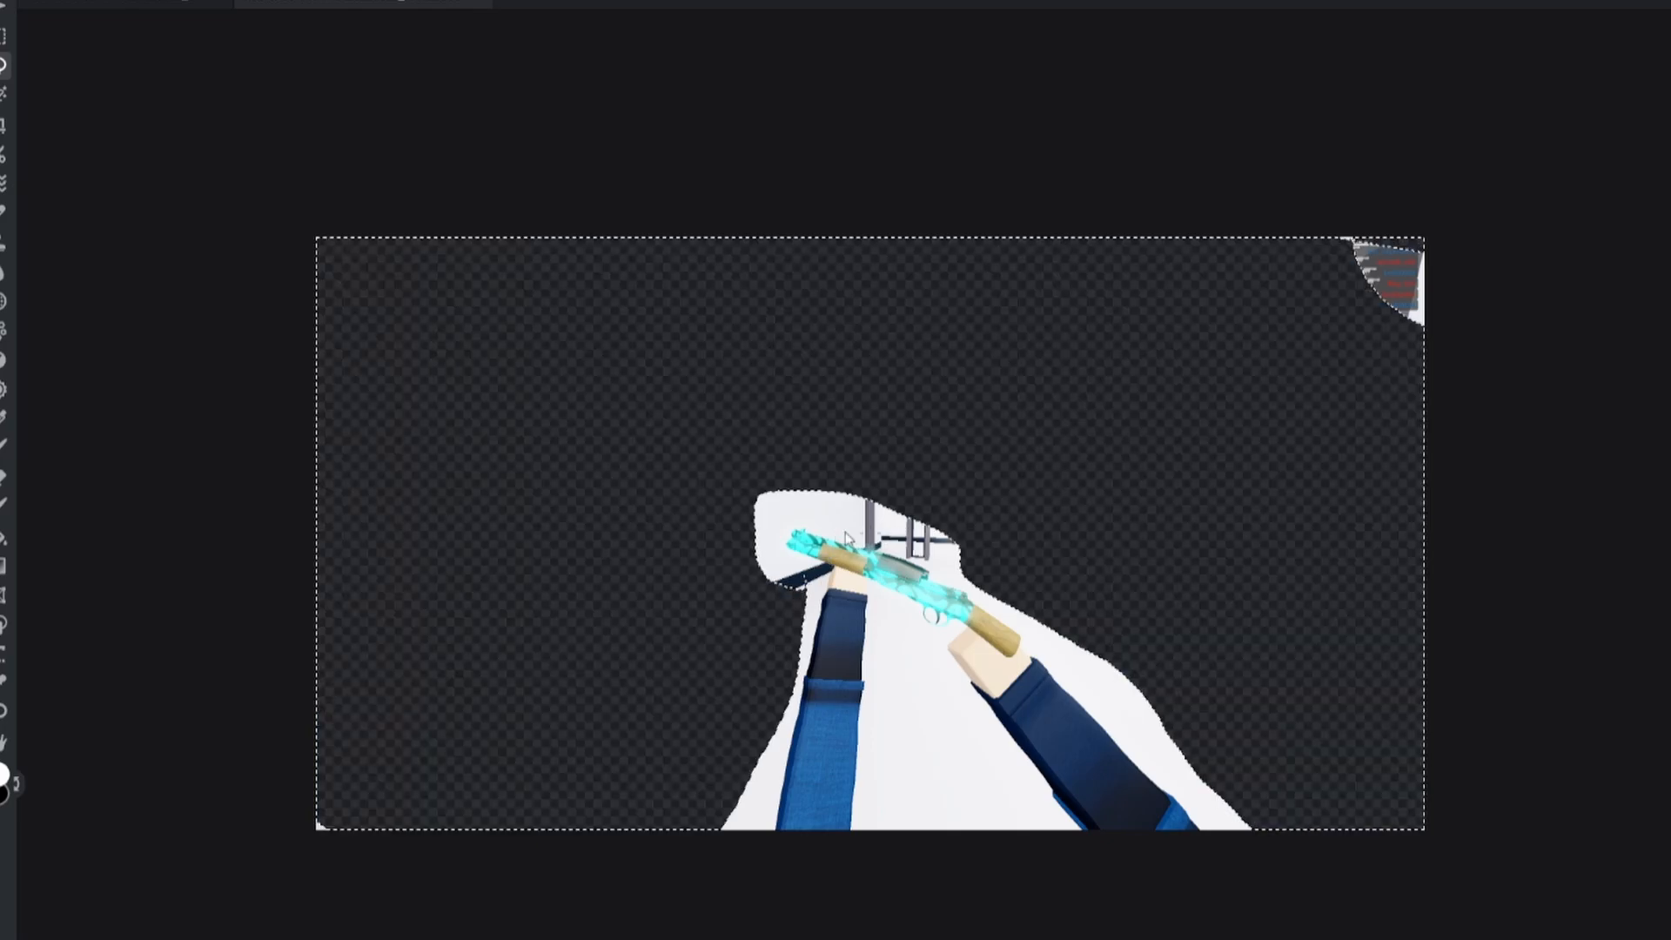
key("ctrl+d")
mouse_move(1421, 205)
left_mouse_down()
mouse_move(1468, 429)
mouse_move(1482, 166)
left_mouse_up()
key("Delete")
key("ctrl+d")
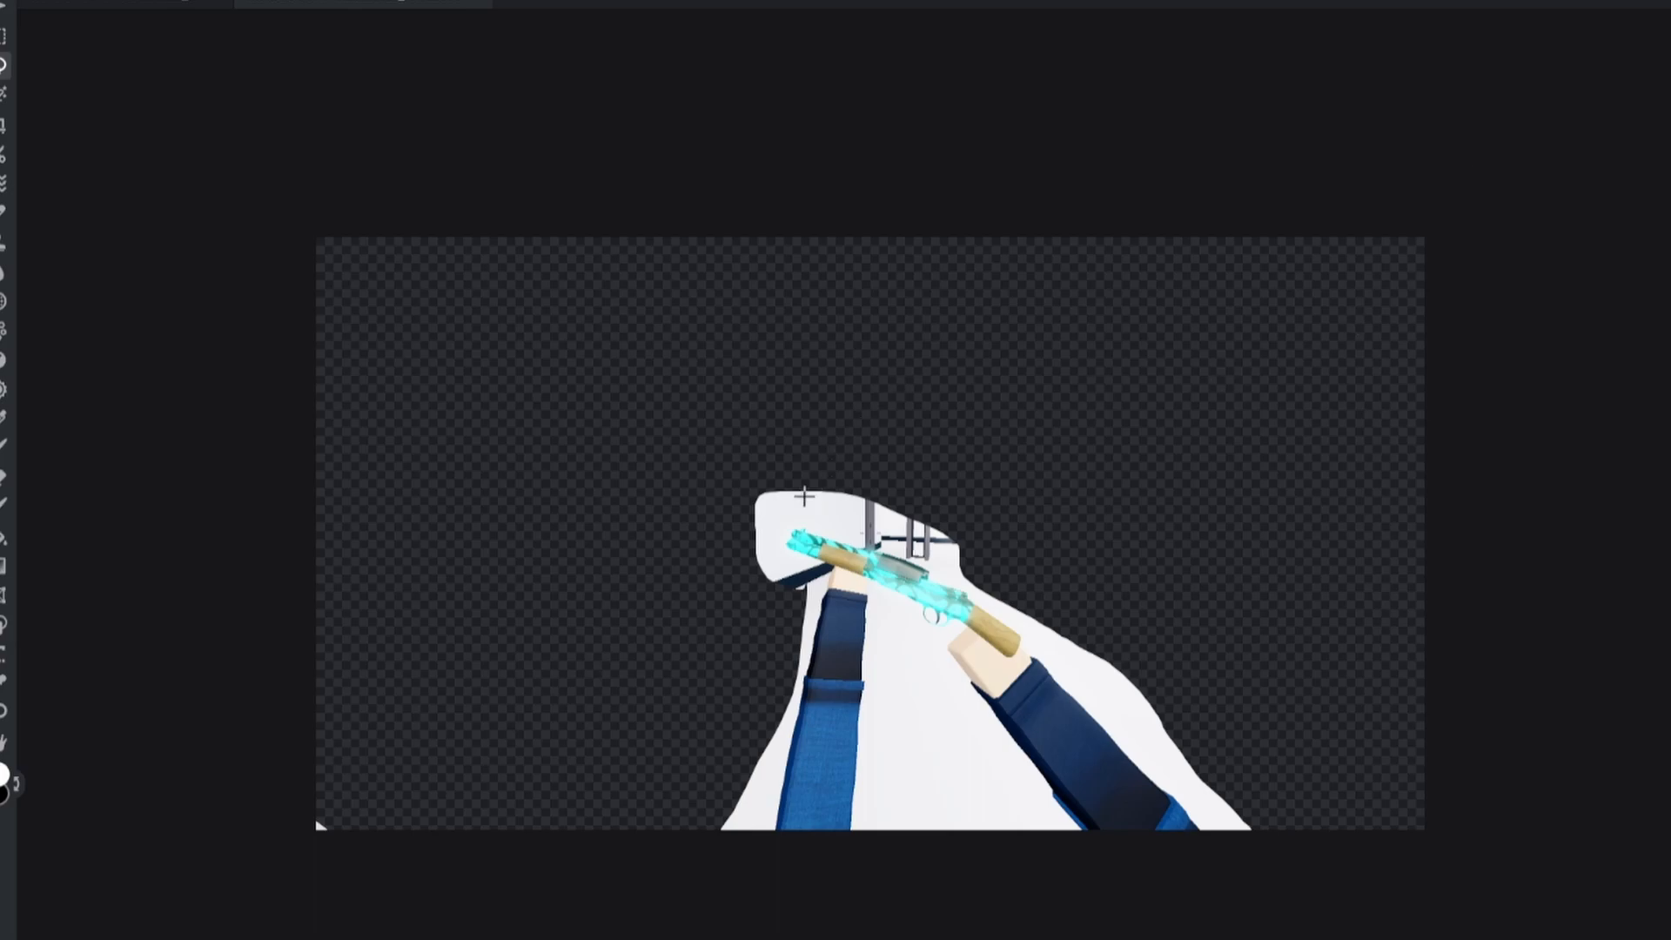
Step: Magic-wand and delete the leftover white wall areas, keeping the strip left of the arm cleared
key("ctrl+plus")
left_click(4, 93)
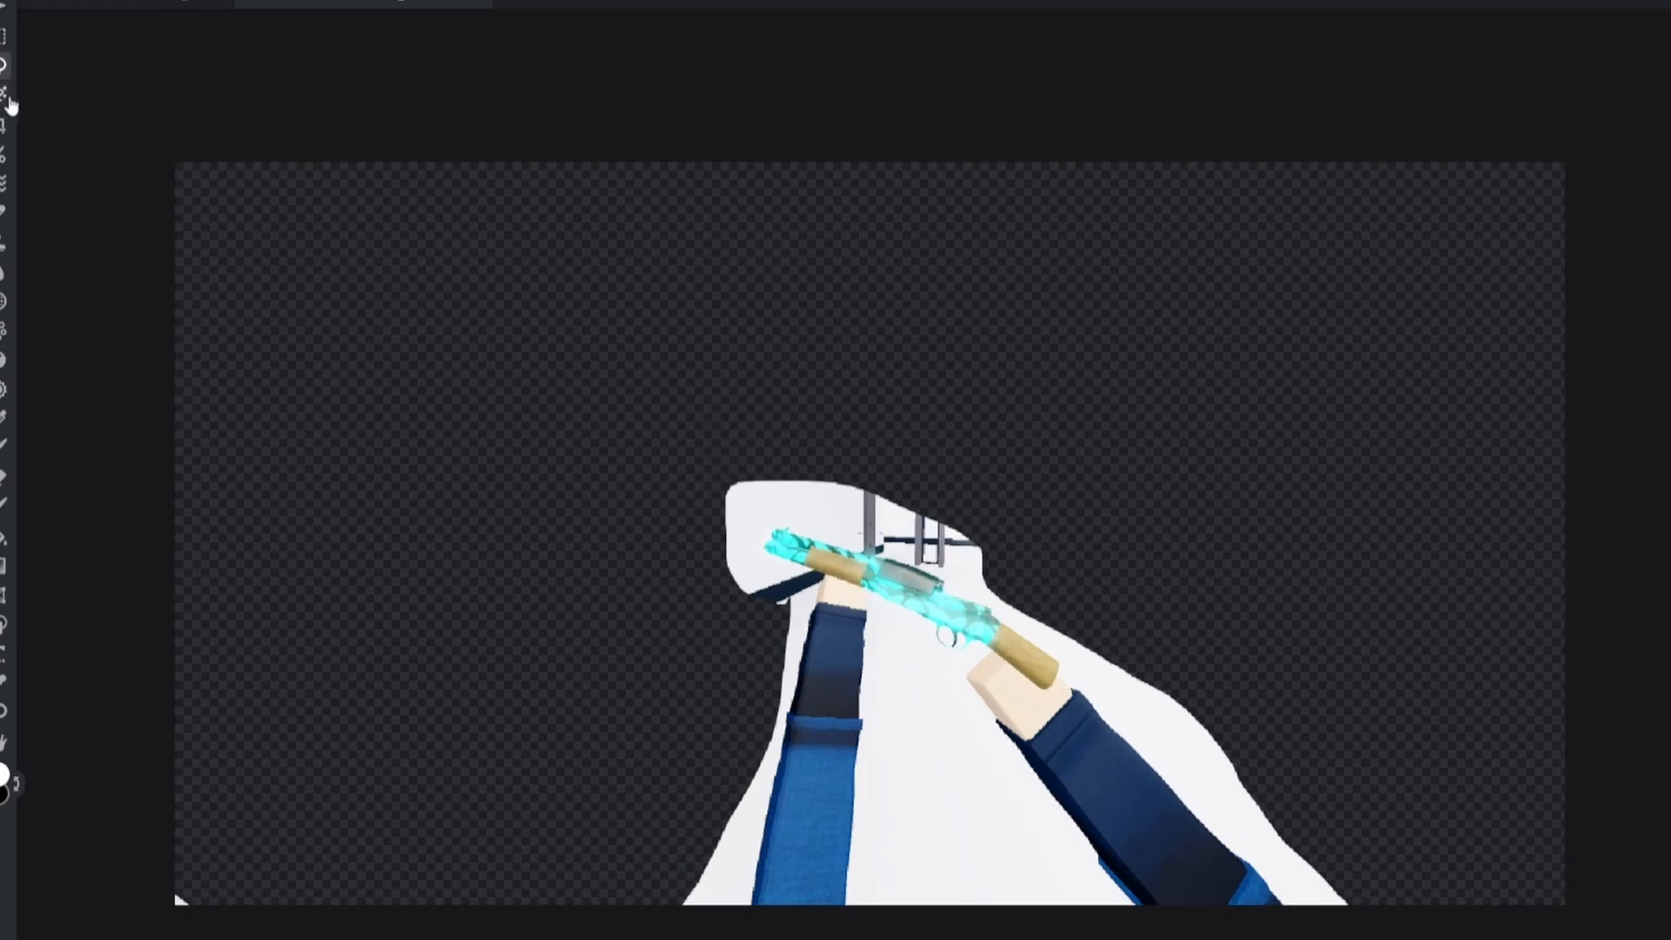
left_click(837, 521)
key("Delete")
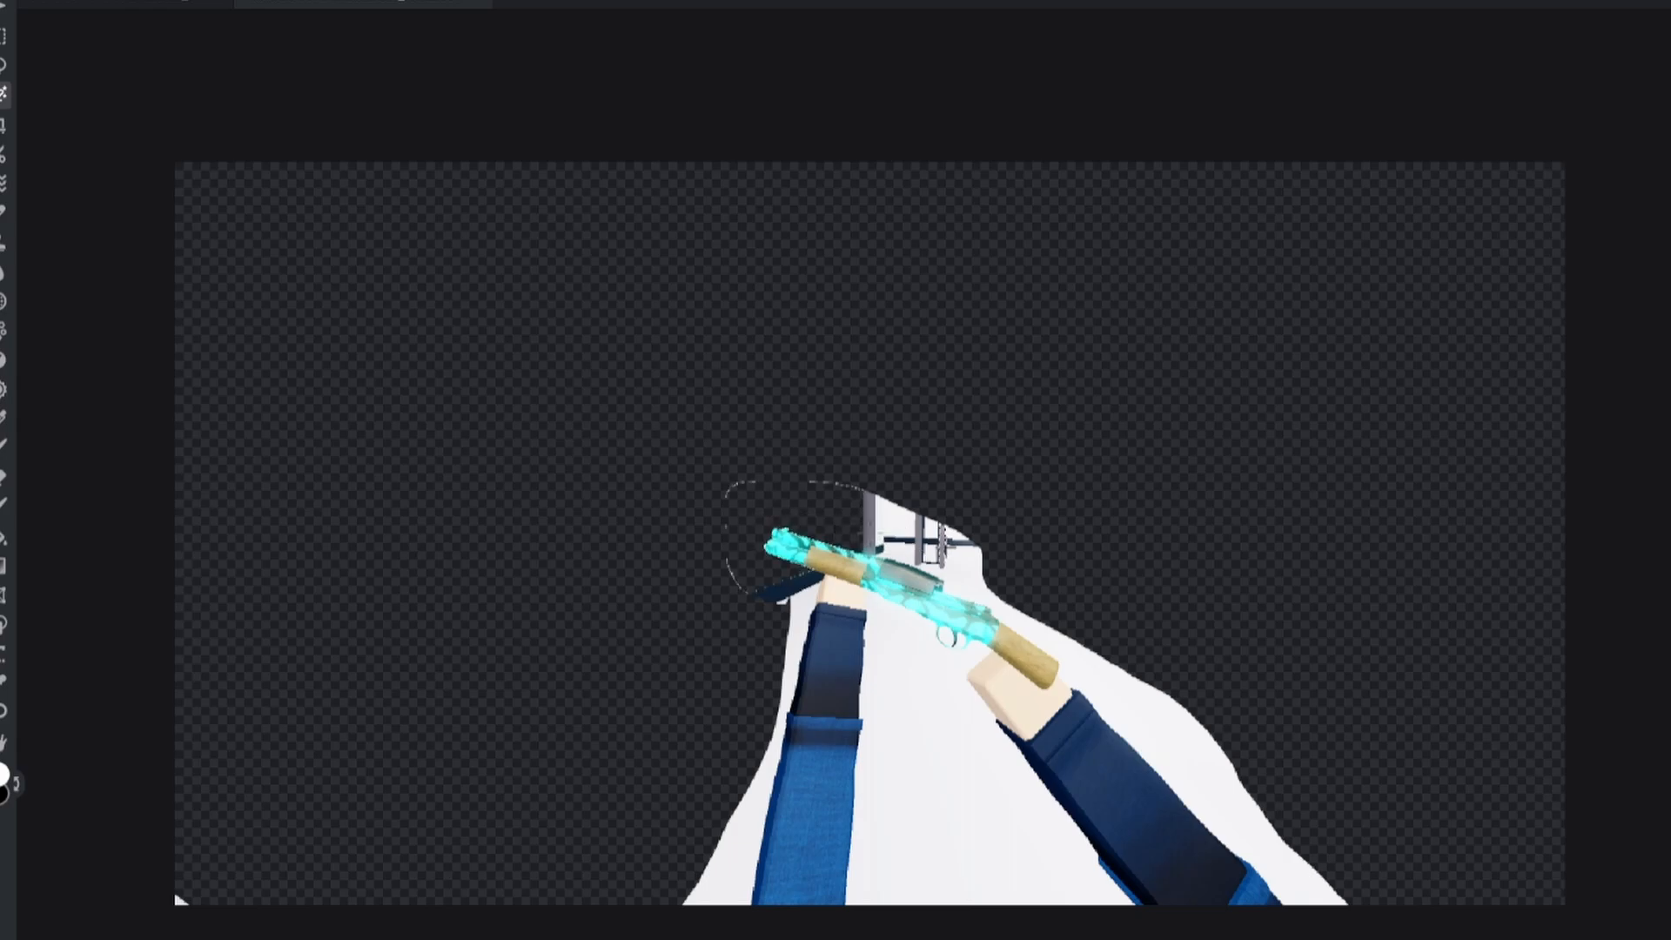
left_click(970, 562)
key("Delete")
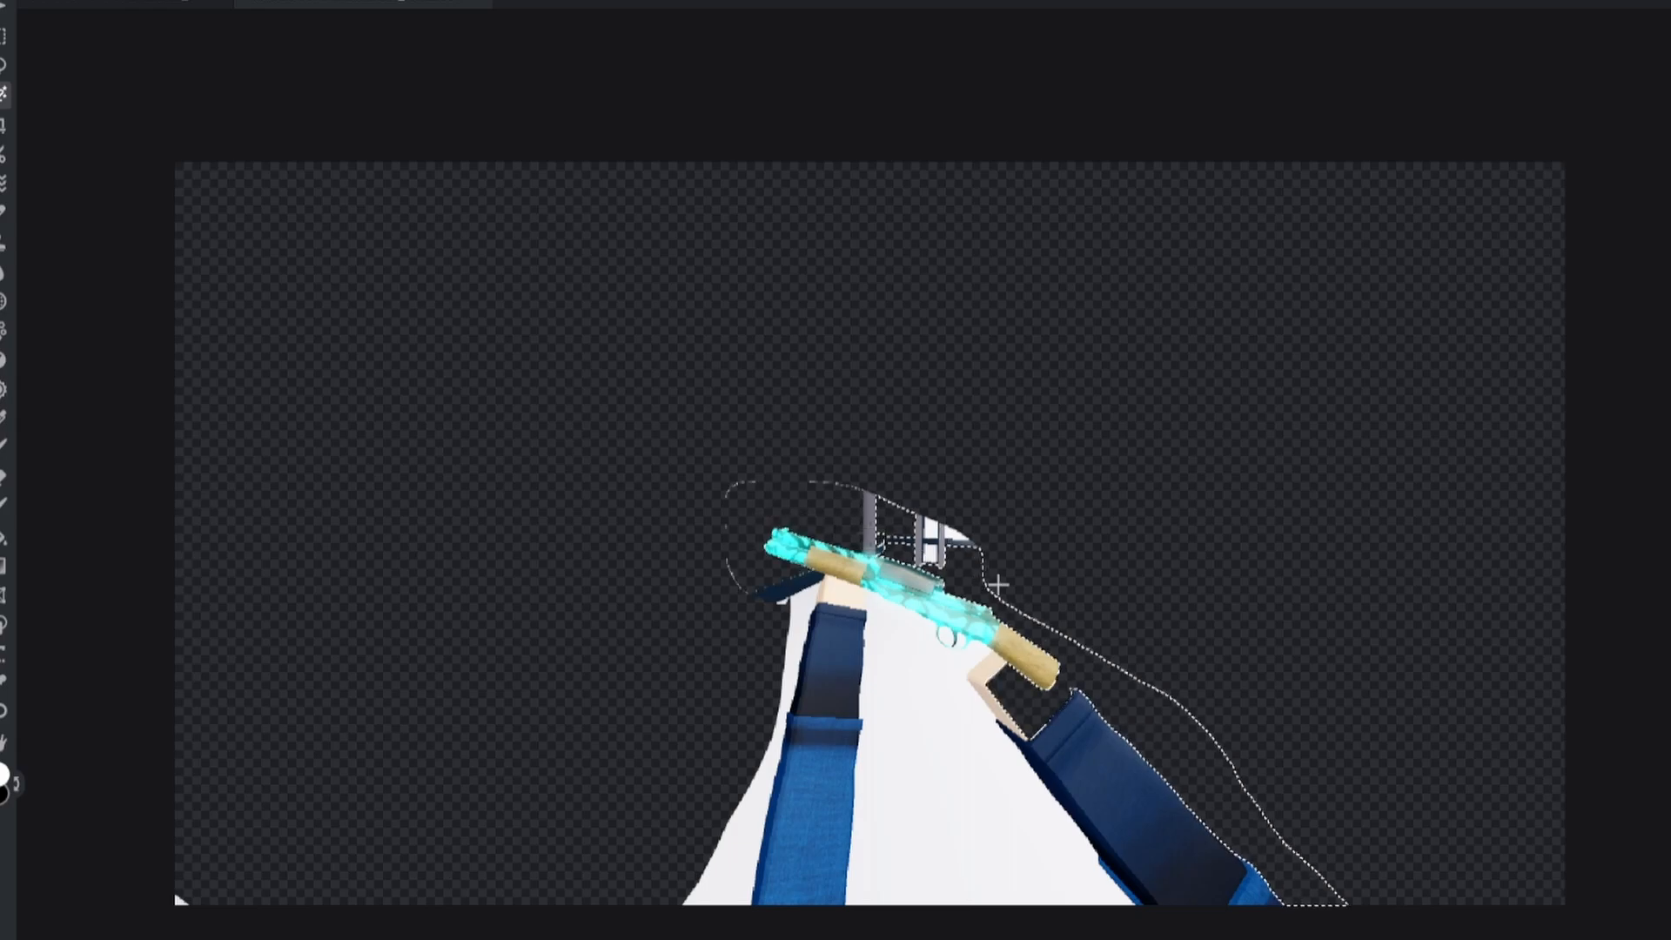
key("ctrl+z")
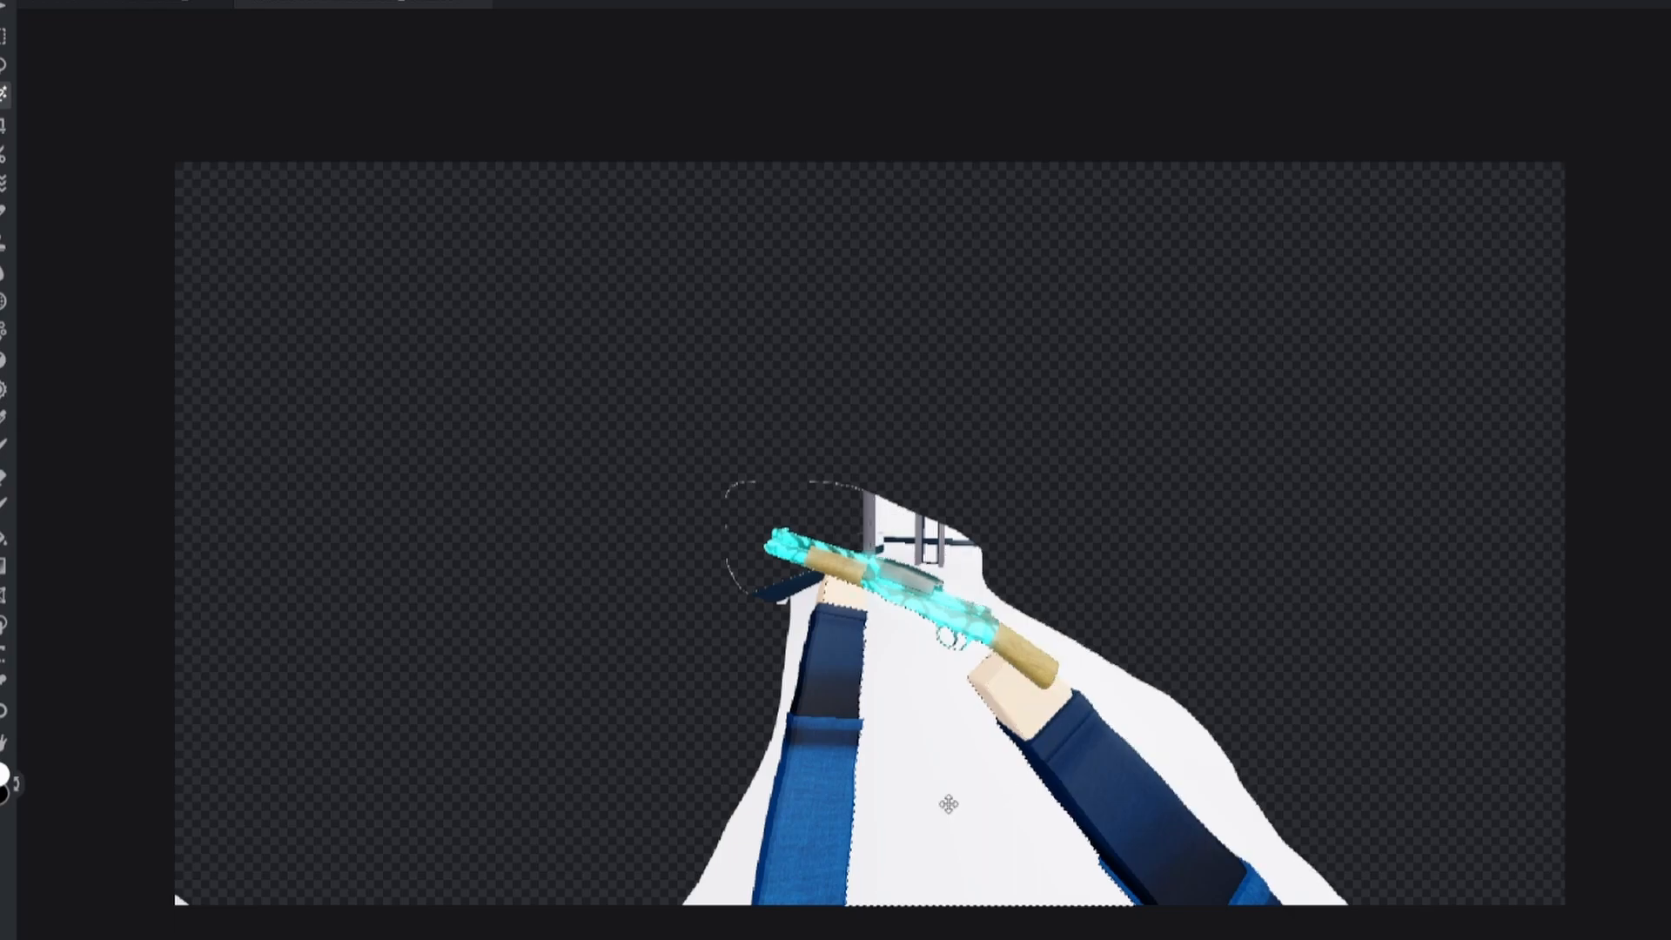
key("Delete")
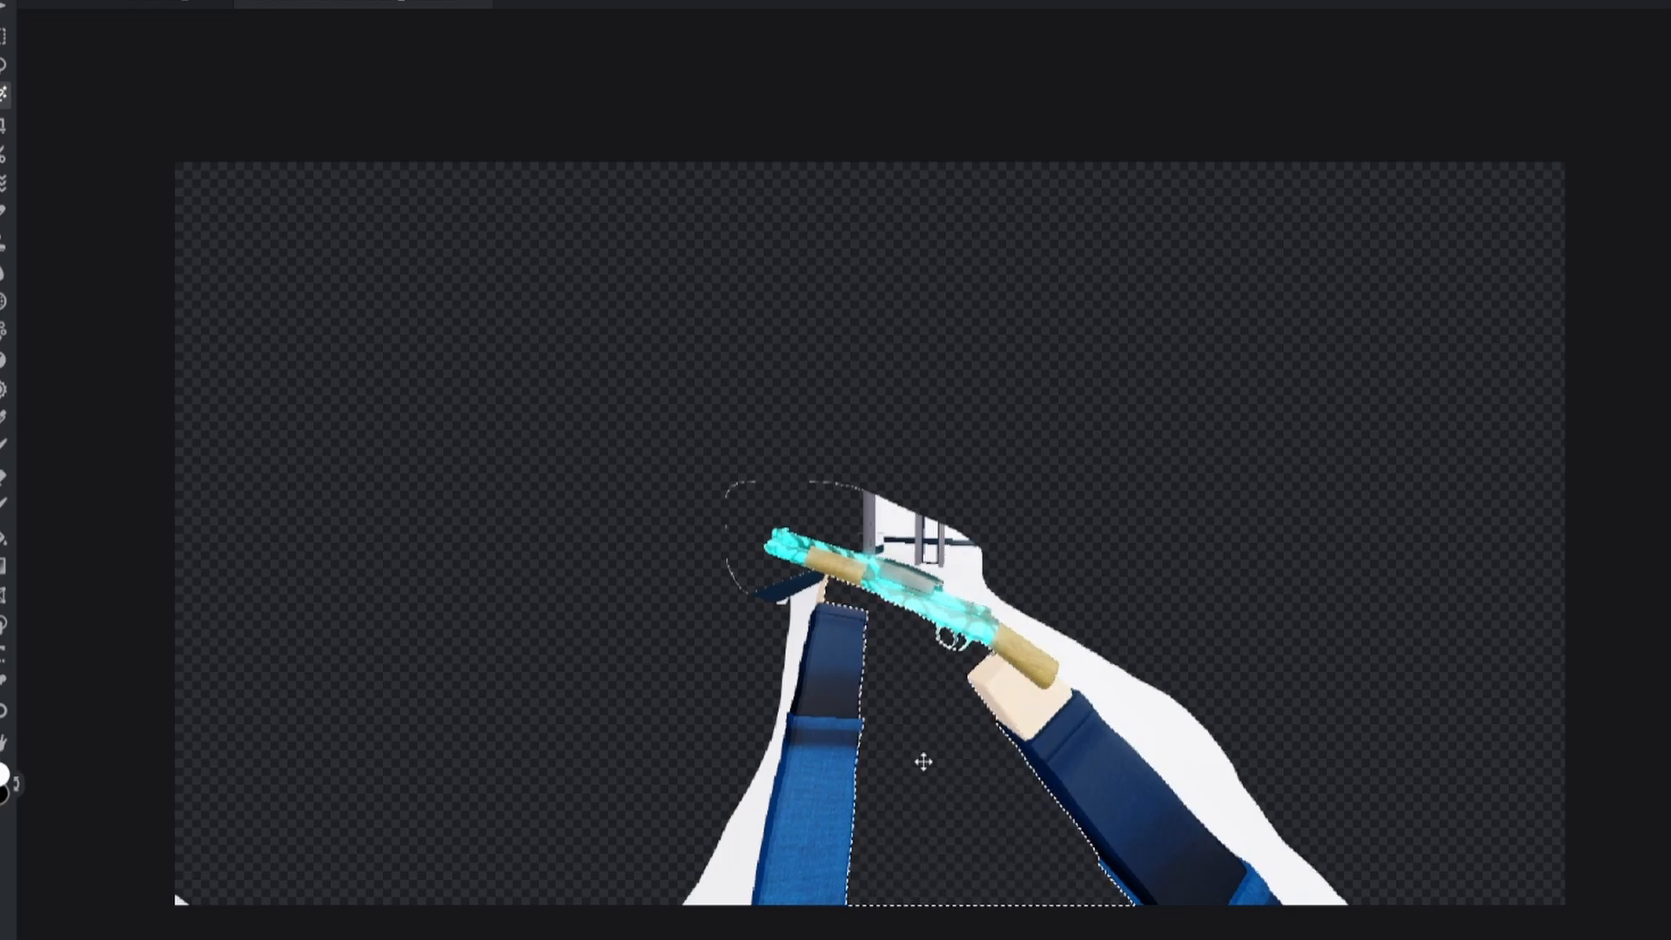
key("ctrl+z")
key("ctrl+z")
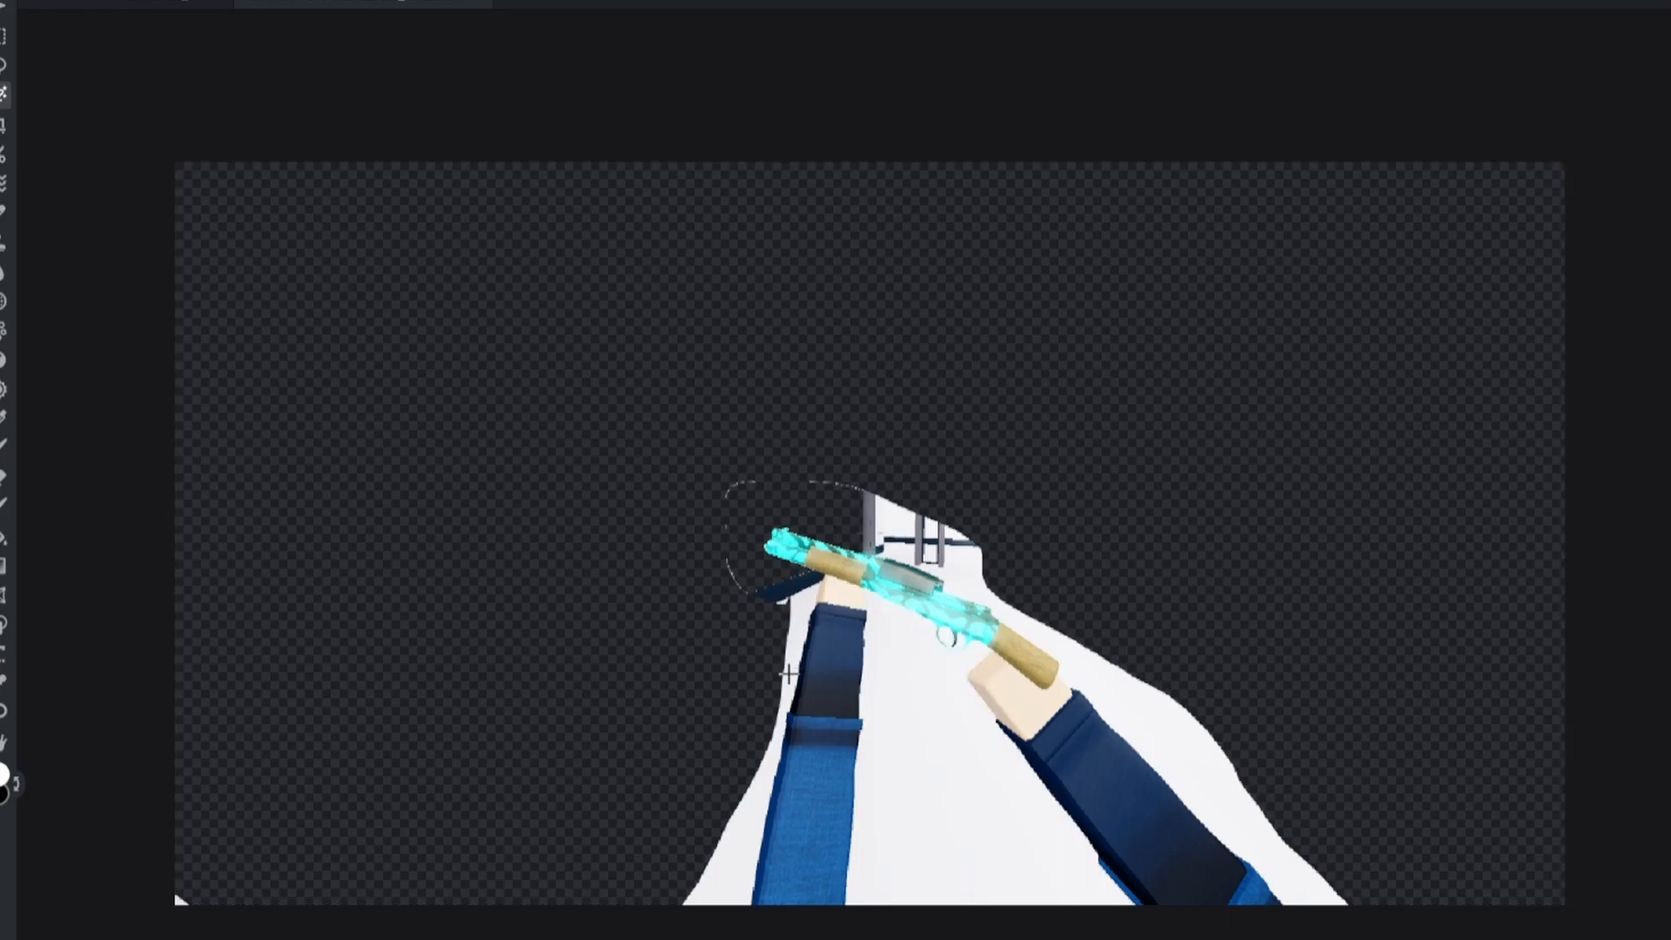
key("Delete")
Step: Clear the navy fragment and remaining bits left of the hand
left_click(778, 596)
key("Delete")
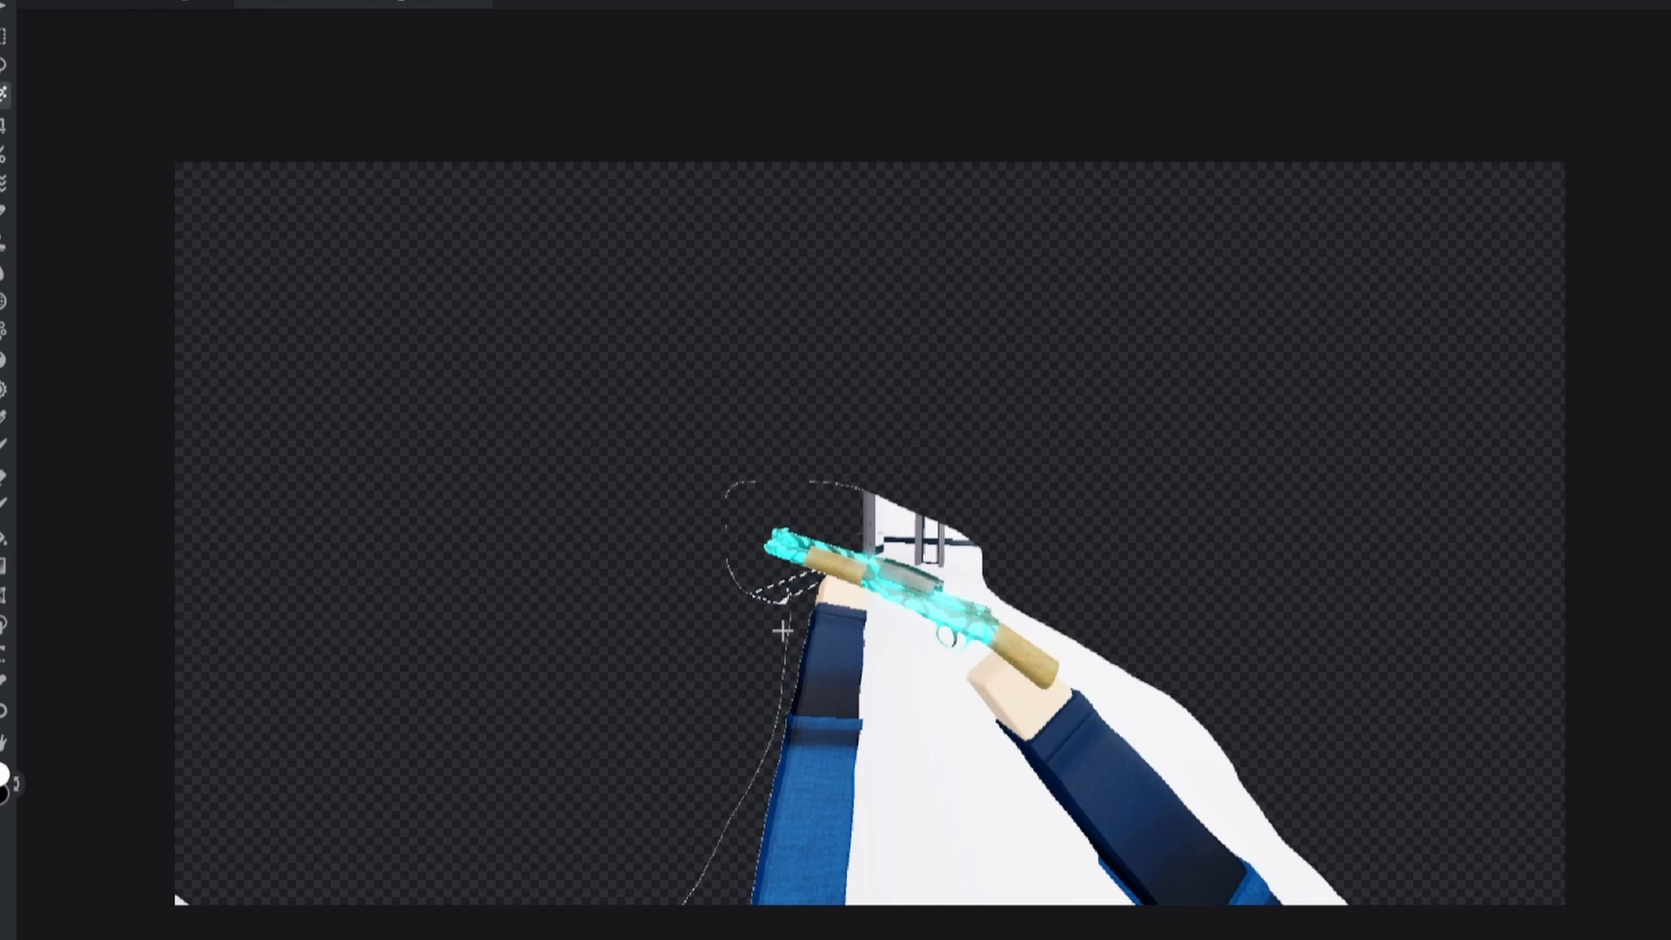
left_click(782, 600)
key("Delete")
left_click(754, 657)
scroll(758, 659, "up", 4)
scroll(760, 659, "down", 7)
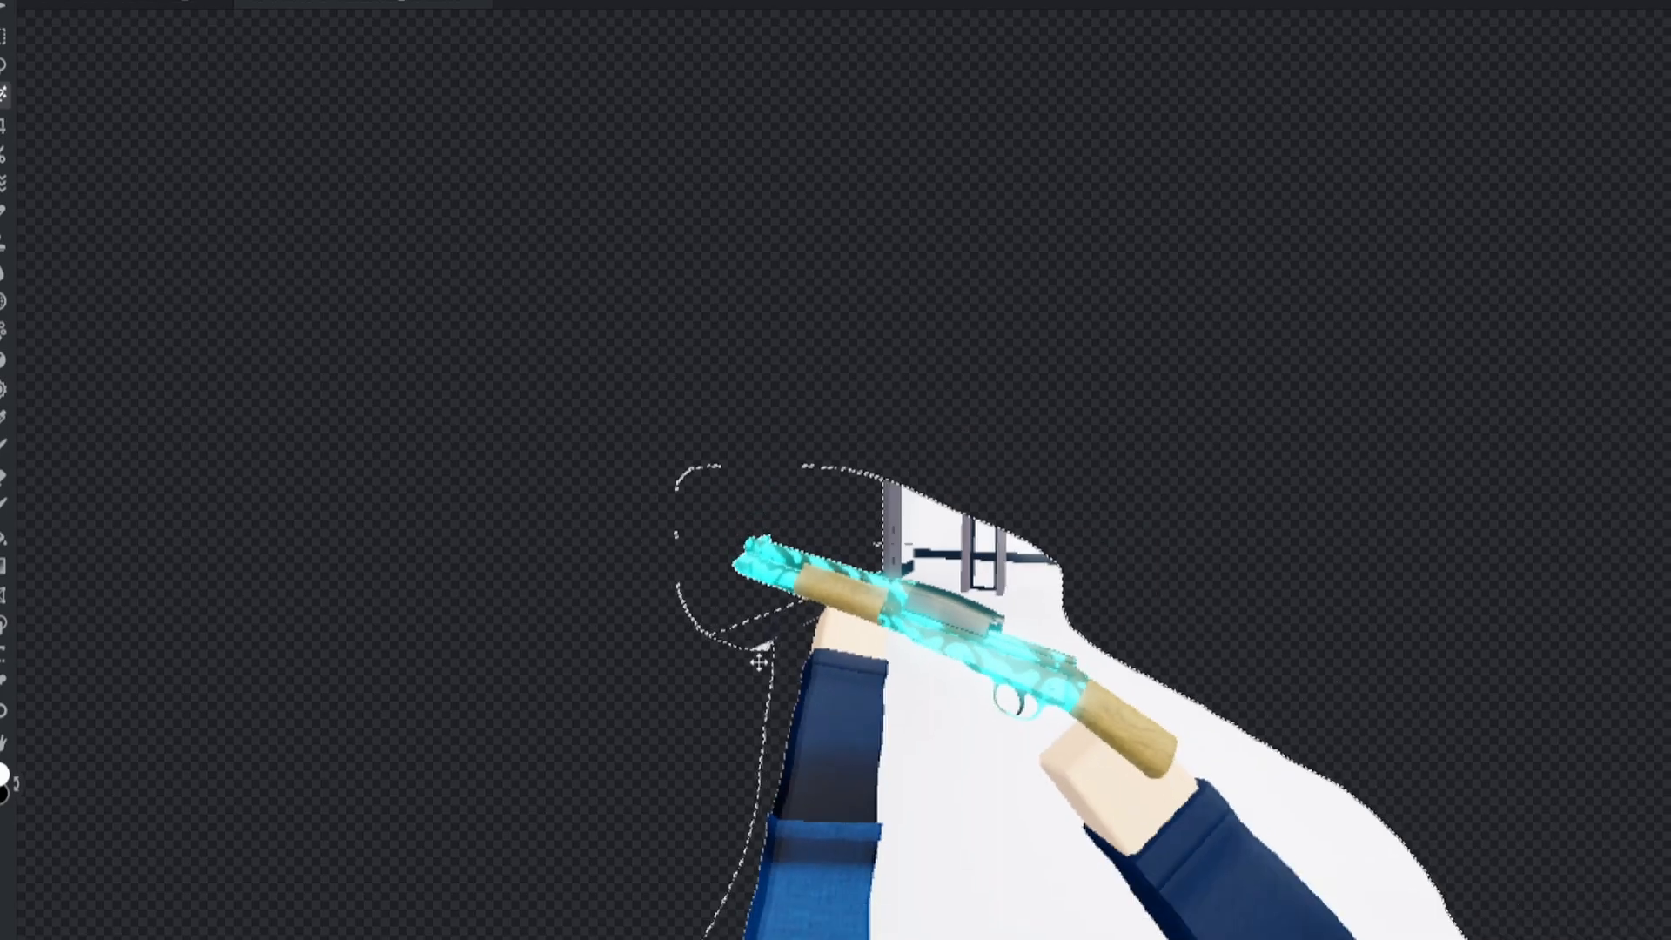
scroll(778, 663, "down", 1)
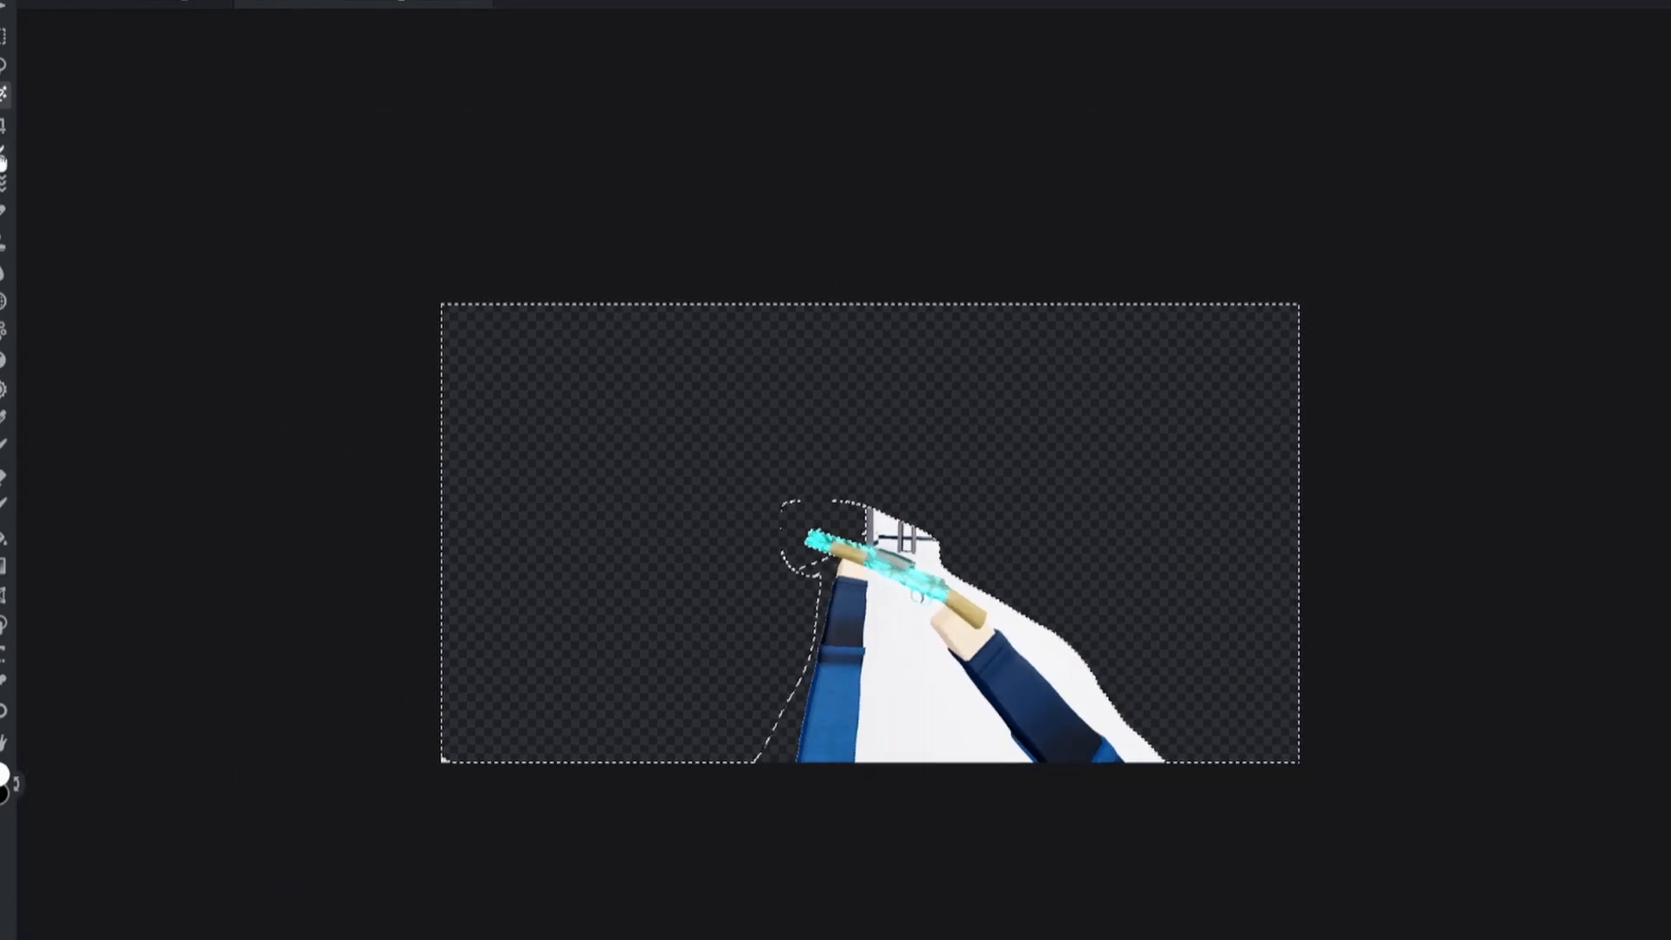
Step: Paint the arc beside the arm into the cutout mask, then shrink the brush
left_click(2, 157)
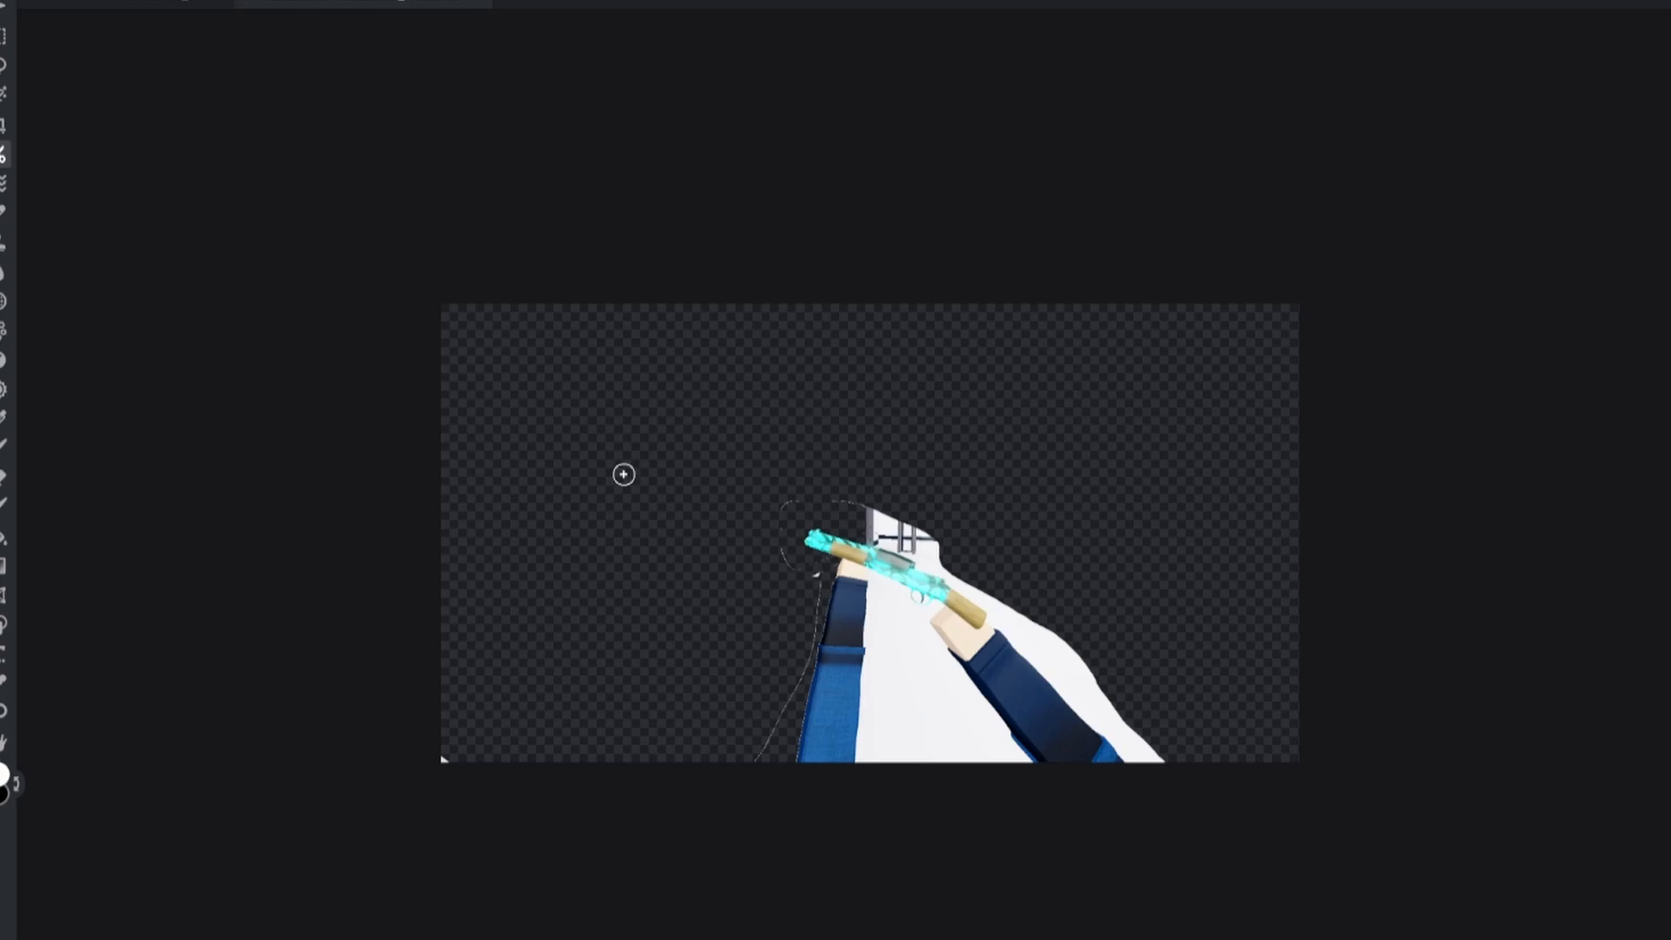
scroll(623, 474, "up", 5)
scroll(754, 581, "up", 5)
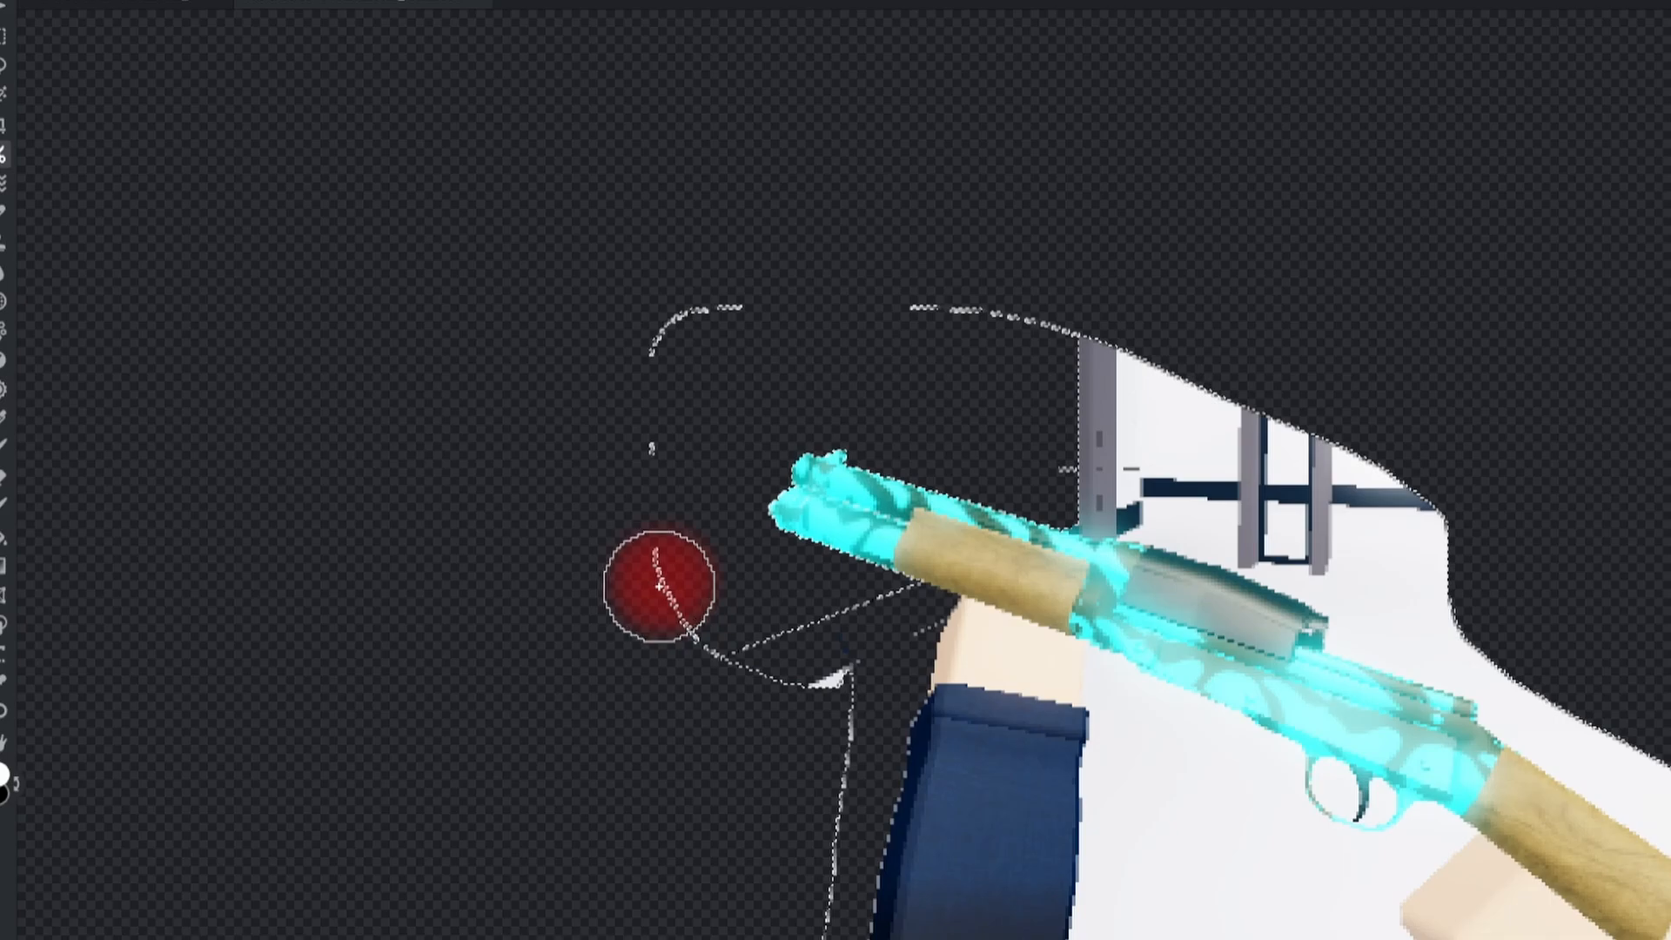
mouse_move(666, 590)
left_mouse_down()
mouse_move(722, 661)
mouse_move(835, 690)
left_mouse_up()
scroll(840, 695, "down", 3)
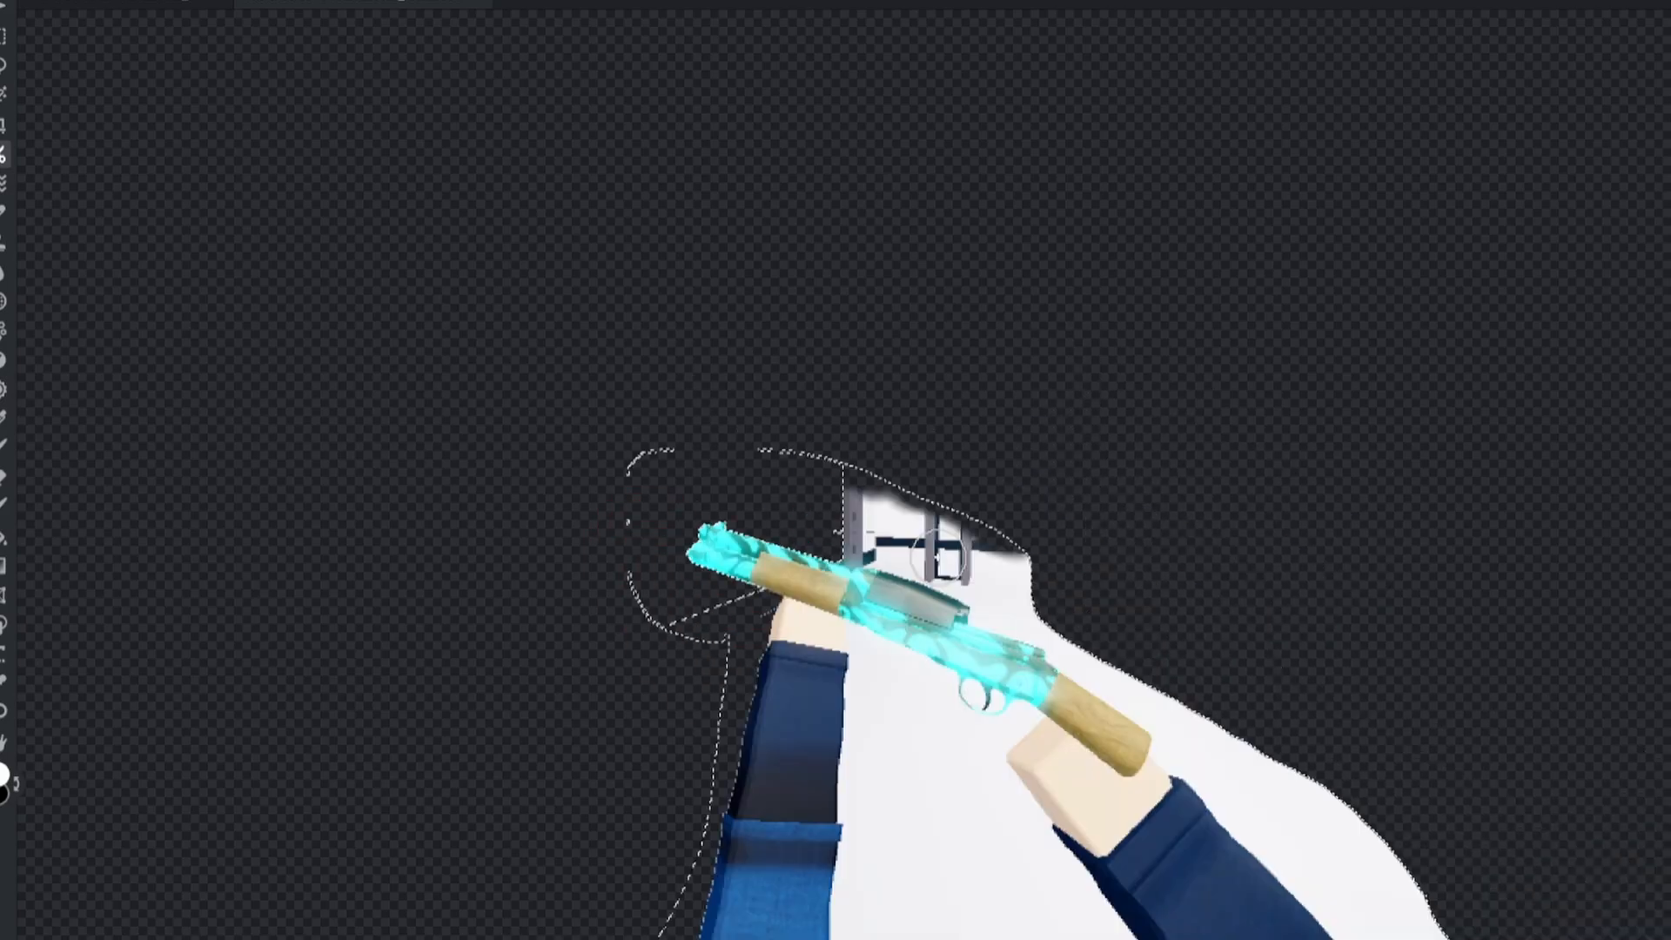
scroll(953, 567, "up", 7)
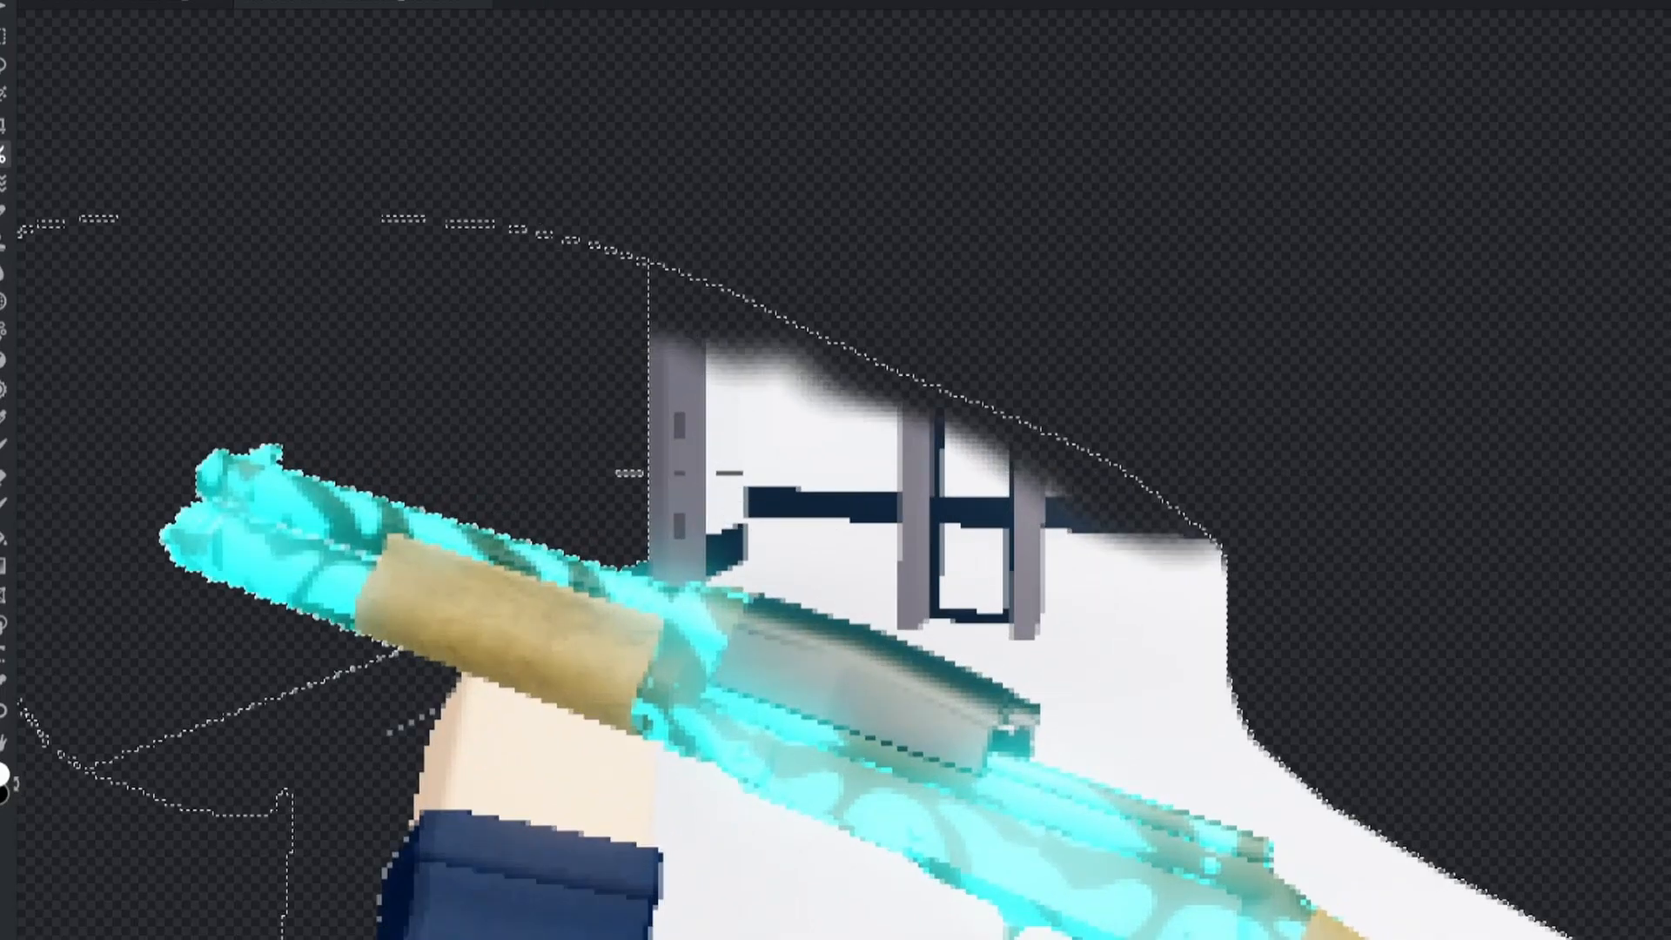
right_click(611, 87)
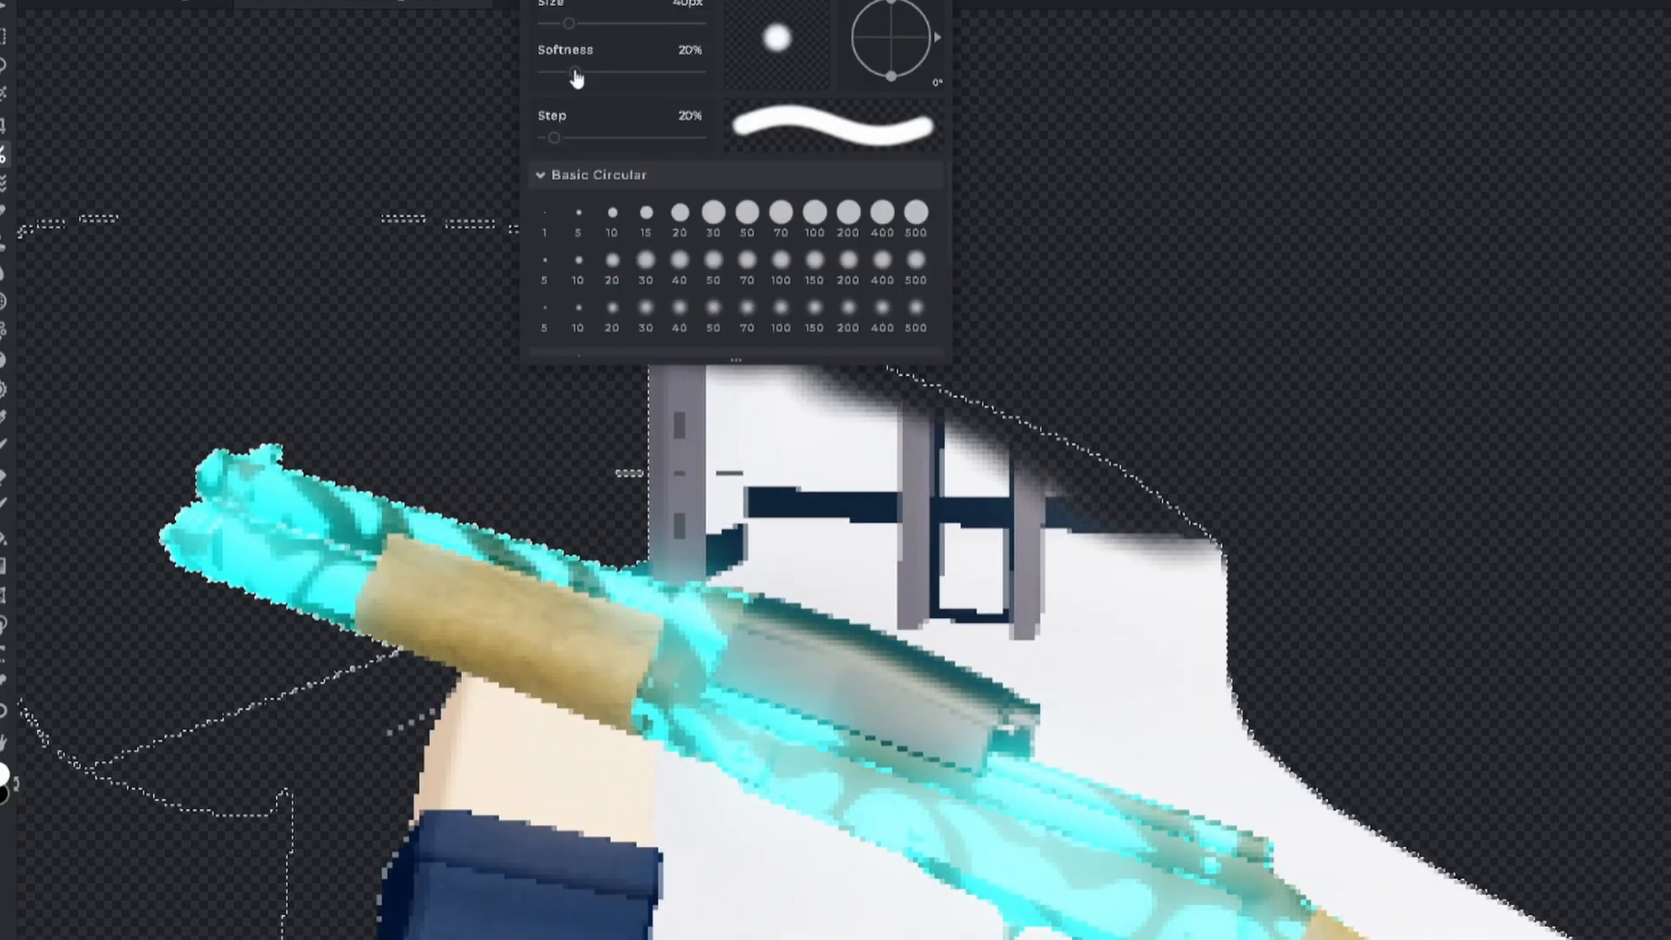
mouse_move(573, 21)
left_mouse_down()
mouse_move(554, 28)
mouse_move(544, 4)
left_mouse_up()
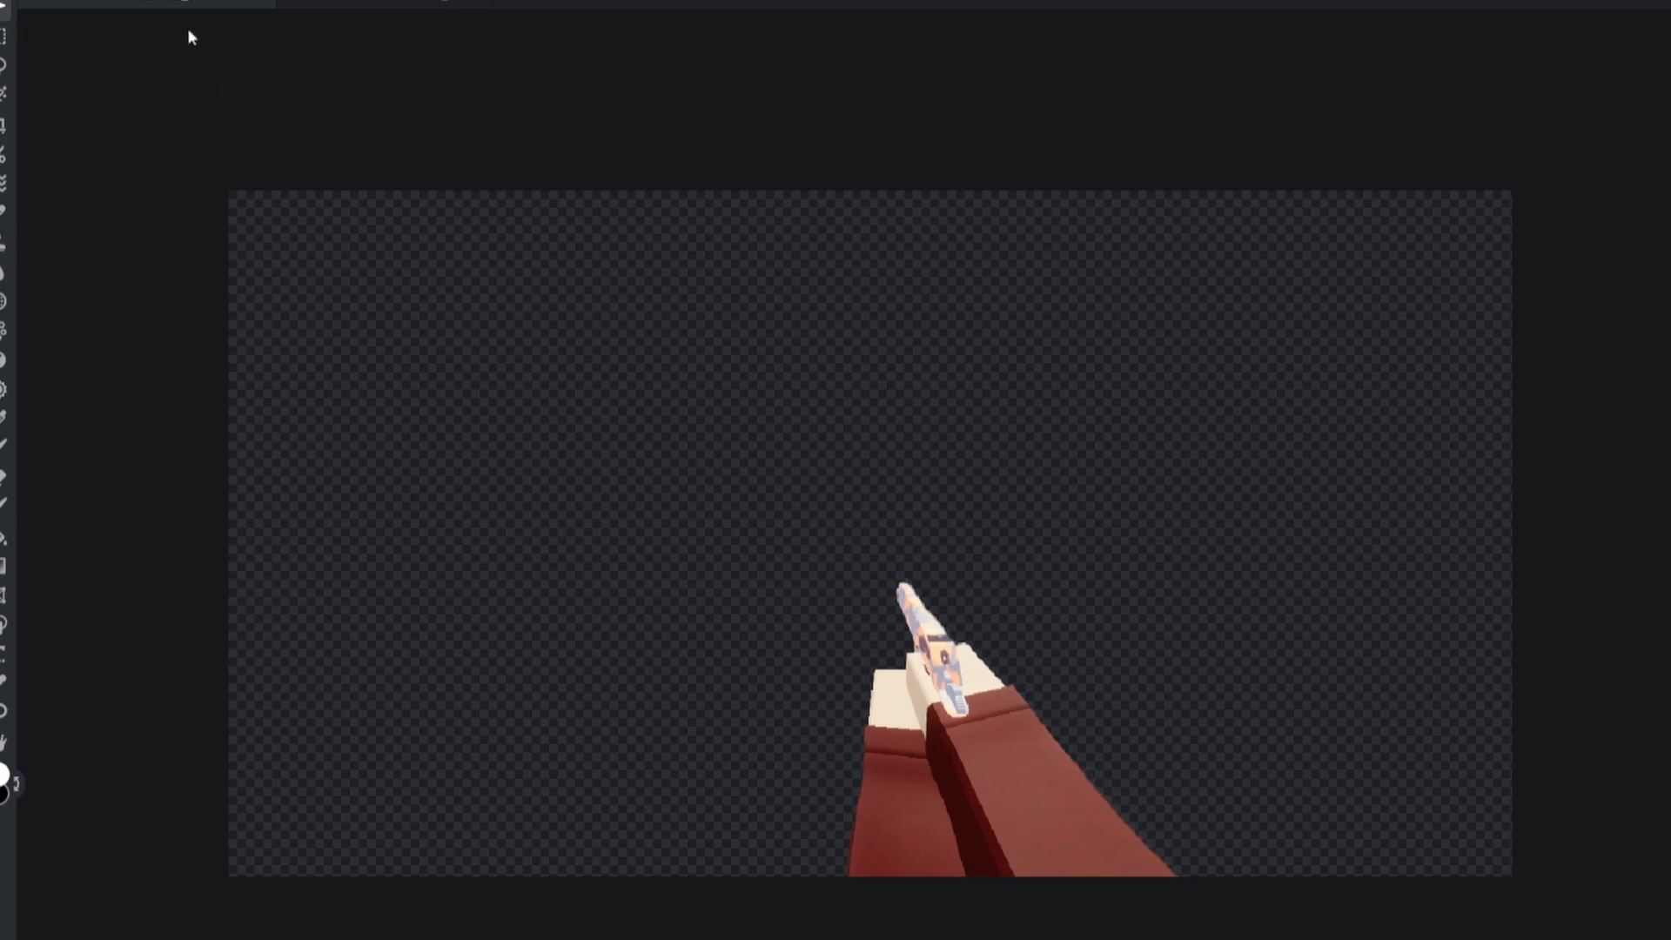
Step: Quick-export the transparent arms-and-gun cut-out as a PNG
left_click(11, 0)
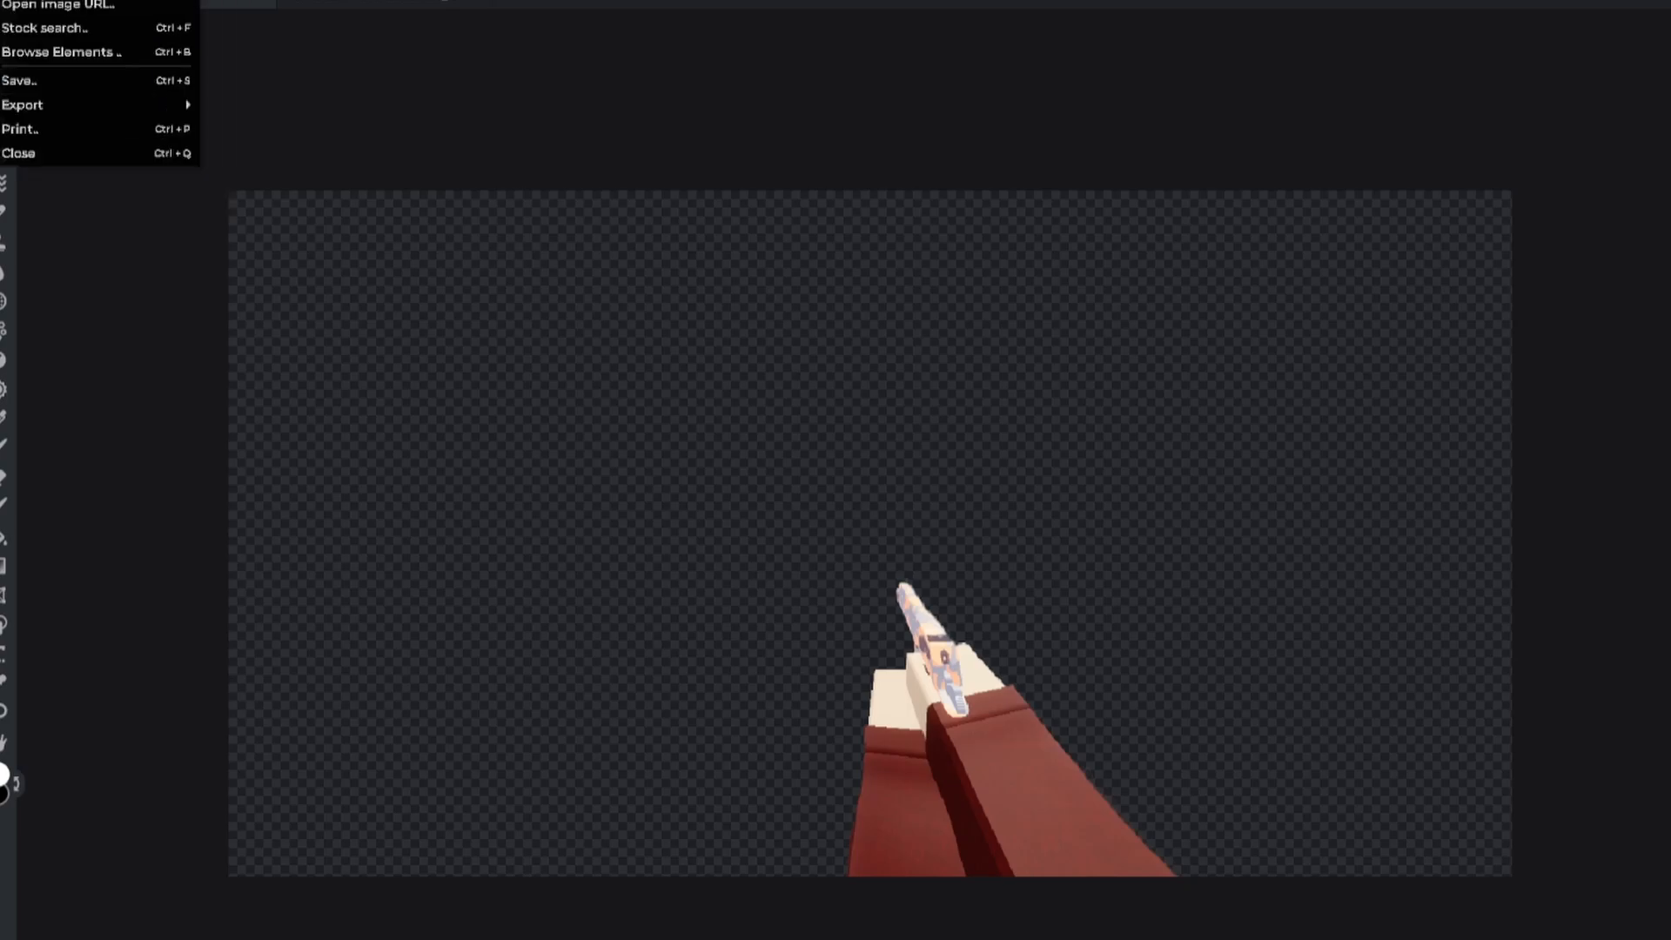
mouse_move(34, 106)
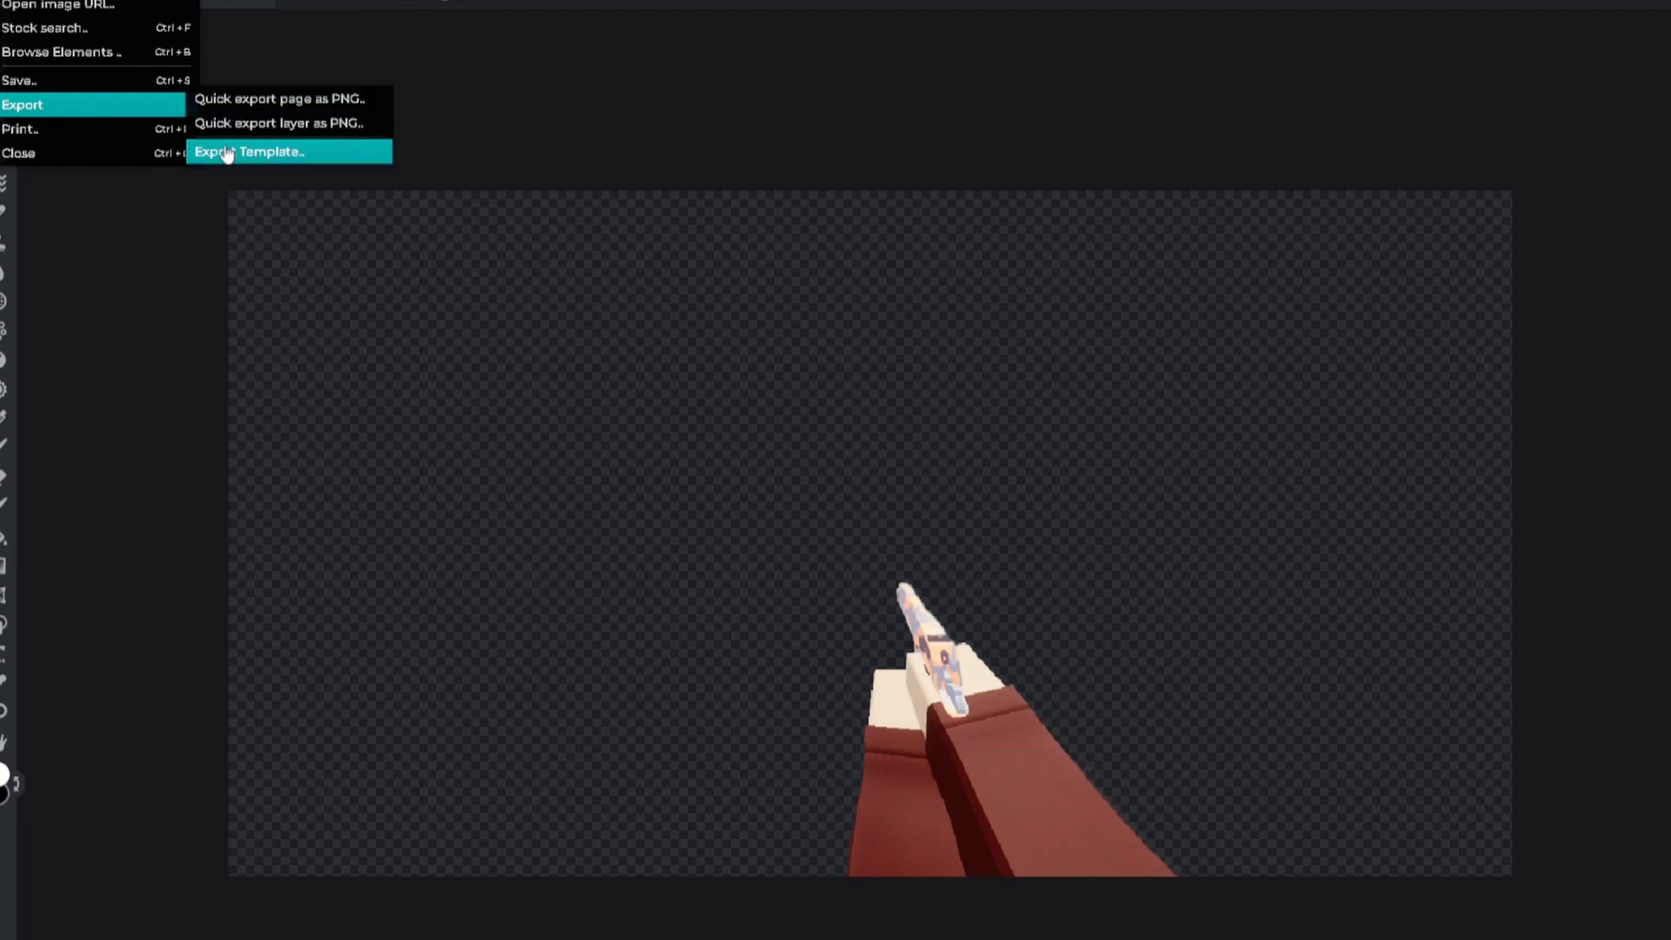
left_click(223, 99)
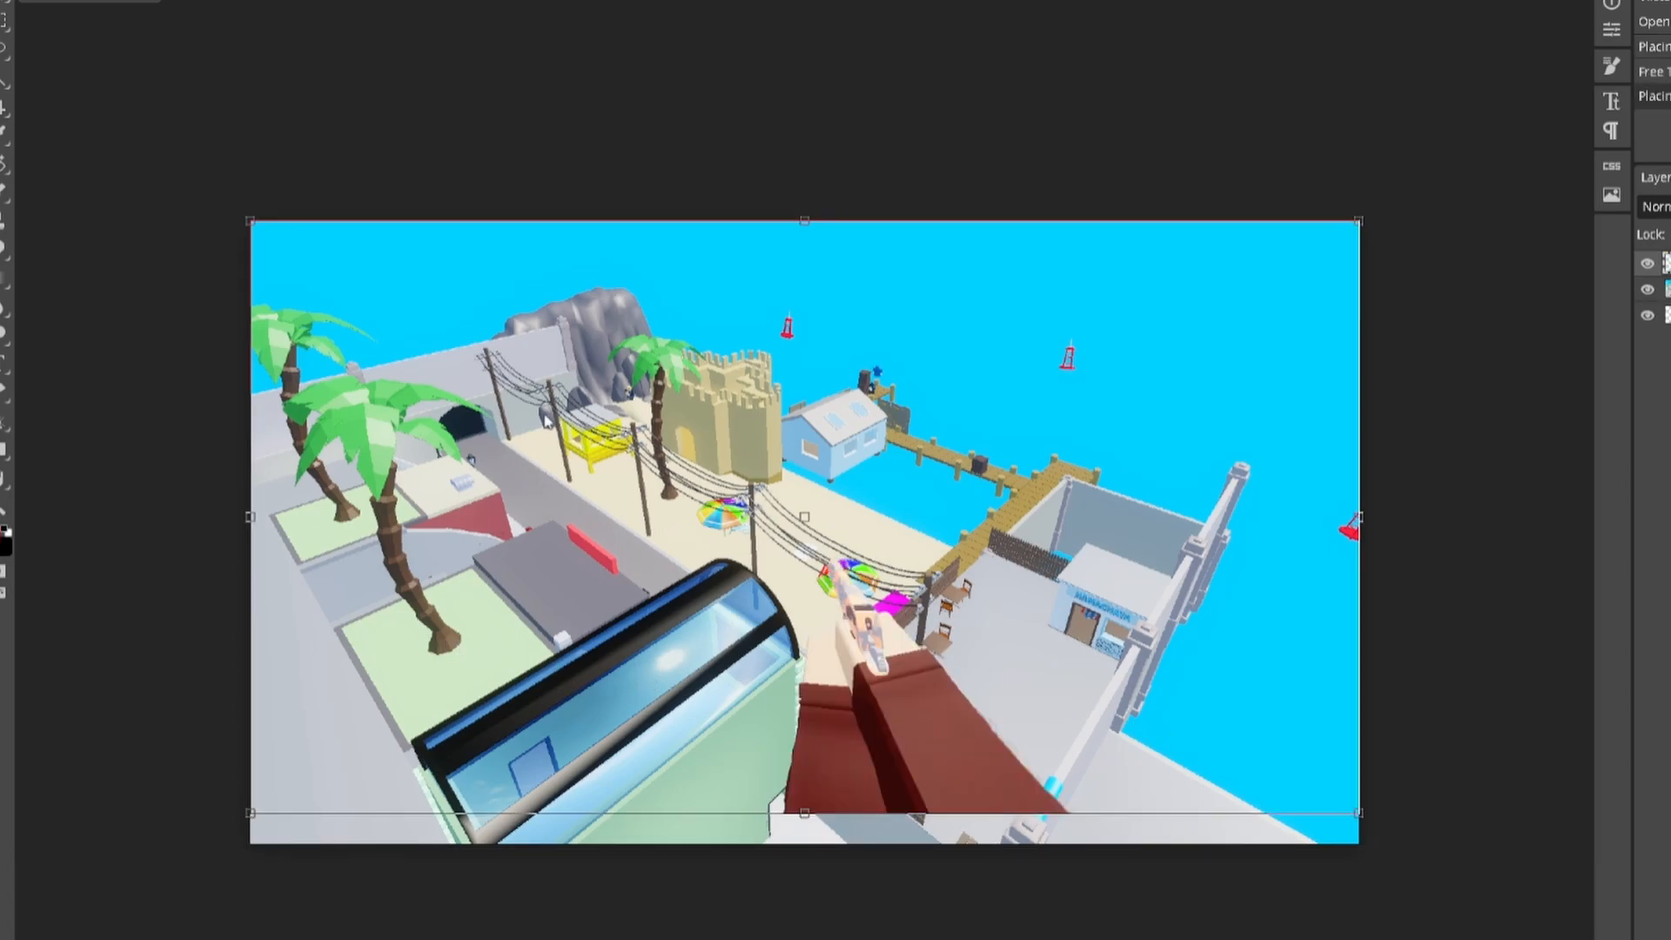
Step: Scale the arms-and-gun cut-out up into a first-person view rising from the bottom edge
left_click_drag(250, 219, 15, 76)
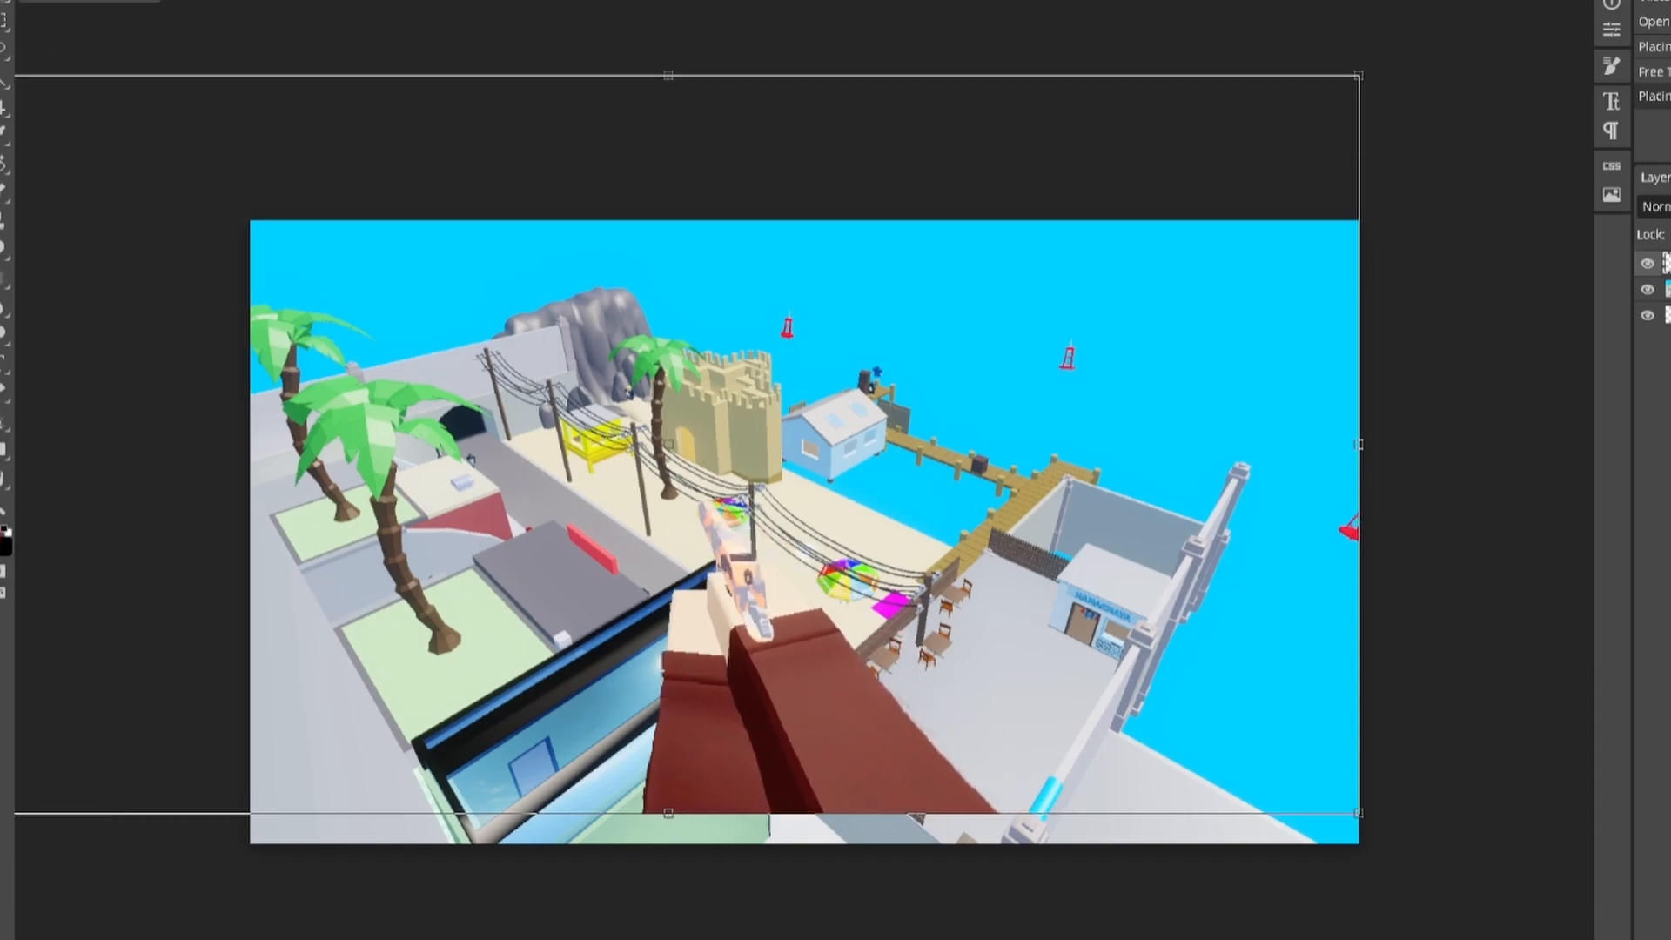
key("Return")
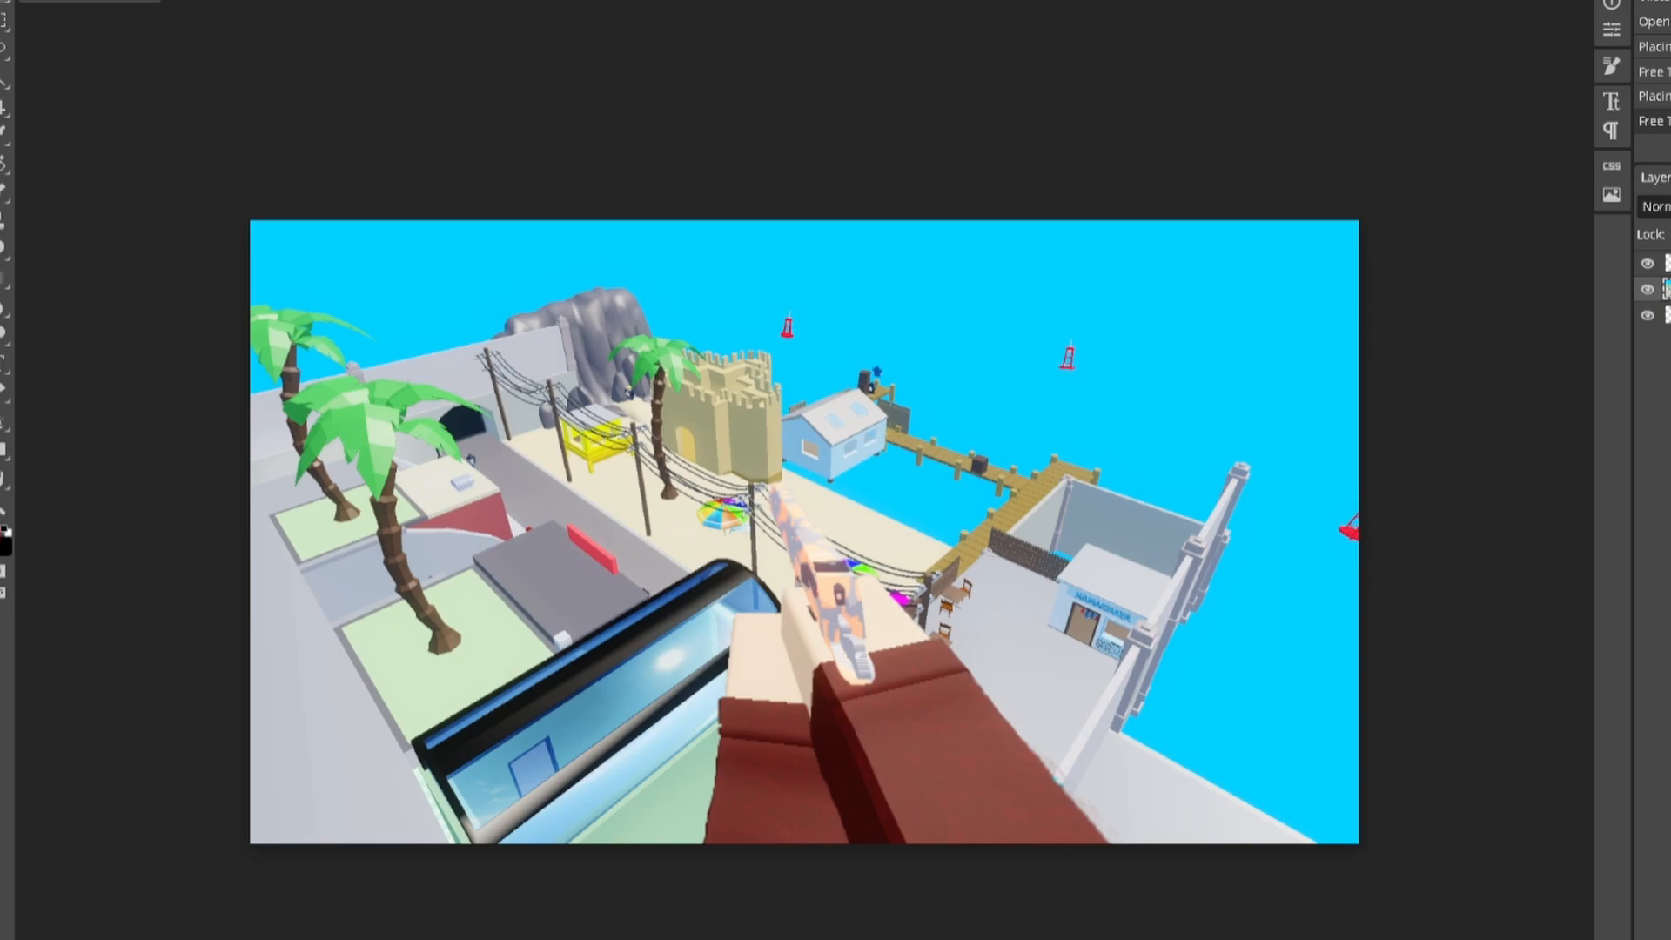
Step: Apply a Spin-mode Radial Blur of amount 16 to the beach-map background
left_click(234, 0)
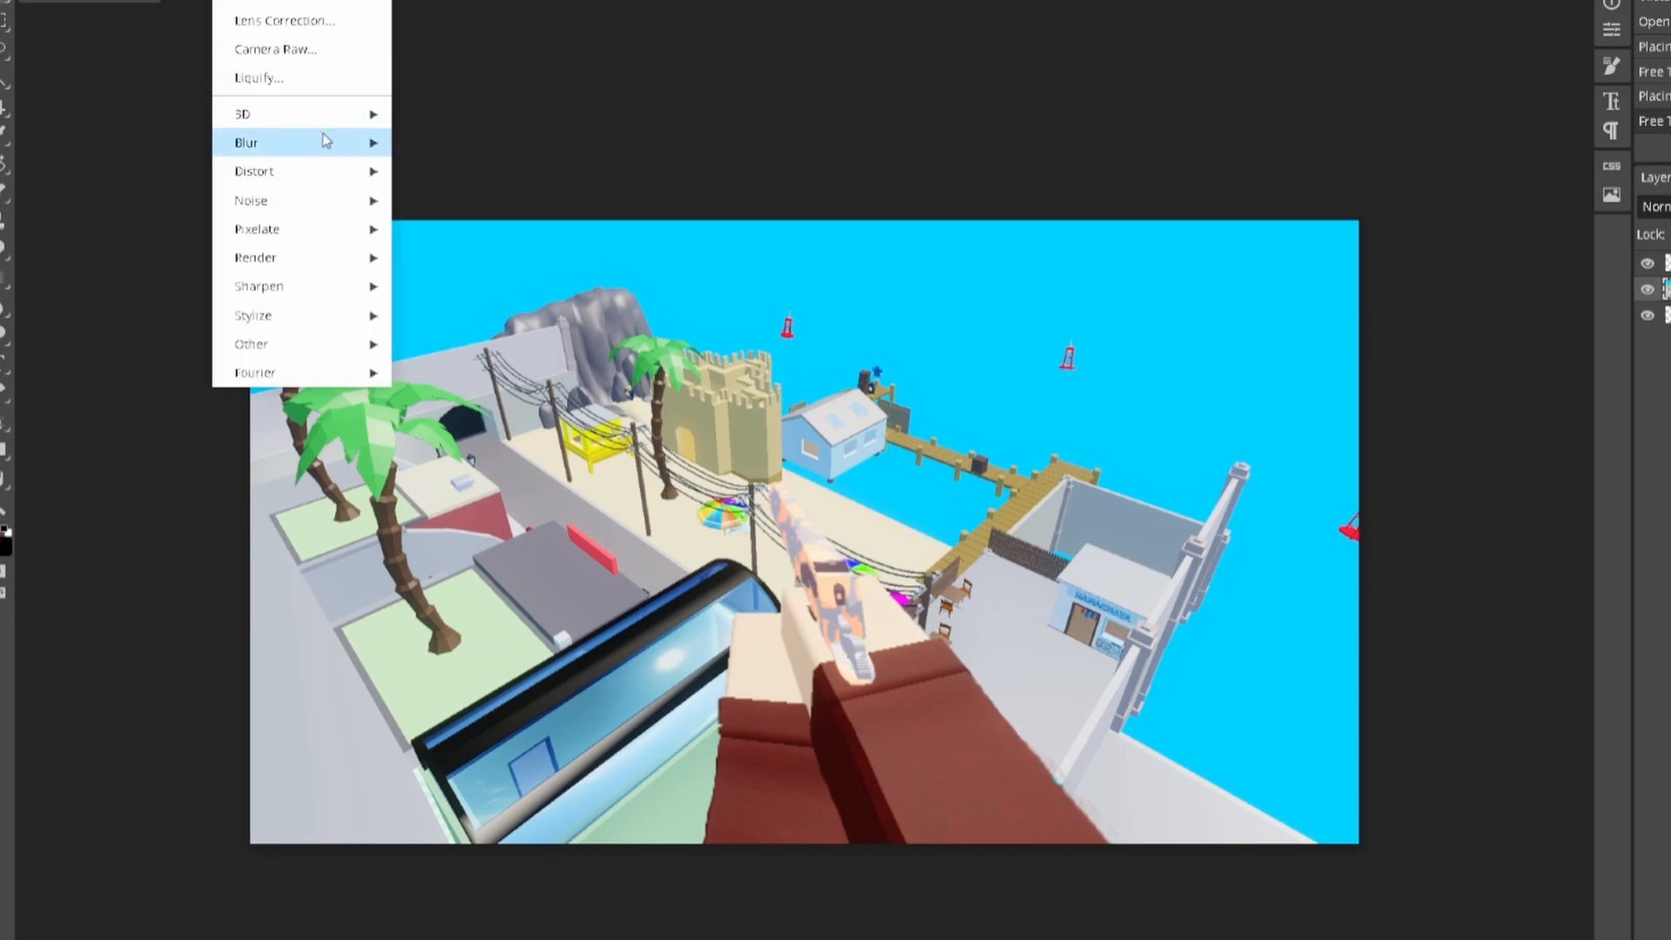
mouse_move(328, 143)
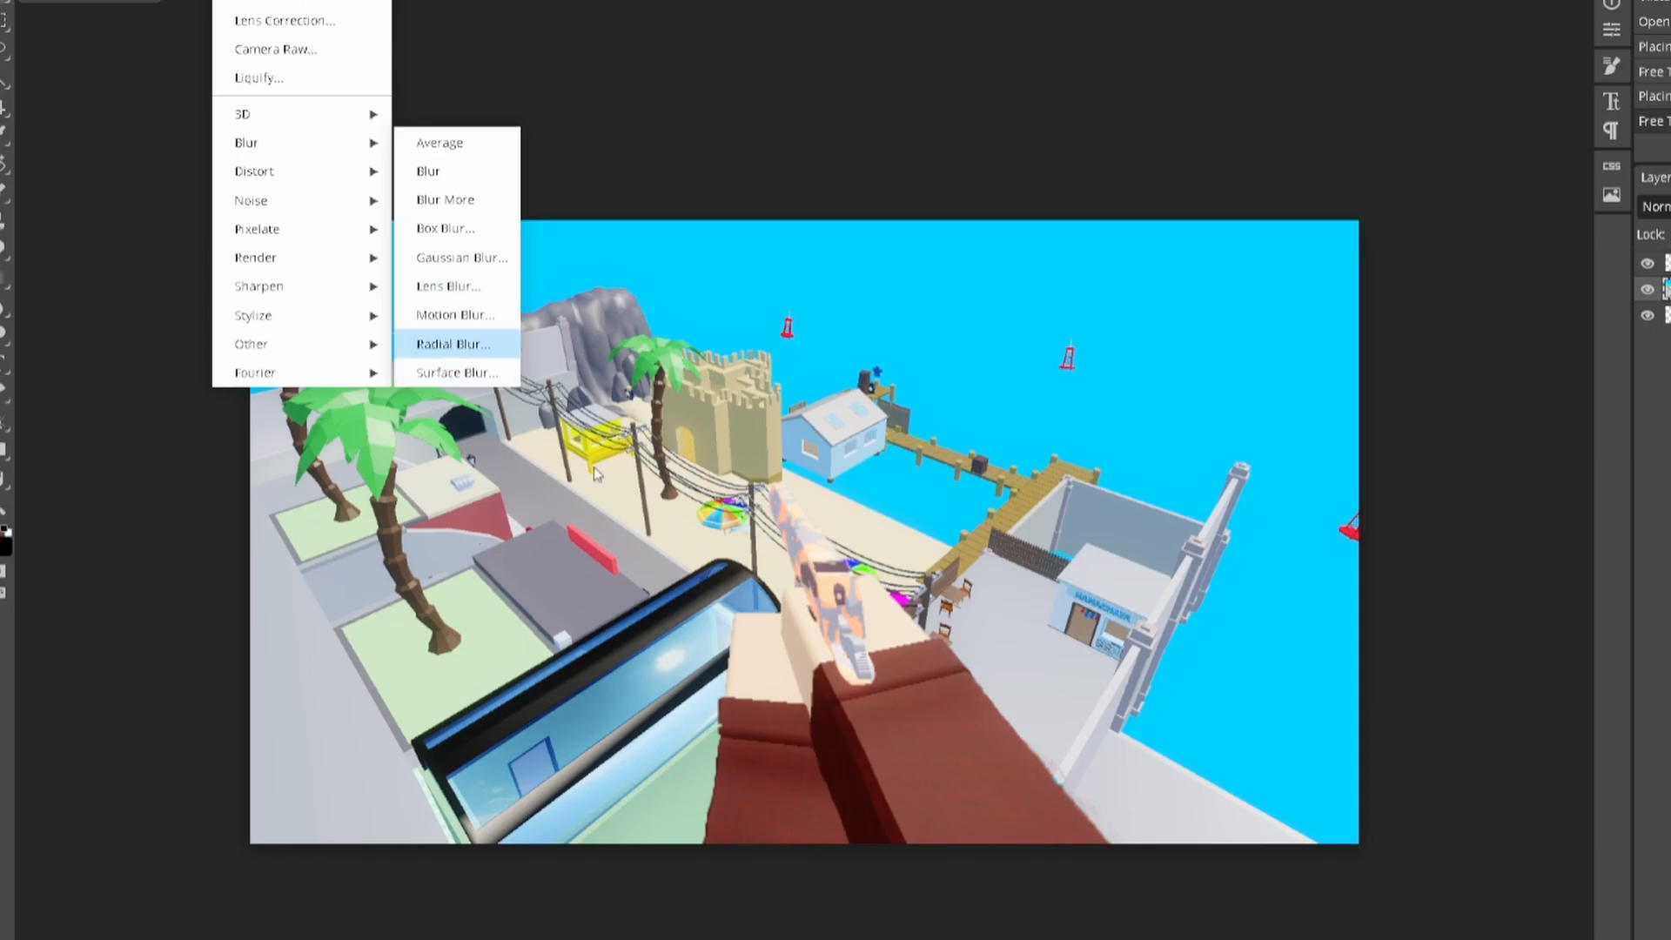
left_click(436, 343)
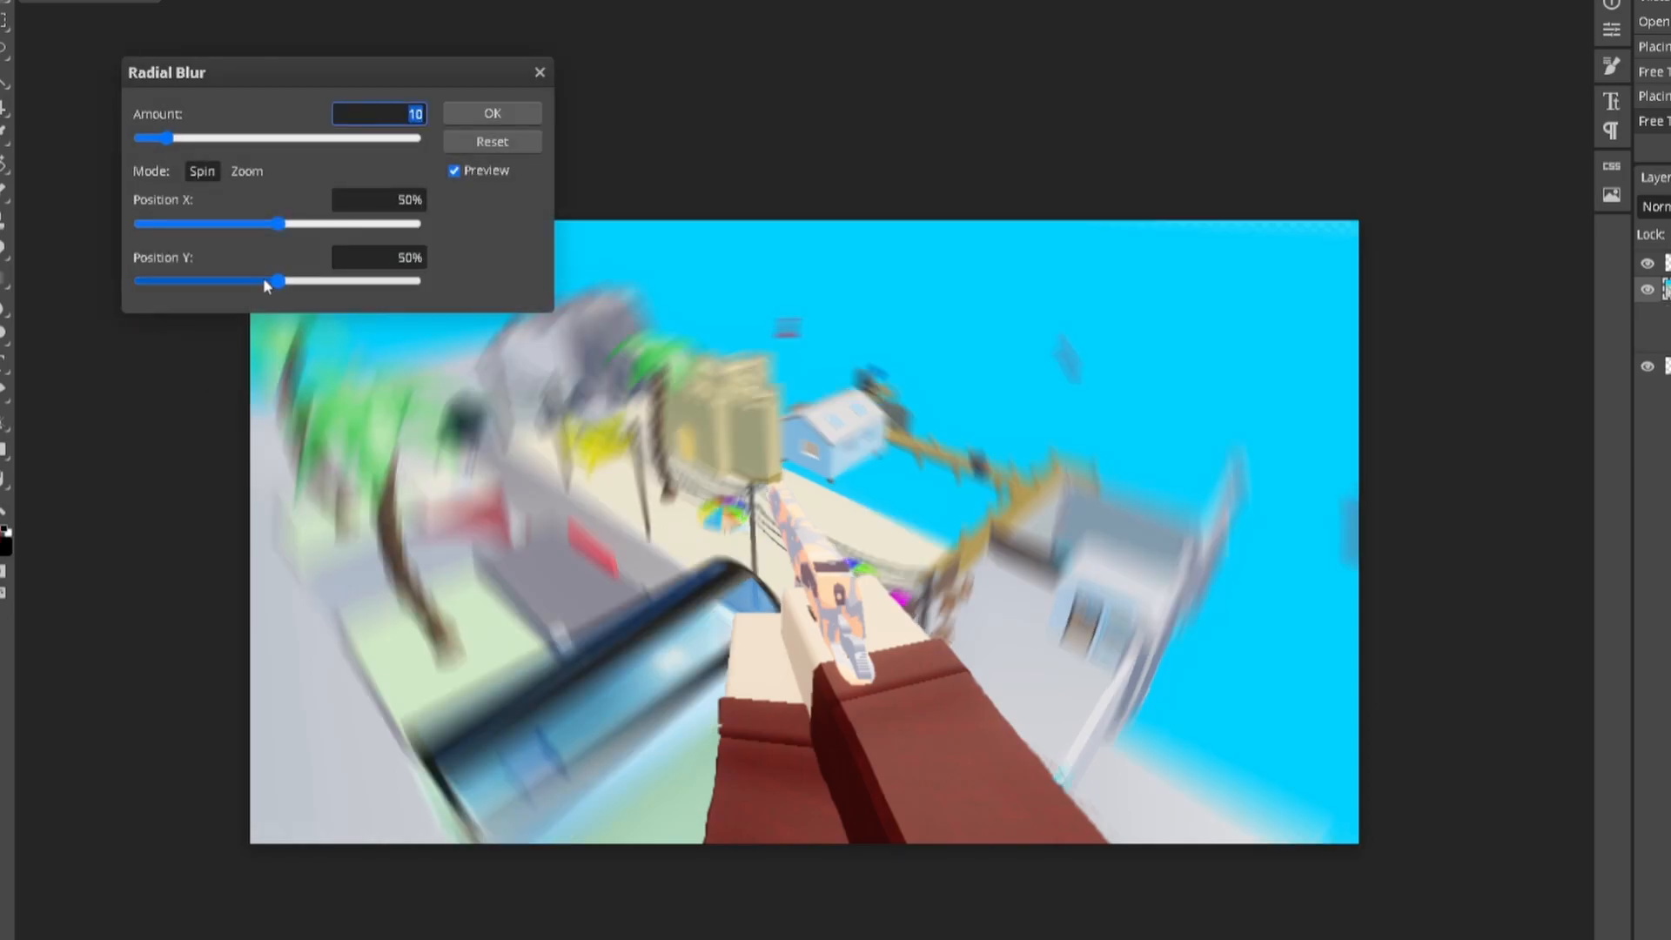
left_click_drag(167, 138, 205, 138)
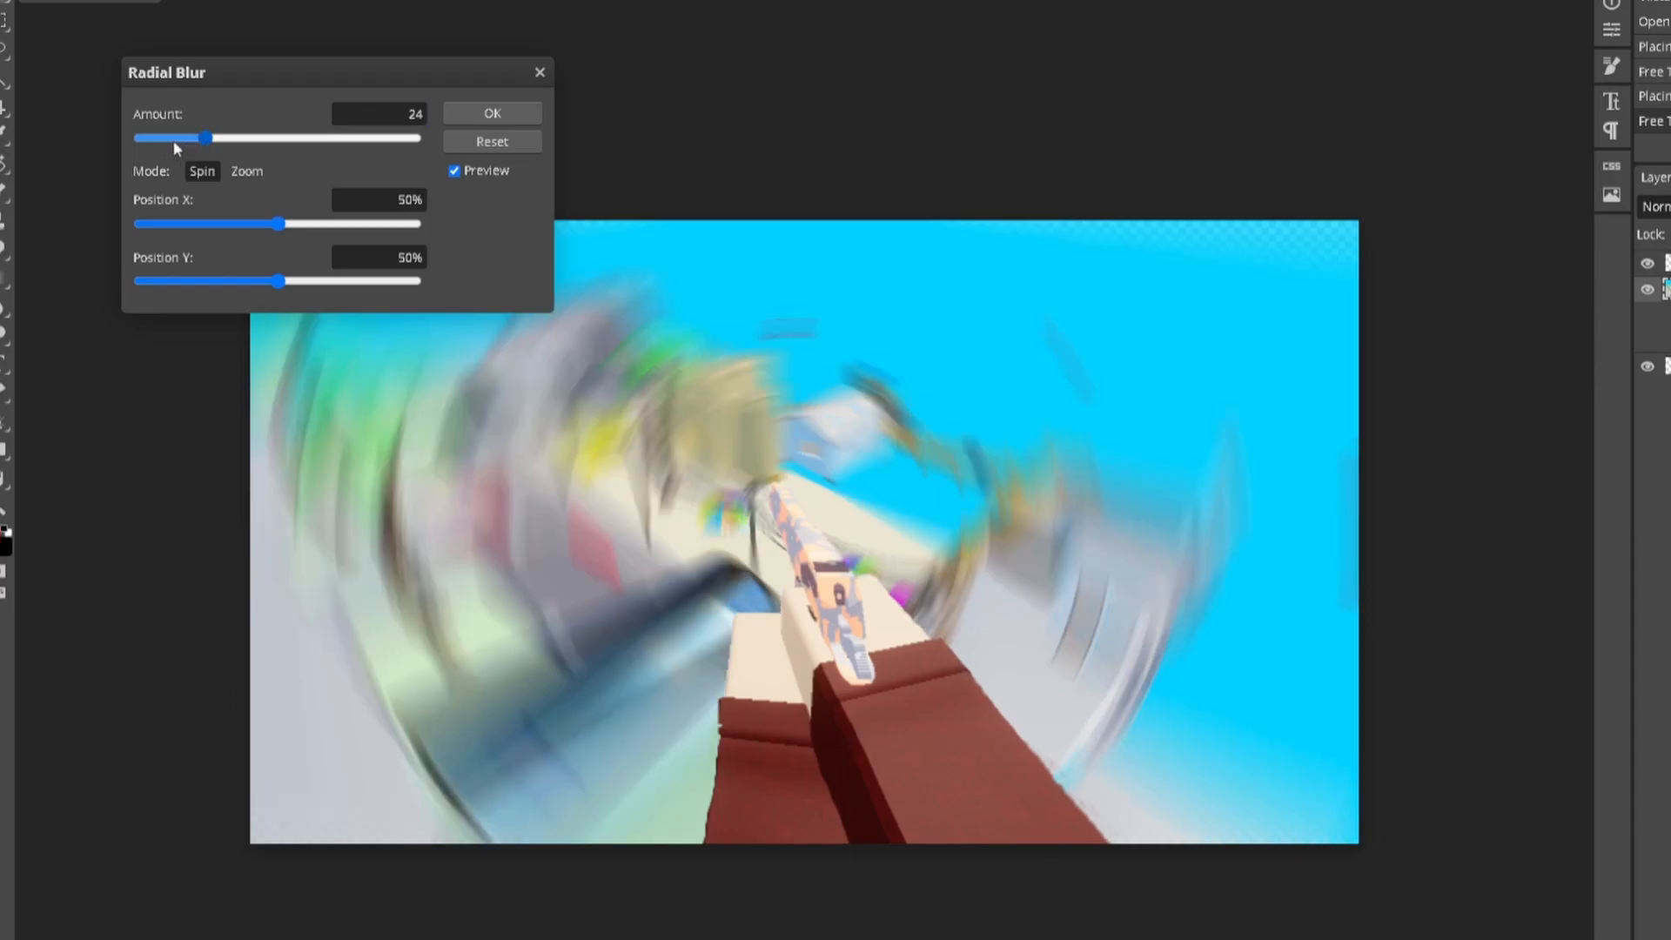
left_click(164, 139)
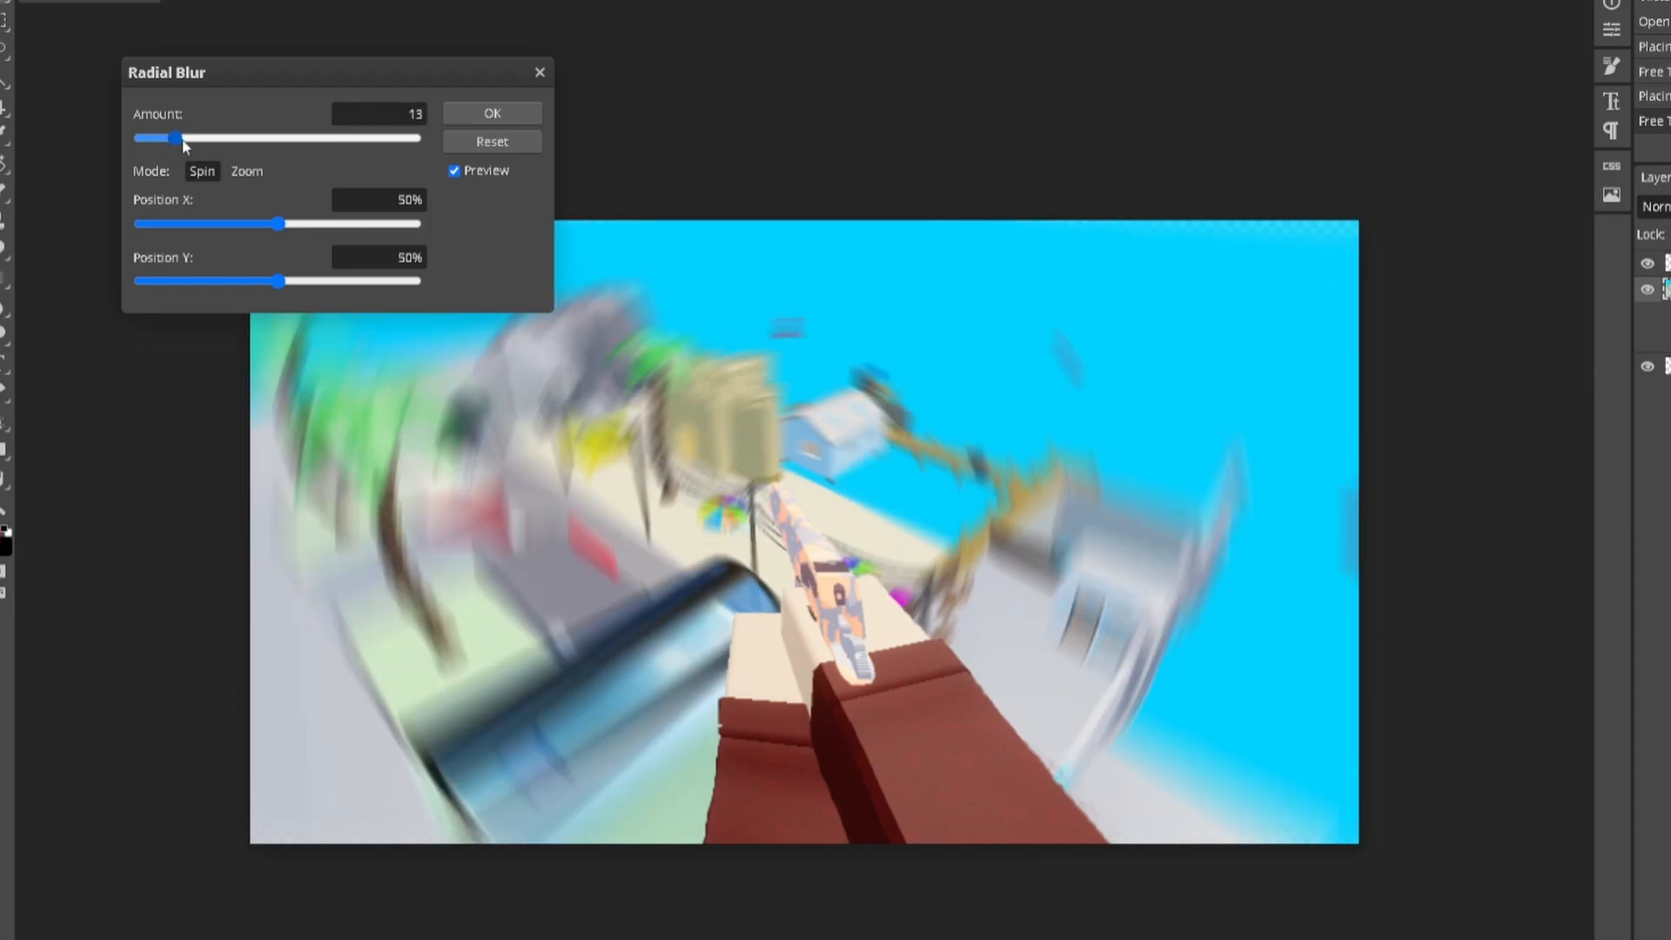
left_click_drag(185, 145, 194, 144)
left_click(417, 114)
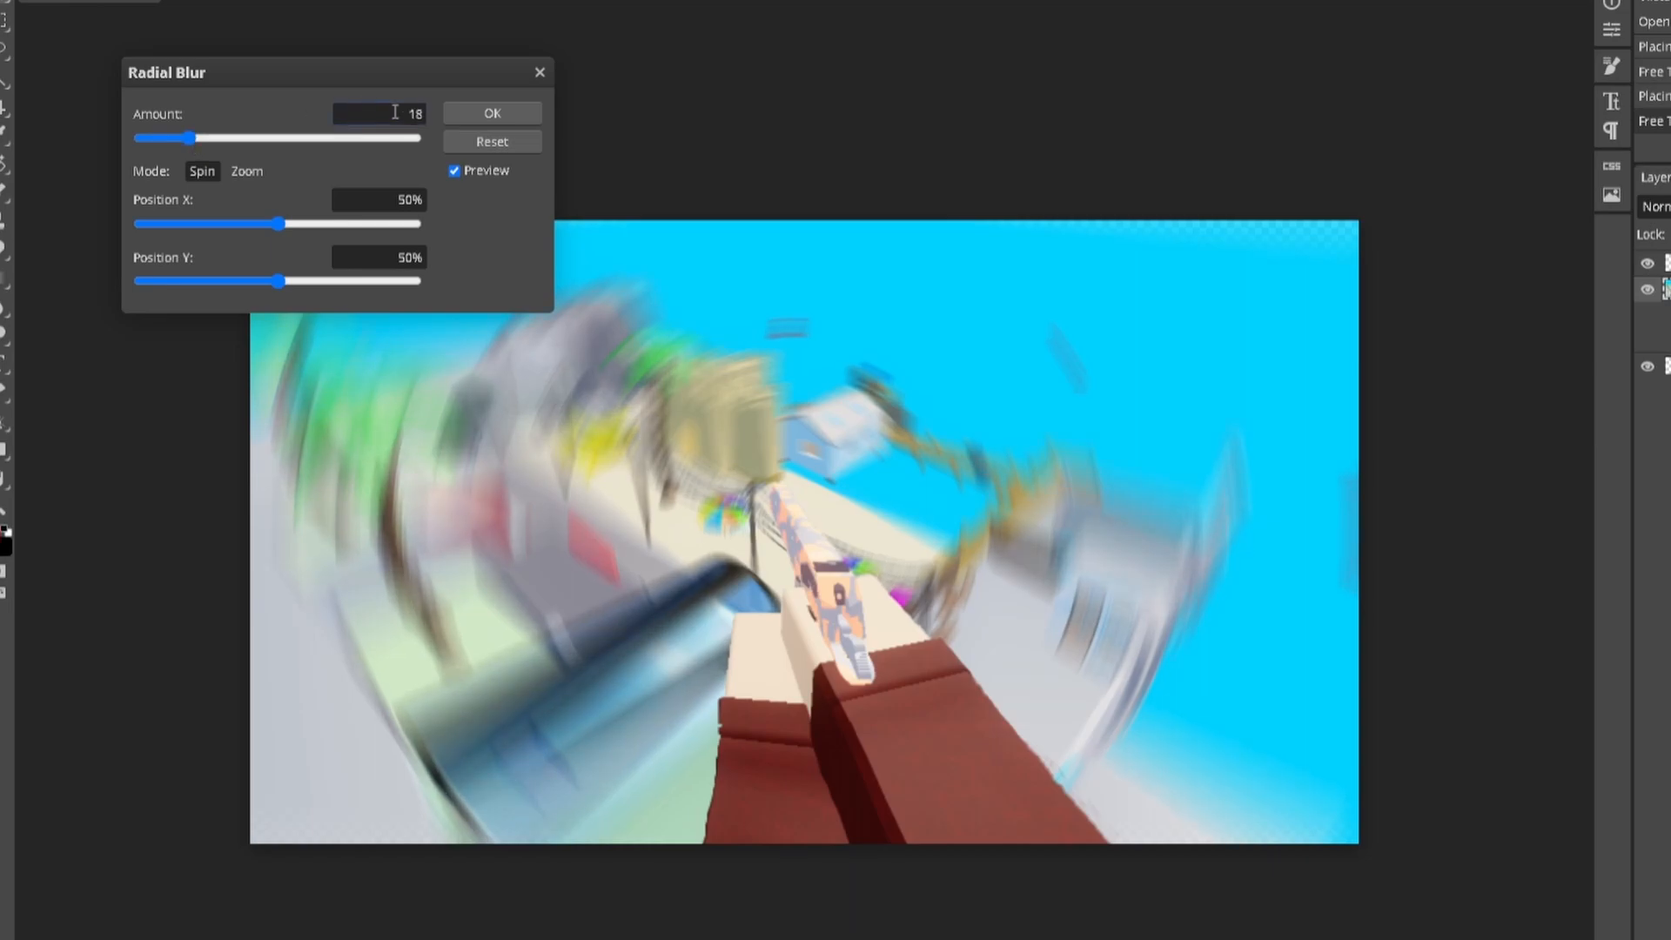
double_click(417, 114)
type("1")
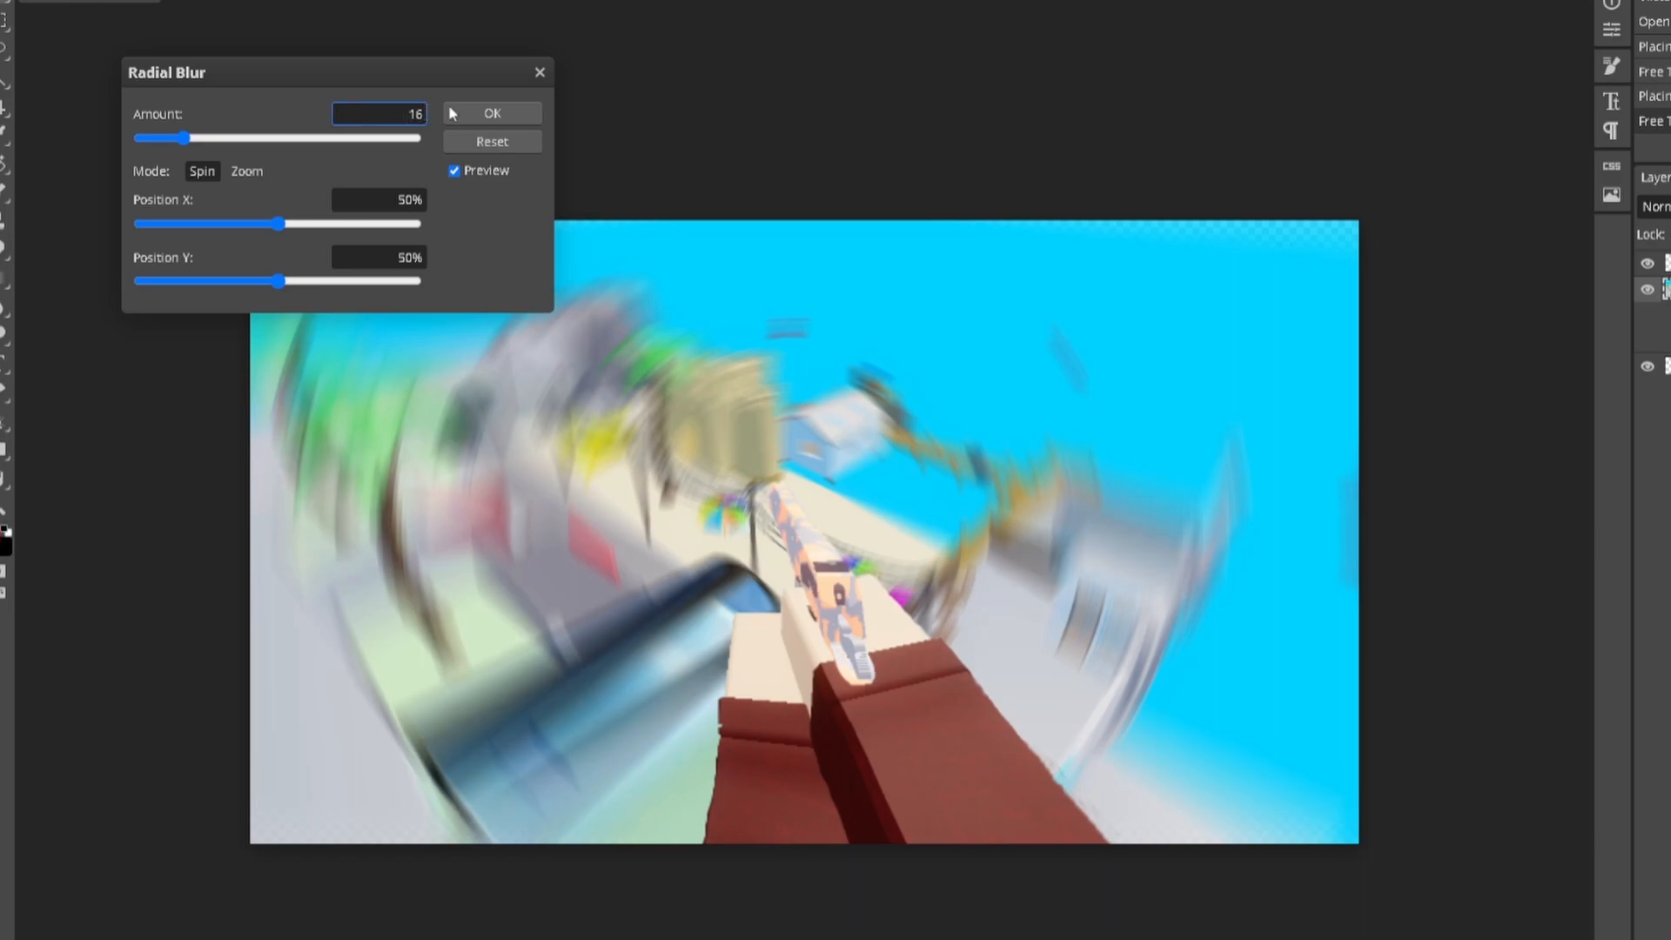
left_click(457, 113)
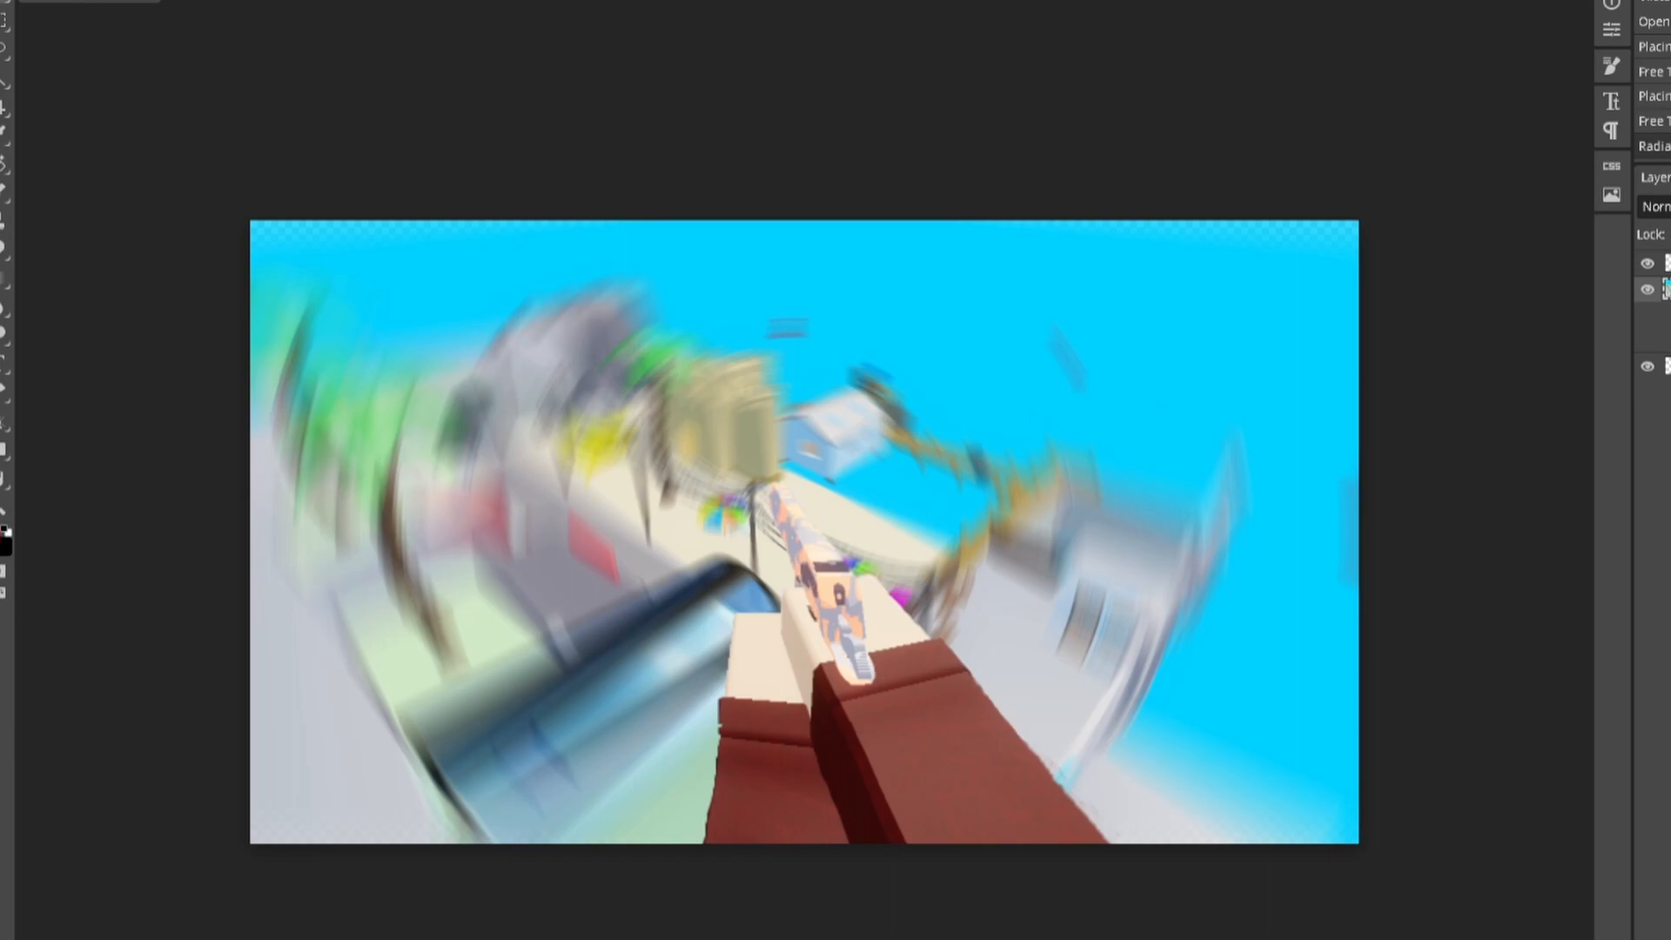
Step: Open the Layer Style dialog for the top arms layer
left_click(1665, 262)
double_click(1665, 263)
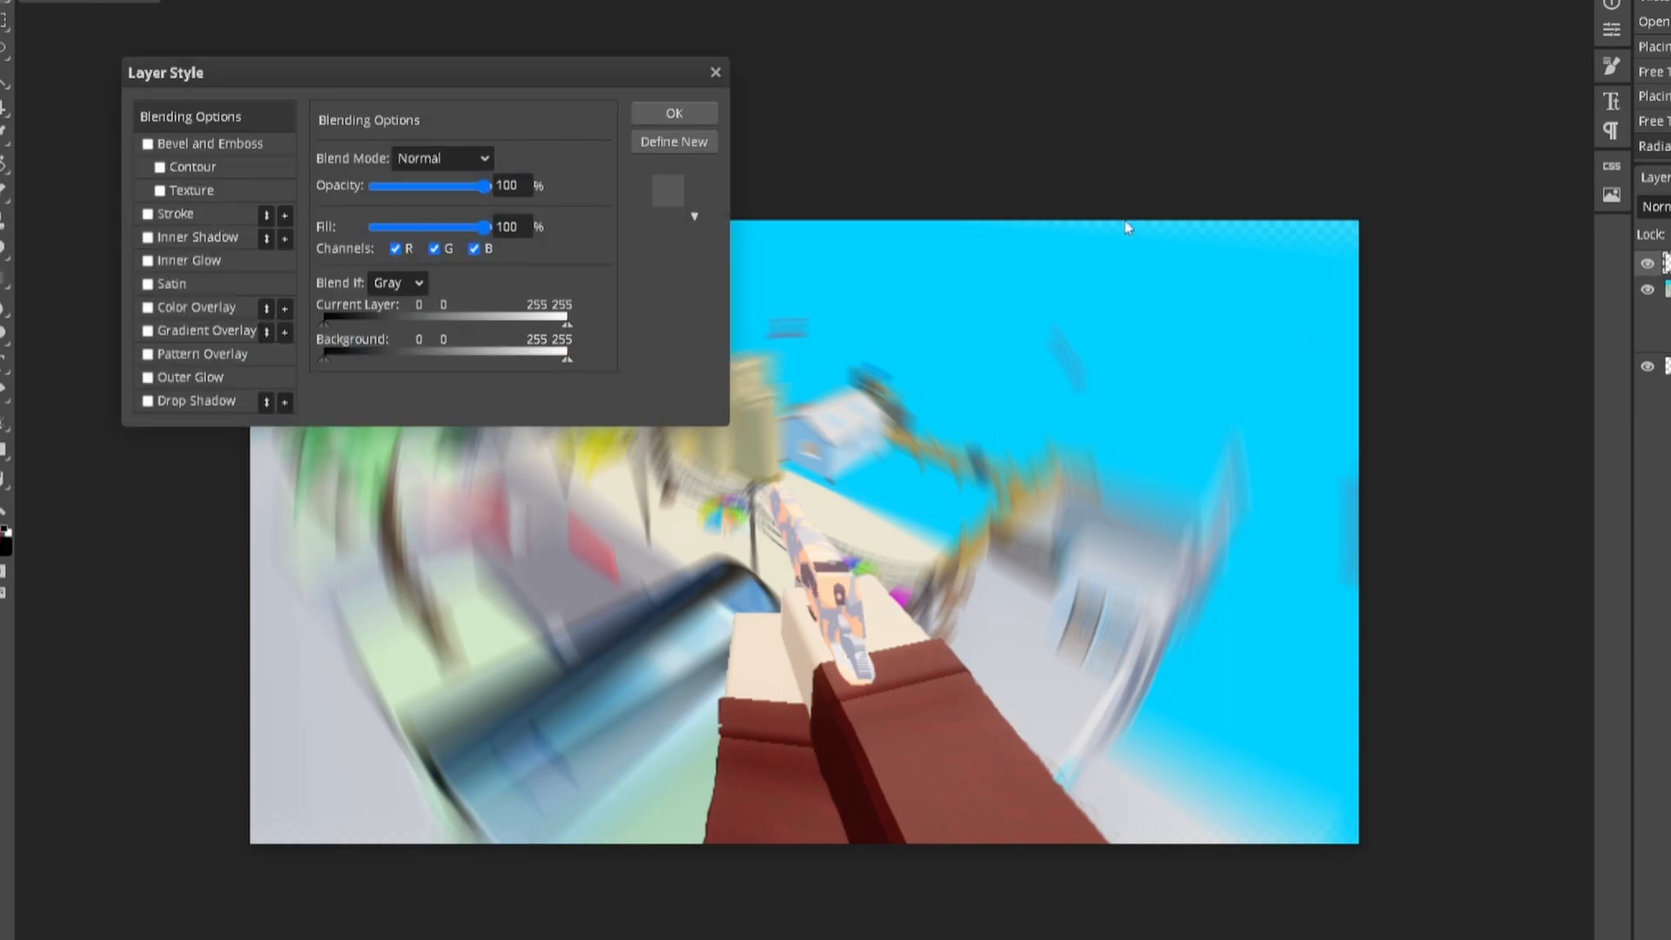
left_click(715, 71)
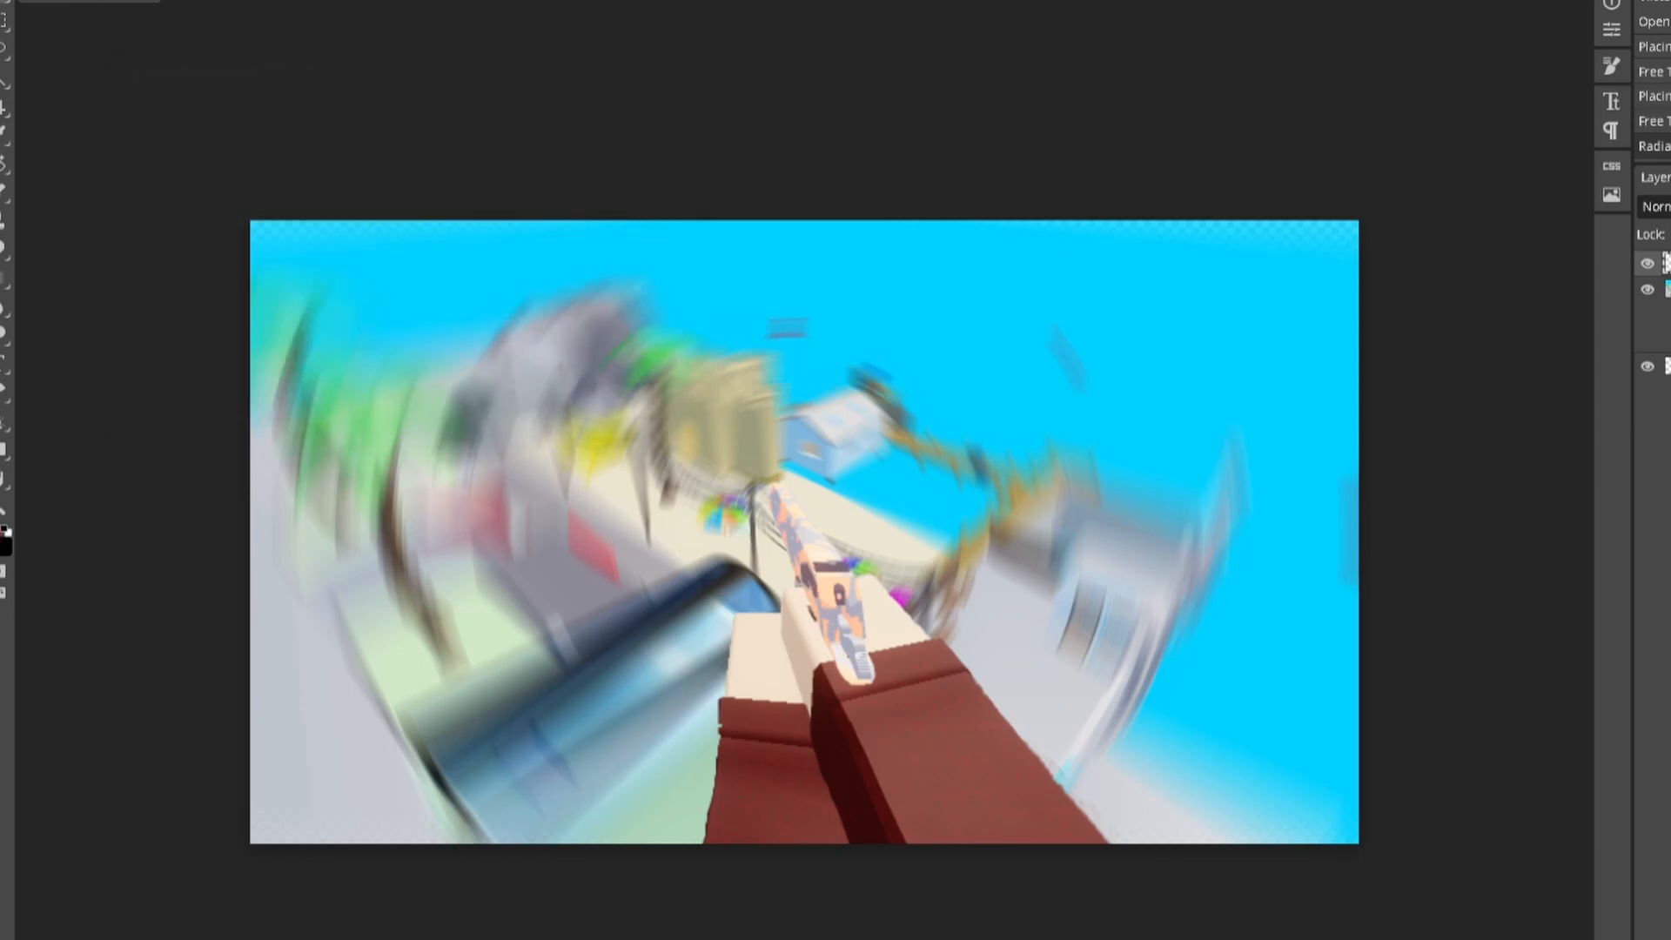
double_click(1665, 263)
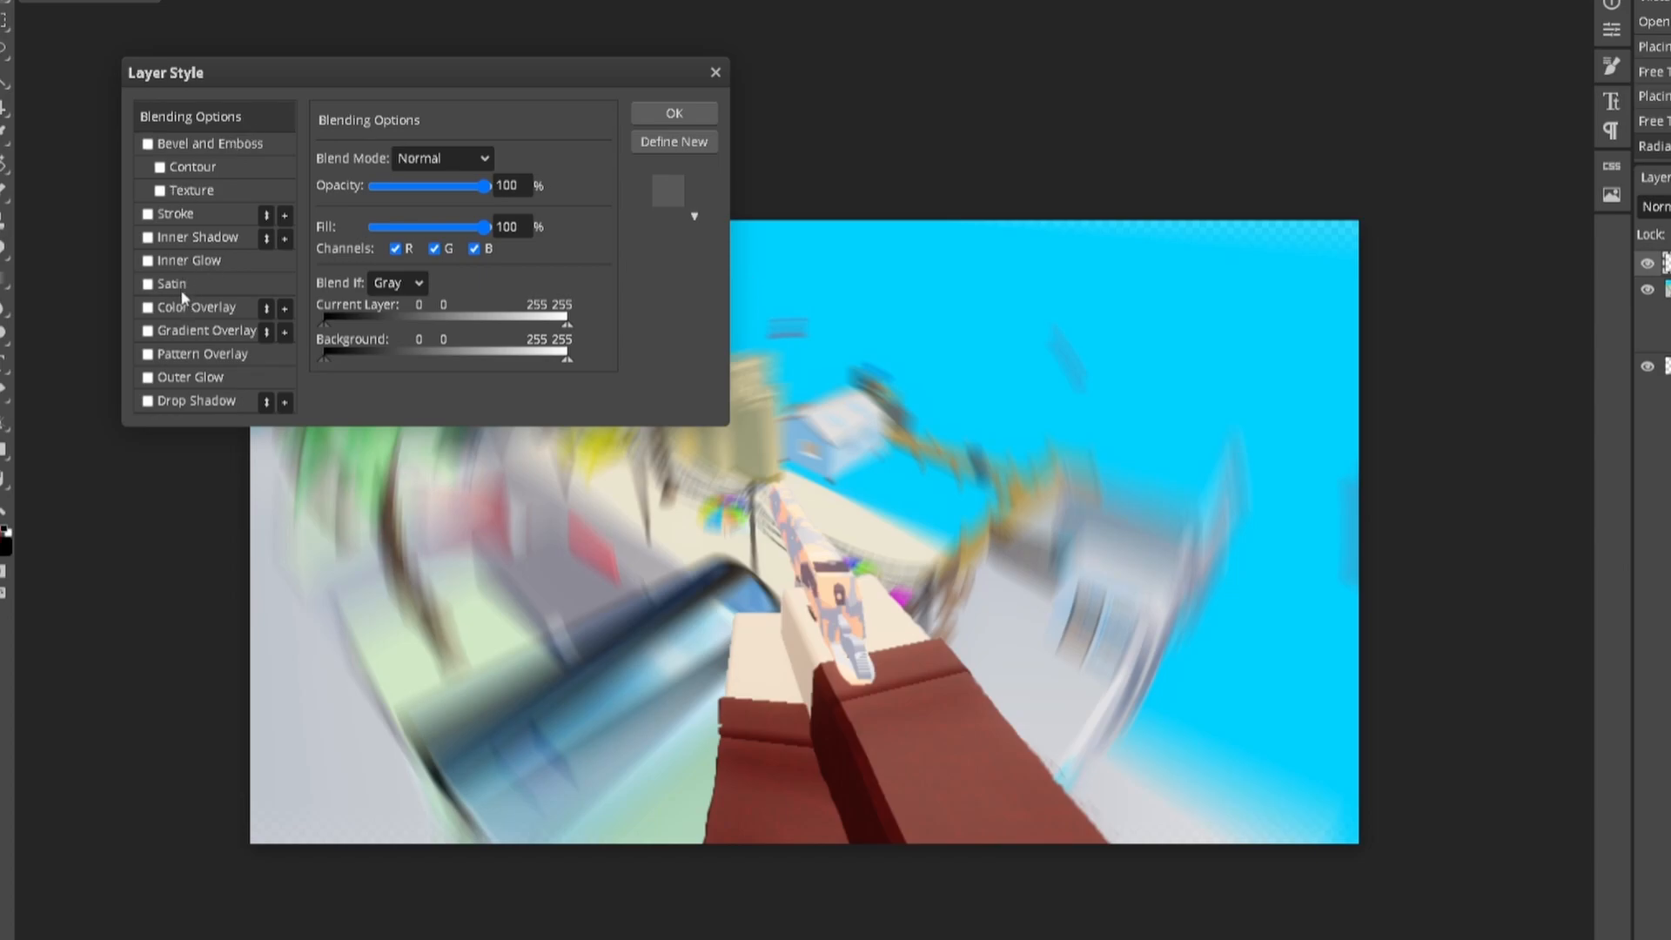
Step: Add a 4 px black (000000) outside stroke around the arms and gun
left_click(148, 214)
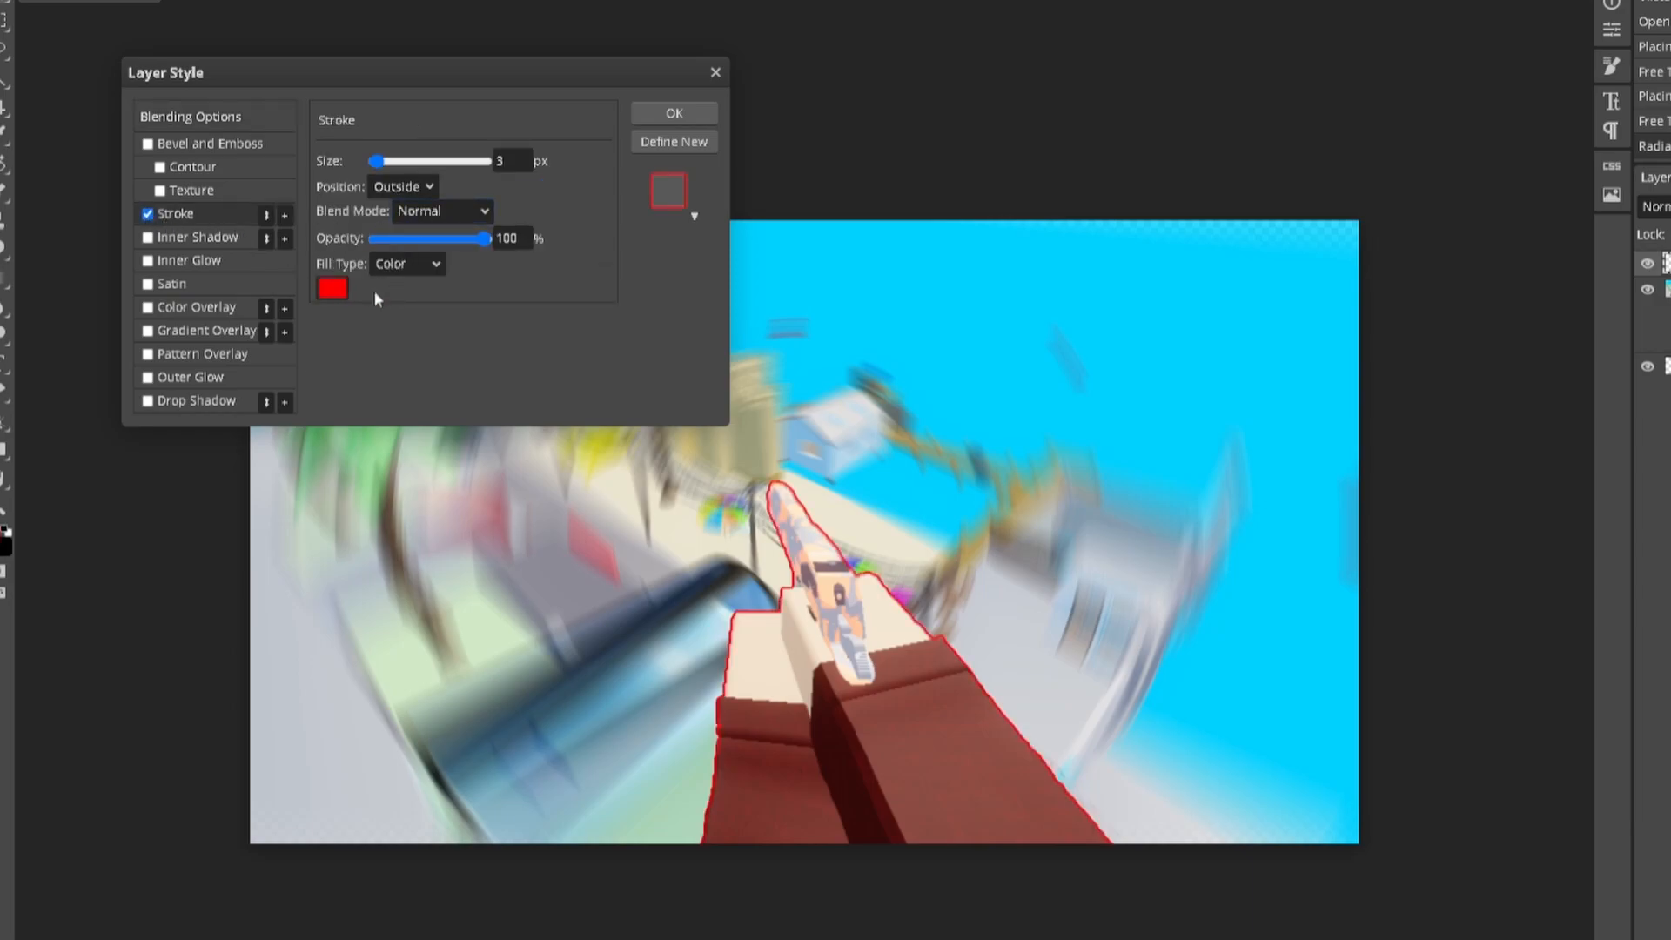
left_click(333, 288)
left_click(514, 304)
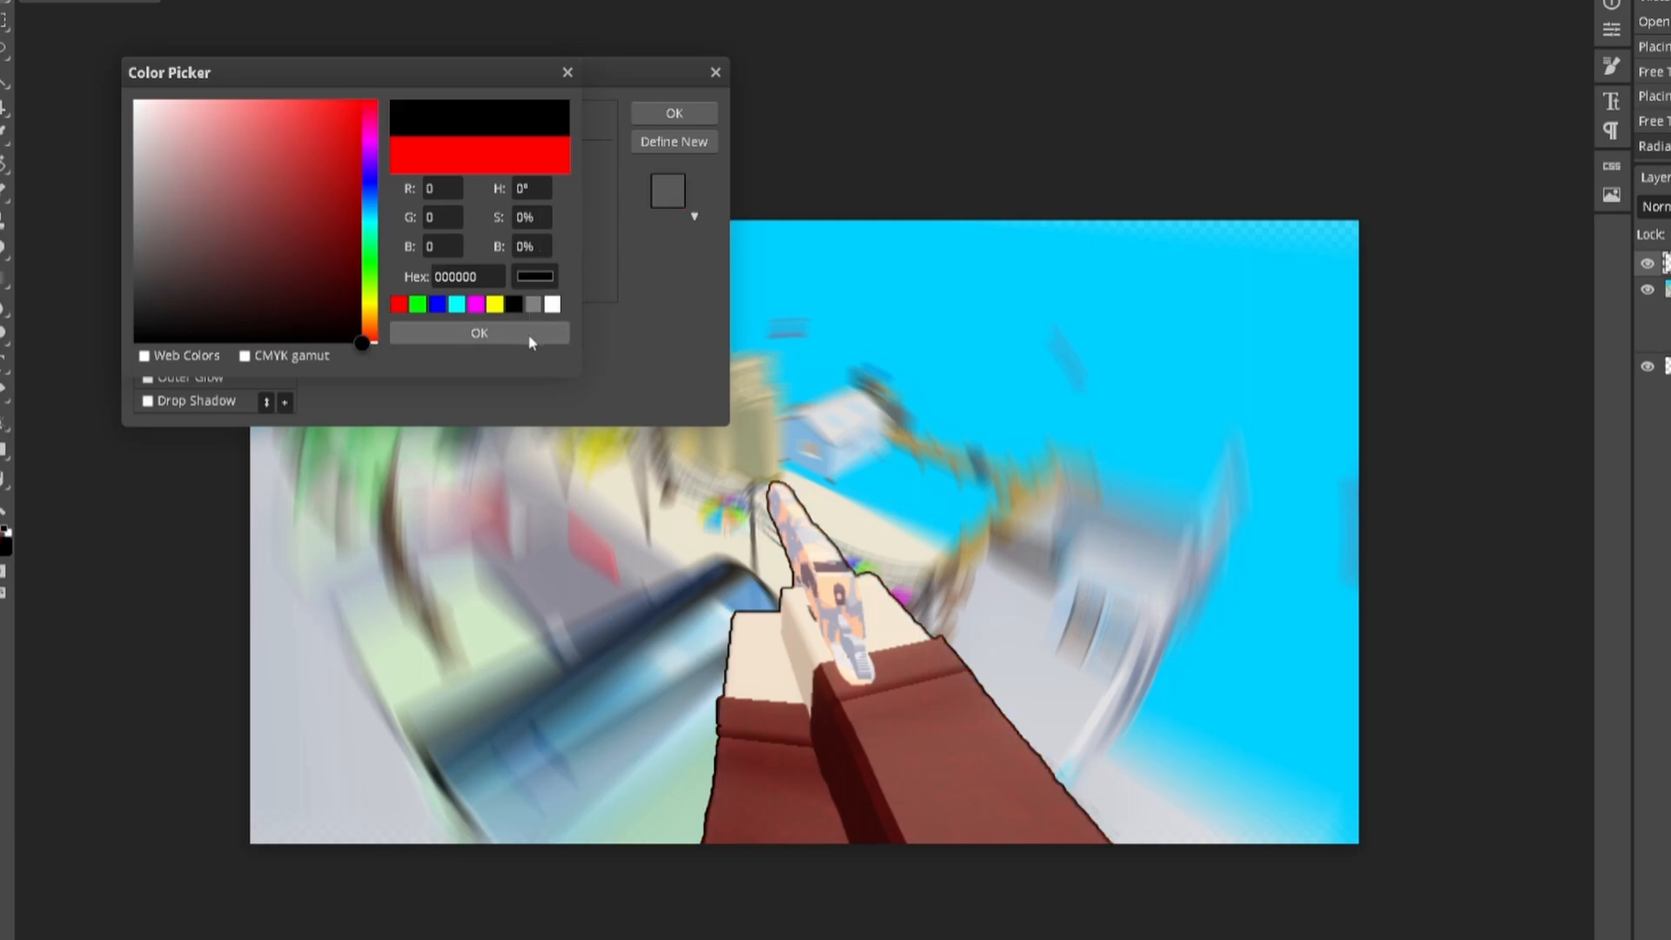
left_click(552, 304)
left_click(540, 335)
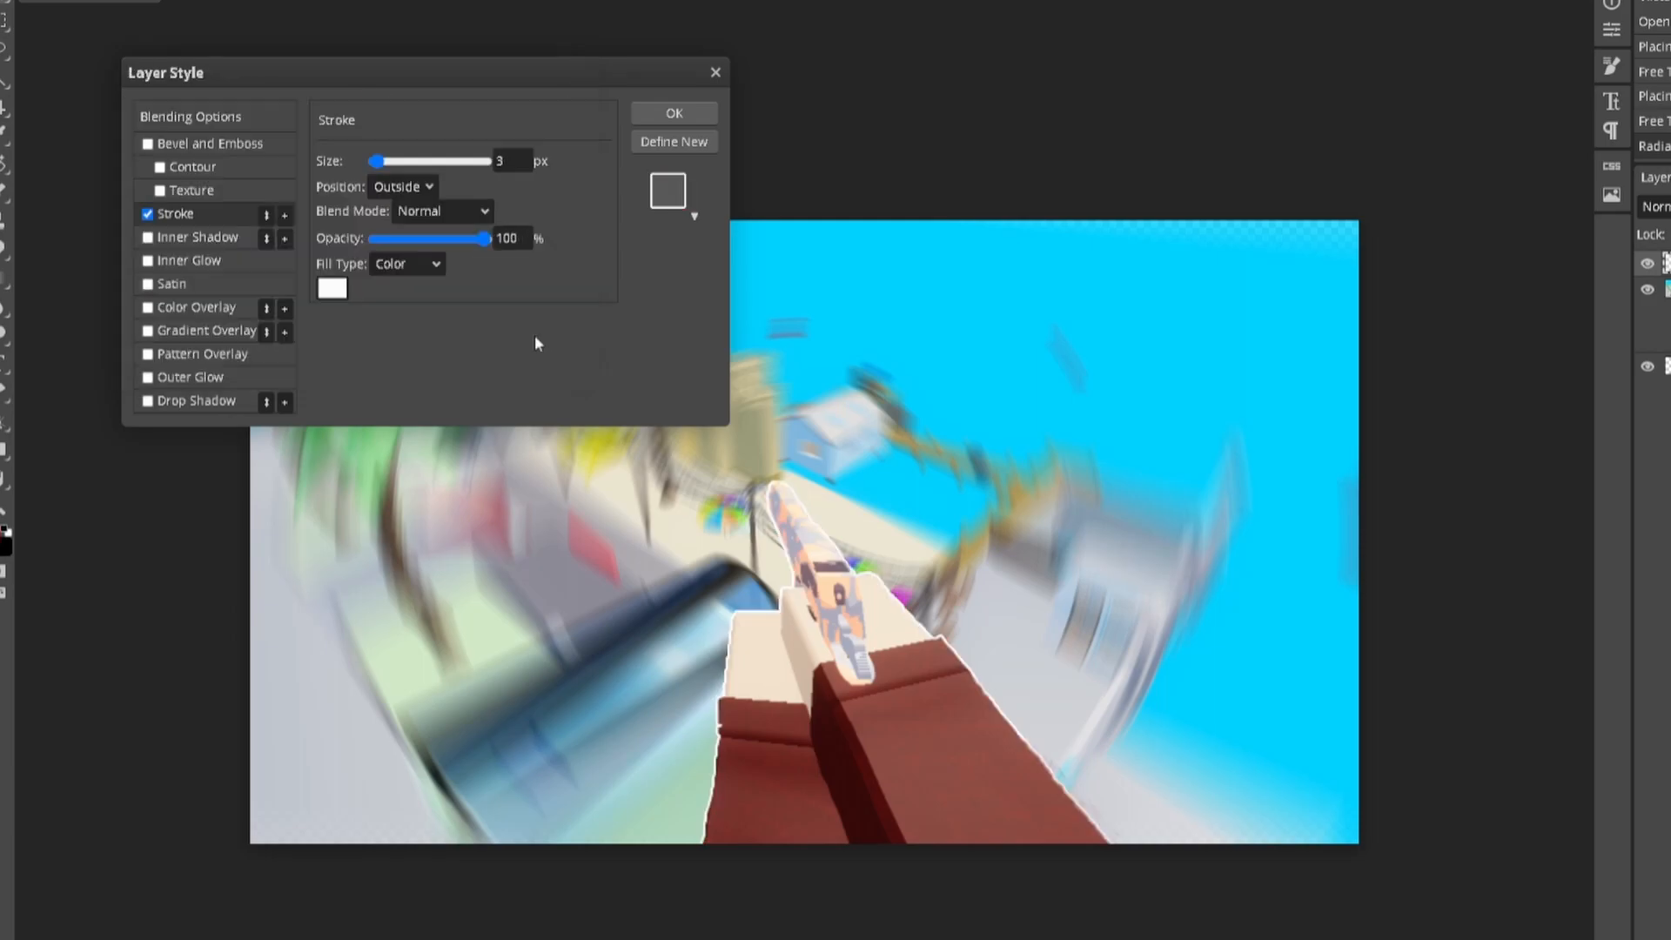
left_click_drag(376, 162, 379, 163)
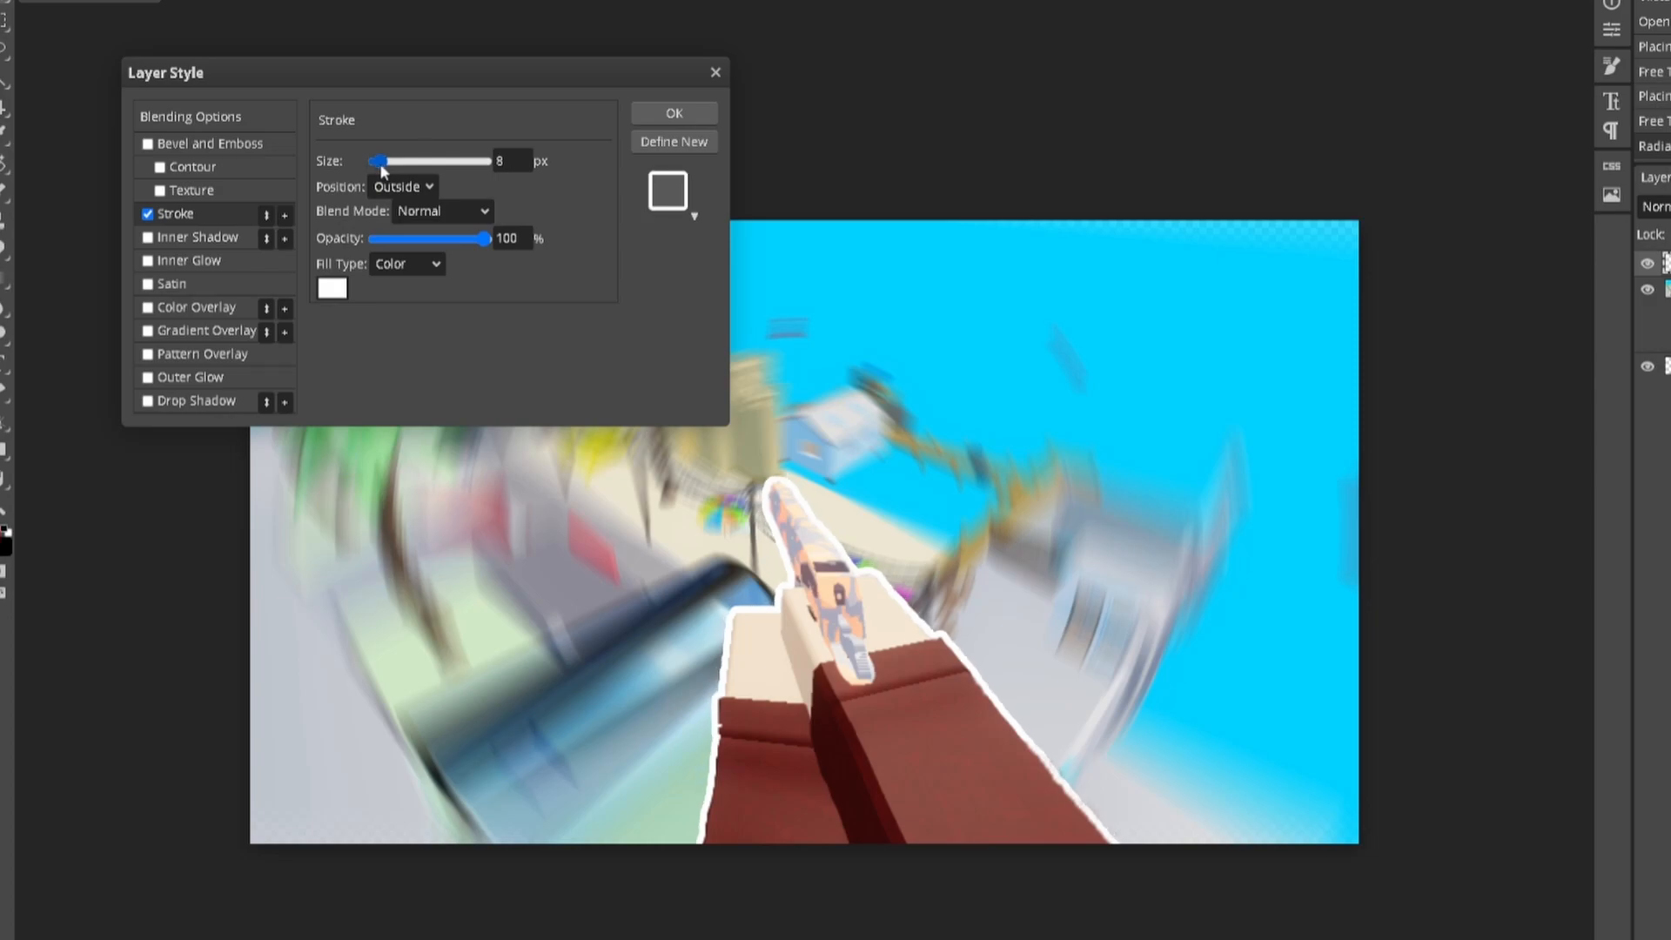
left_click(331, 288)
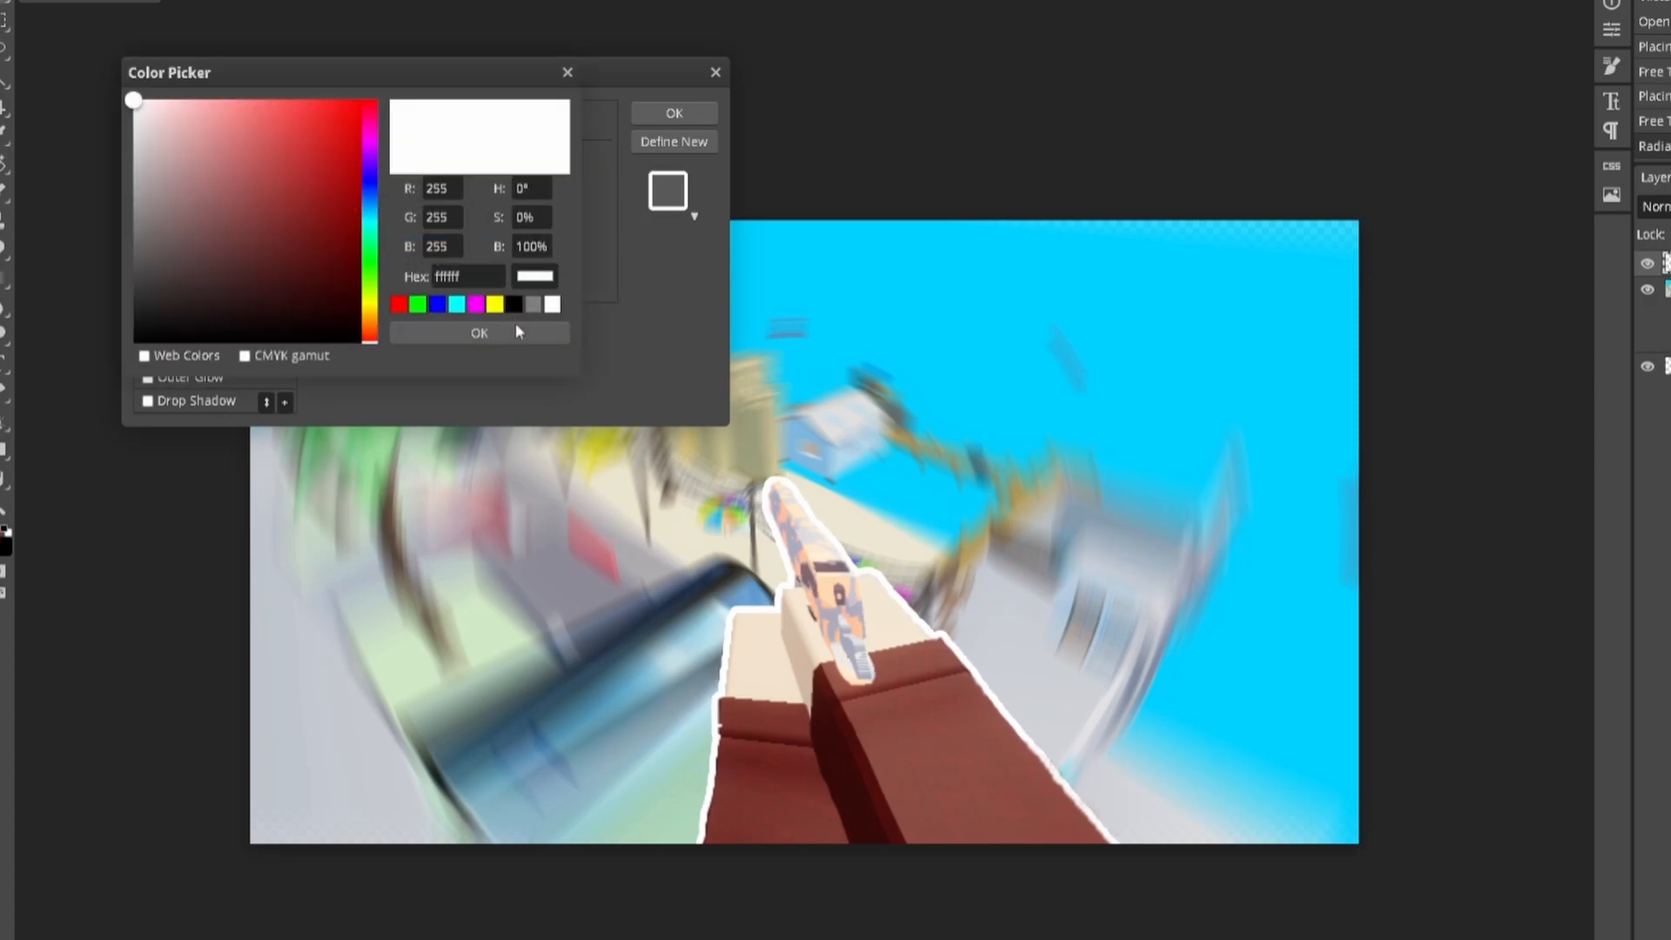
left_click(516, 306)
left_click(515, 335)
left_click_drag(378, 163, 378, 163)
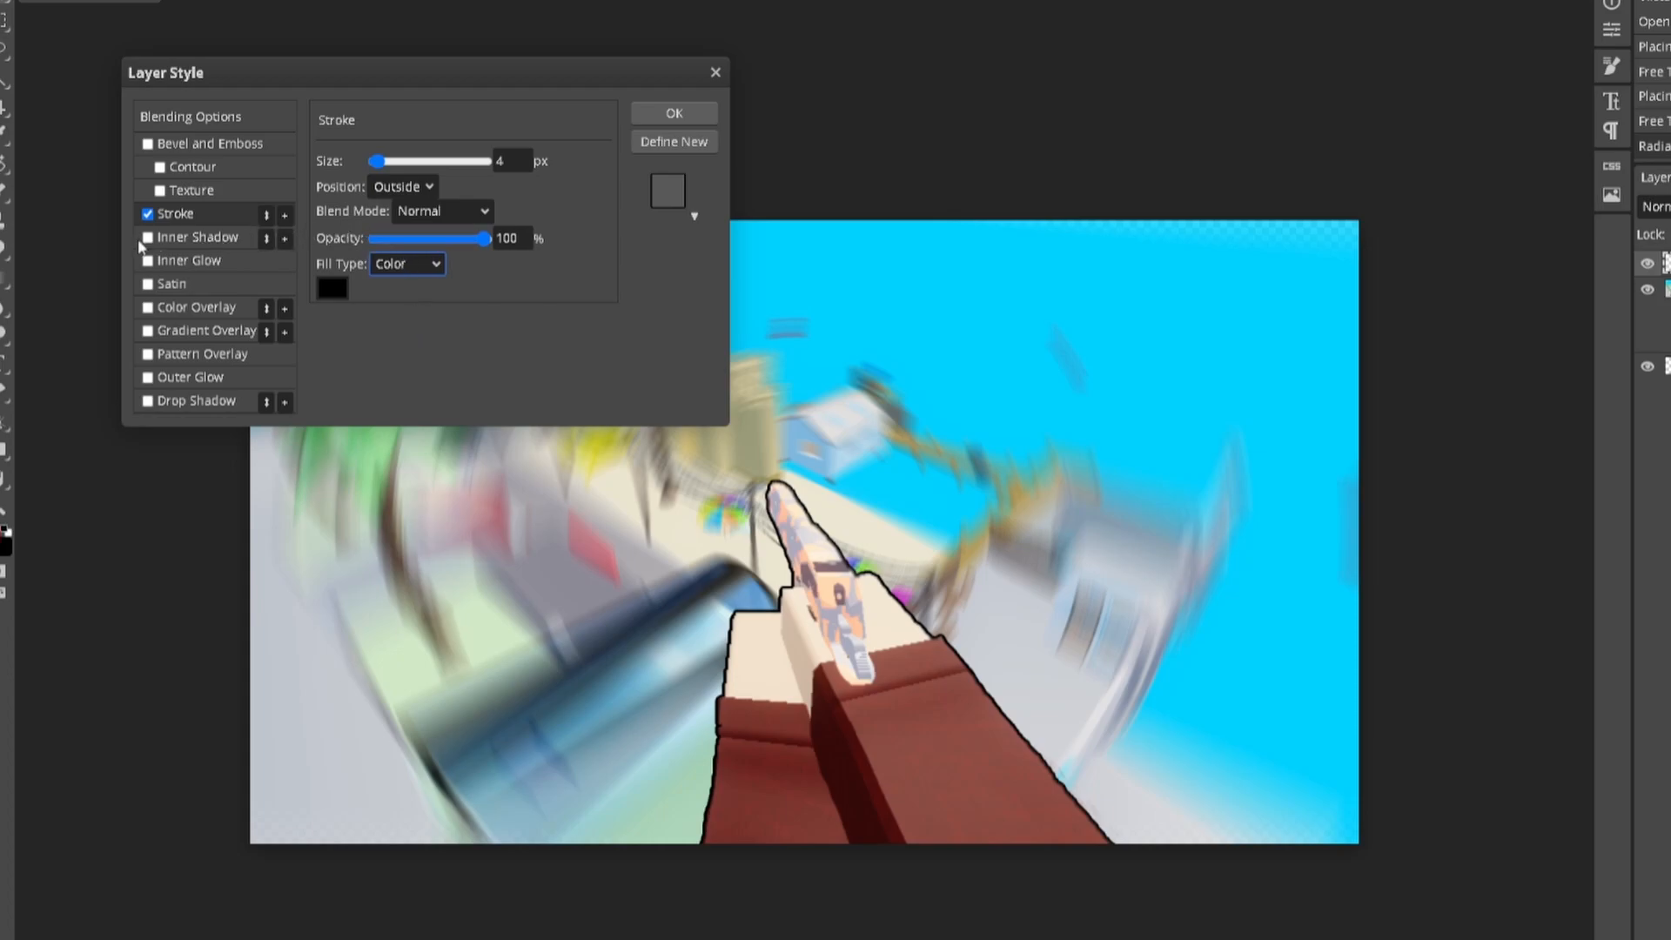
Step: Enable Outer Glow on the arms with its blend mode set to Overlay
left_click(147, 379)
left_click(185, 380)
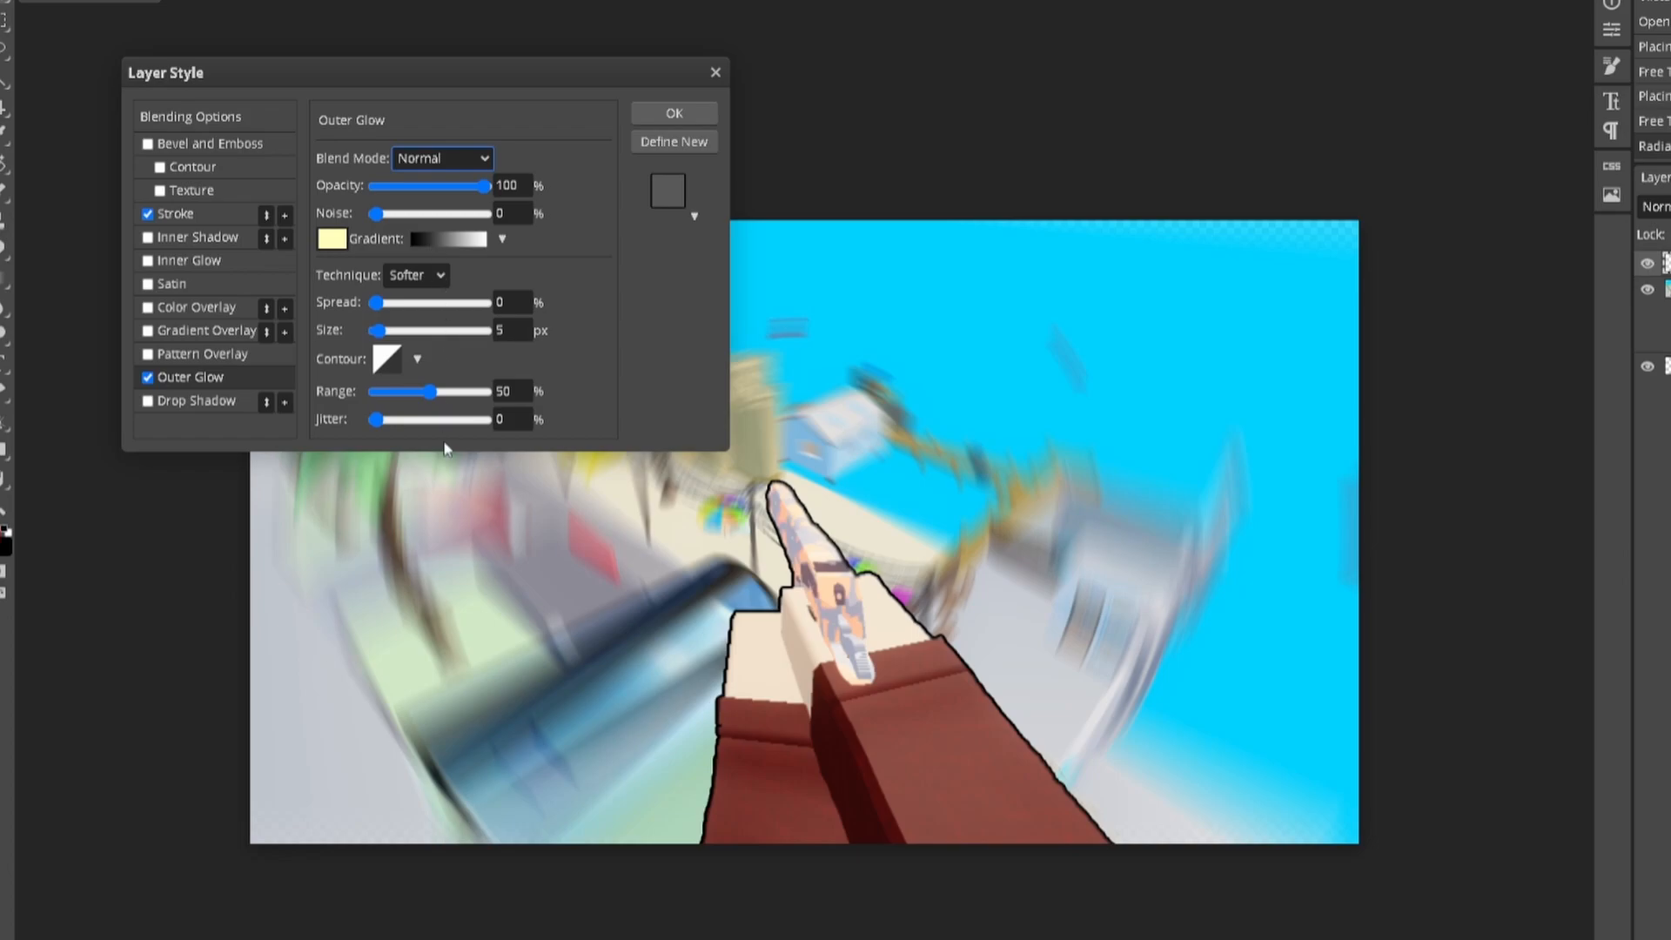
left_click(438, 231)
left_click(332, 238)
left_click(568, 73)
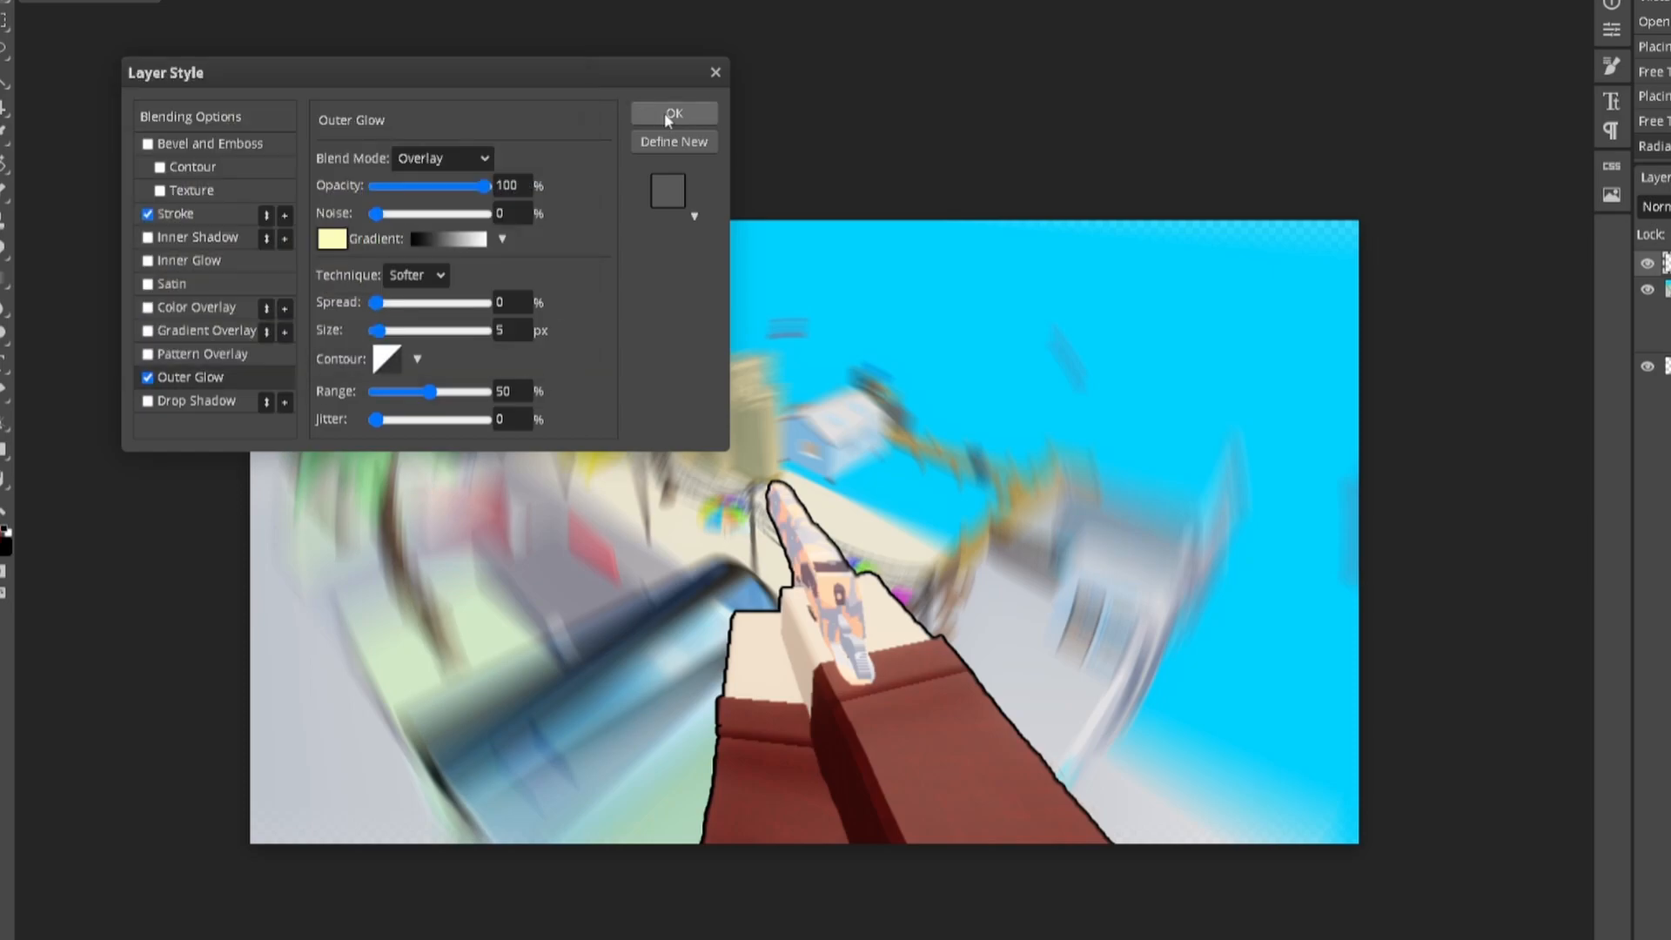
Step: Test and discard a red Color Overlay and Inner Shadow, then enable Drop Shadow
left_click(148, 307)
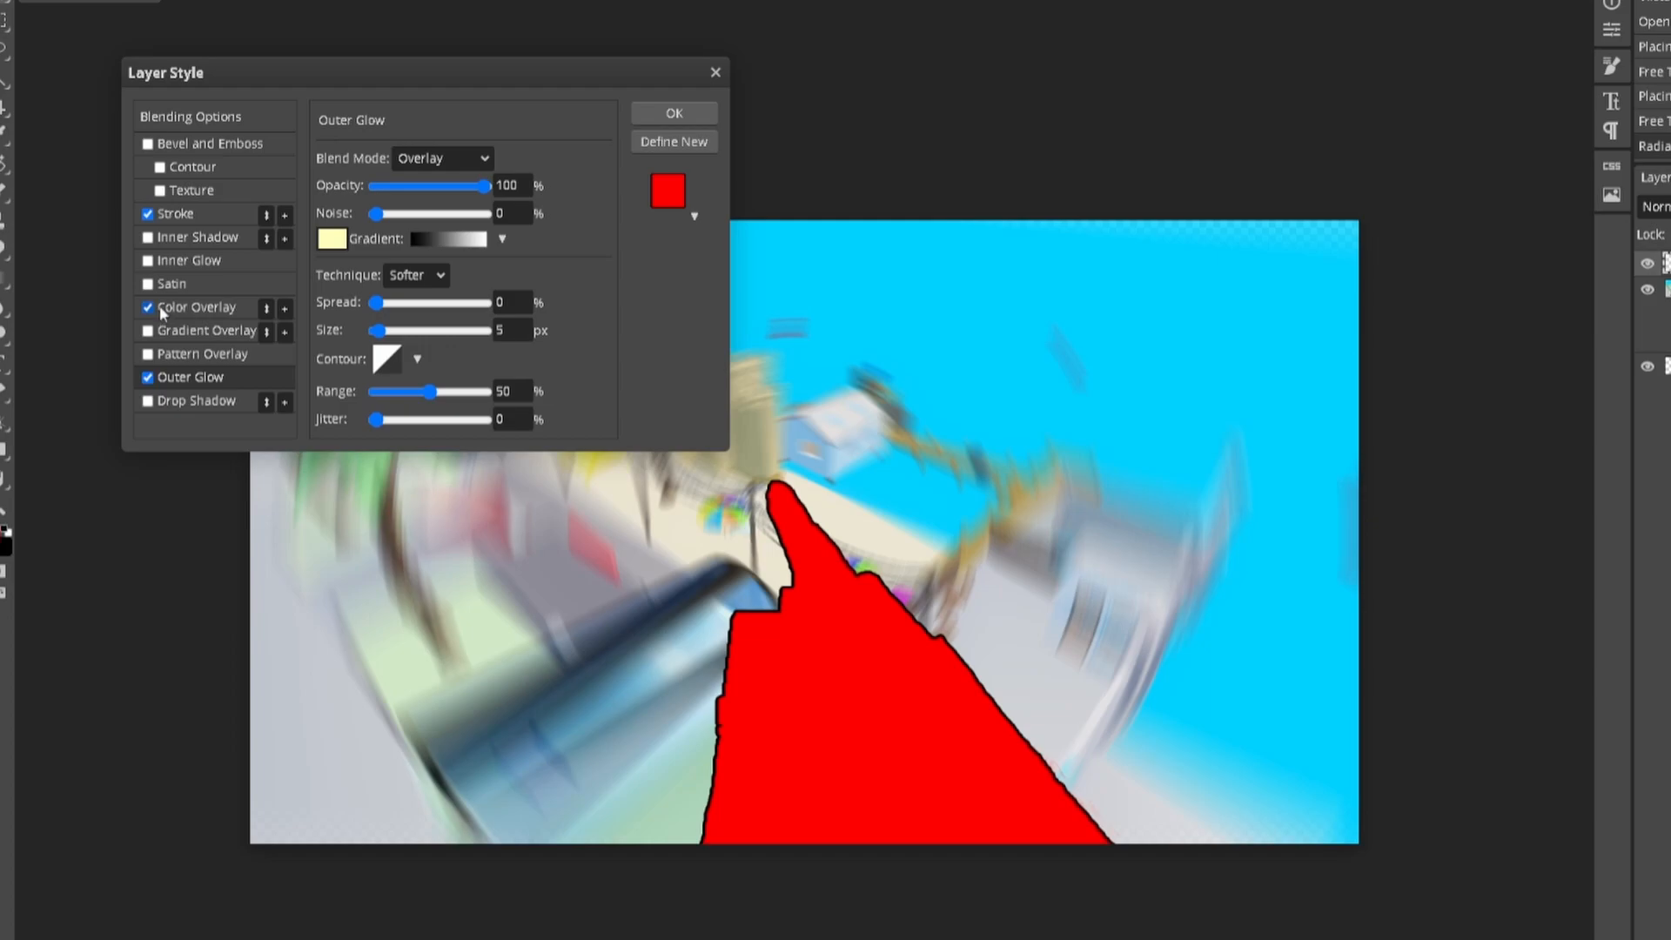
left_click(160, 311)
left_click(148, 308)
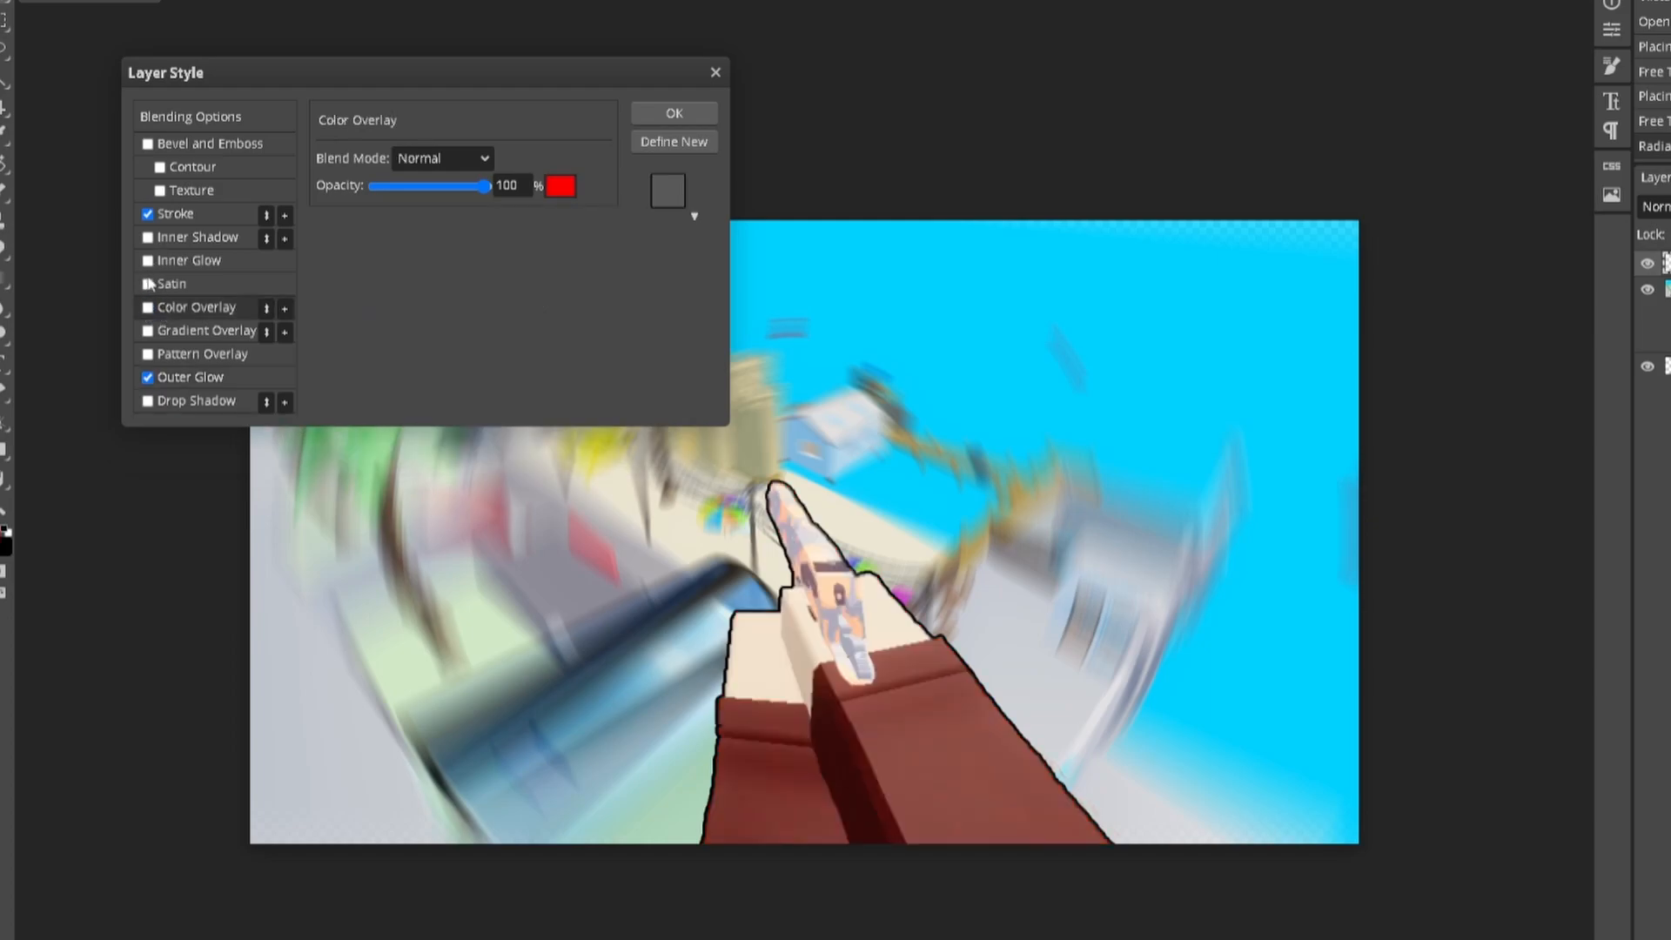
left_click(148, 239)
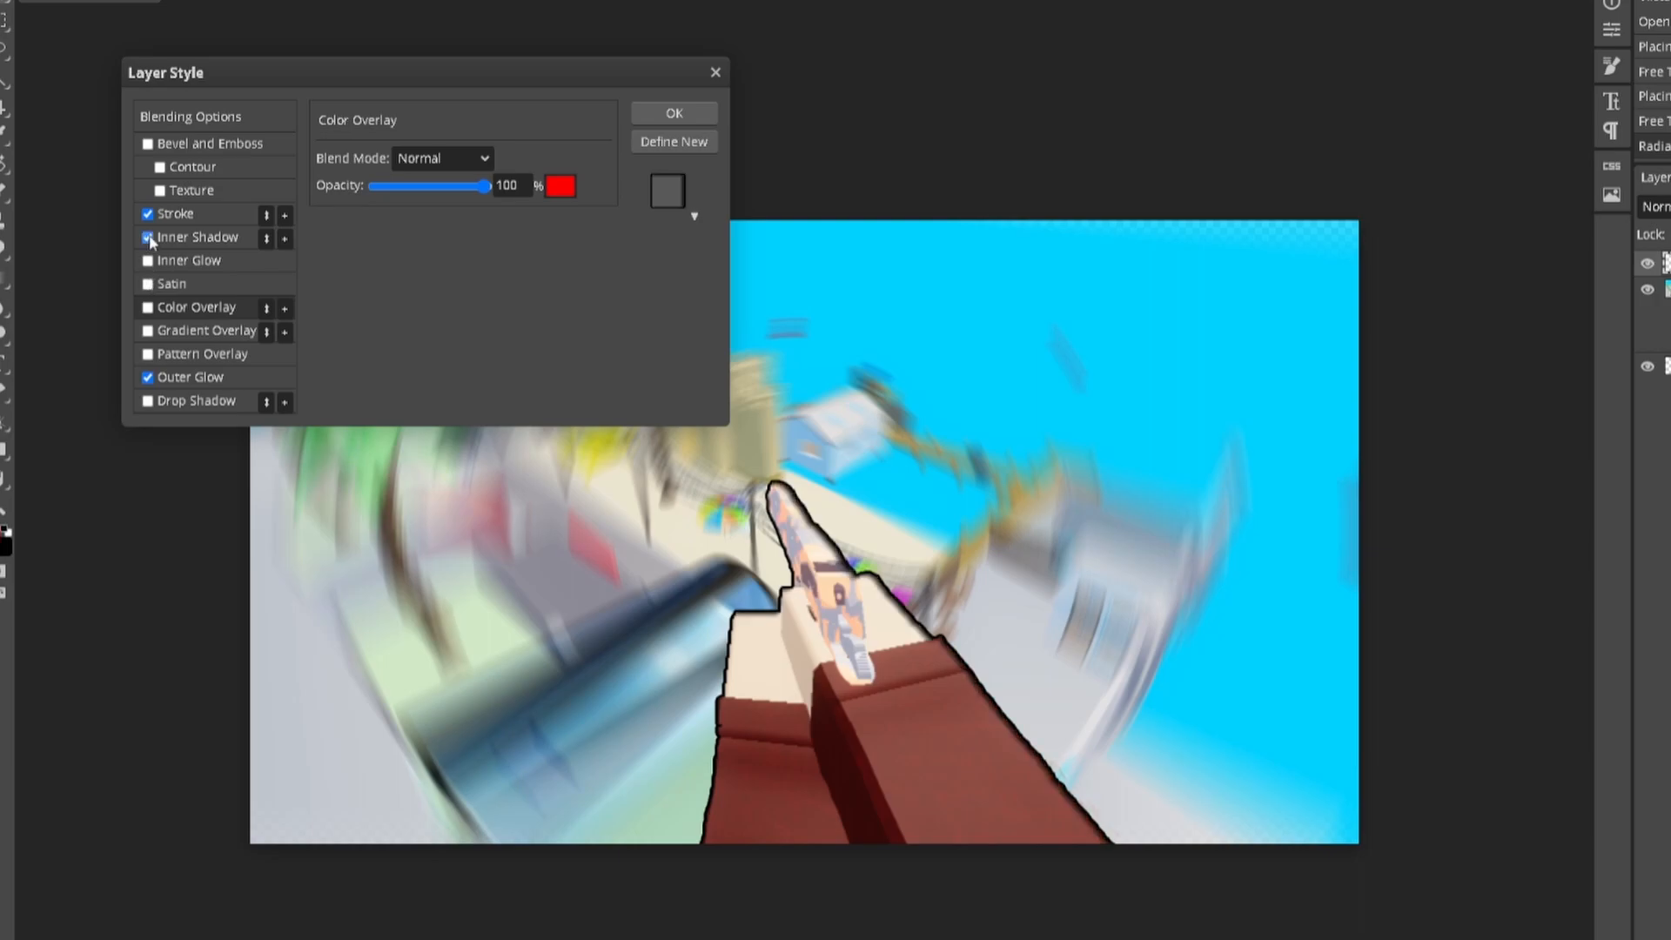
left_click(148, 238)
left_click(148, 377)
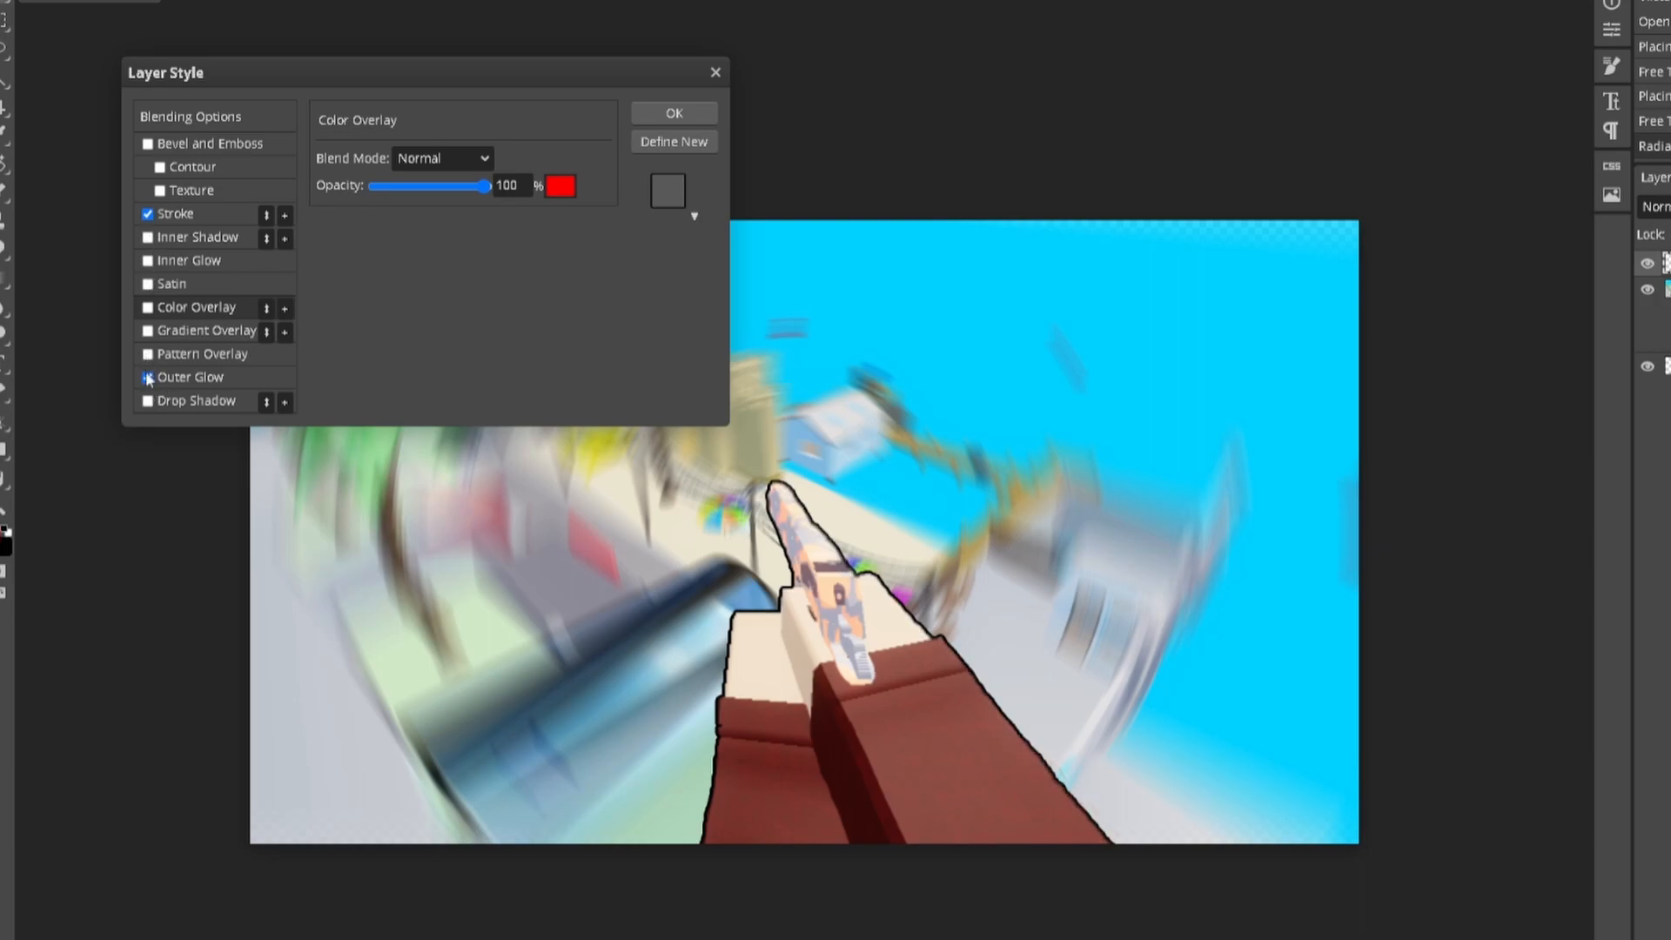
left_click(147, 401)
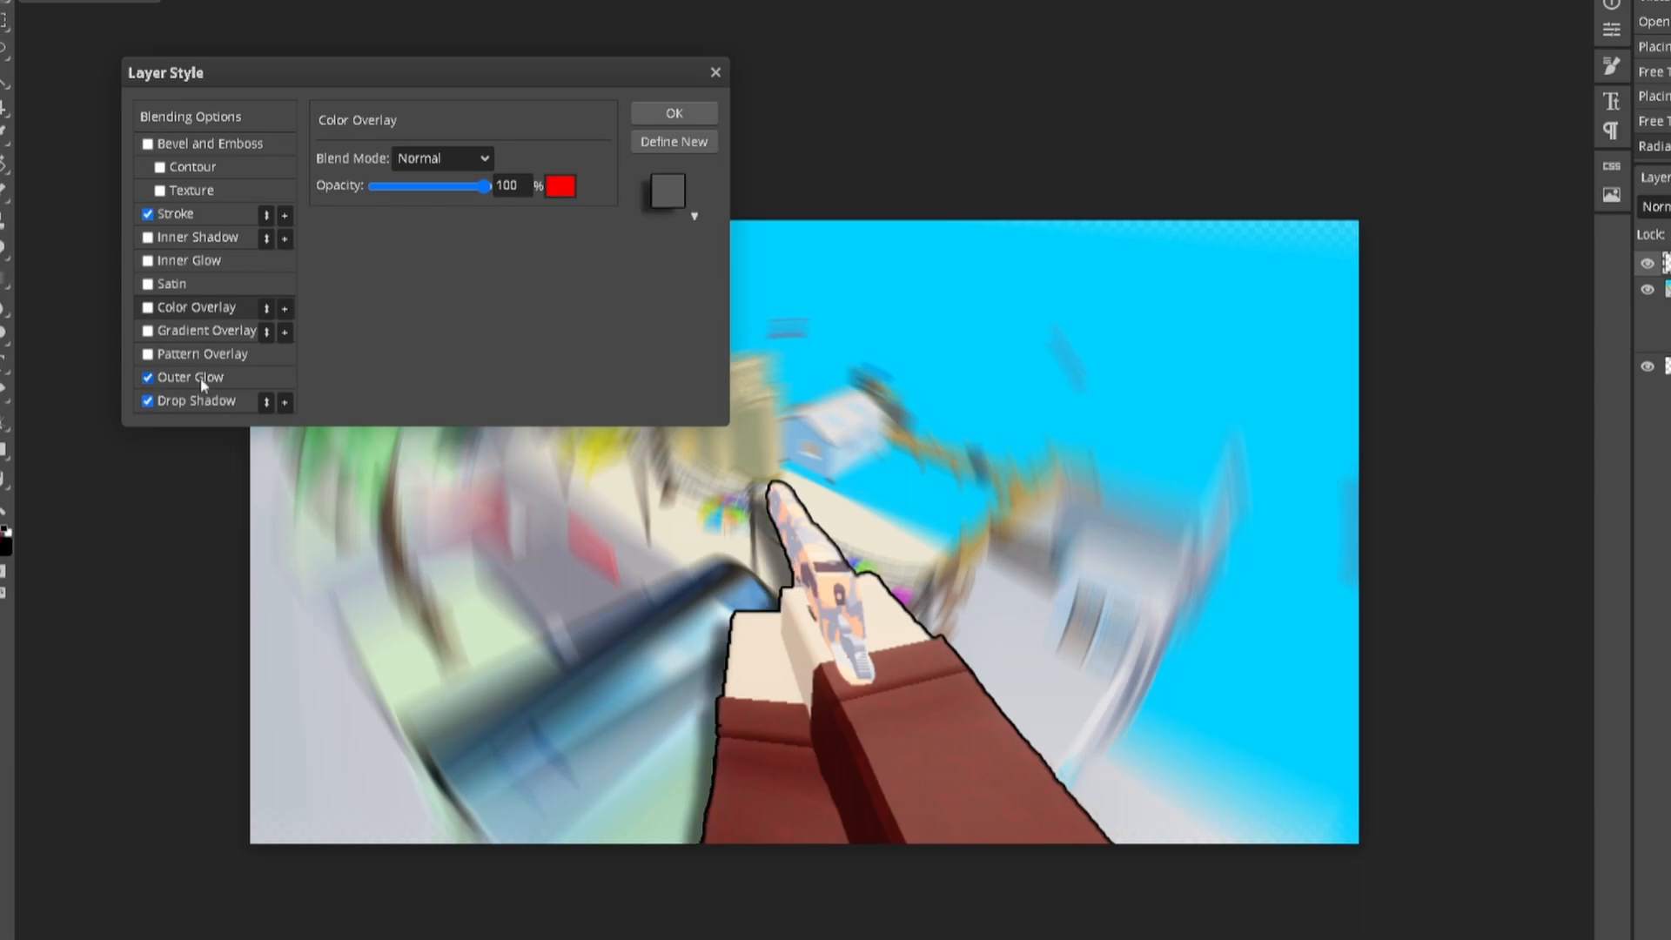
Step: Lower the arms' drop shadow to 37% opacity and 19 px distance, keeping 13 px size
left_click(221, 400)
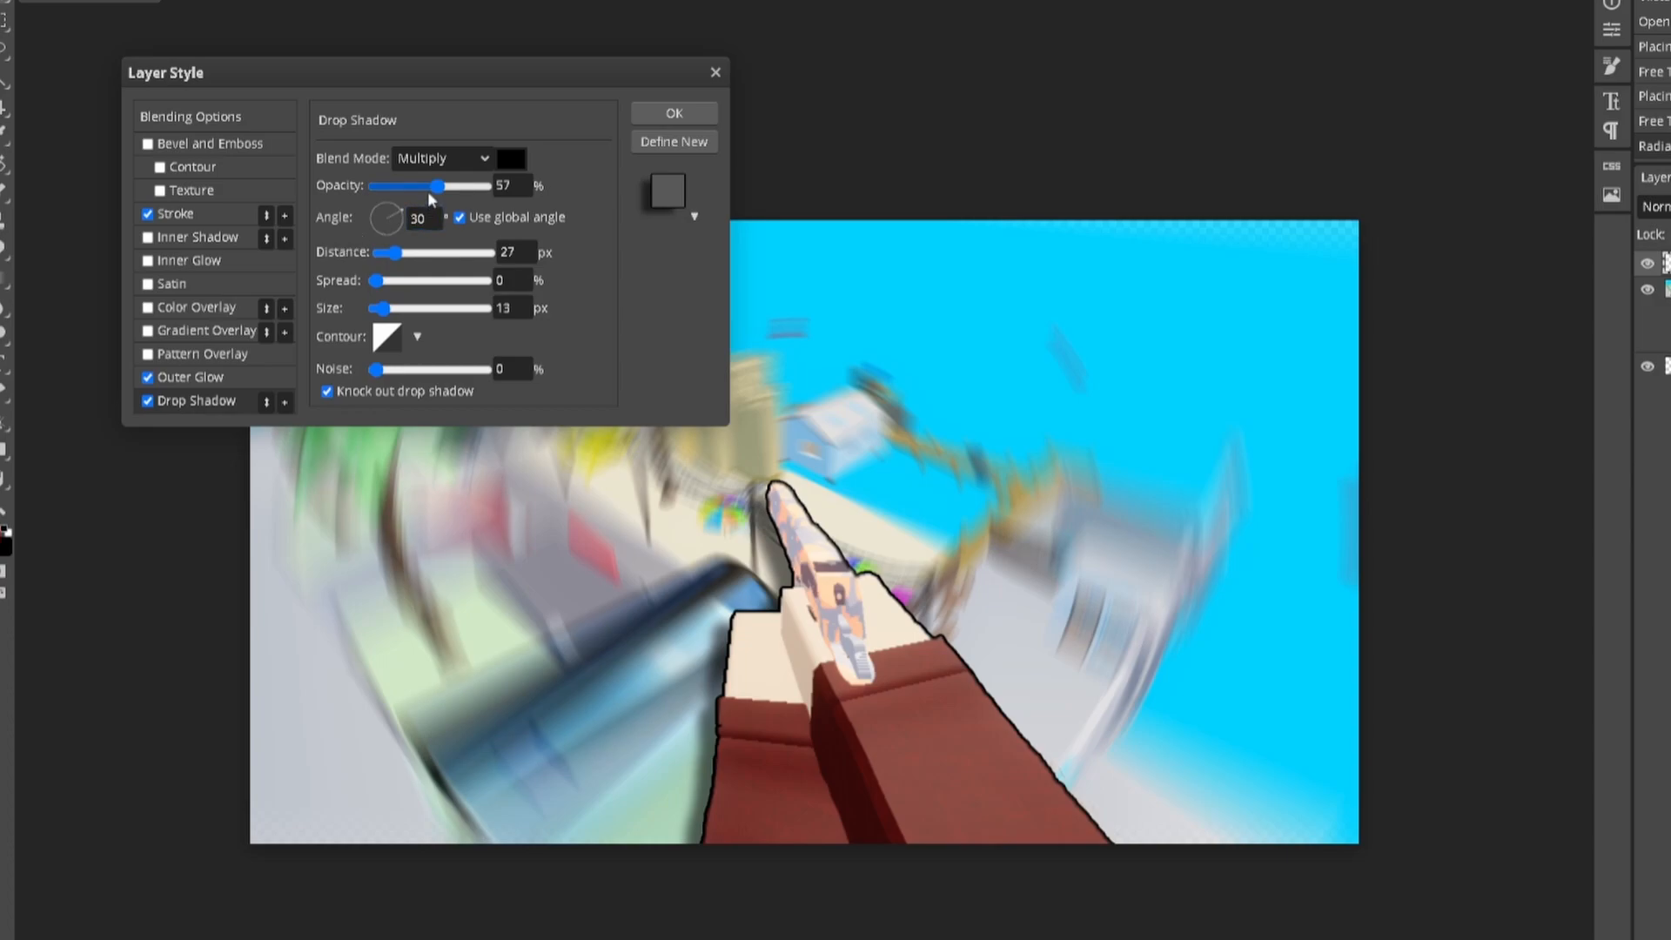
left_click(426, 189)
left_click_drag(425, 192, 403, 194)
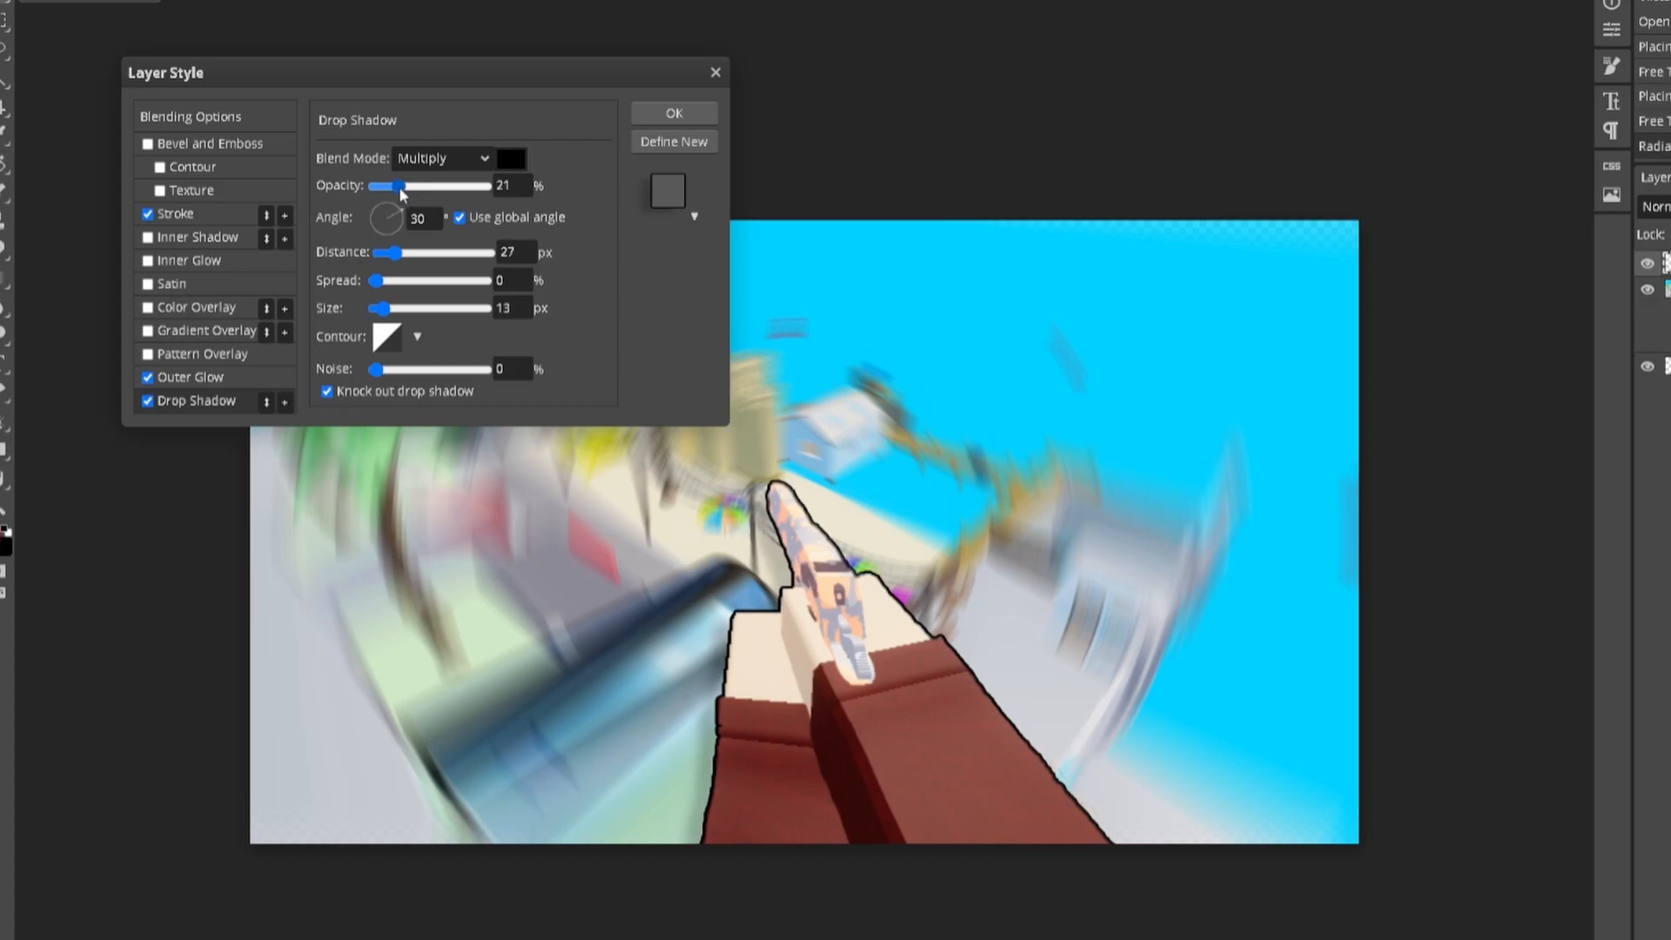
left_click_drag(409, 257, 393, 261)
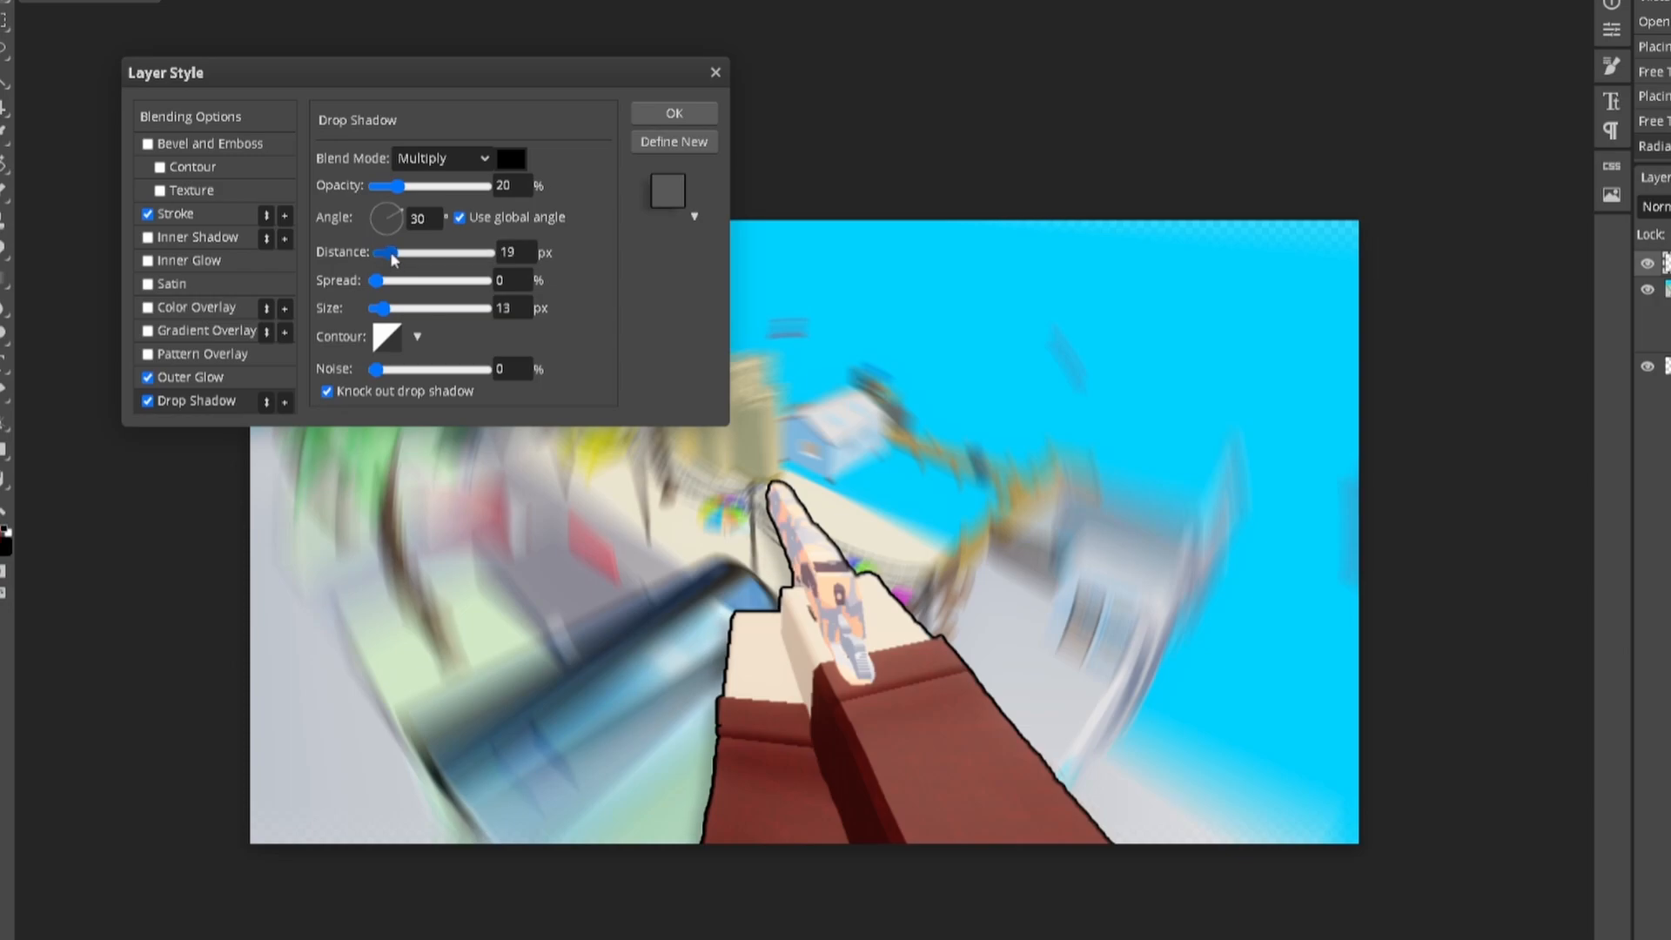
left_click_drag(397, 187, 420, 189)
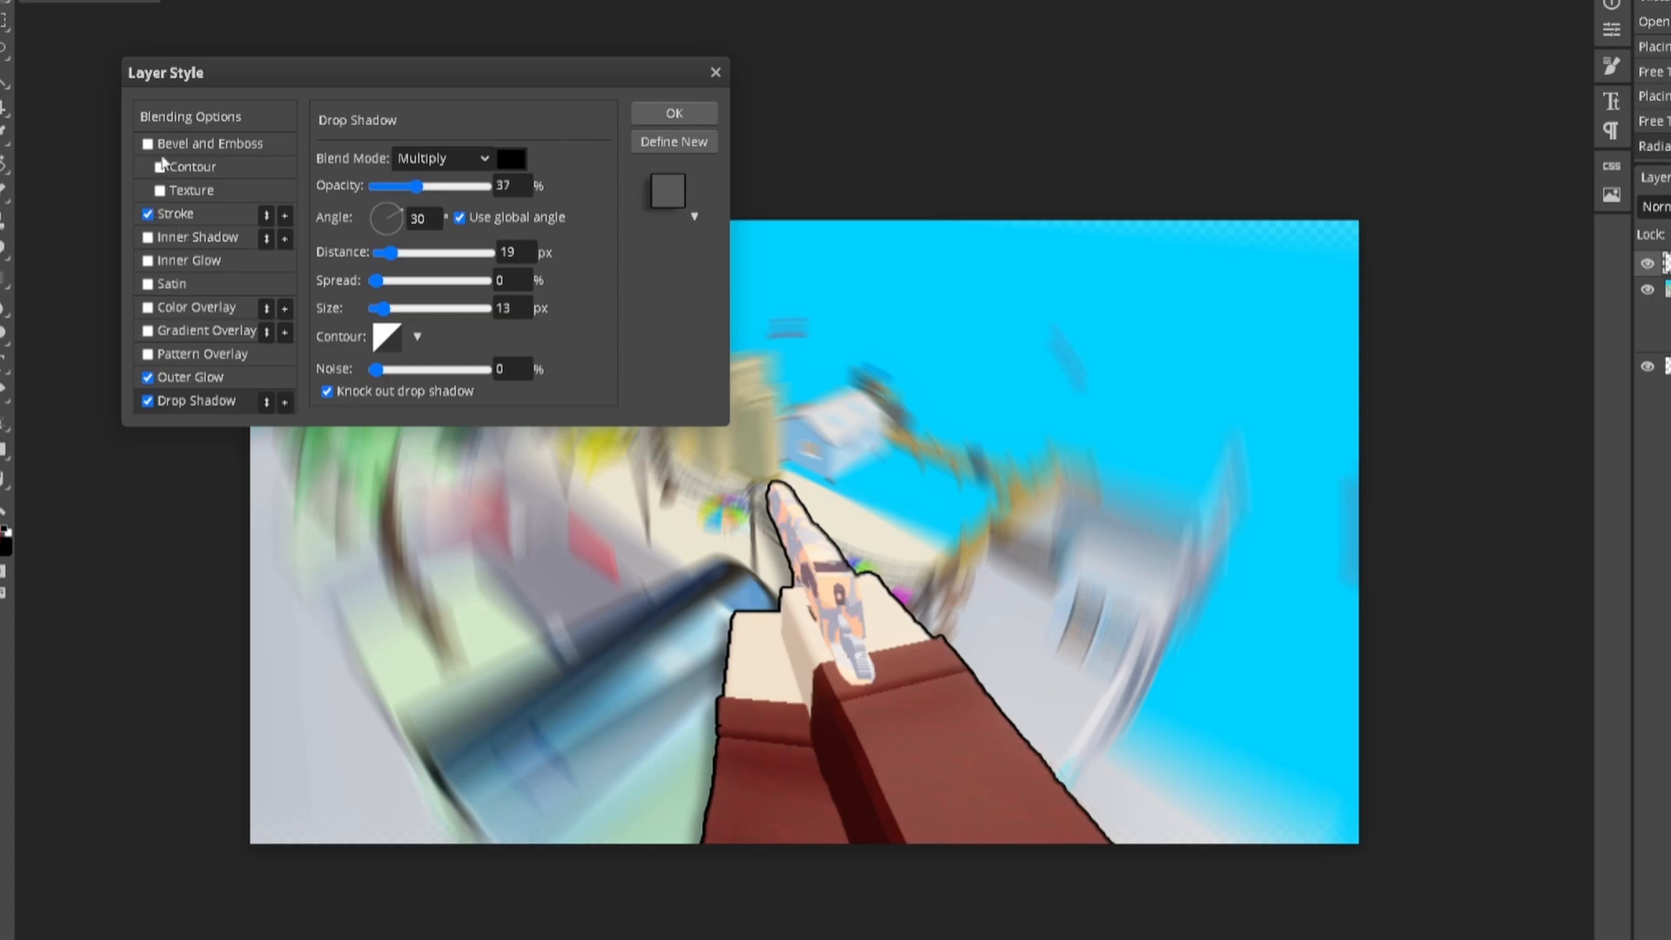
Step: Preview Bevel and Emboss, Inner Shadow, Satin and Gradient Overlay, leaving each disabled
left_click(148, 144)
left_click(148, 145)
left_click(148, 239)
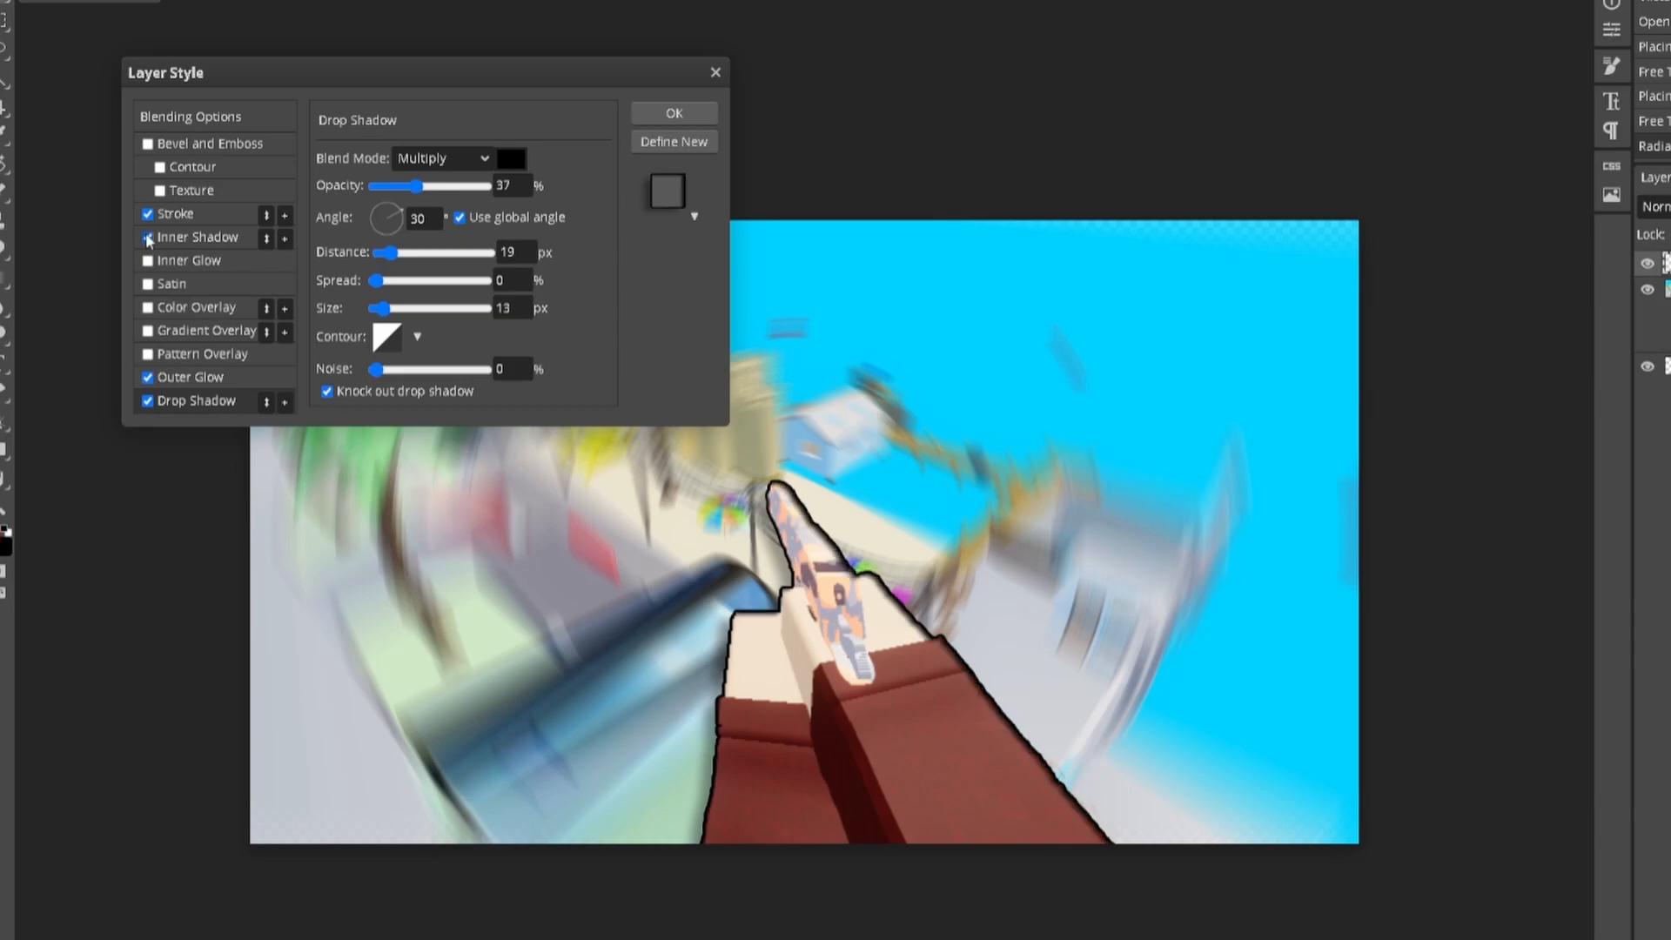
left_click(148, 238)
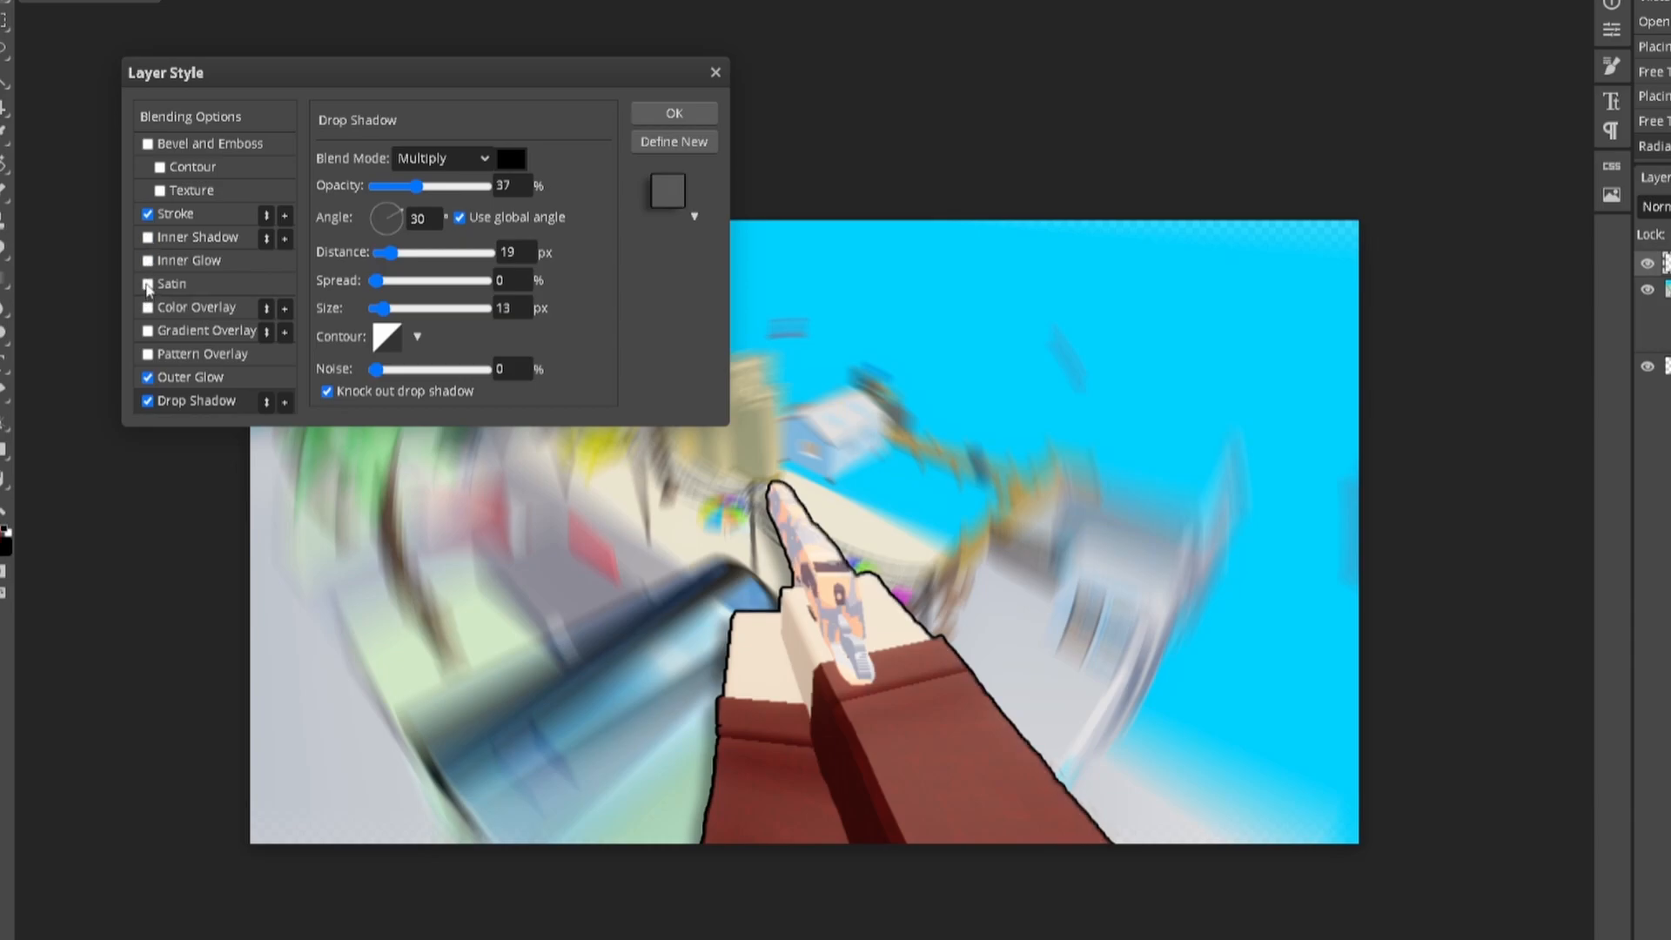
left_click(148, 285)
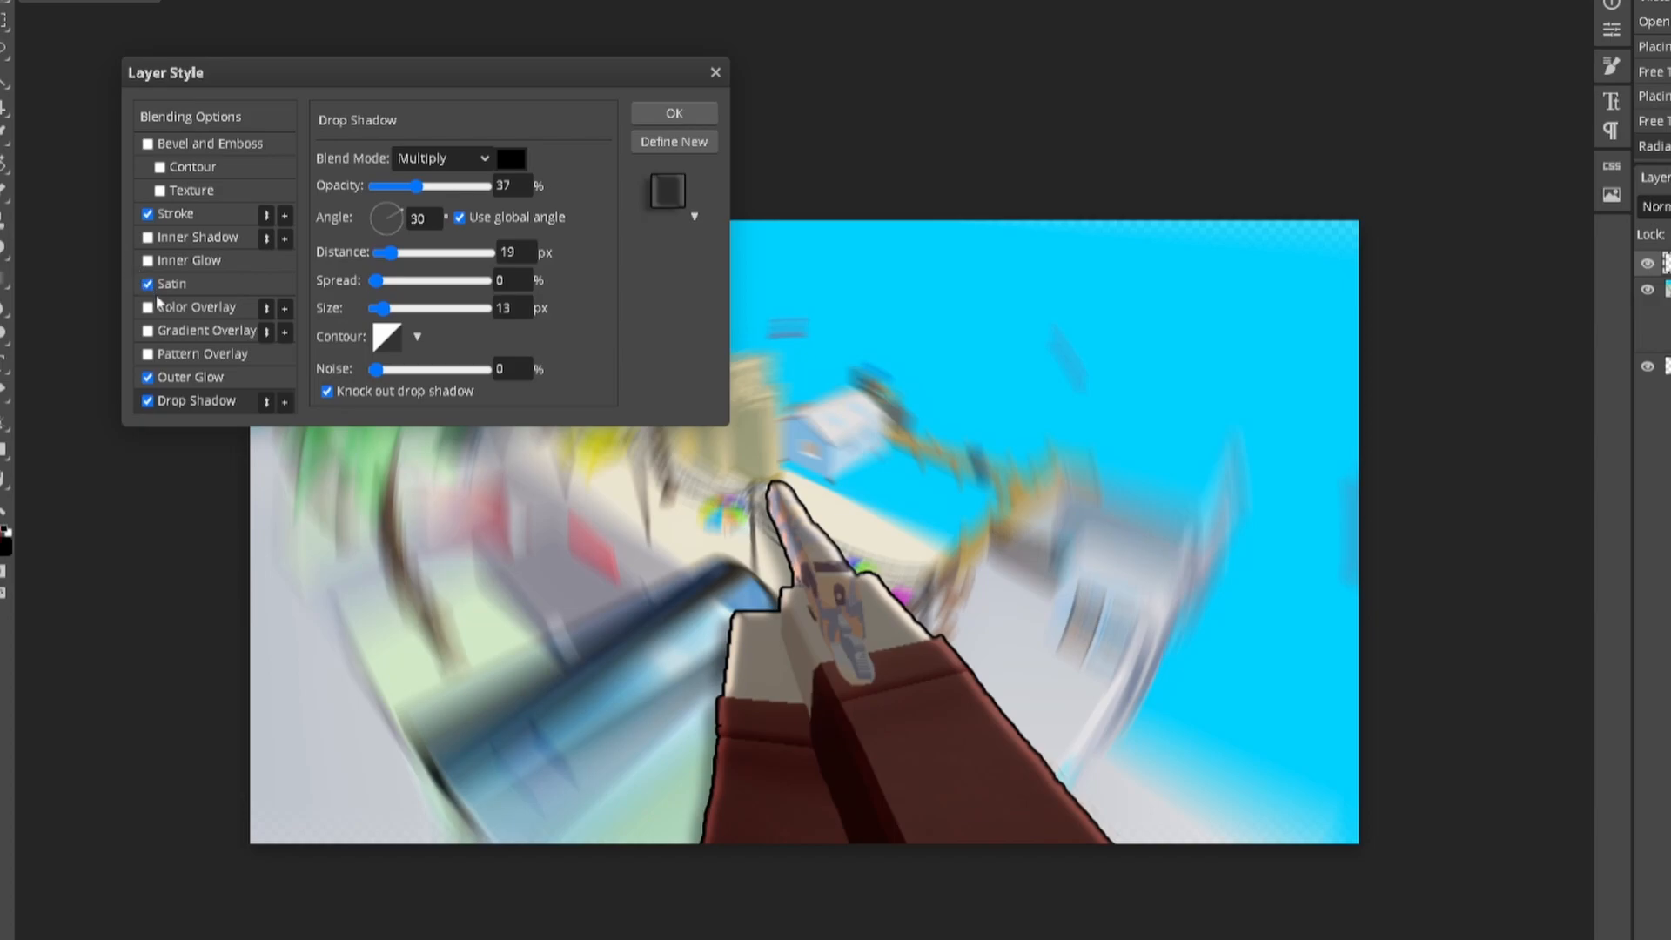
left_click(148, 285)
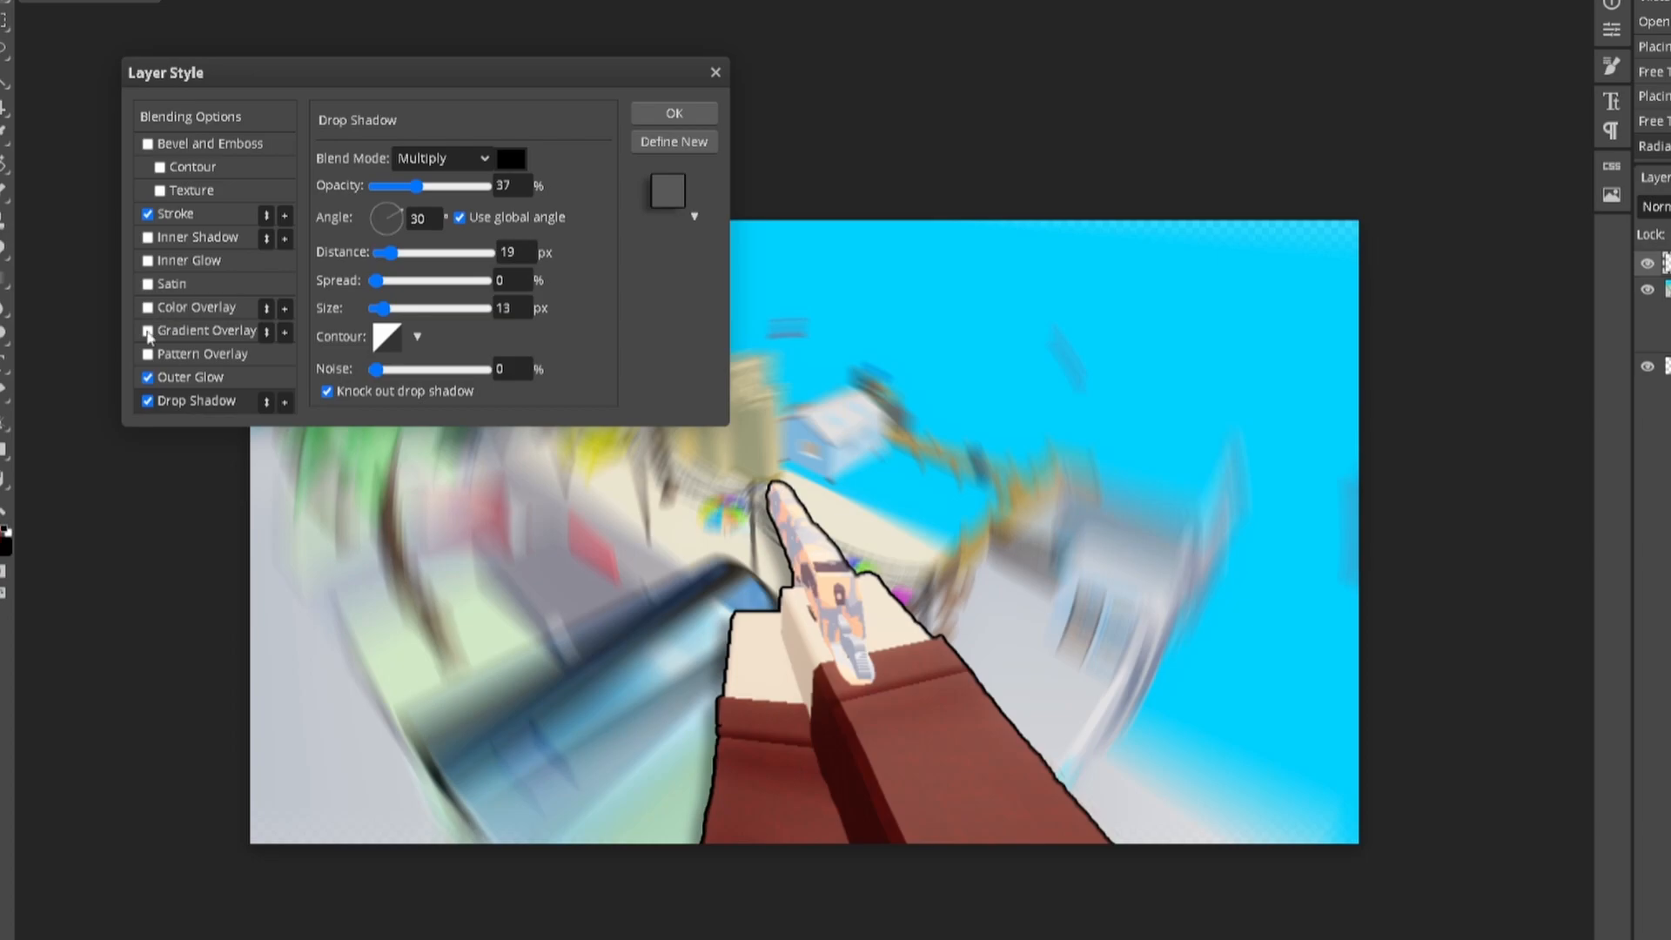
left_click(148, 332)
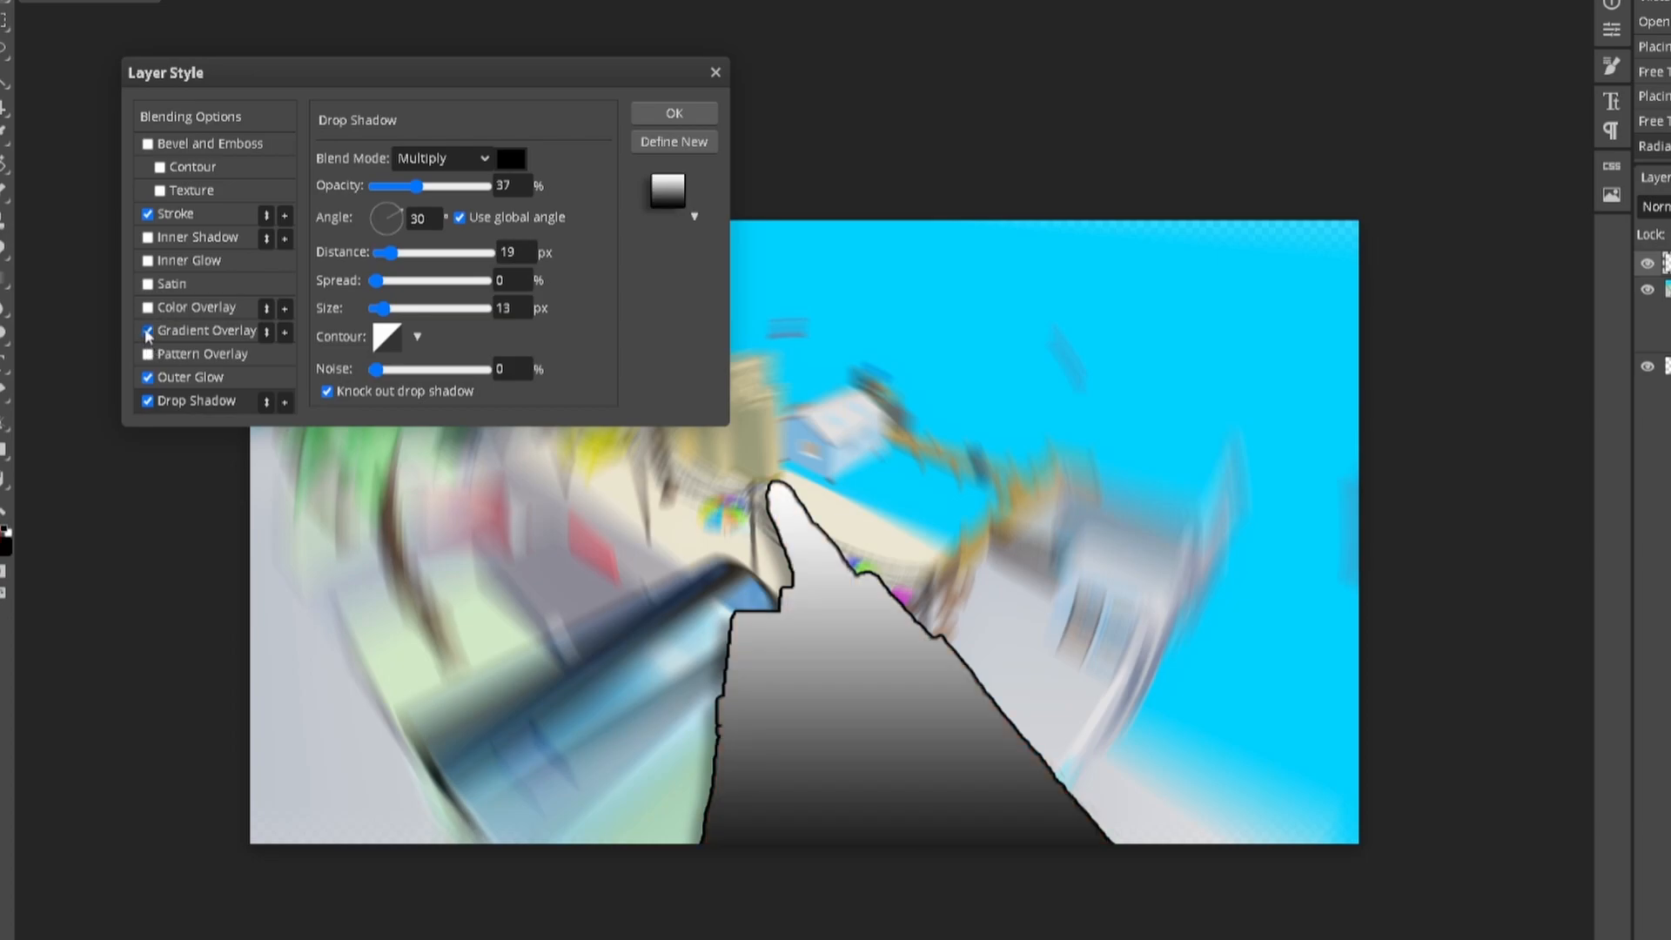
left_click(148, 332)
Step: Compare a yellow Pattern Overlay, leave it off, and confirm the layer style
left_click(148, 355)
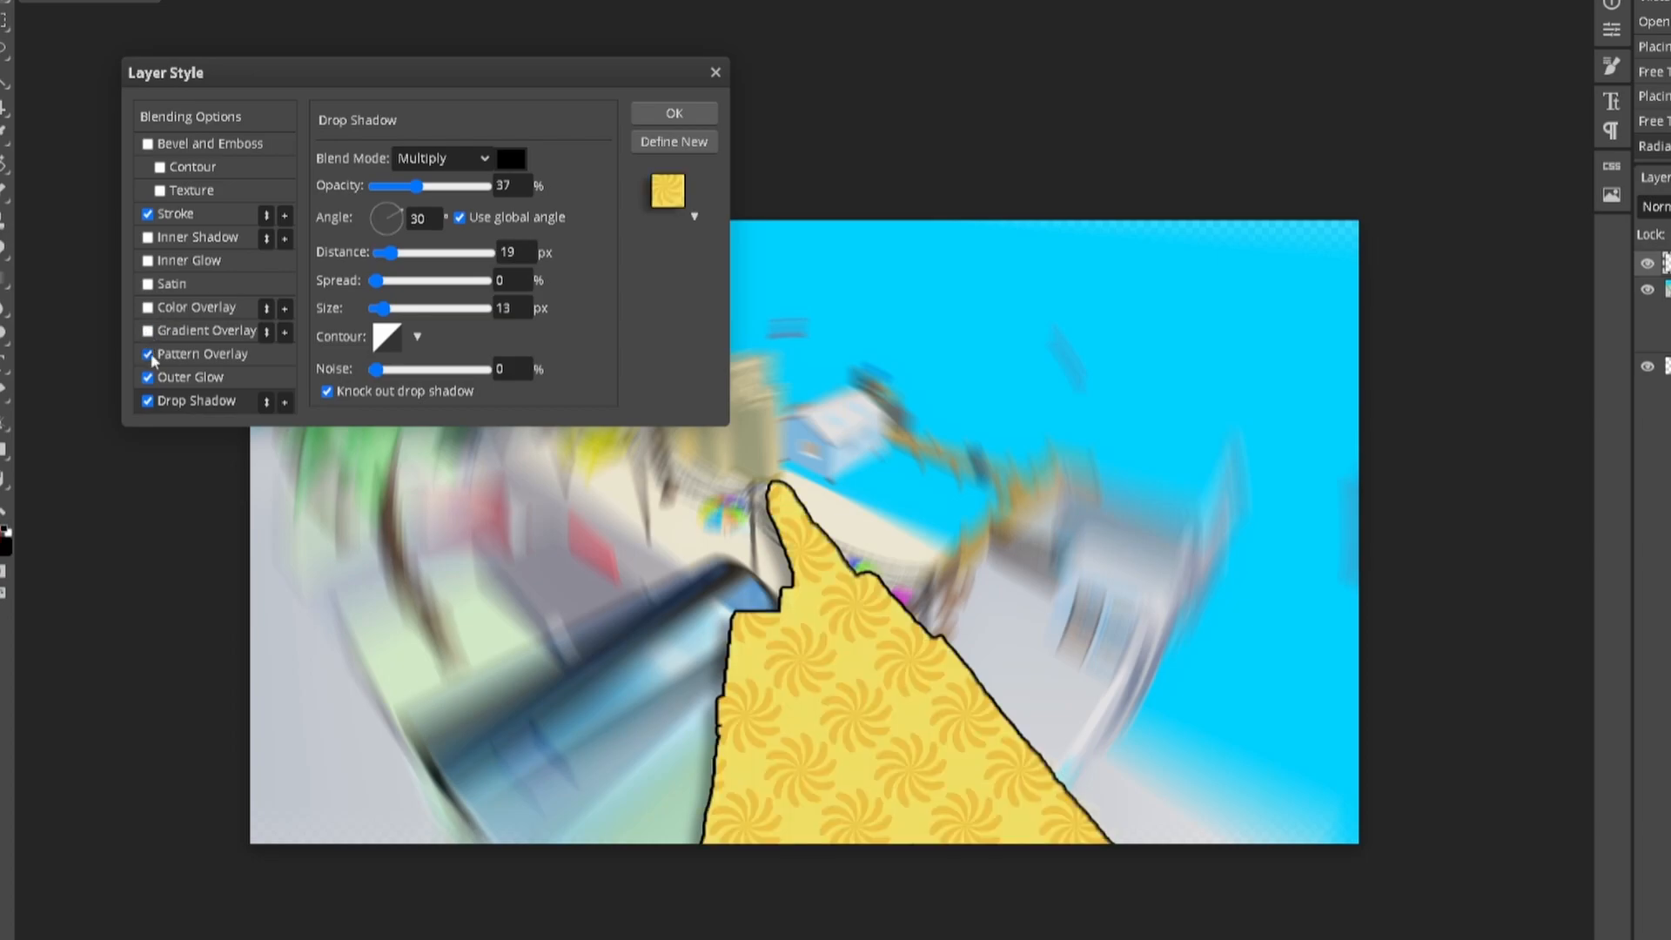
left_click(148, 355)
left_click(149, 355)
left_click(148, 355)
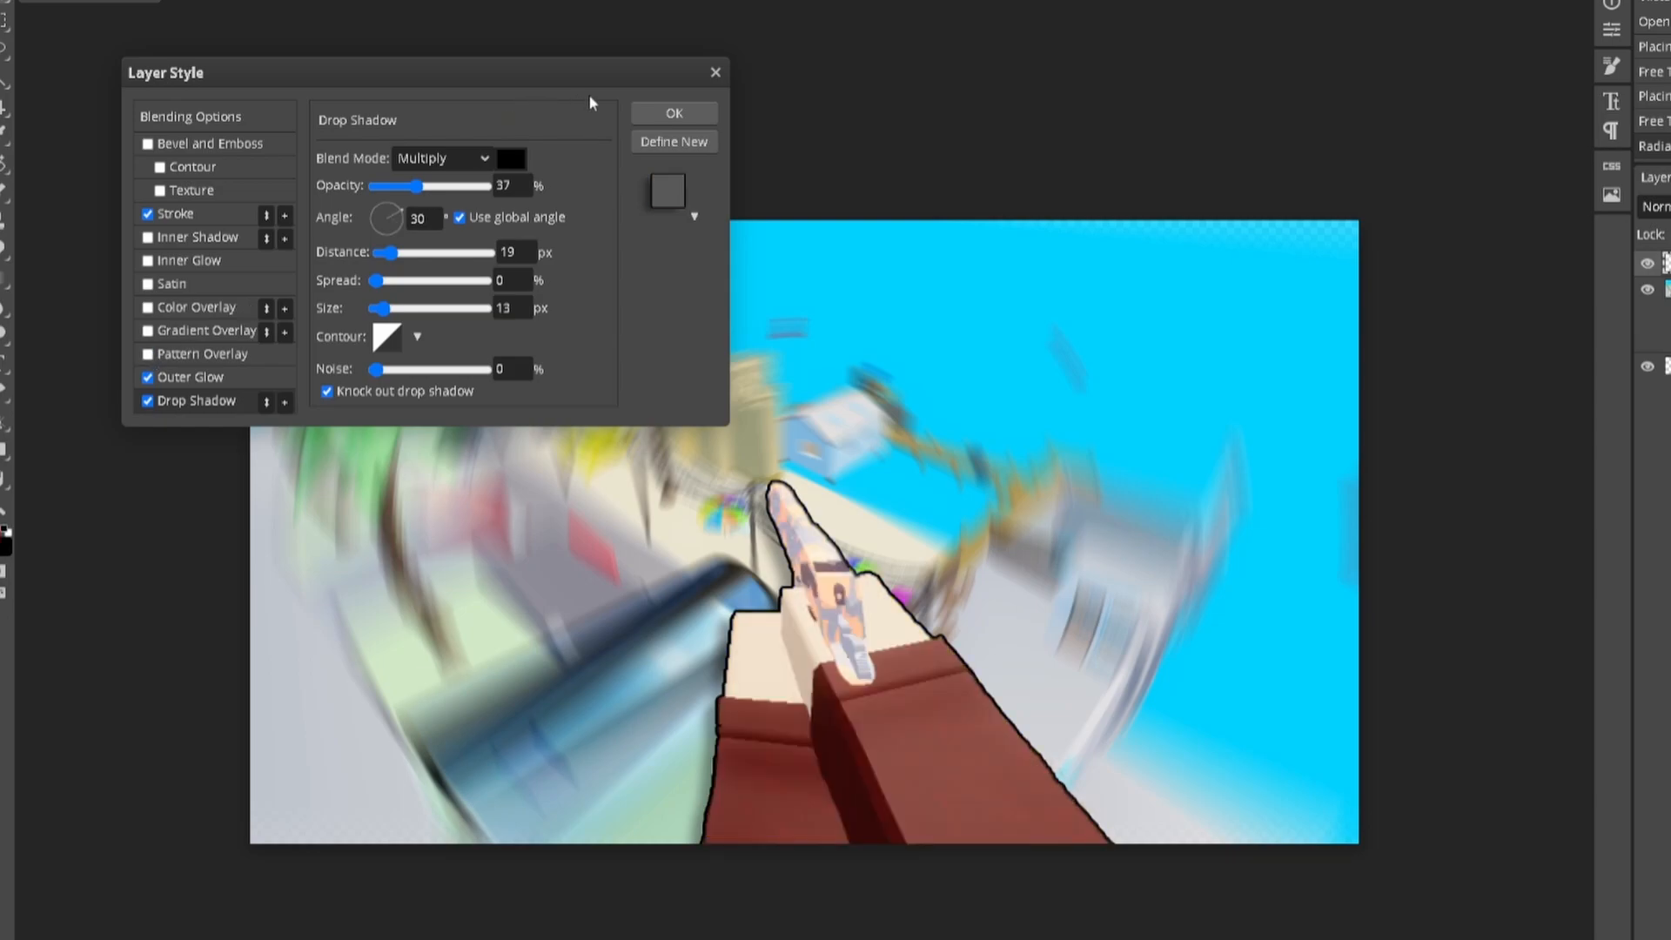
left_click(668, 118)
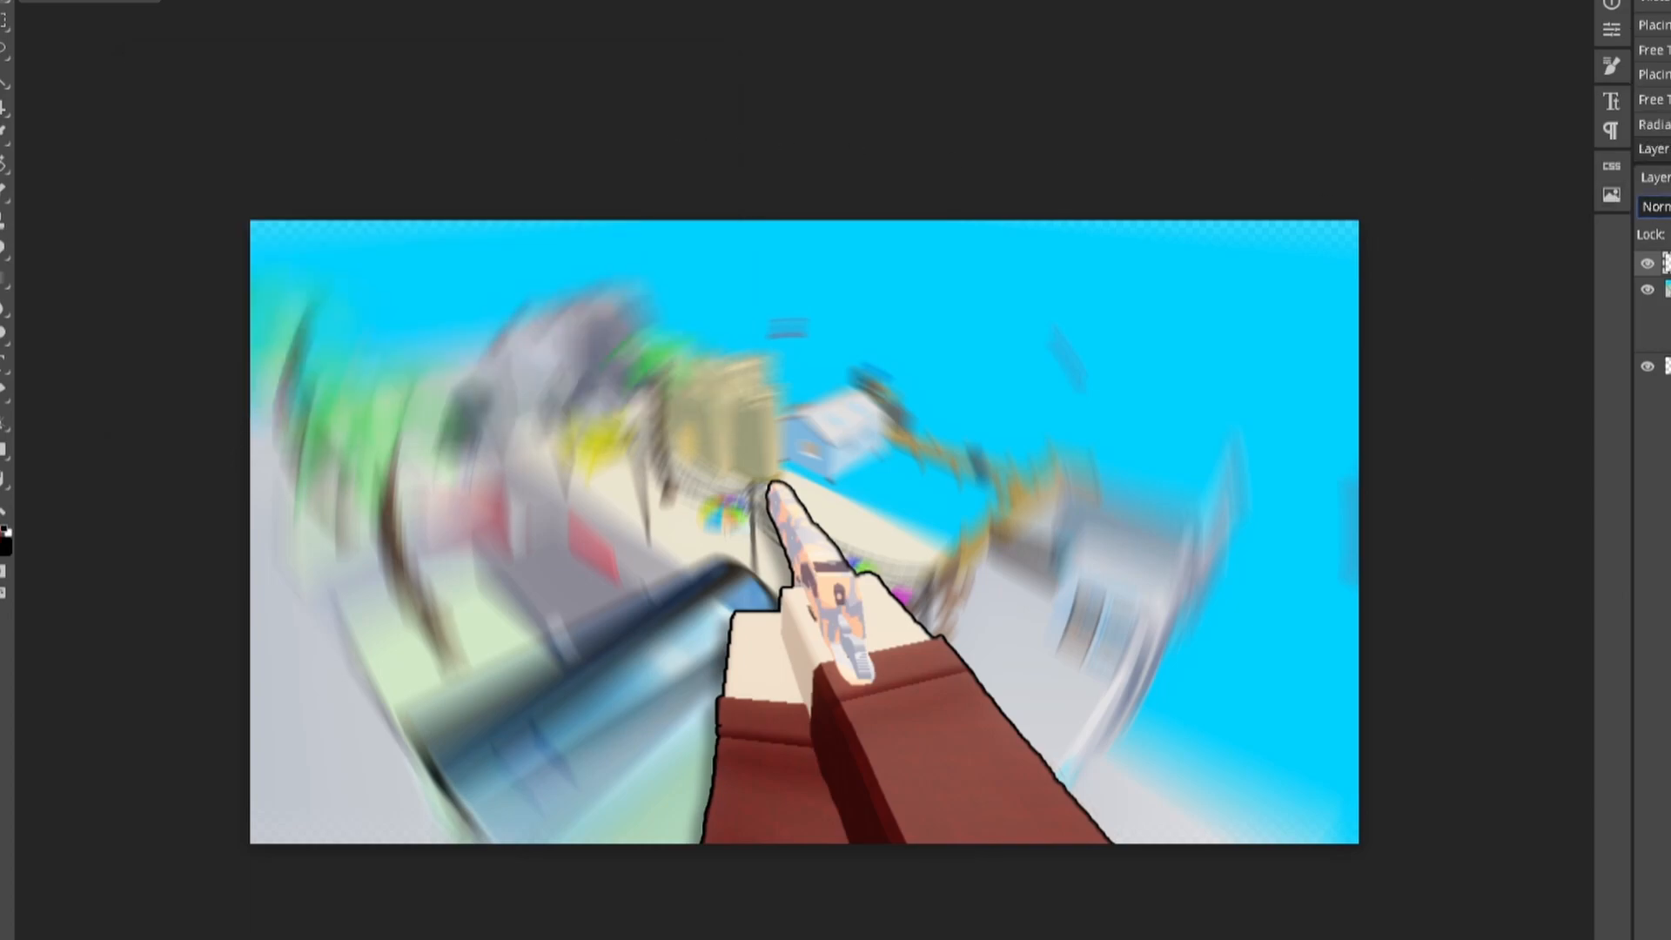
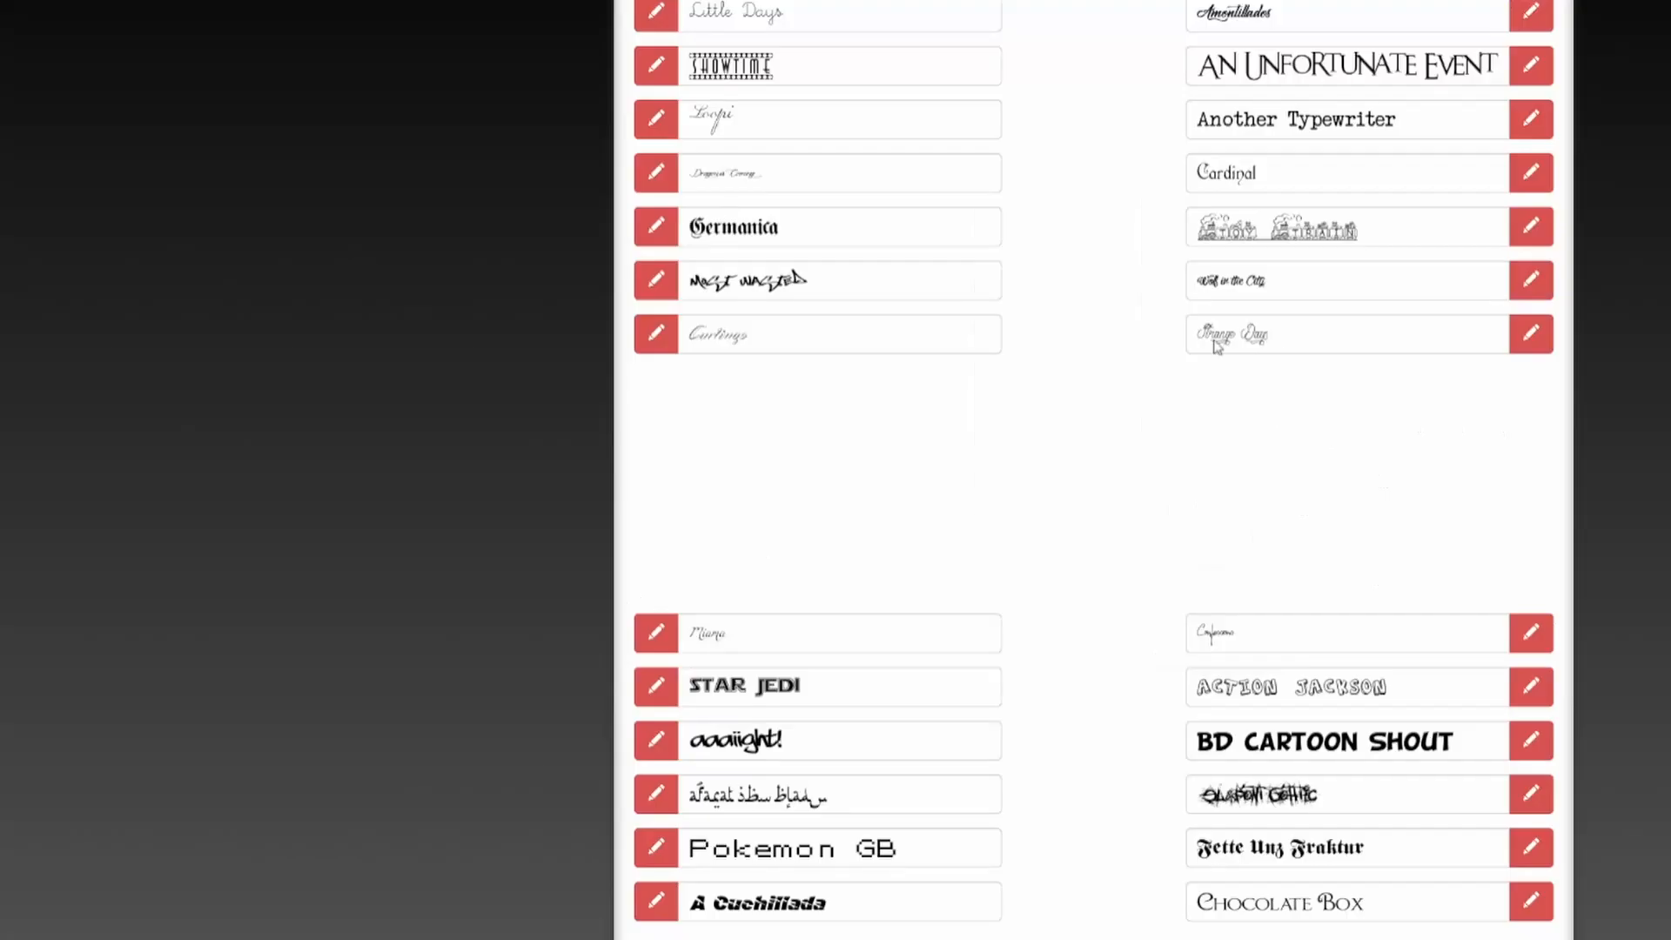
Step: Open the BD Cartoon Shout font page and preview the sample text 'fafafsfs' in it
left_click(1287, 738)
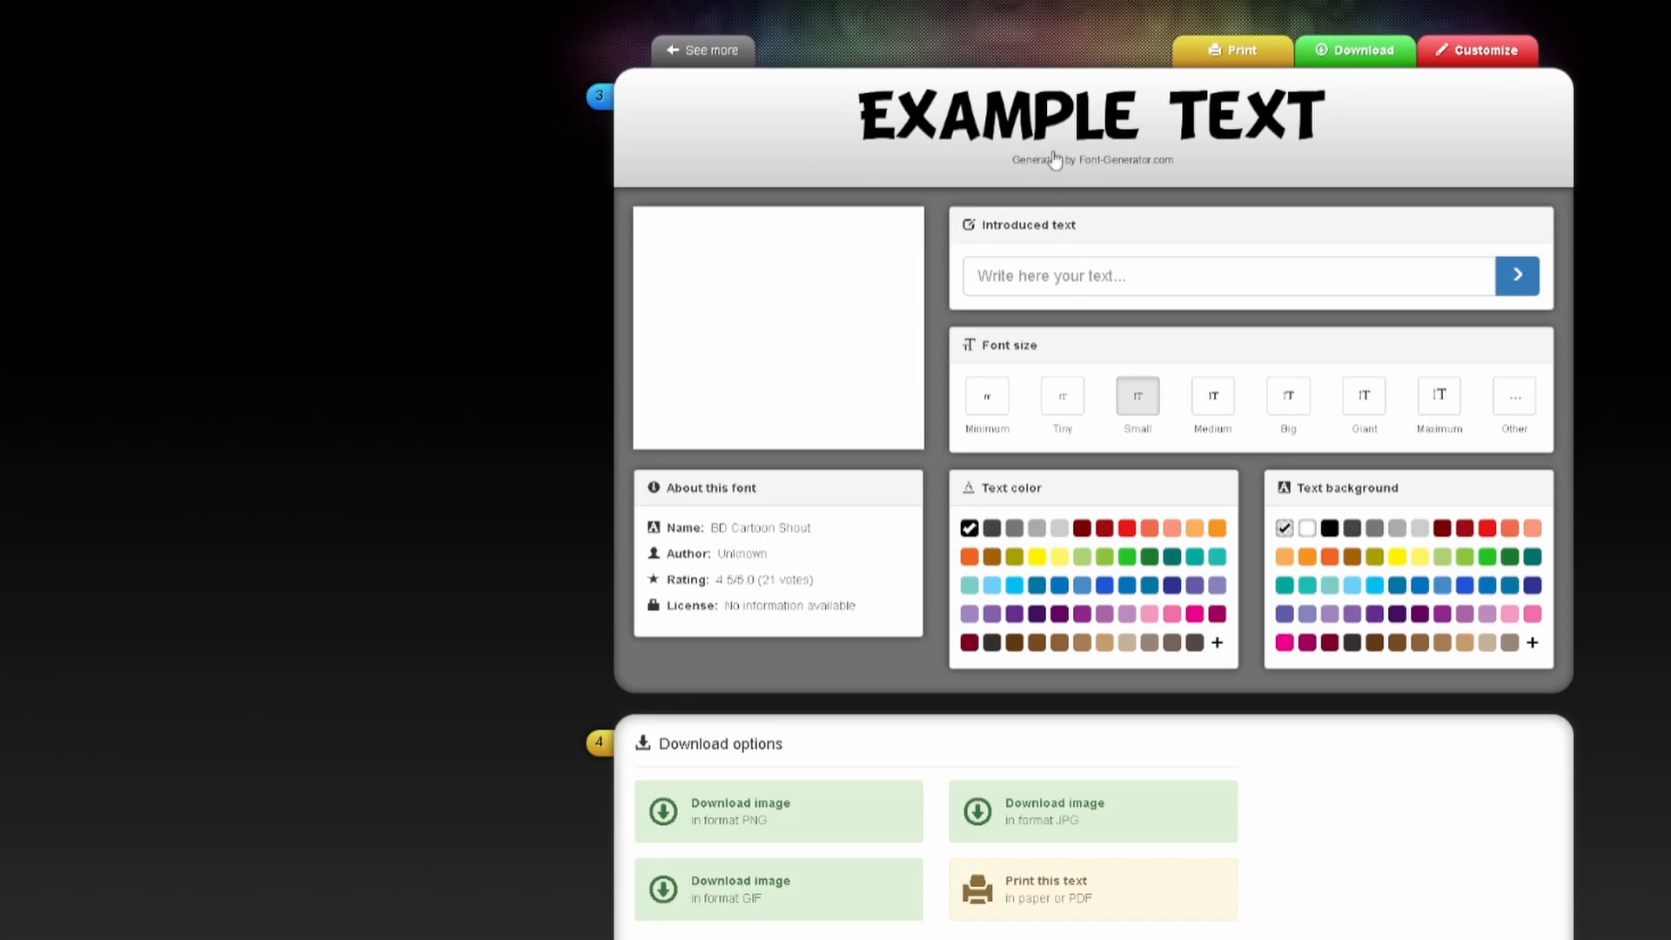
scroll(1085, 261, "down", 6)
scroll(1096, 269, "up", 6)
left_click(1110, 275)
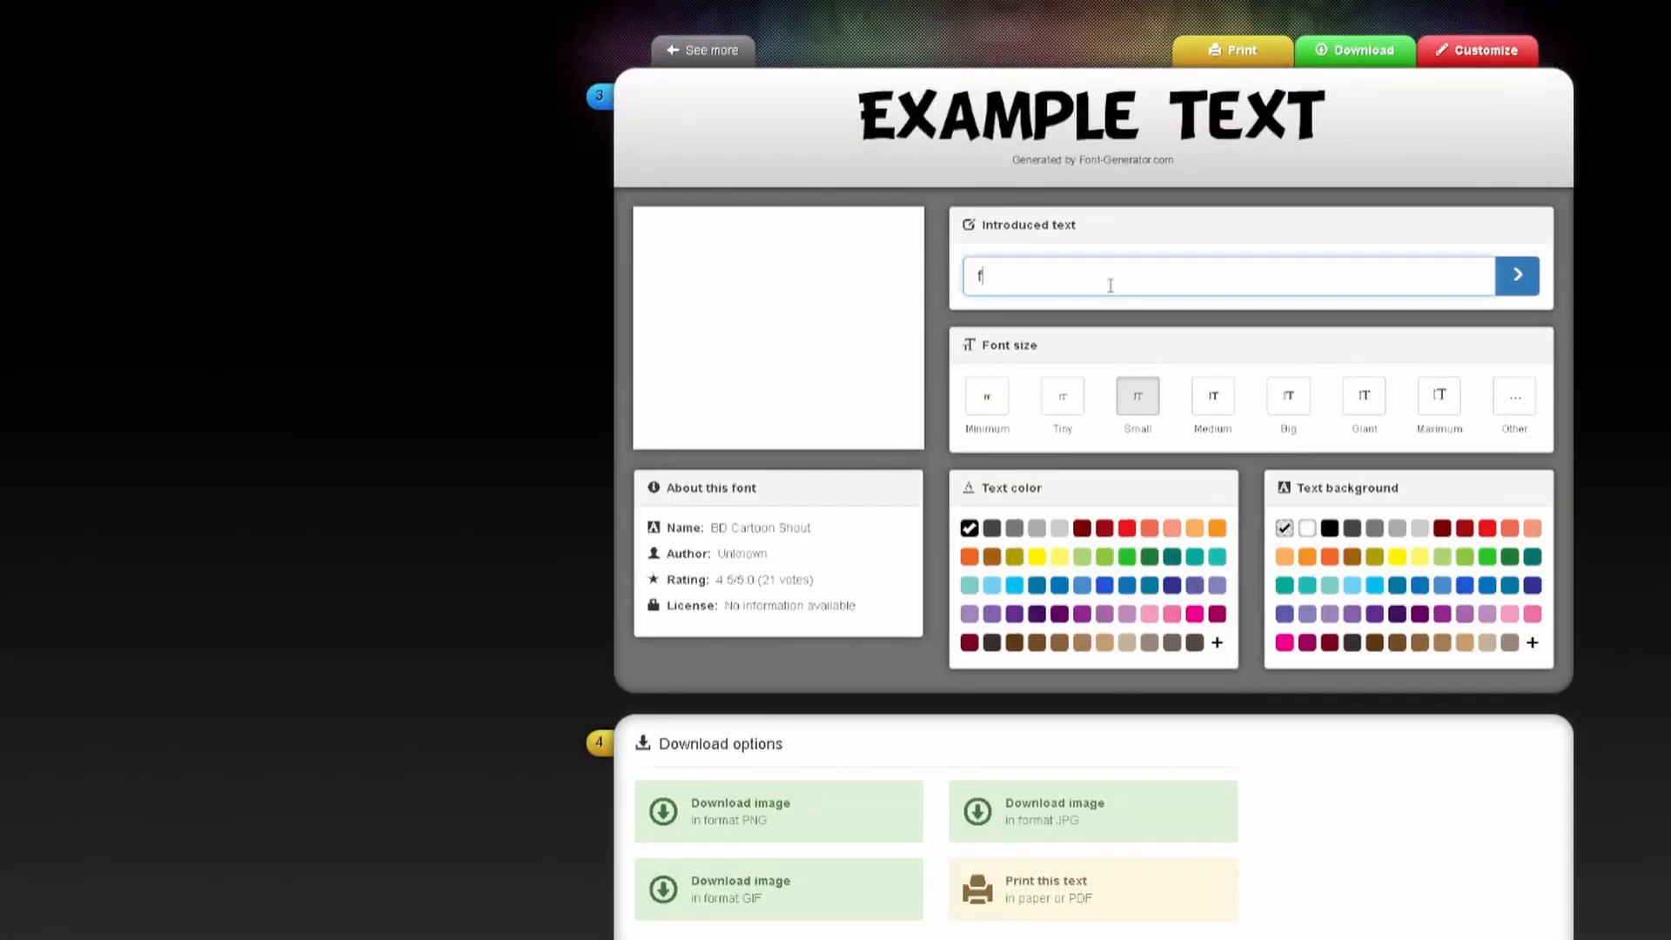
type("fafafsfs")
key("Return")
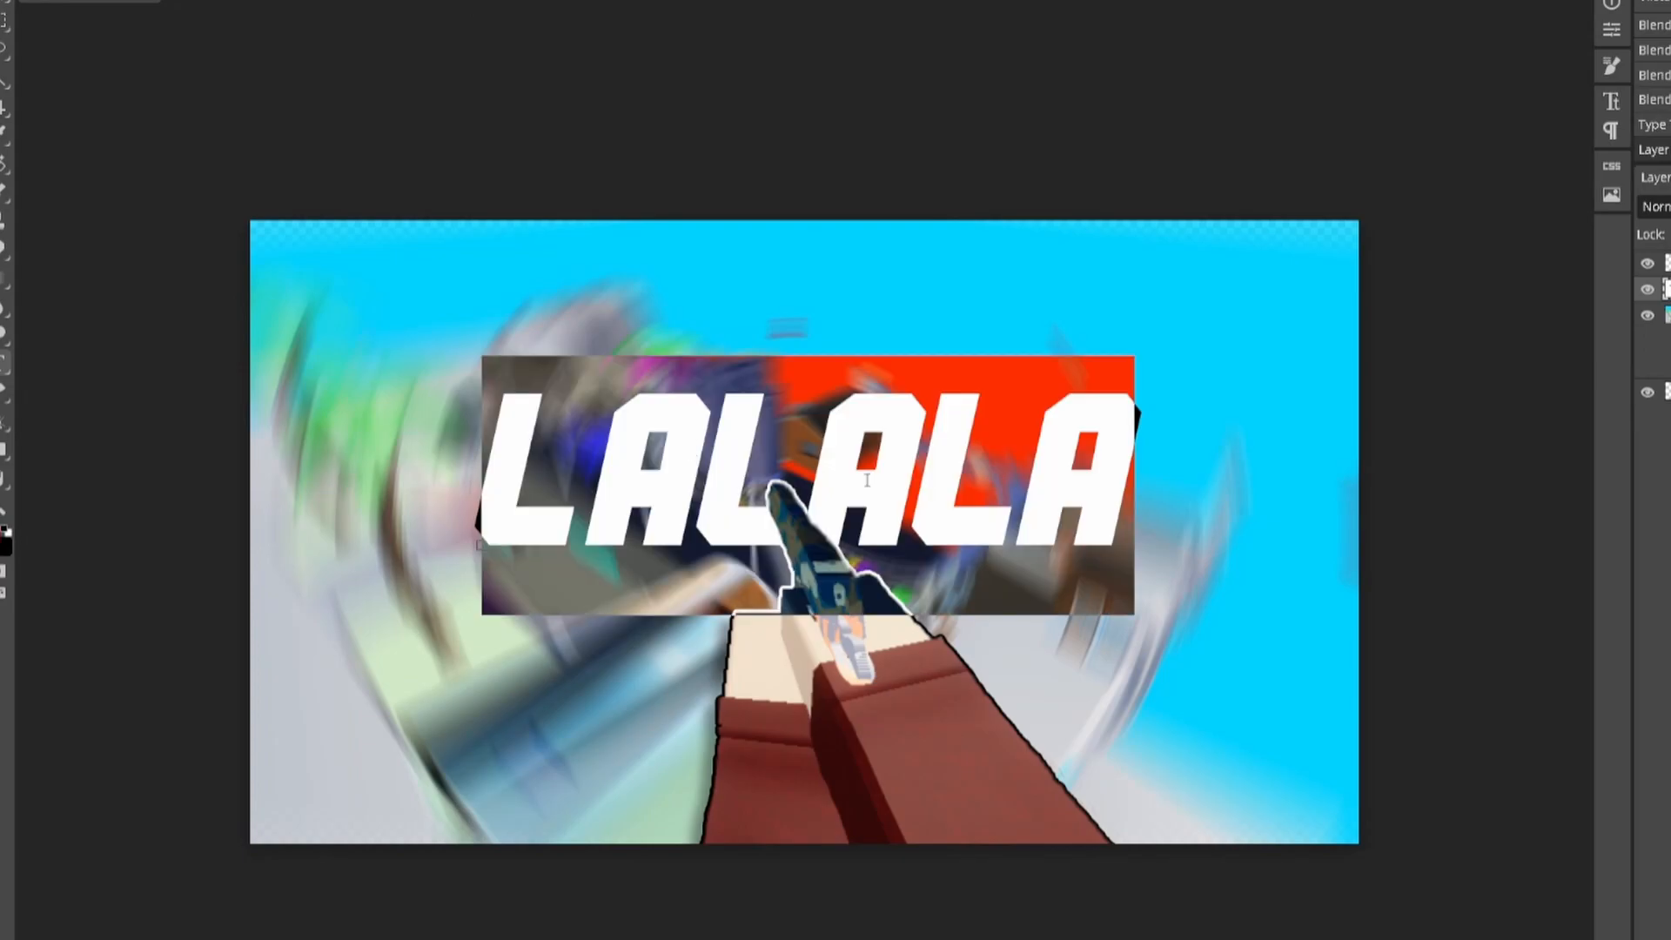
Step: Apply BD Cartoon Shout to LALALA, shift it left to centre, and open its layer styles
left_click(140, 2)
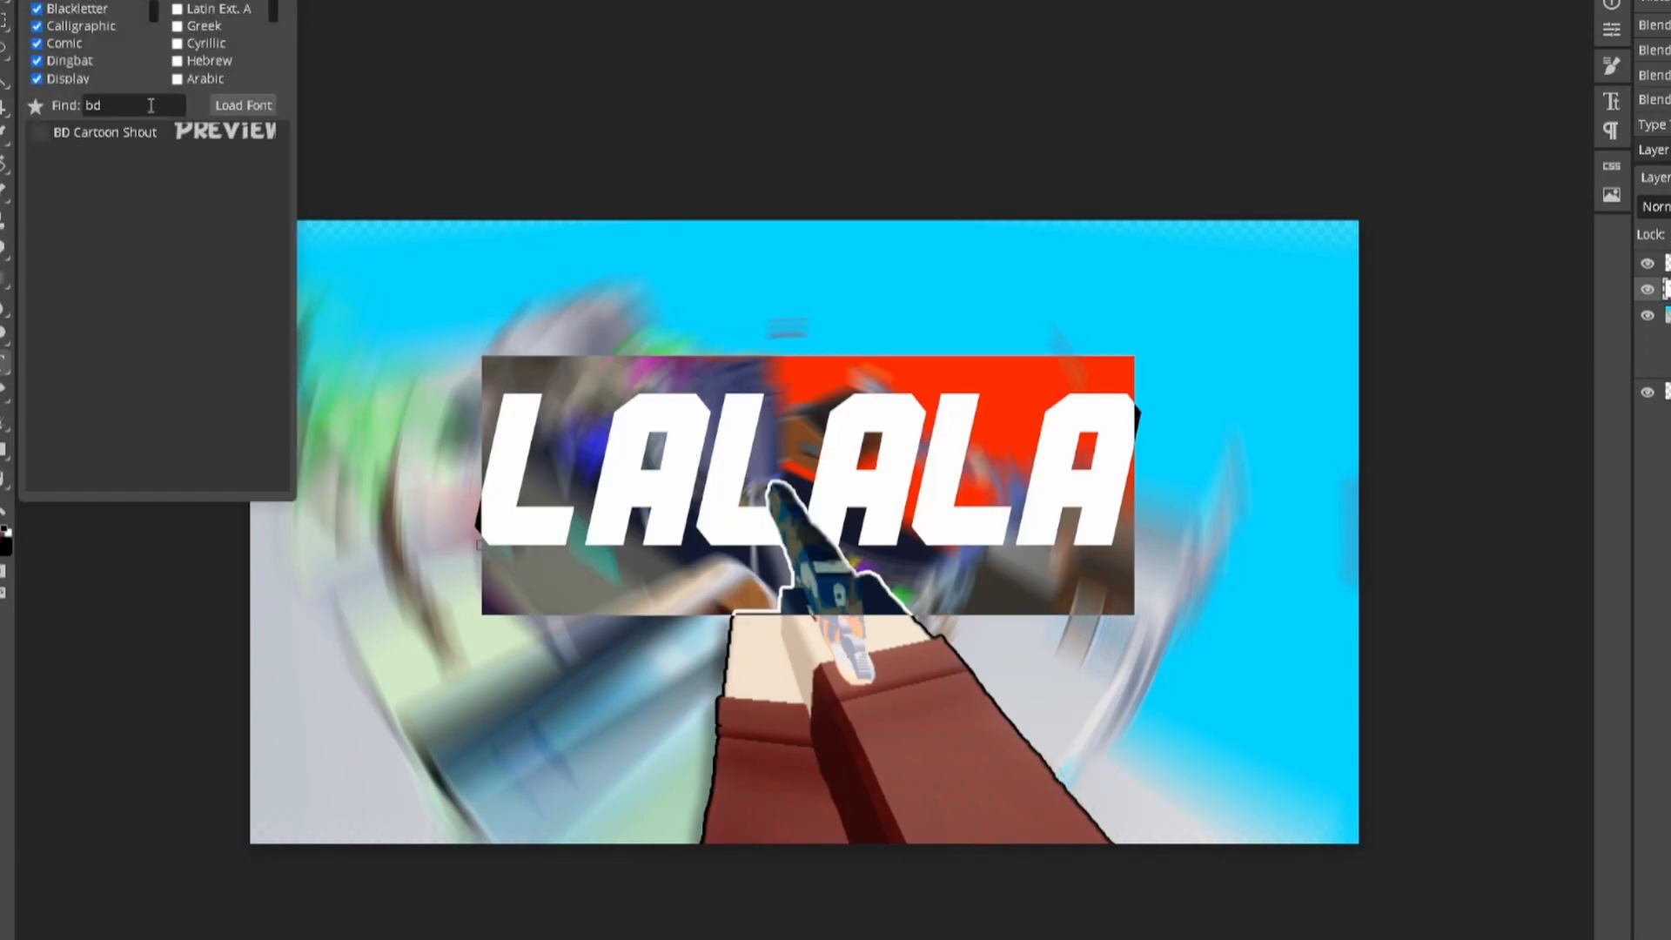
left_click(157, 139)
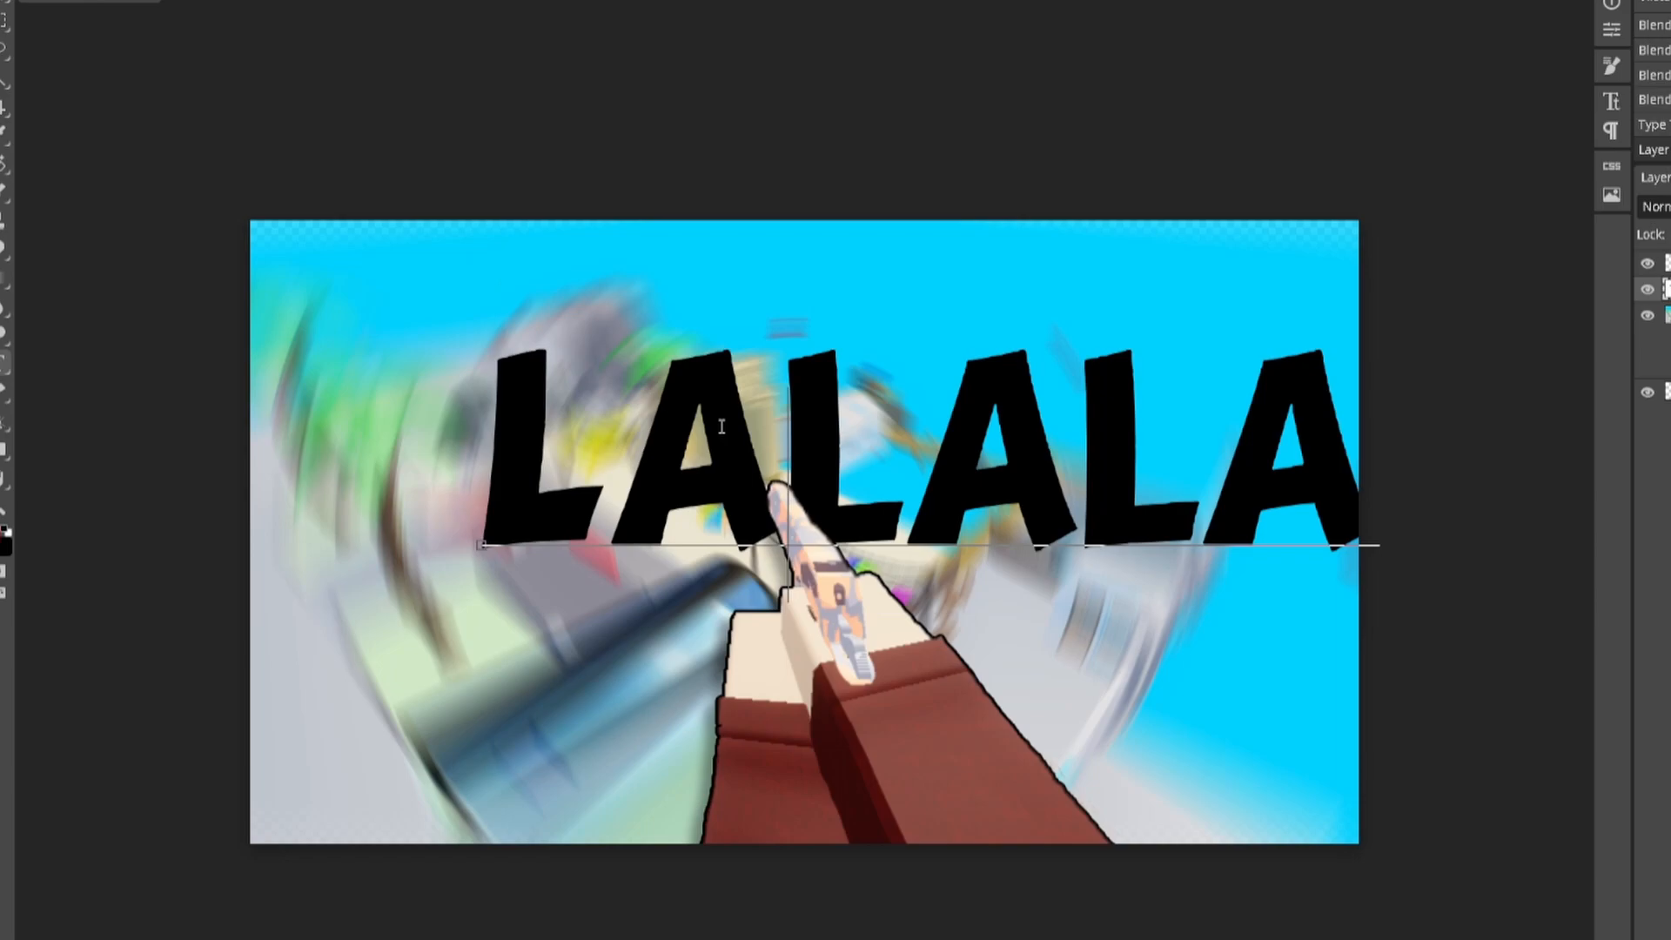
left_click_drag(832, 272, 722, 294)
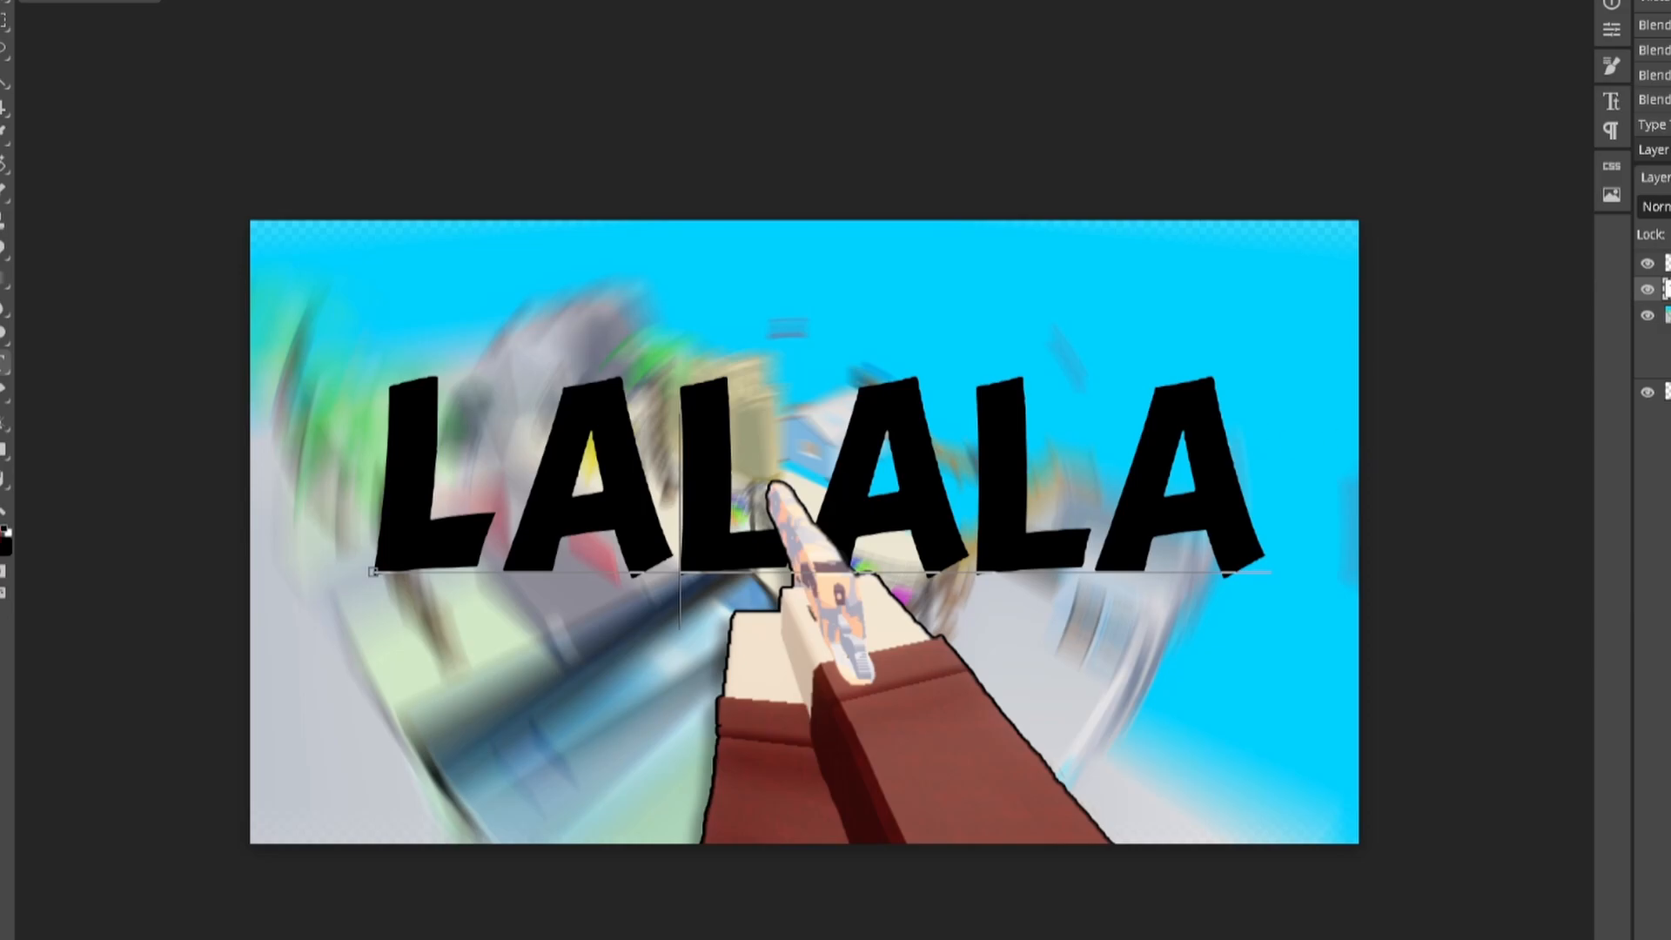
double_click(1667, 289)
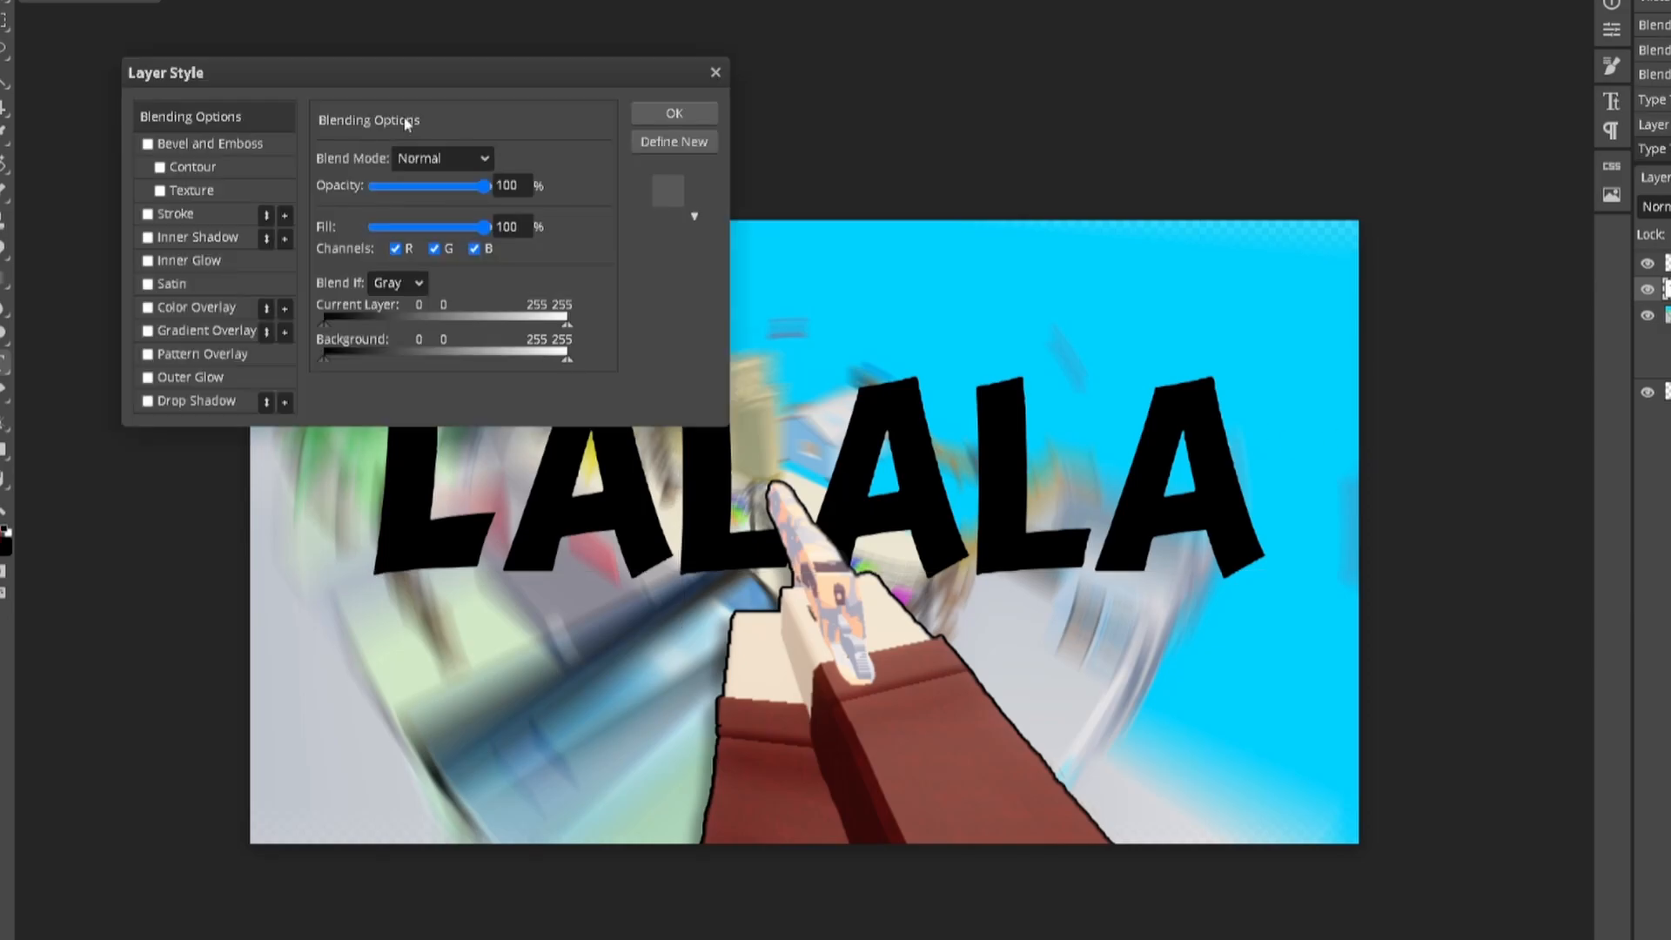
Step: Add a Color Overlay to the LALALA title and set its colour toward light pink ffc1cc
left_click(669, 115)
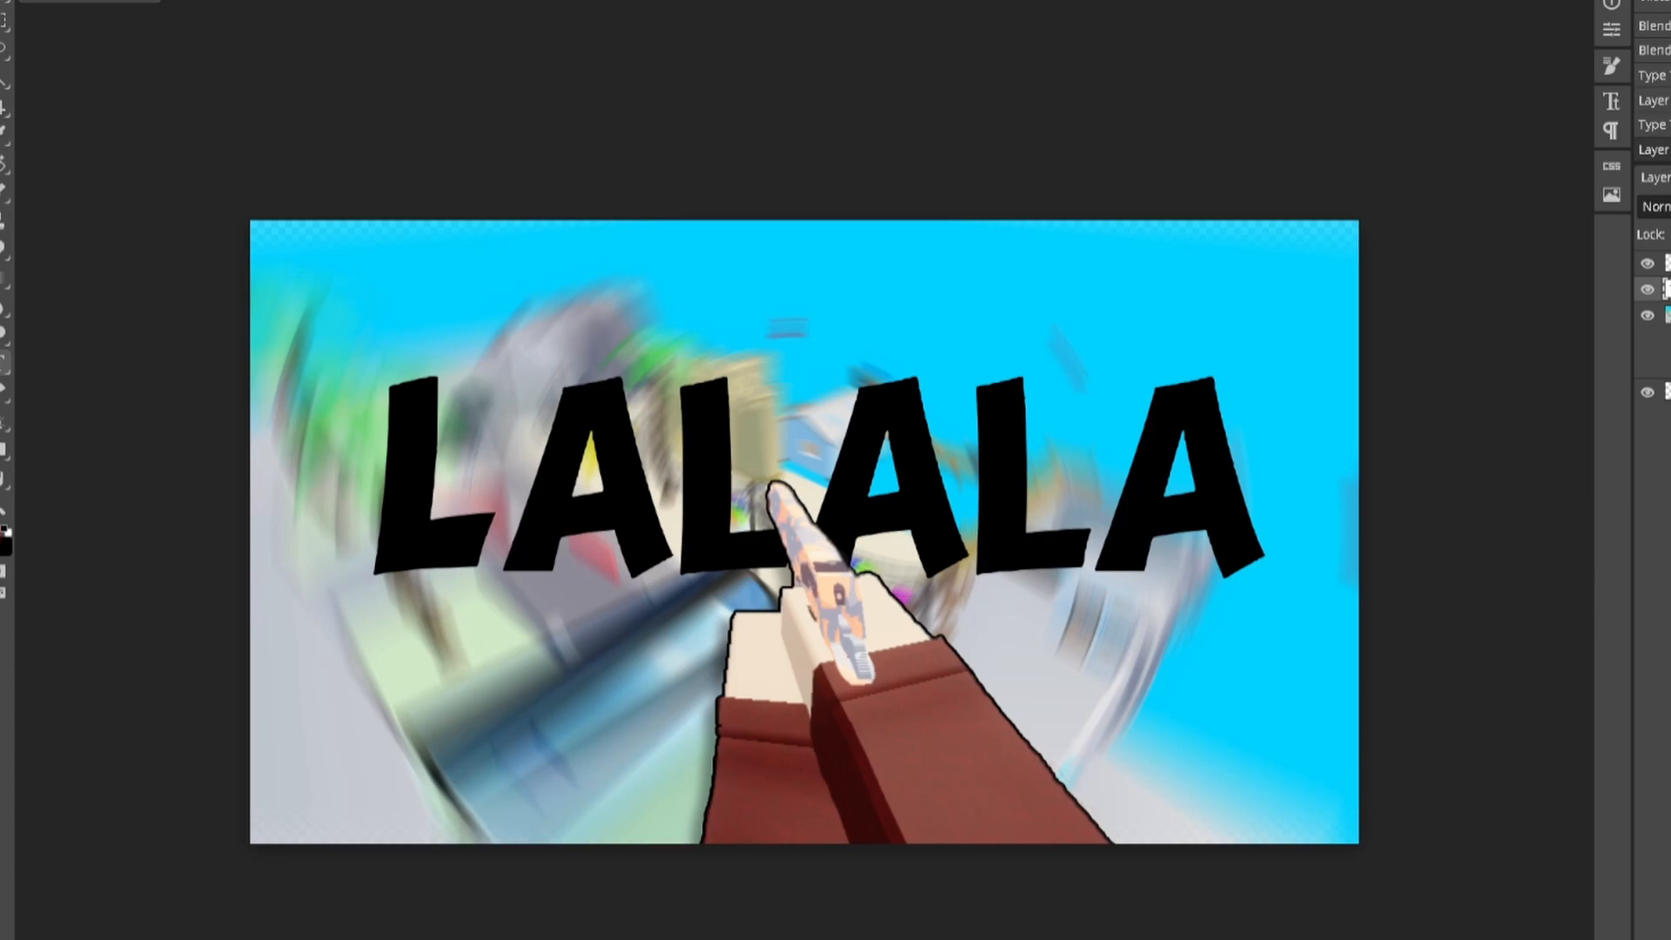
double_click(1664, 289)
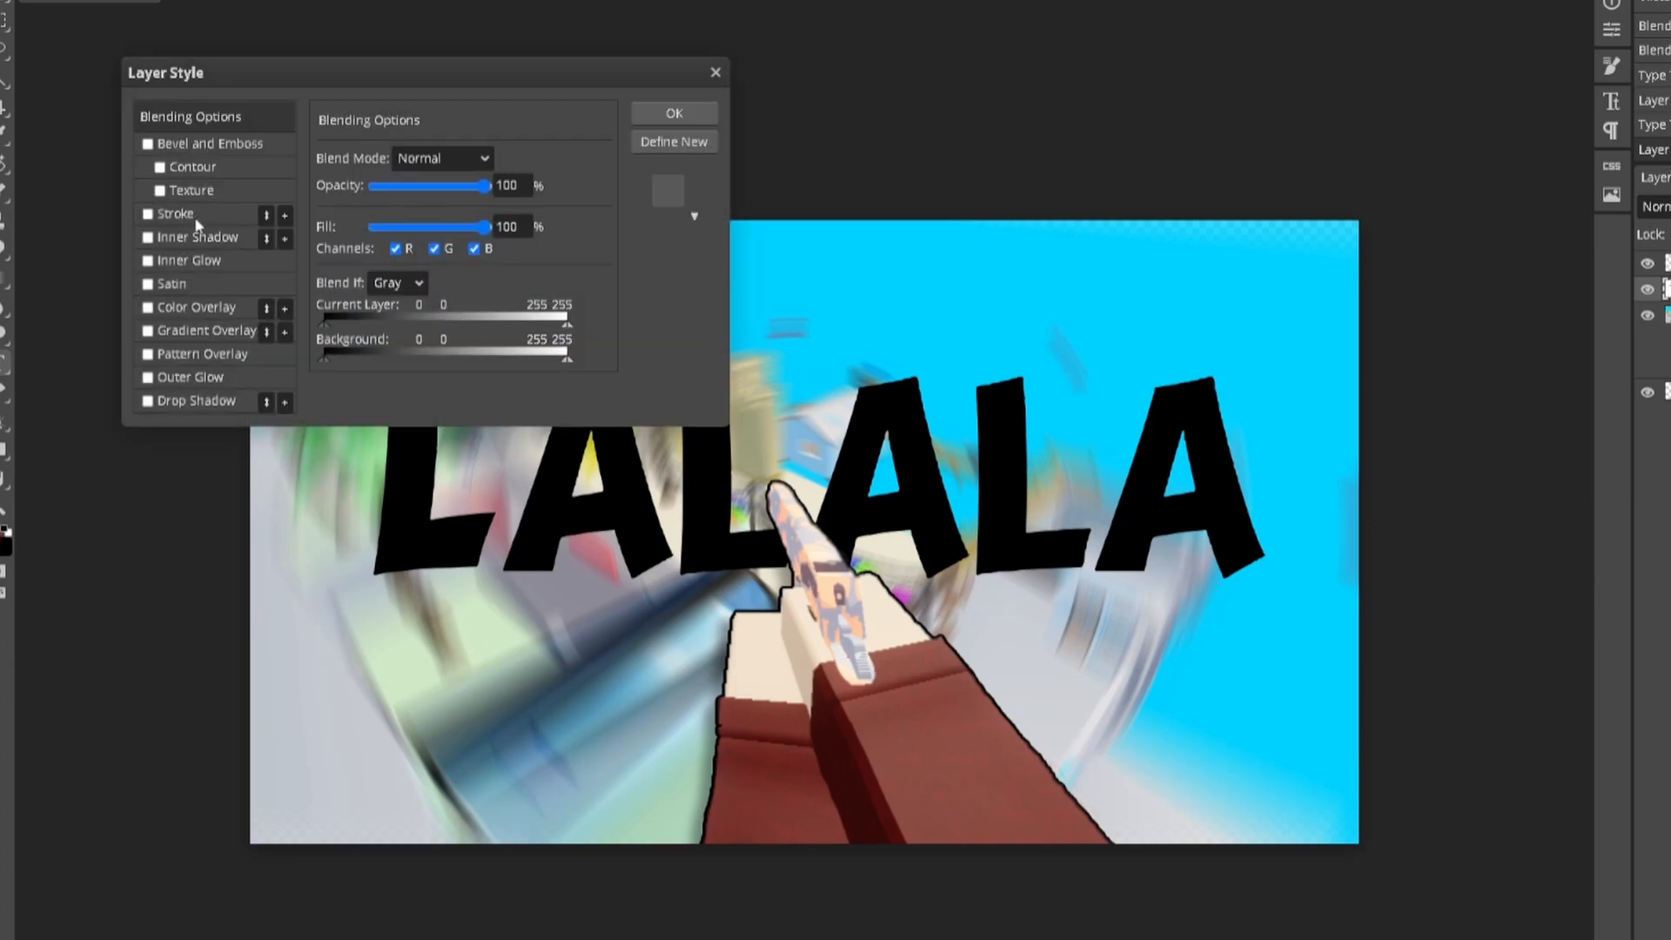
left_click(202, 307)
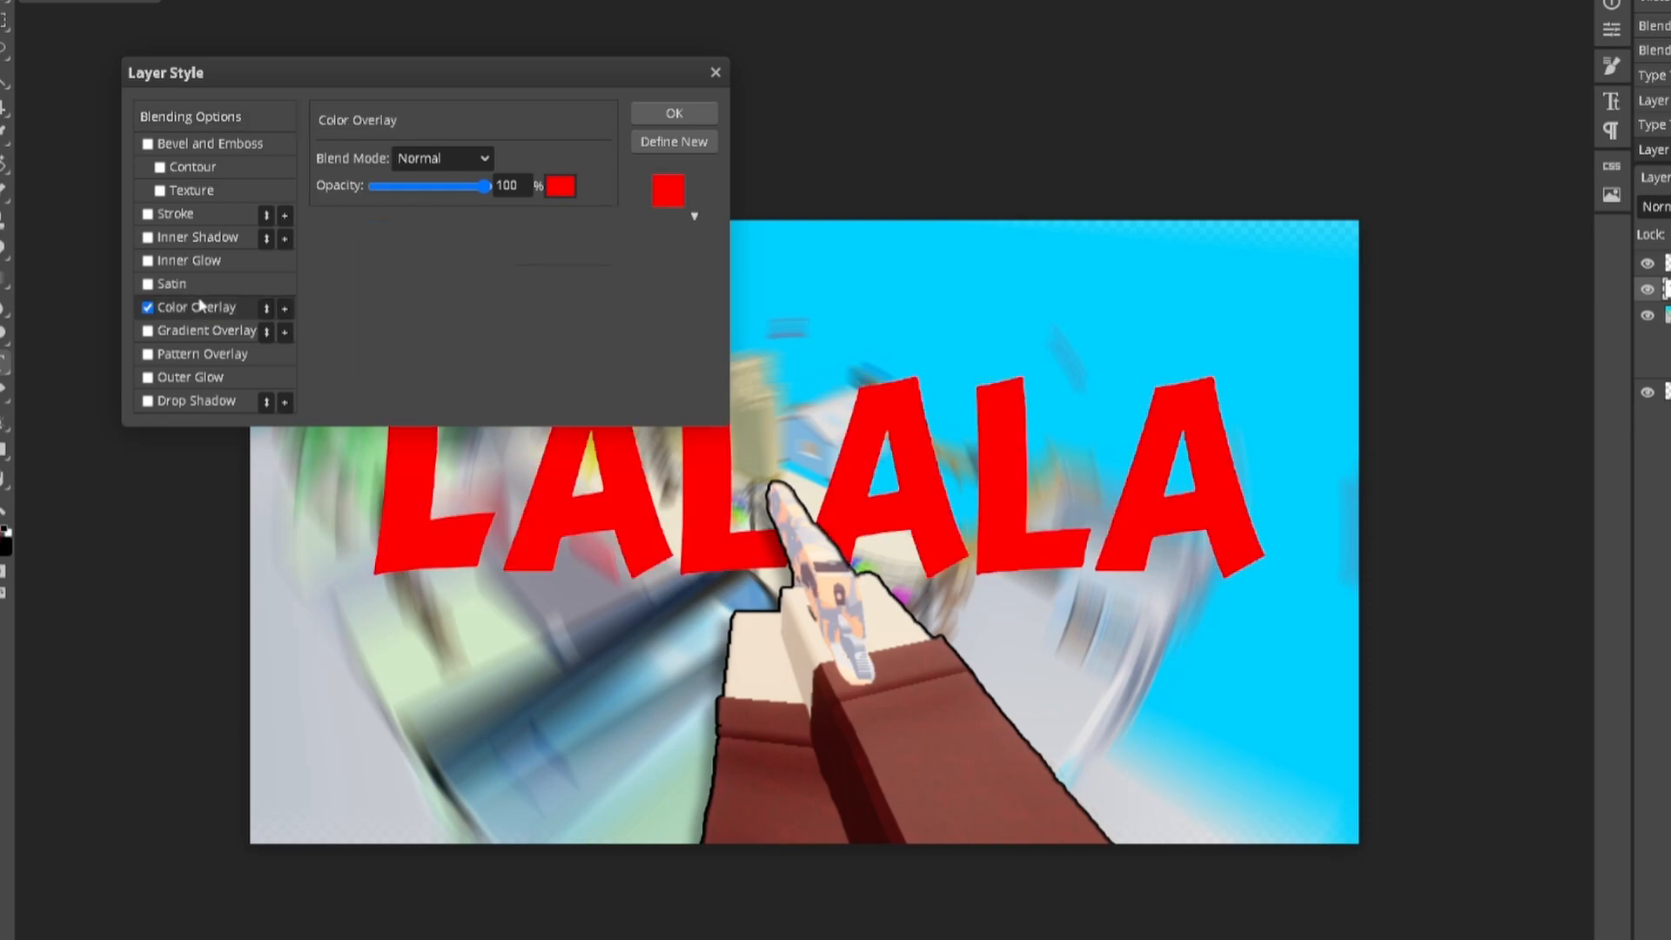
left_click(559, 188)
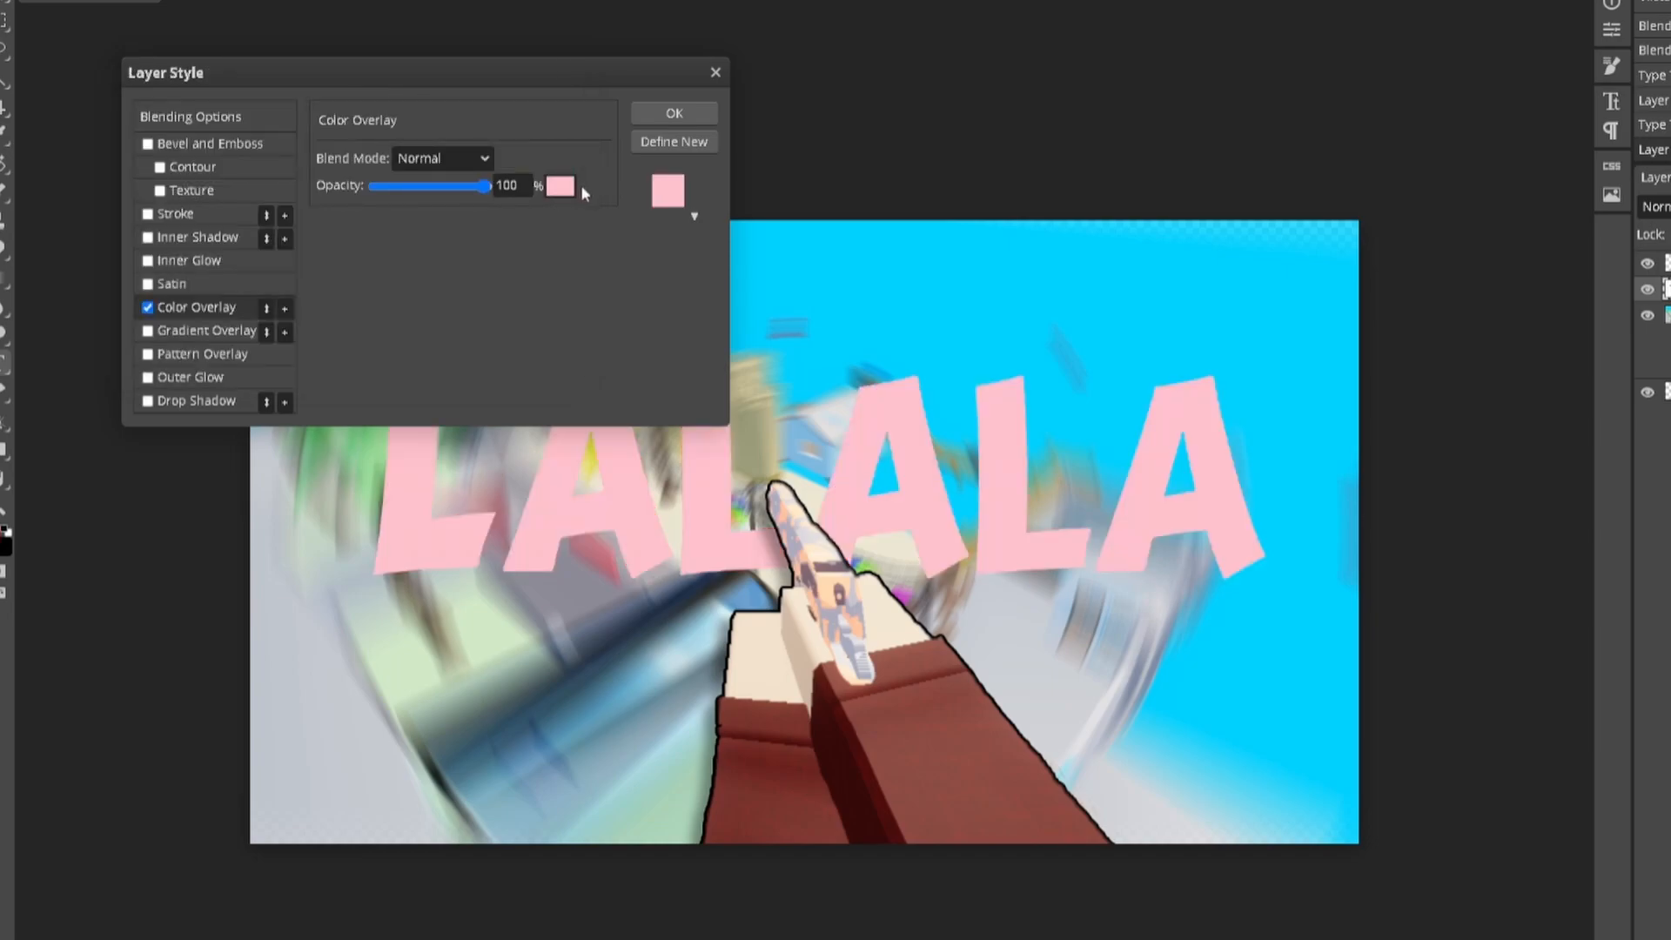
left_click(561, 187)
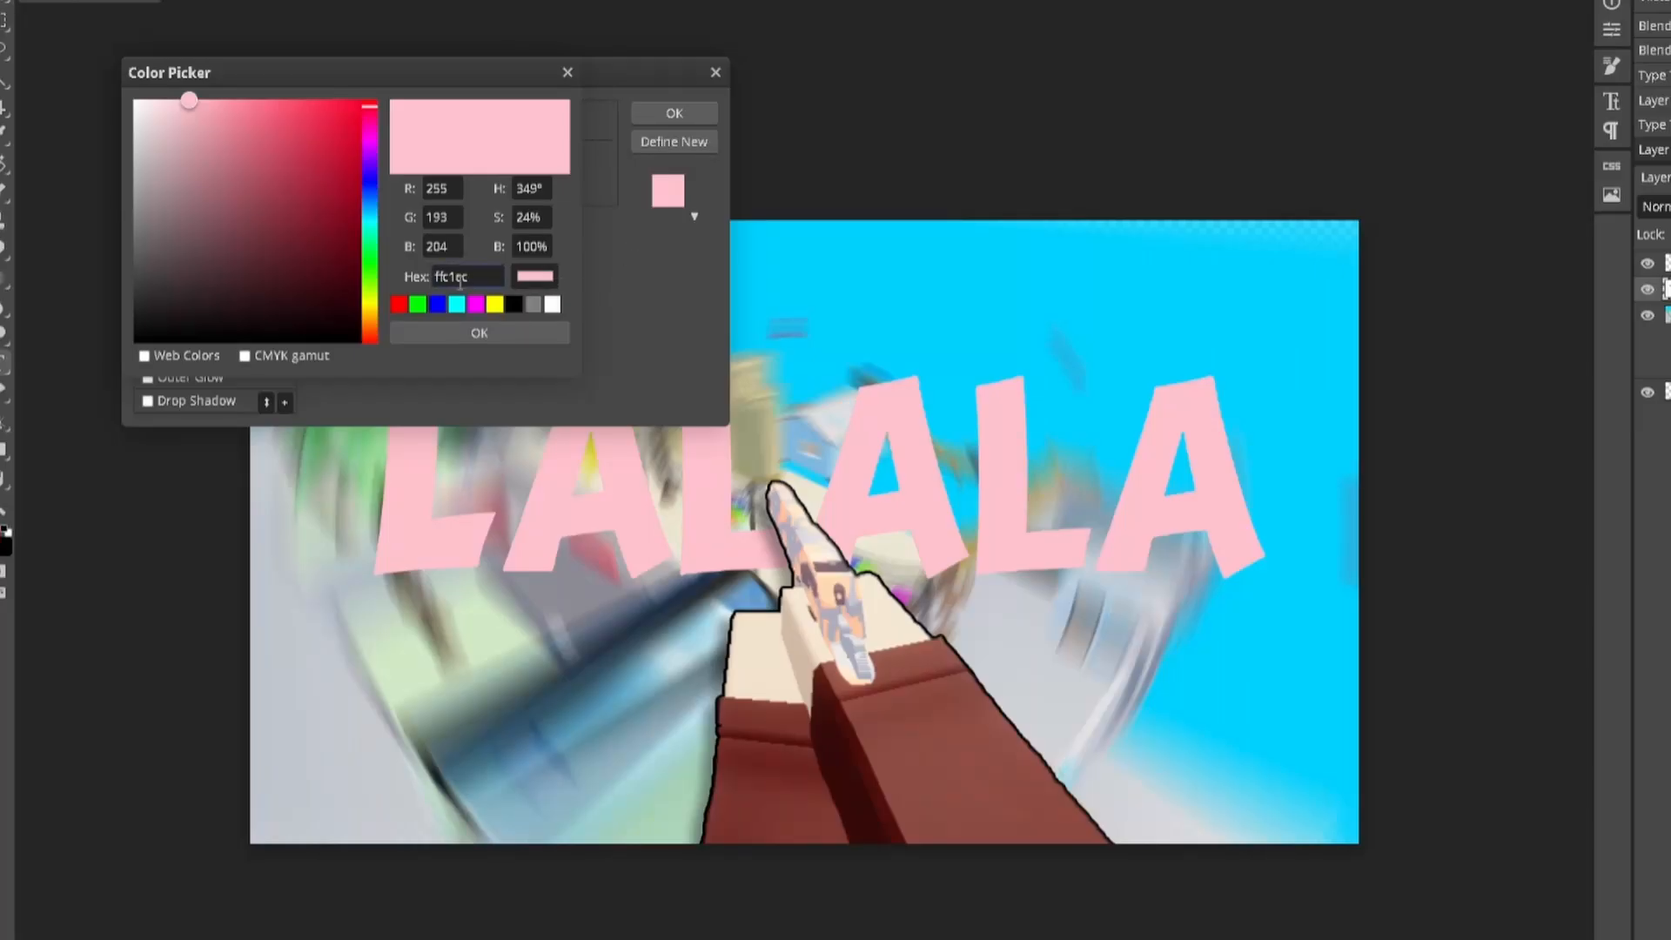
left_click(455, 277)
Step: Deepen the title overlay to pink ff4e6d and add a 4 px black stroke outline
left_click_drag(501, 282, 416, 282)
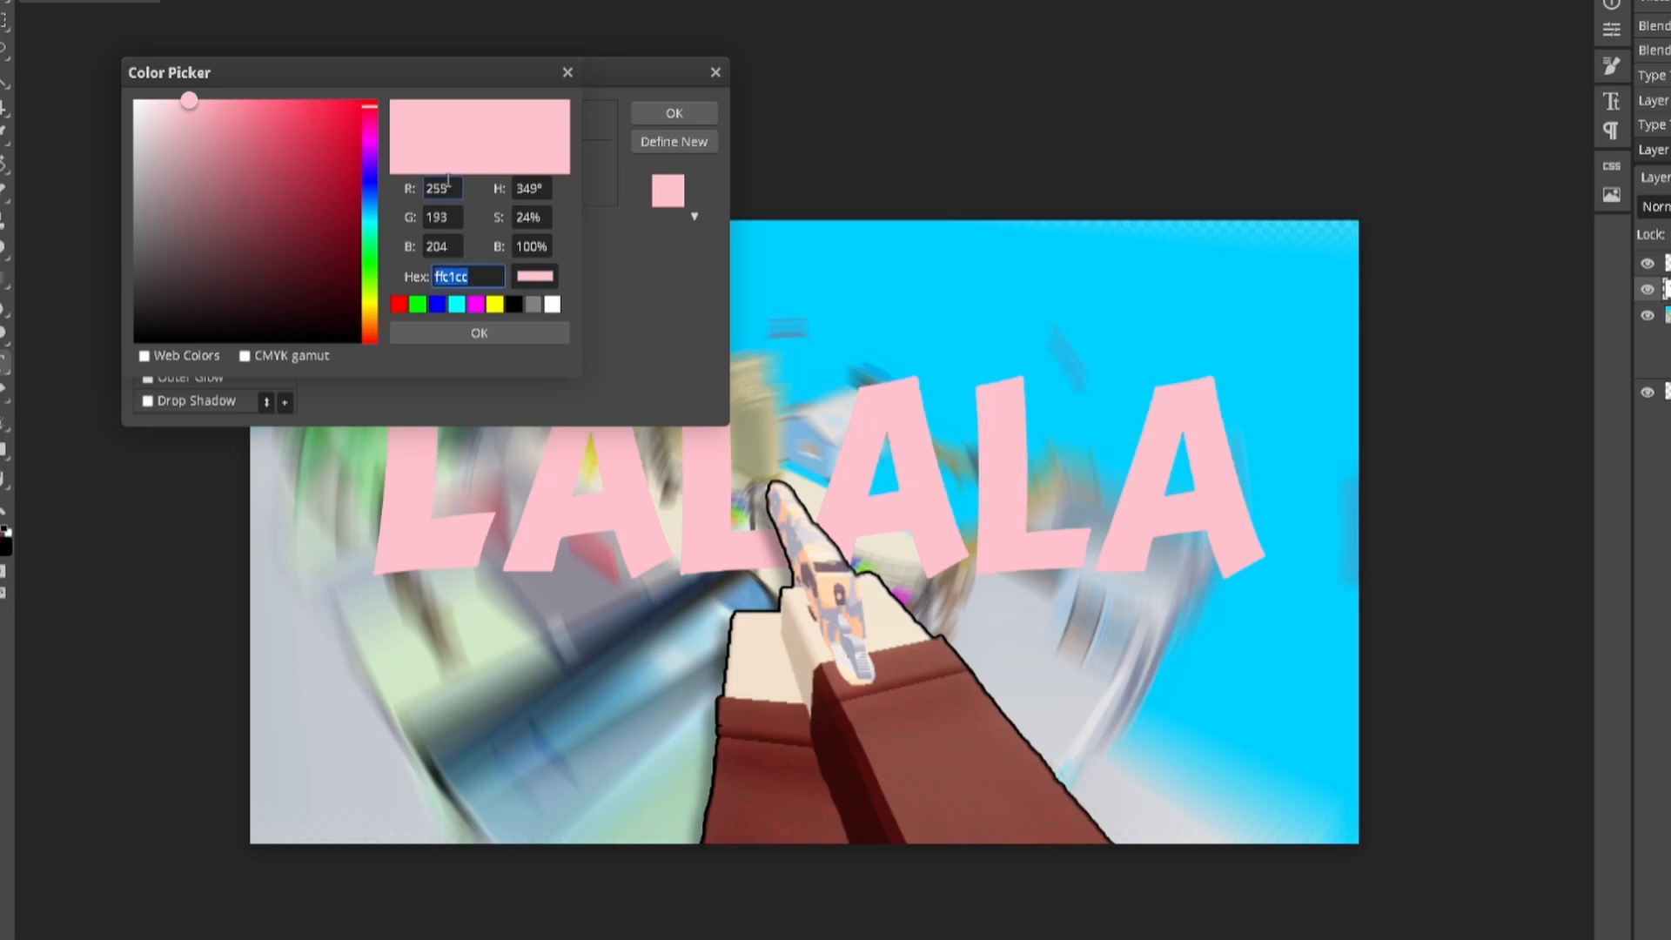
left_click(449, 187)
left_click(456, 247)
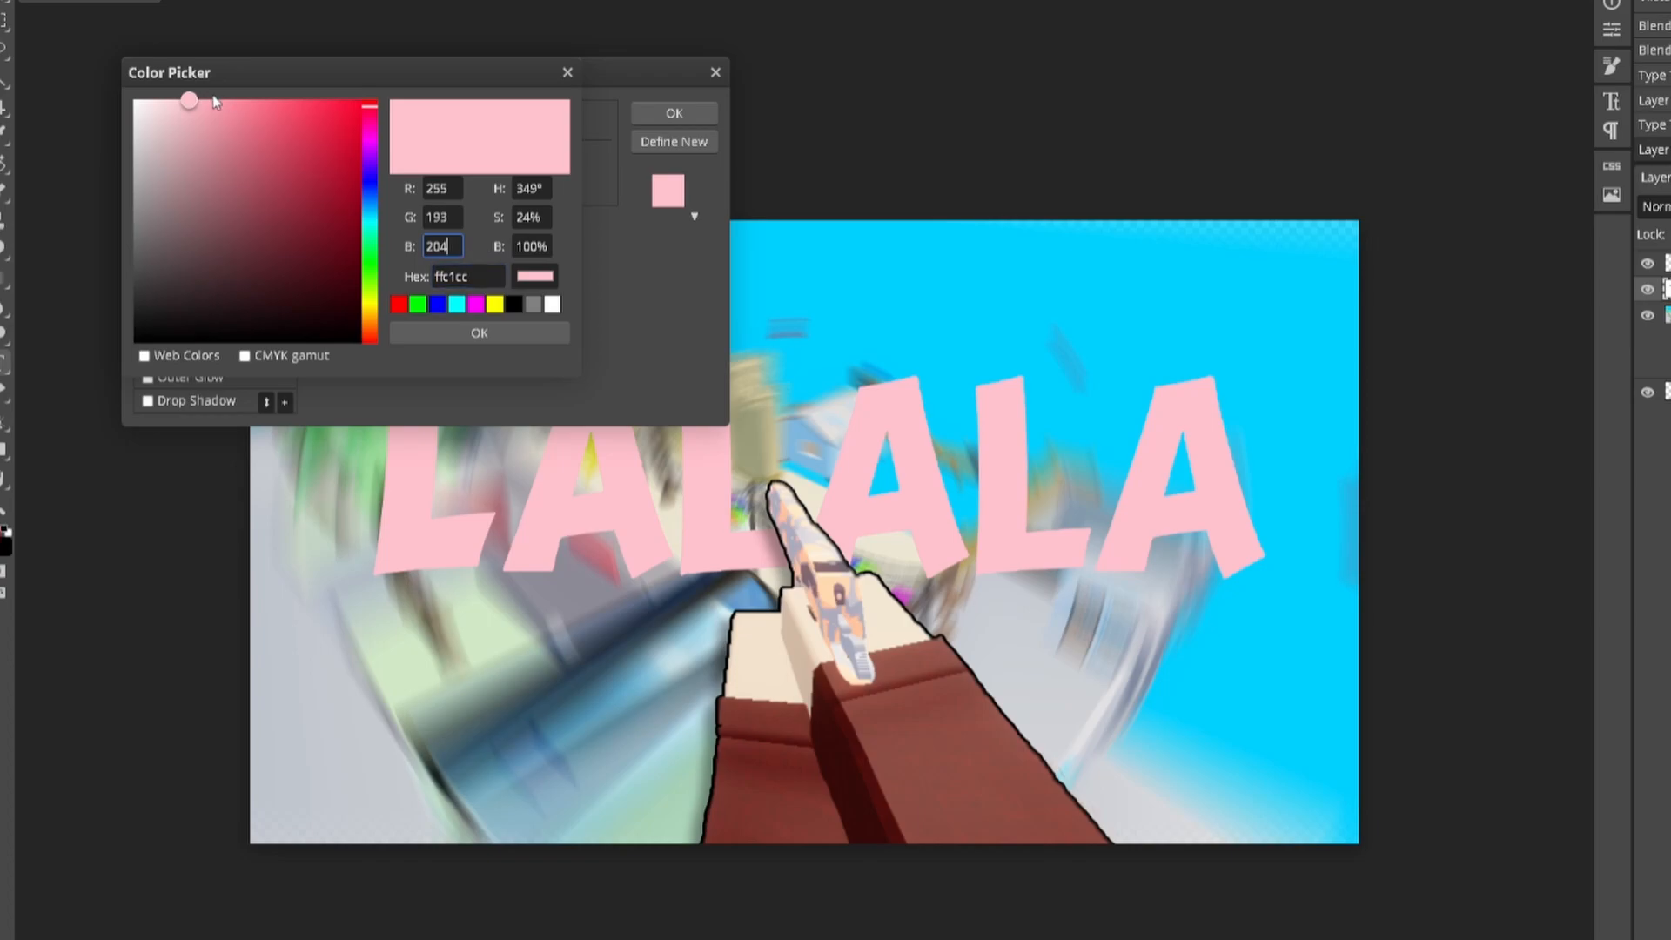
left_click_drag(189, 102, 302, 102)
left_click(498, 334)
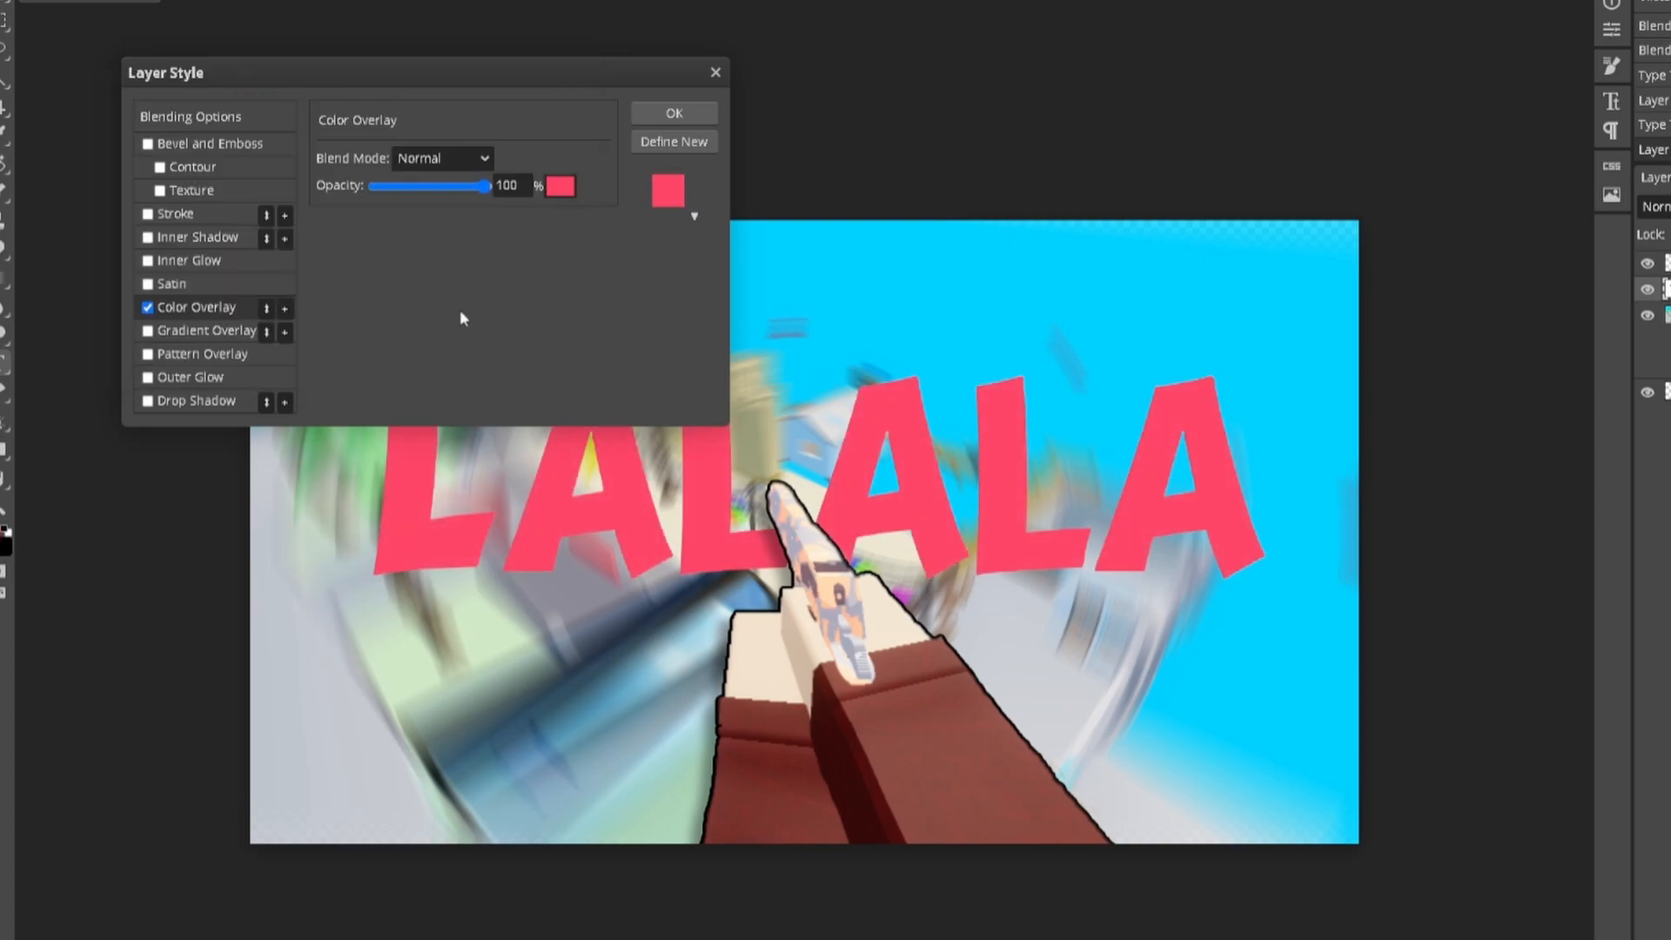
left_click(198, 212)
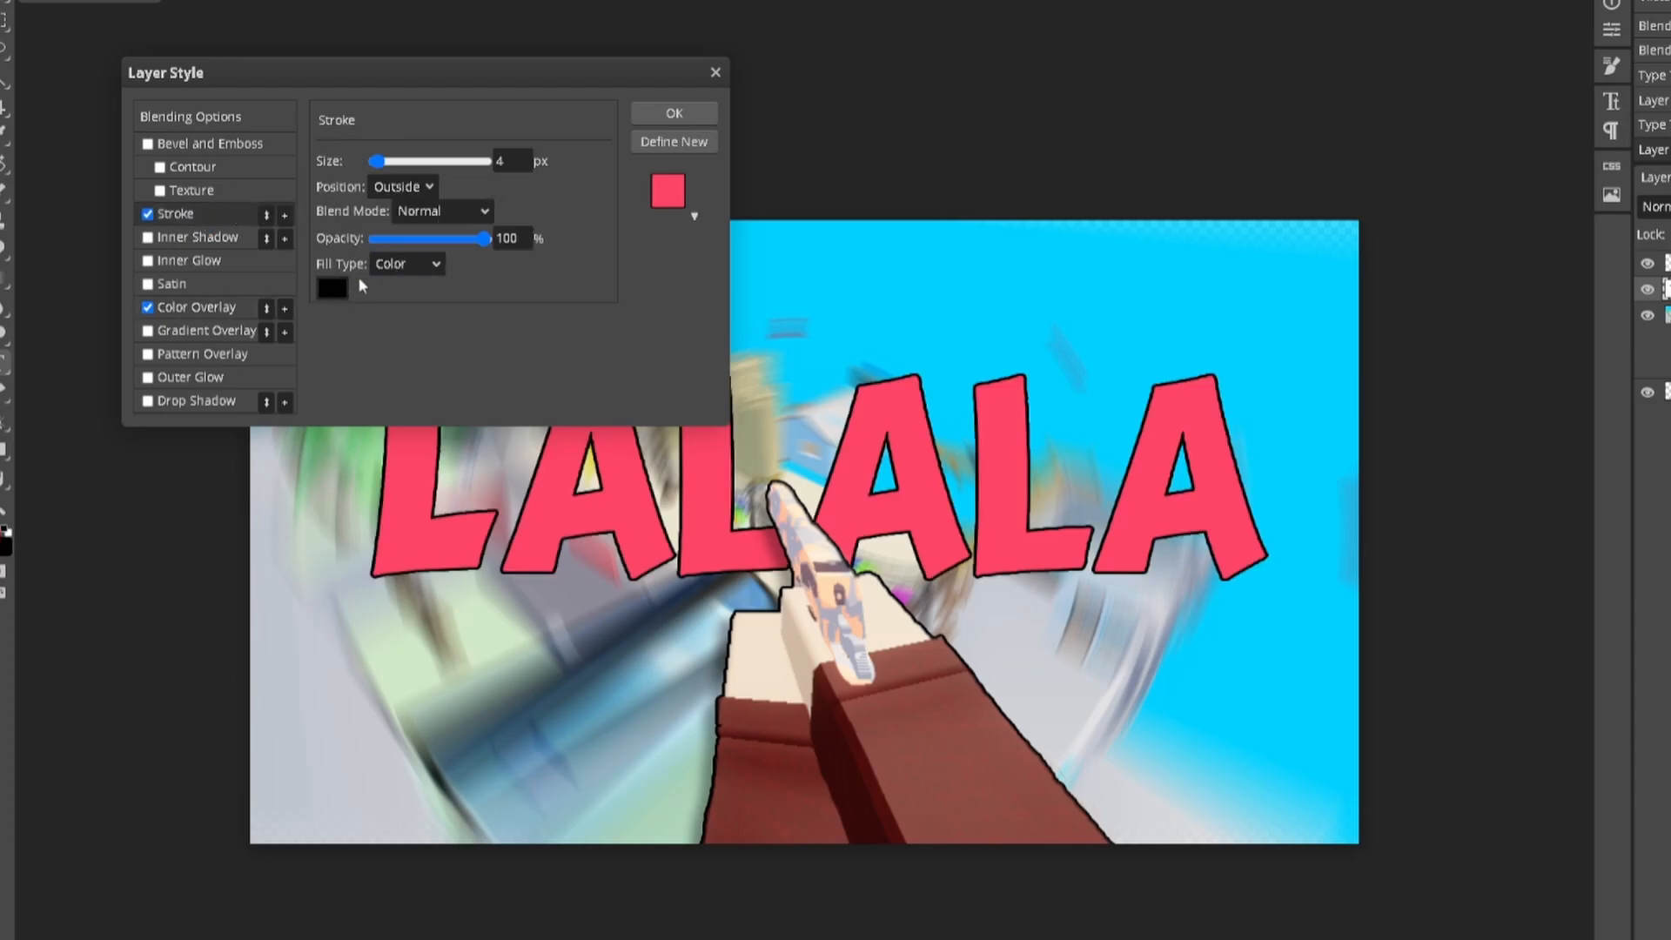
Step: Switch the LALALA stroke colour to white and raise its size to 8 px
left_click(332, 288)
left_click(552, 305)
left_click(525, 333)
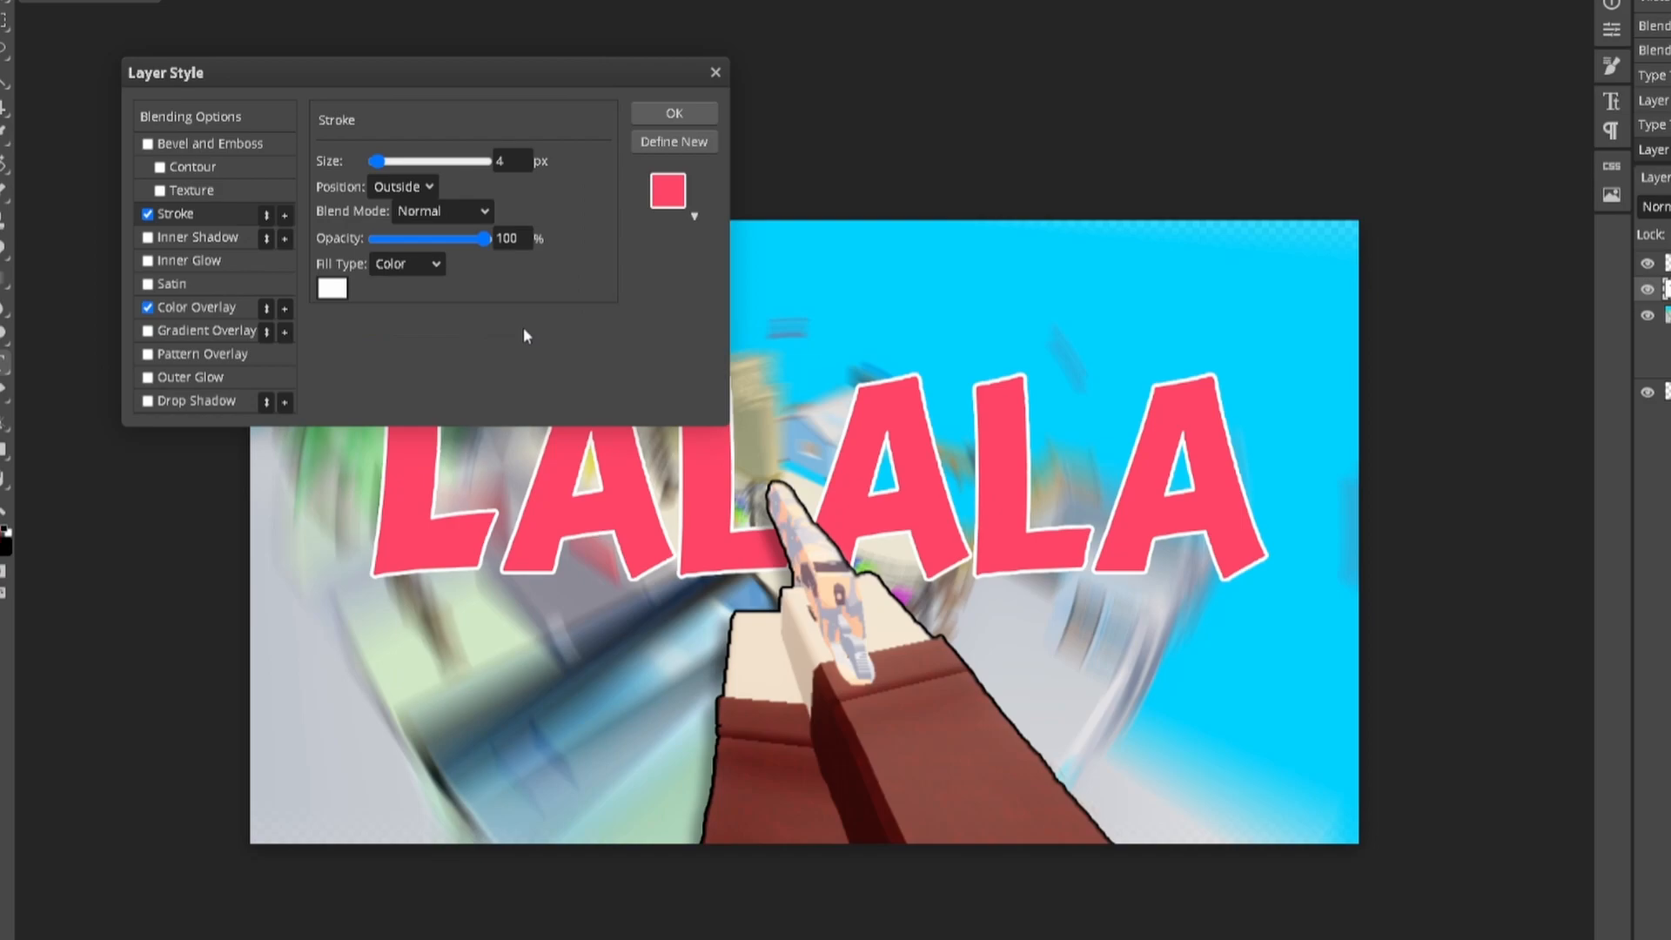
left_click(342, 294)
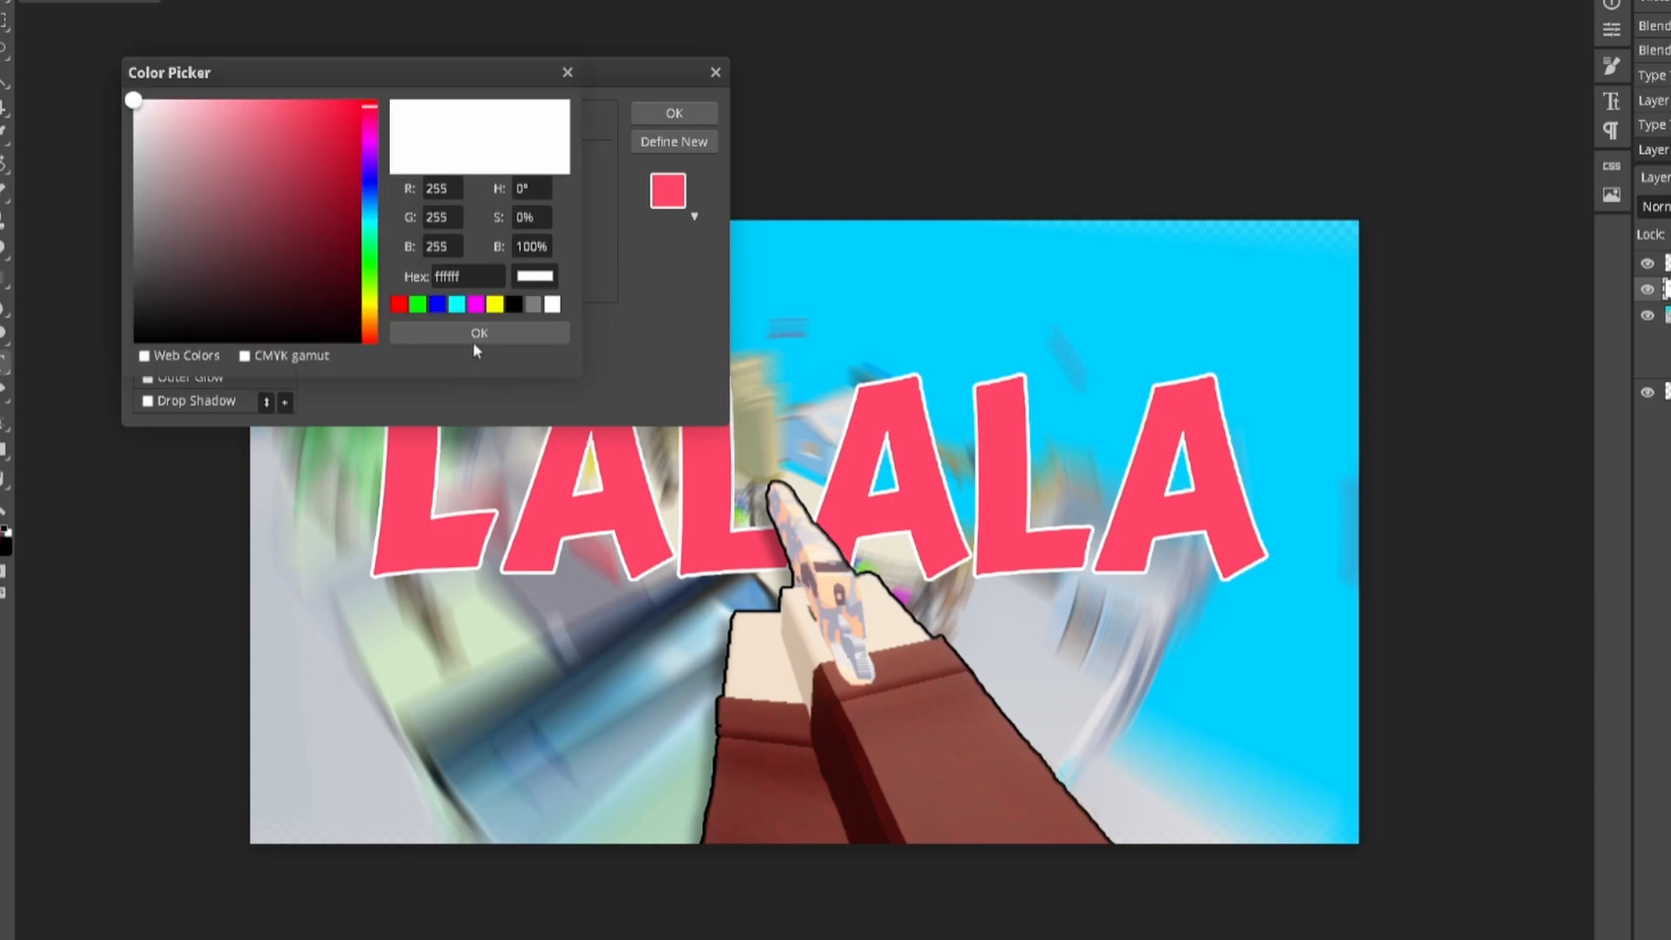
left_click(517, 305)
left_click(511, 335)
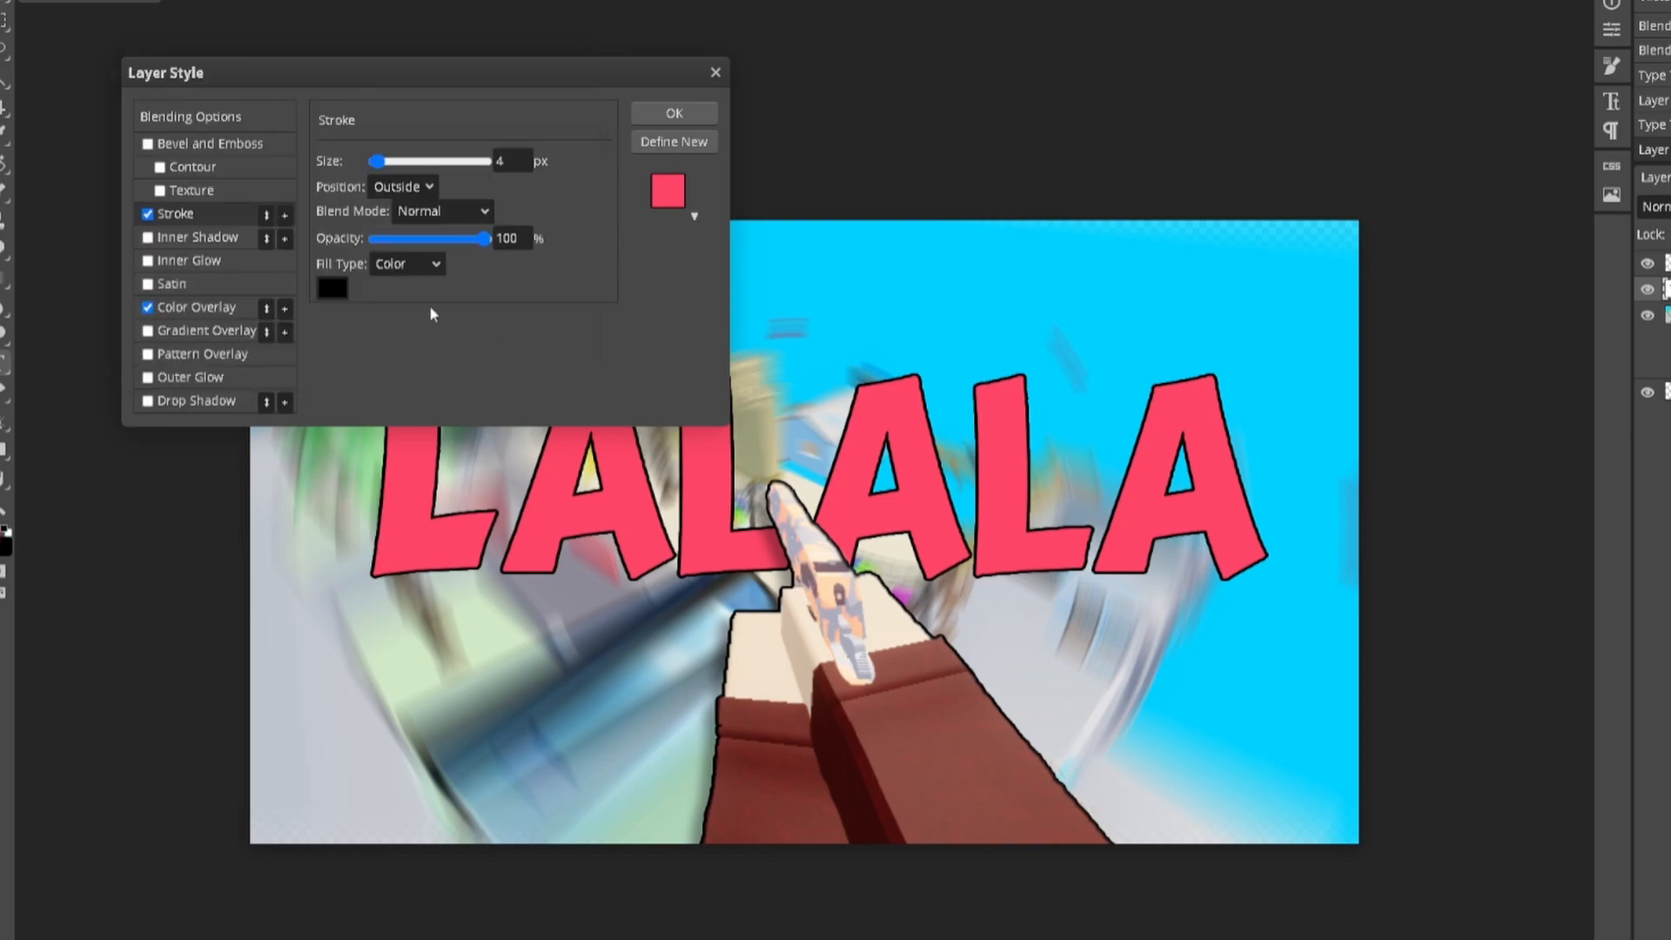
left_click(336, 290)
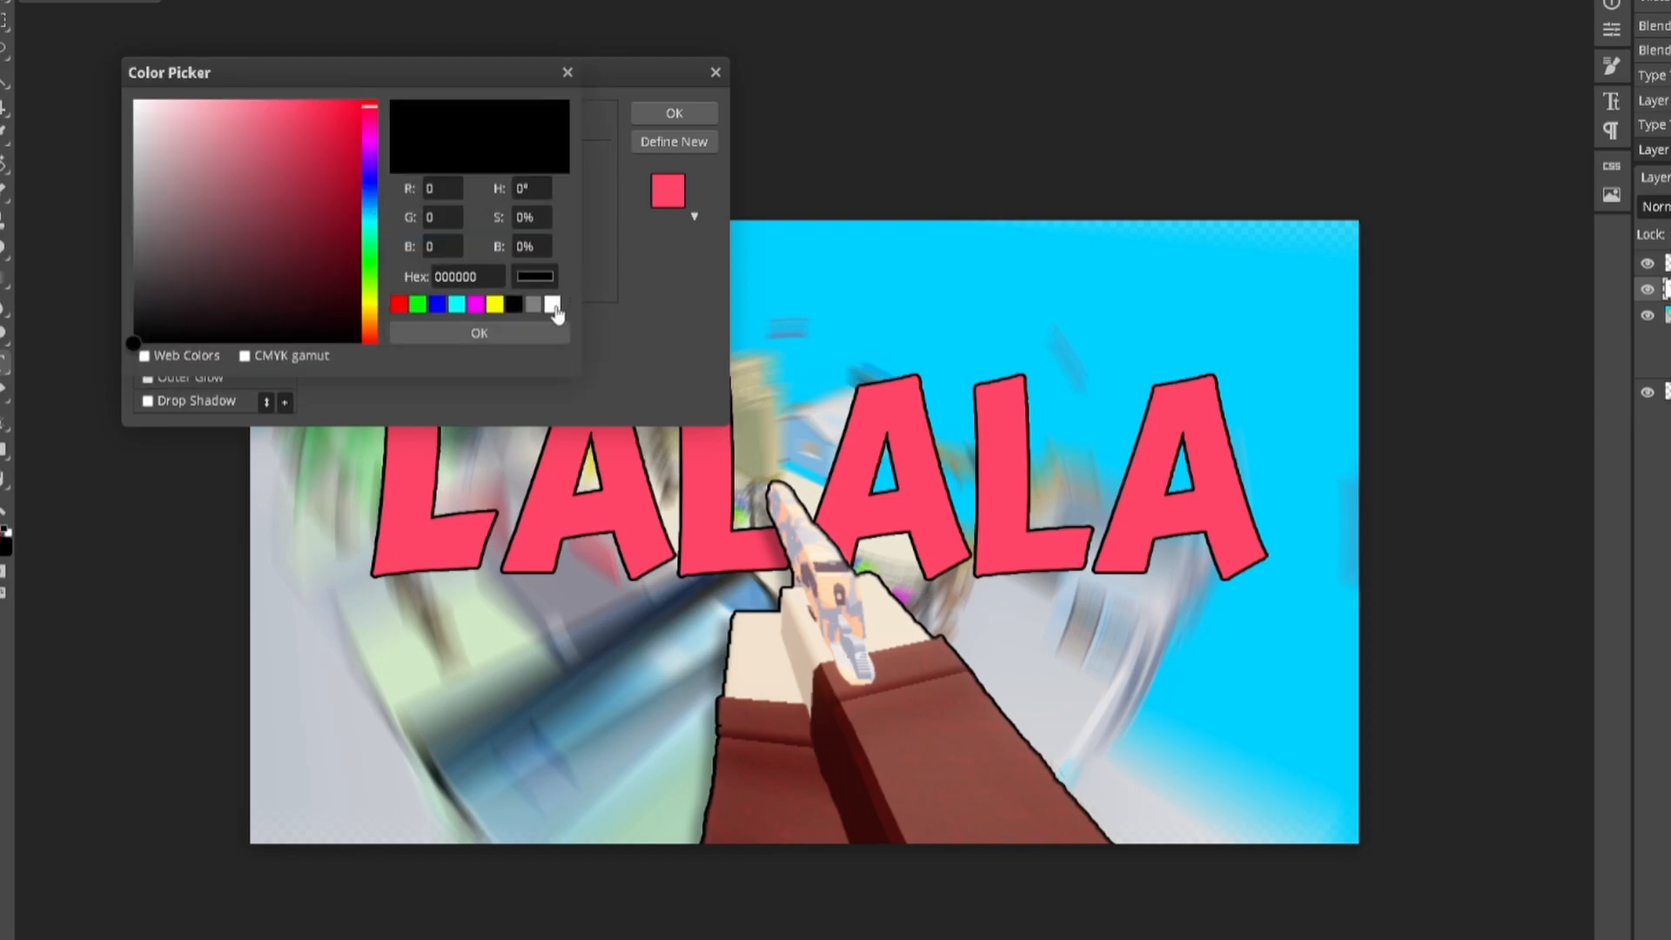
left_click(552, 304)
left_click(545, 331)
left_click_drag(375, 162, 383, 168)
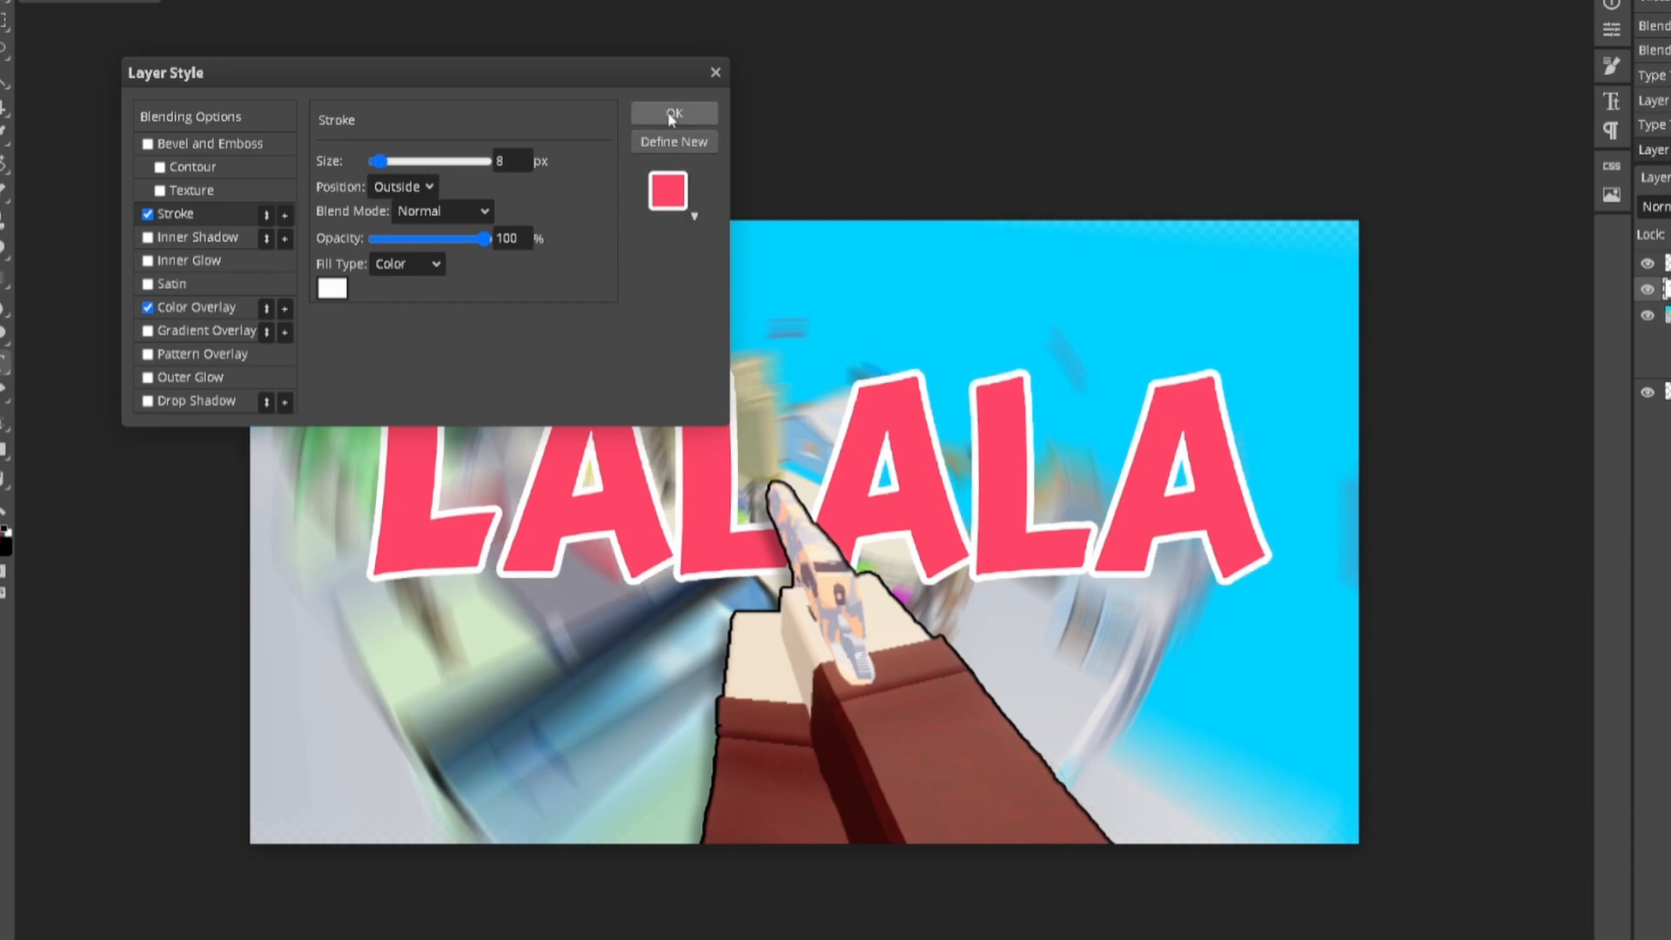
Step: Enable Bevel and Emboss on the title and set its depth to about 196%
left_click(148, 145)
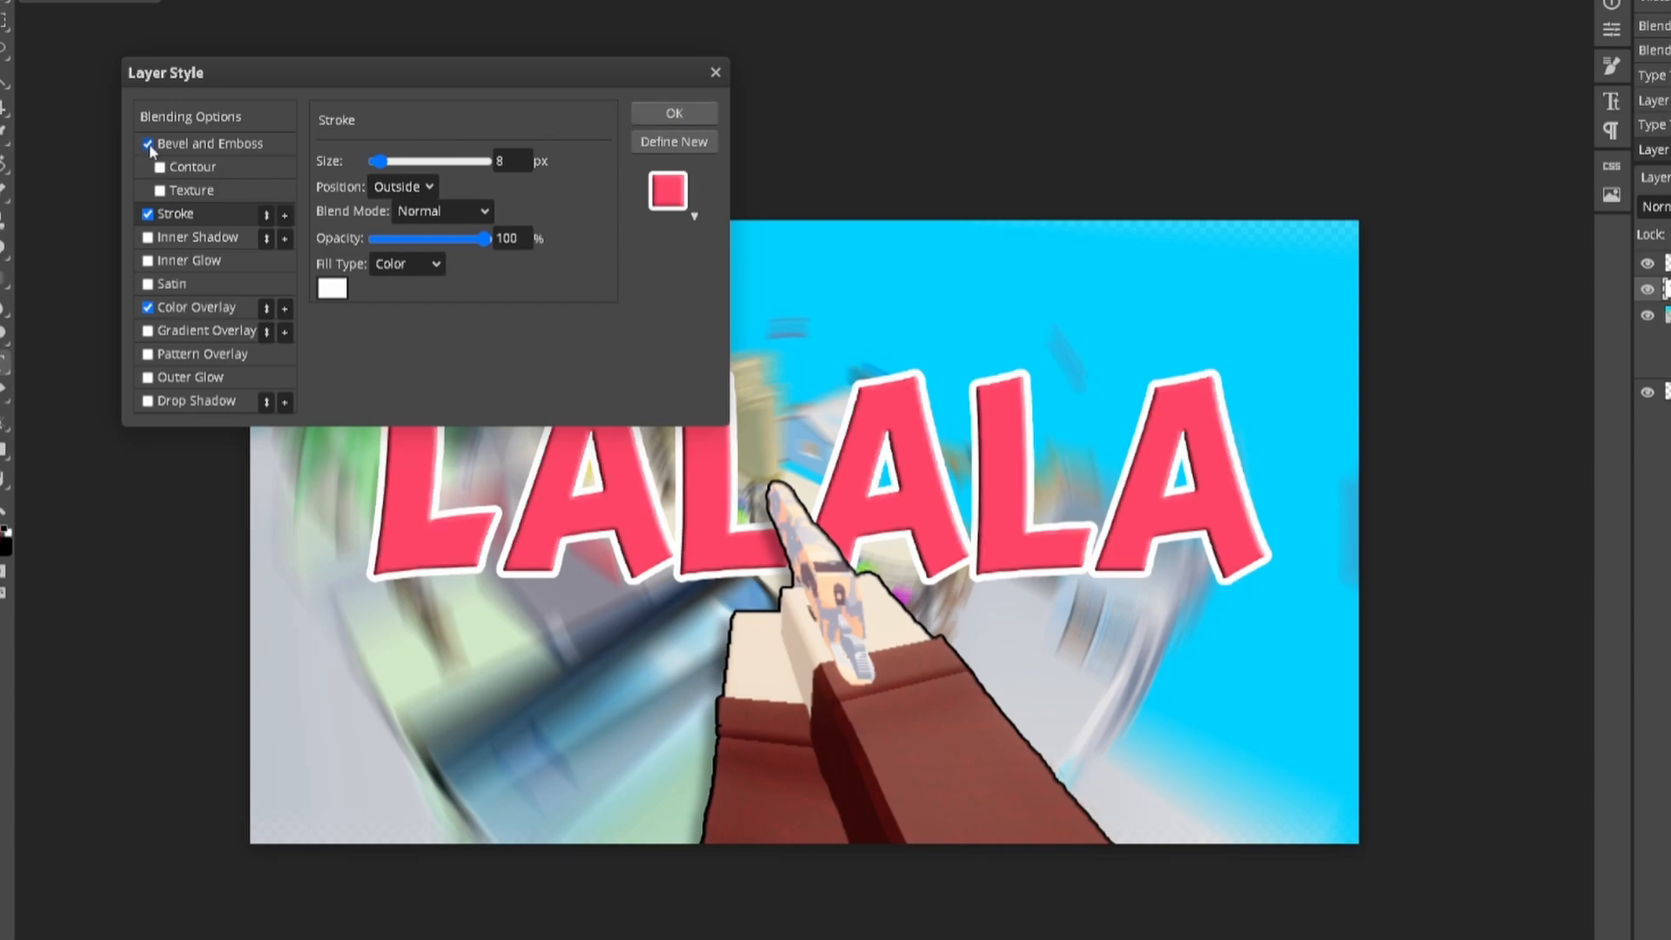
left_click(219, 154)
left_click_drag(383, 211, 423, 219)
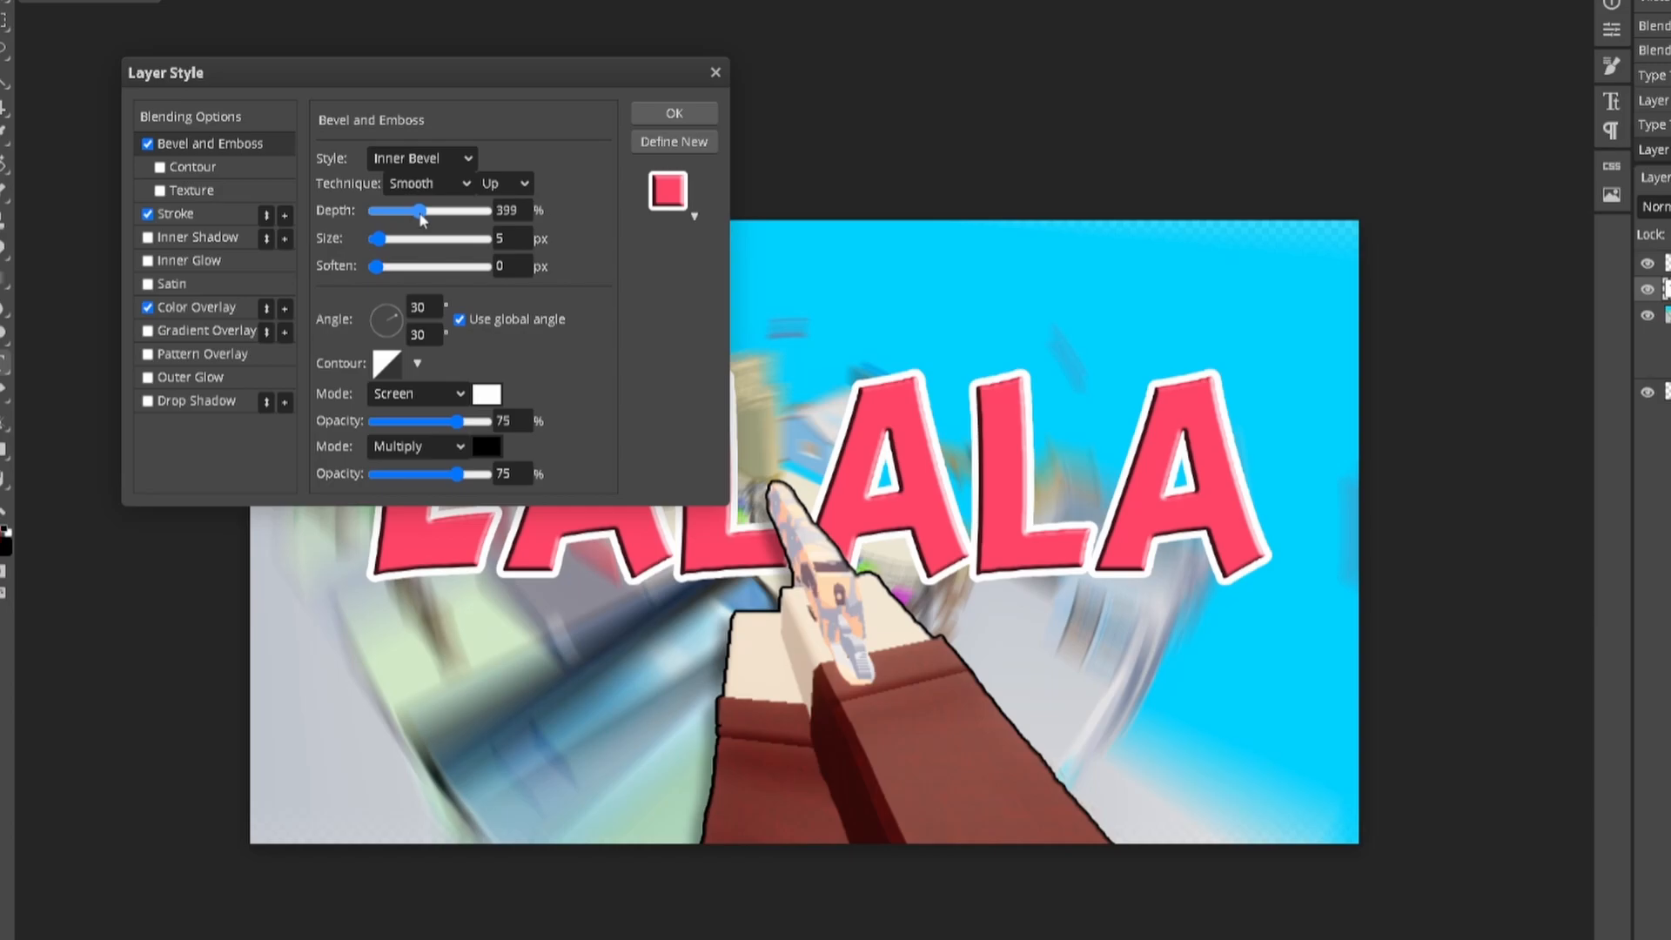
left_click_drag(501, 106, 592, 40)
left_click_drag(492, 197, 475, 195)
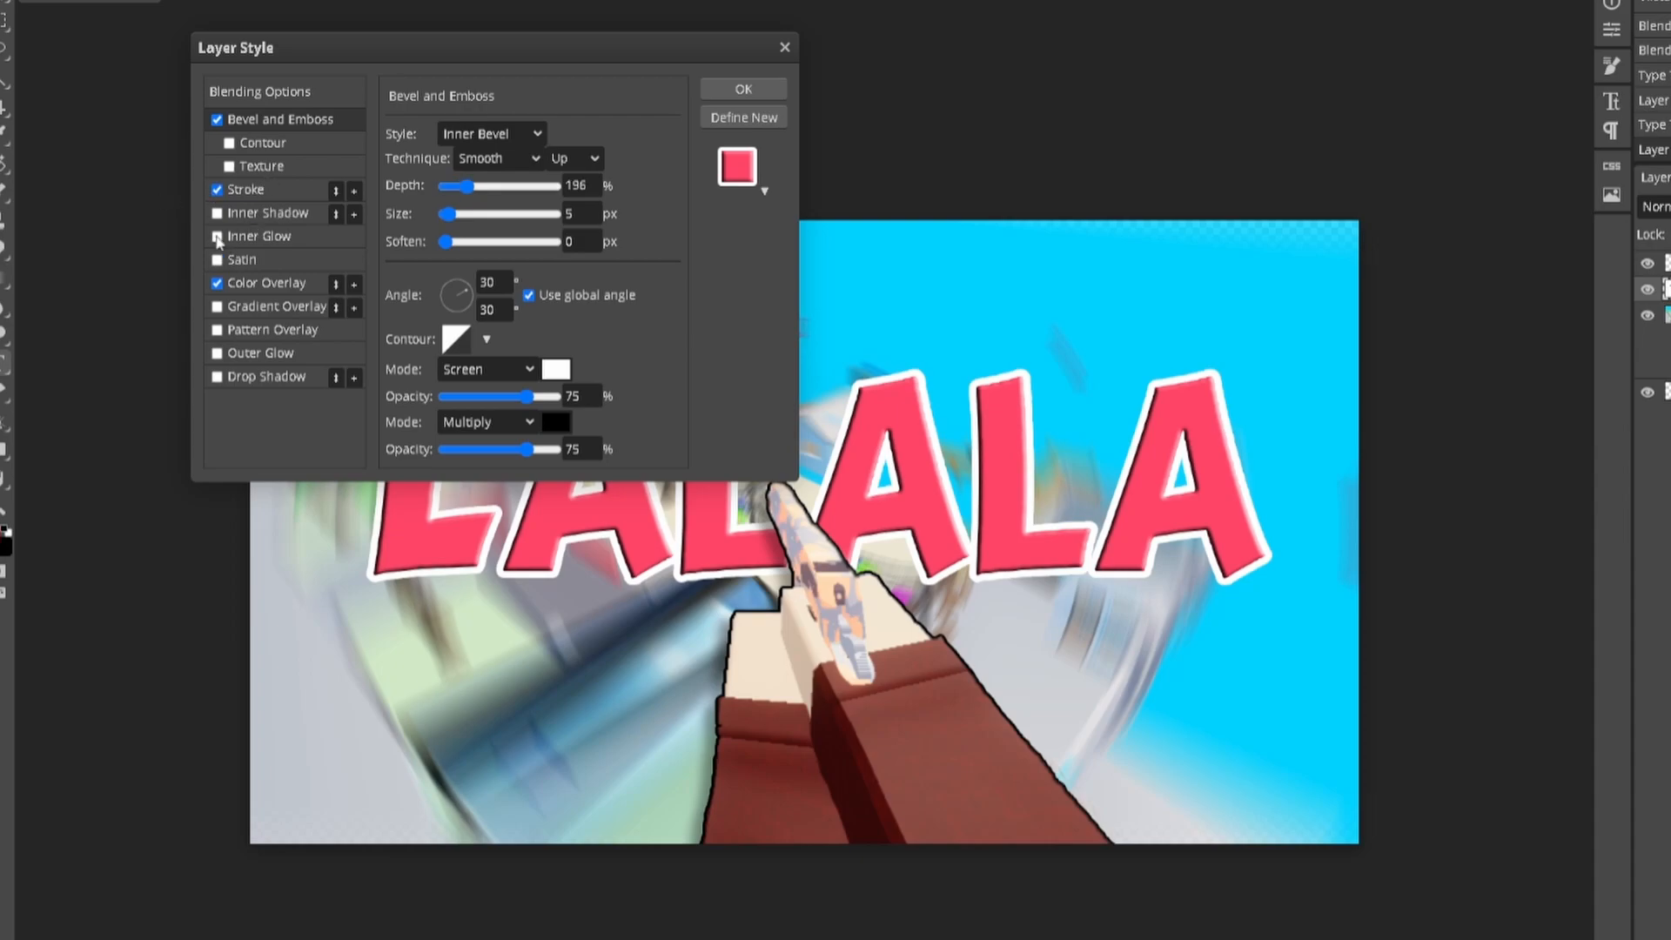
Step: Add a wider-spread outer glow and a drop shadow angled at -151 to the title
left_click(246, 240)
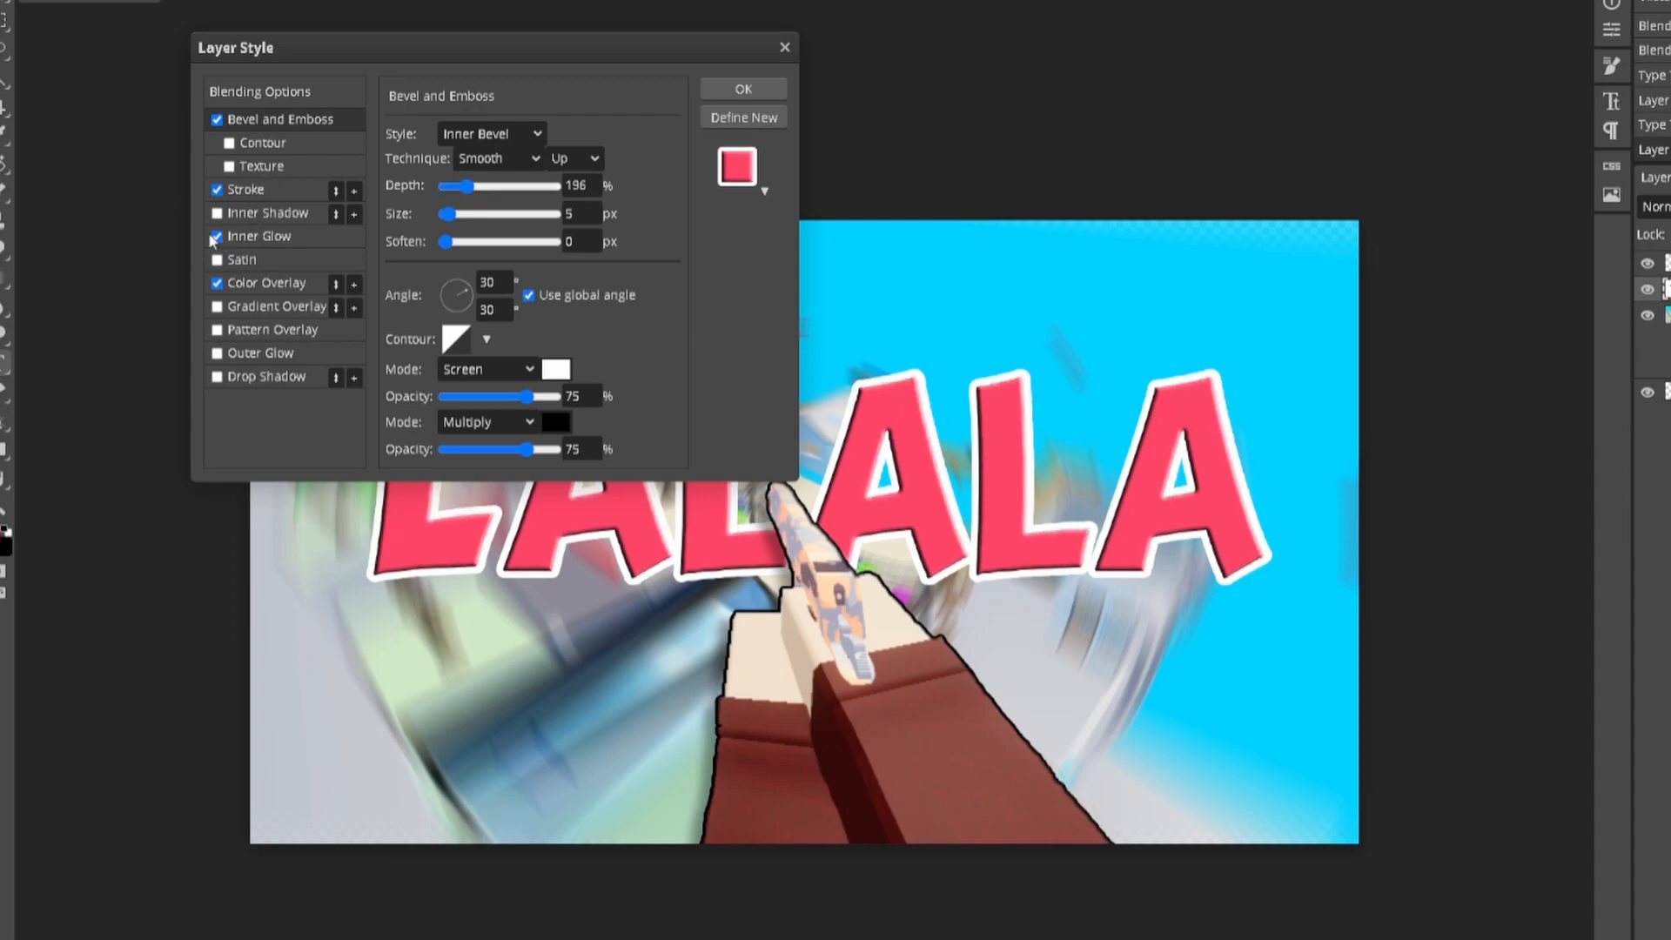
left_click(217, 238)
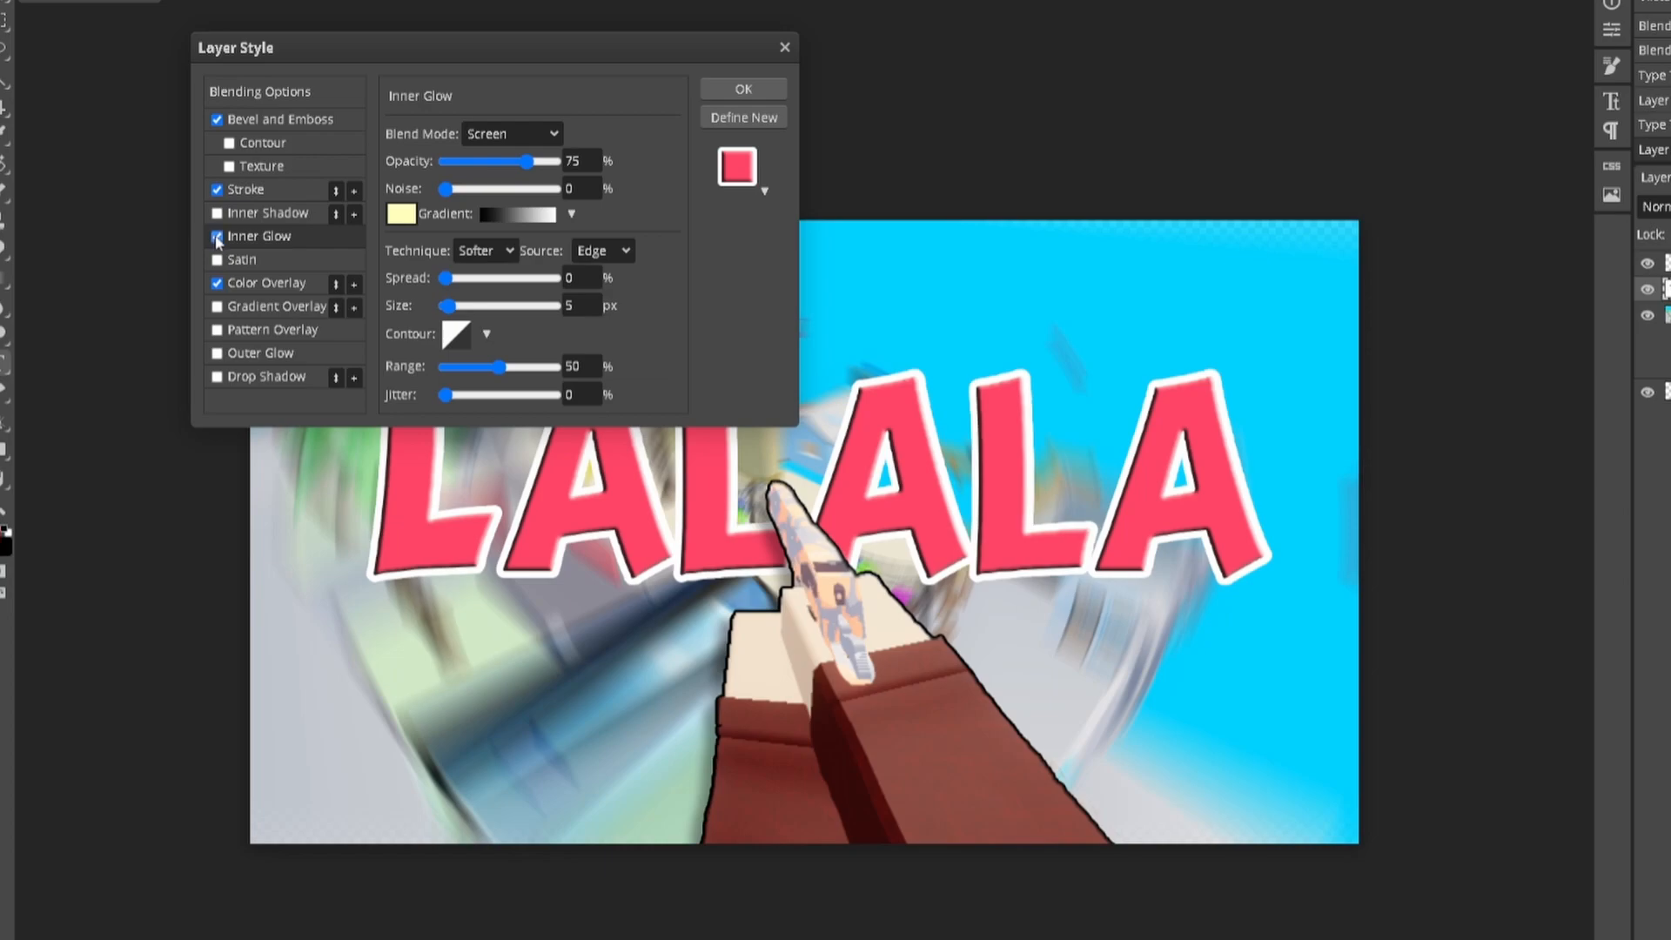
left_click(217, 353)
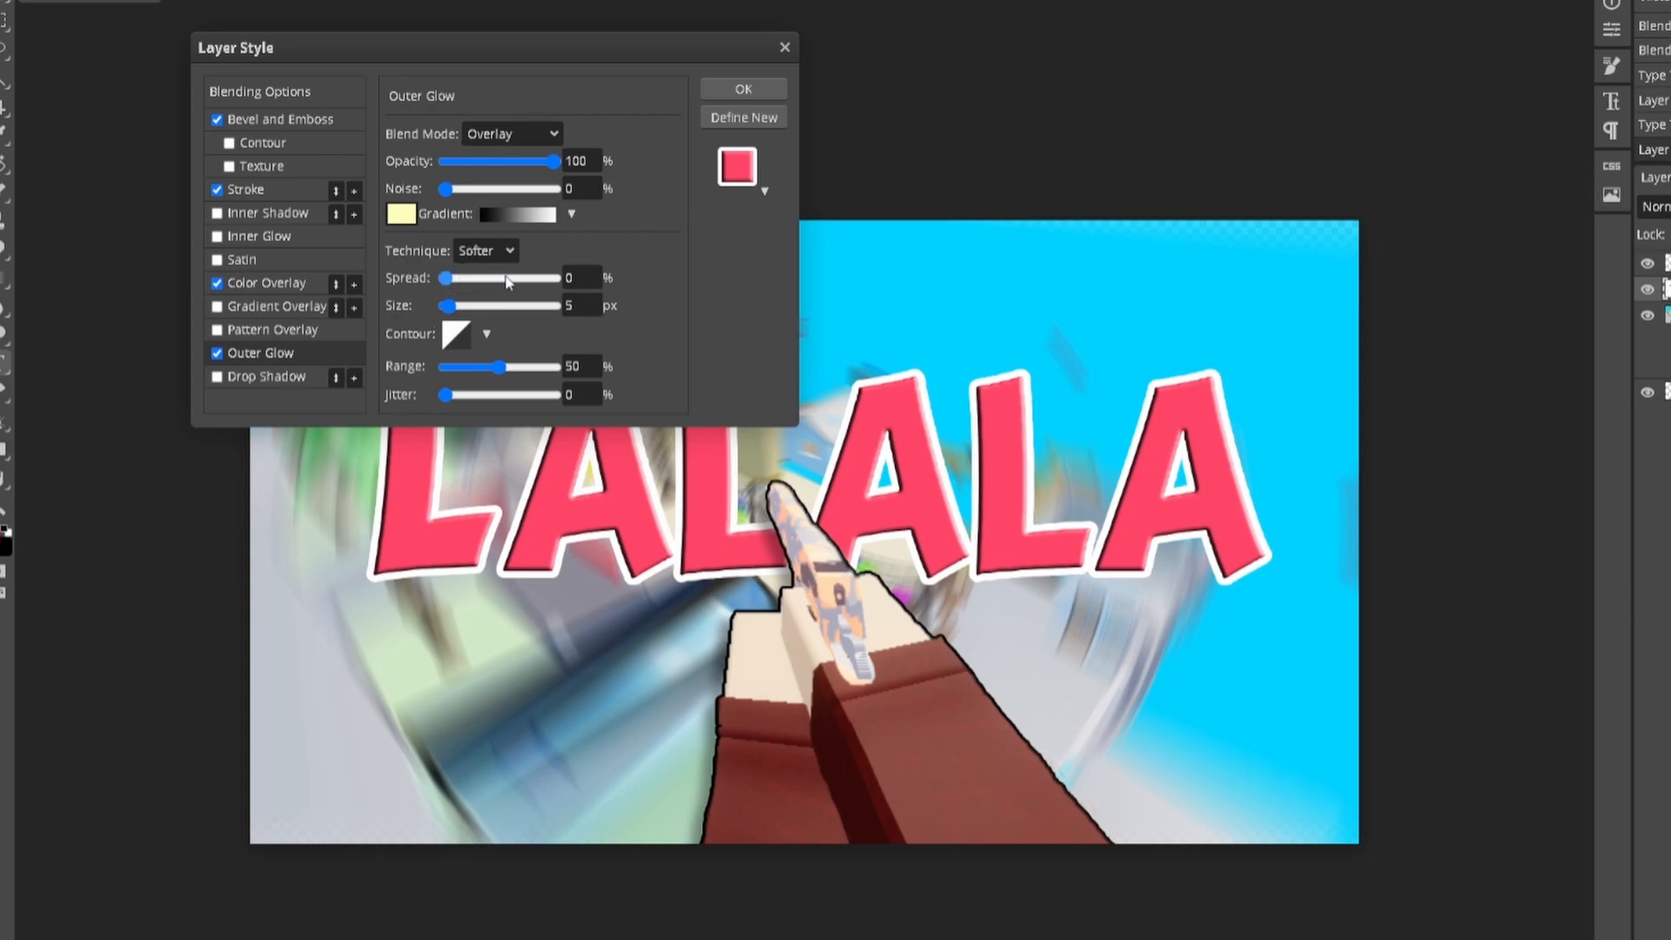
left_click_drag(445, 278, 497, 287)
left_click(294, 381)
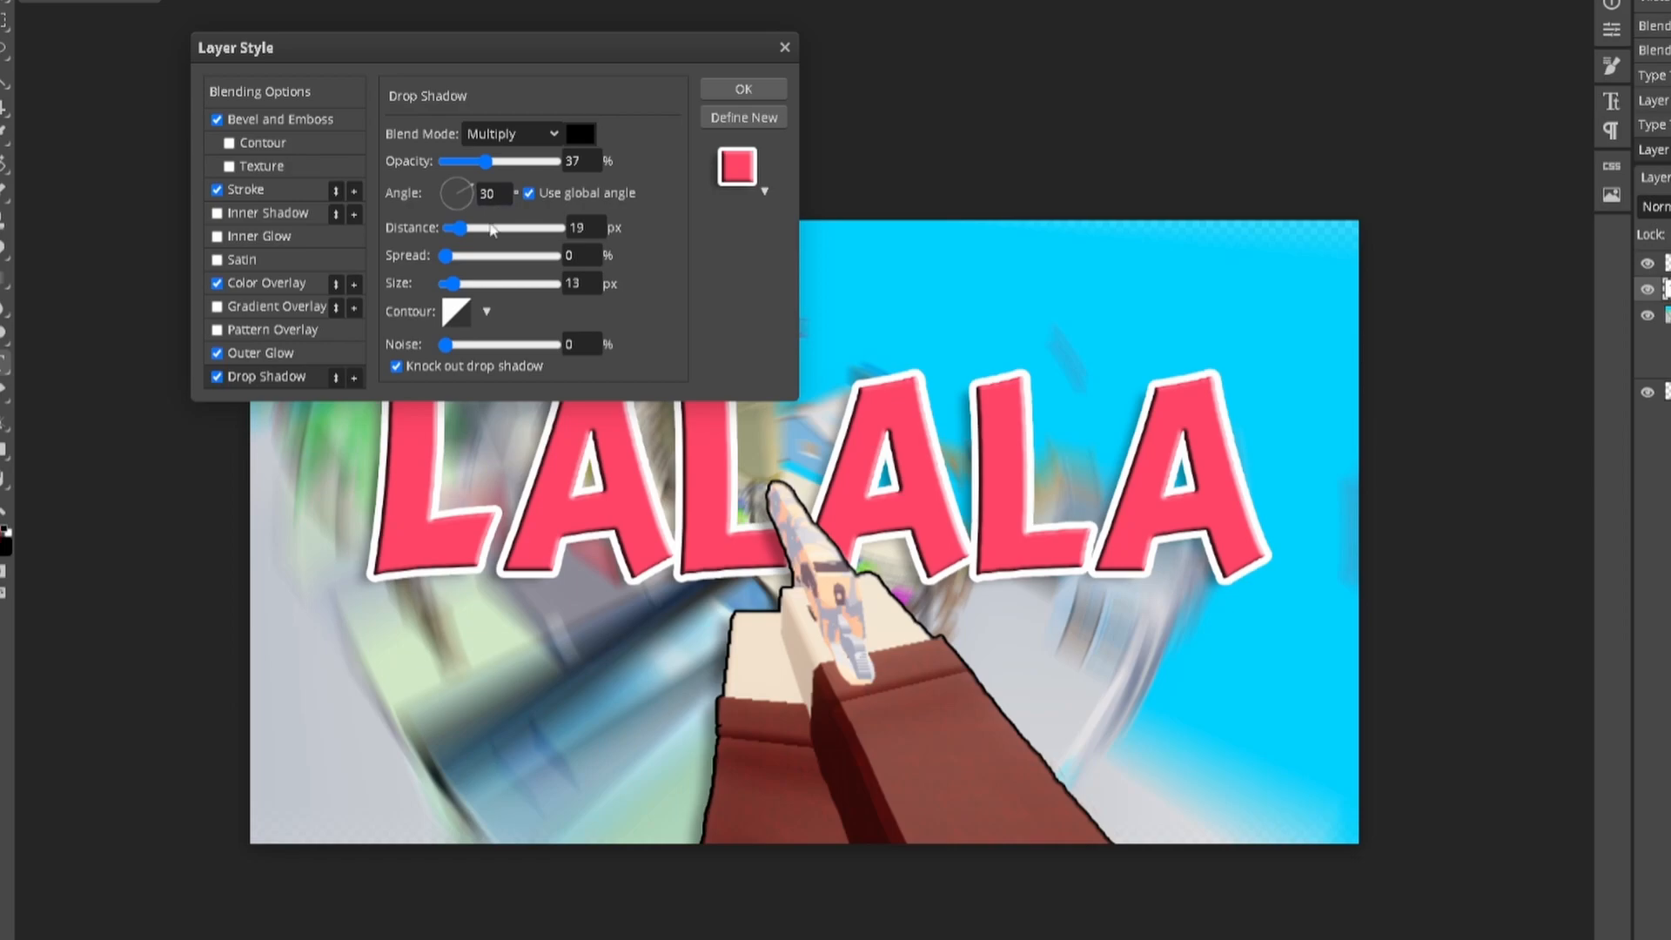
mouse_move(471, 195)
left_mouse_down()
mouse_move(463, 213)
mouse_move(442, 199)
mouse_move(467, 196)
left_mouse_up()
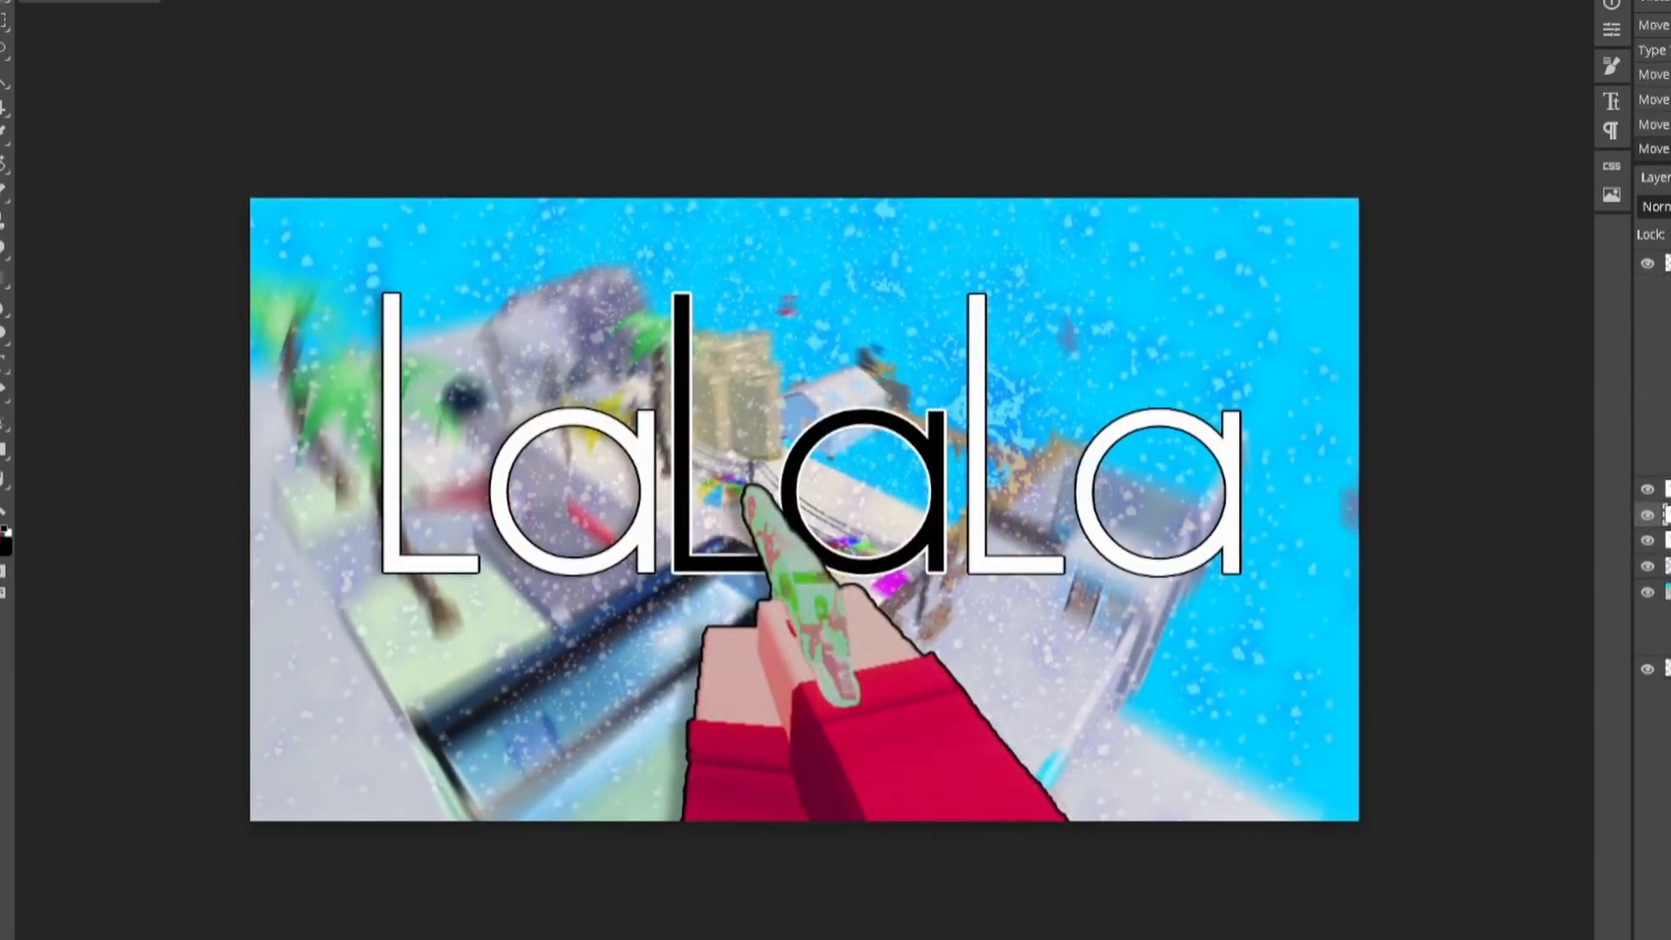
scroll(804, 520, "up", 1)
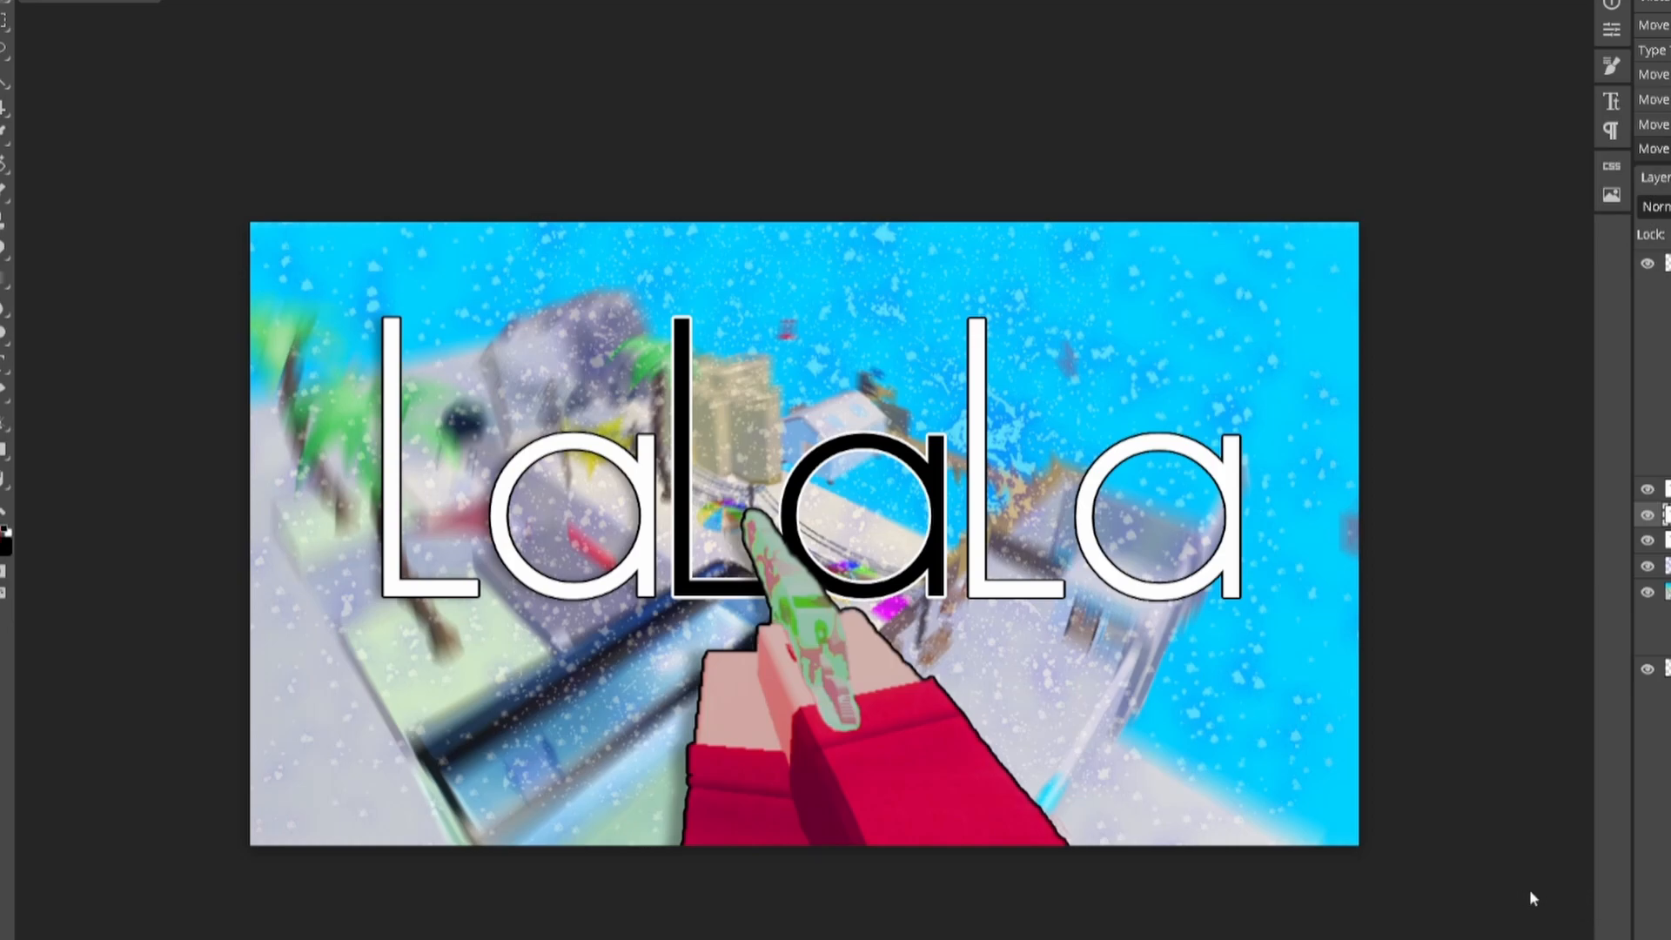
left_click(1666, 540)
left_click(1666, 264)
left_click(1668, 264)
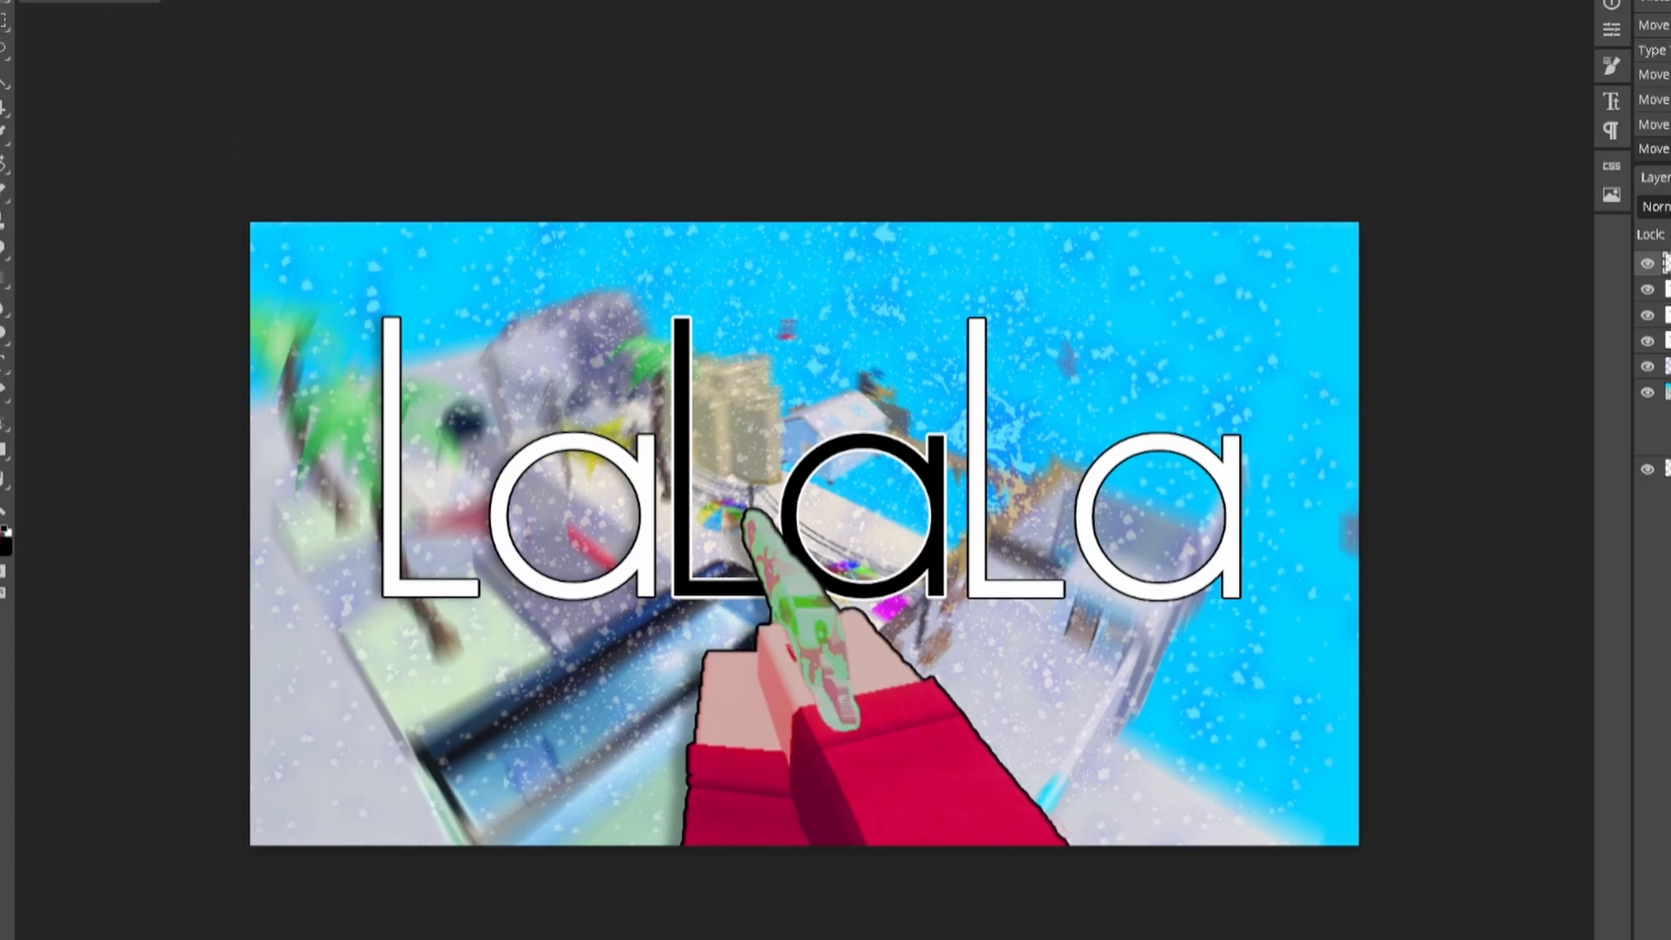
Step: Apply a Hue/Saturation adjustment with Lightness -5 to slightly darken the scene
left_click(37, 0)
mouse_move(87, 0)
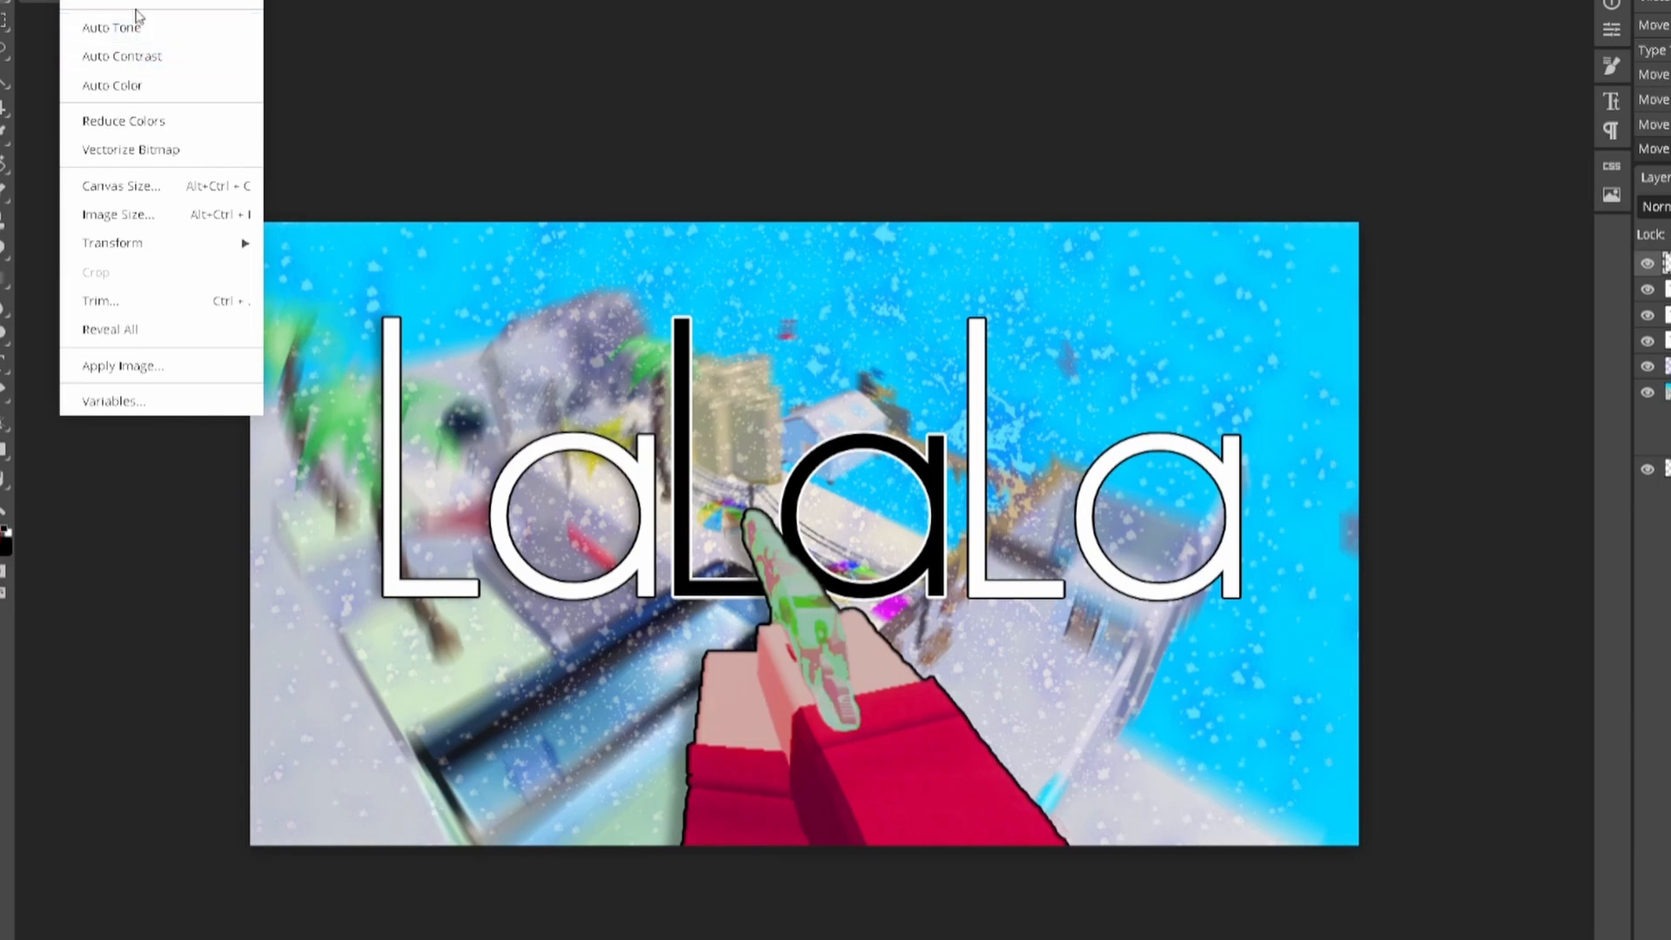
mouse_move(136, 7)
left_click(335, 143)
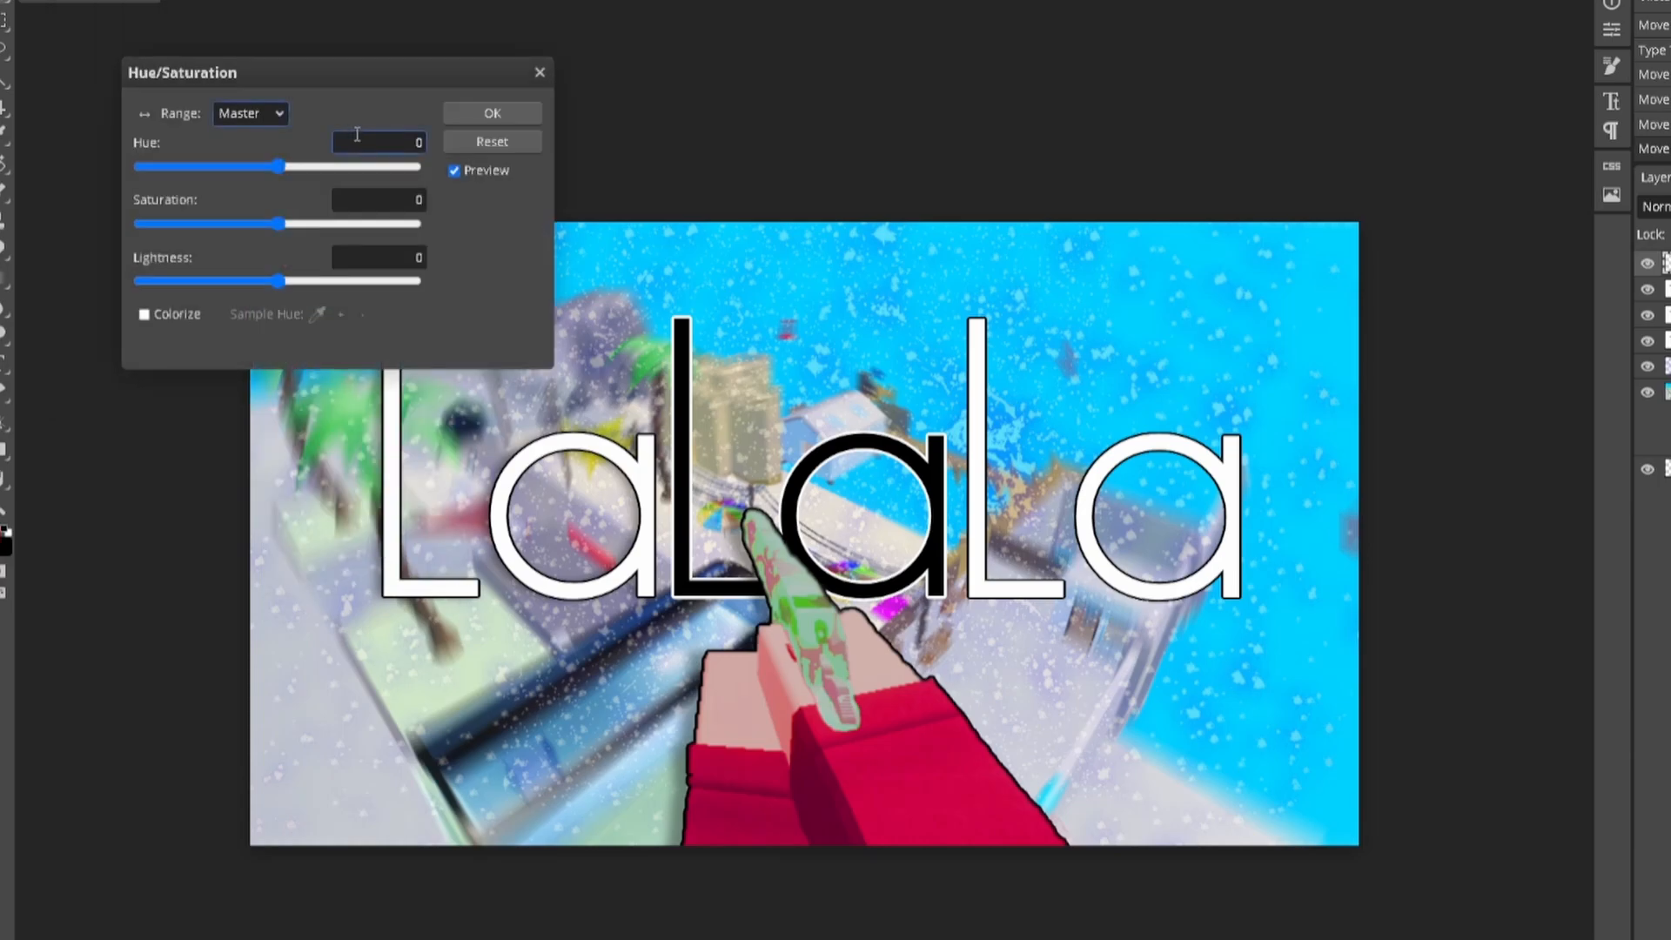
mouse_move(279, 280)
left_mouse_down()
mouse_move(306, 284)
mouse_move(271, 281)
left_mouse_up()
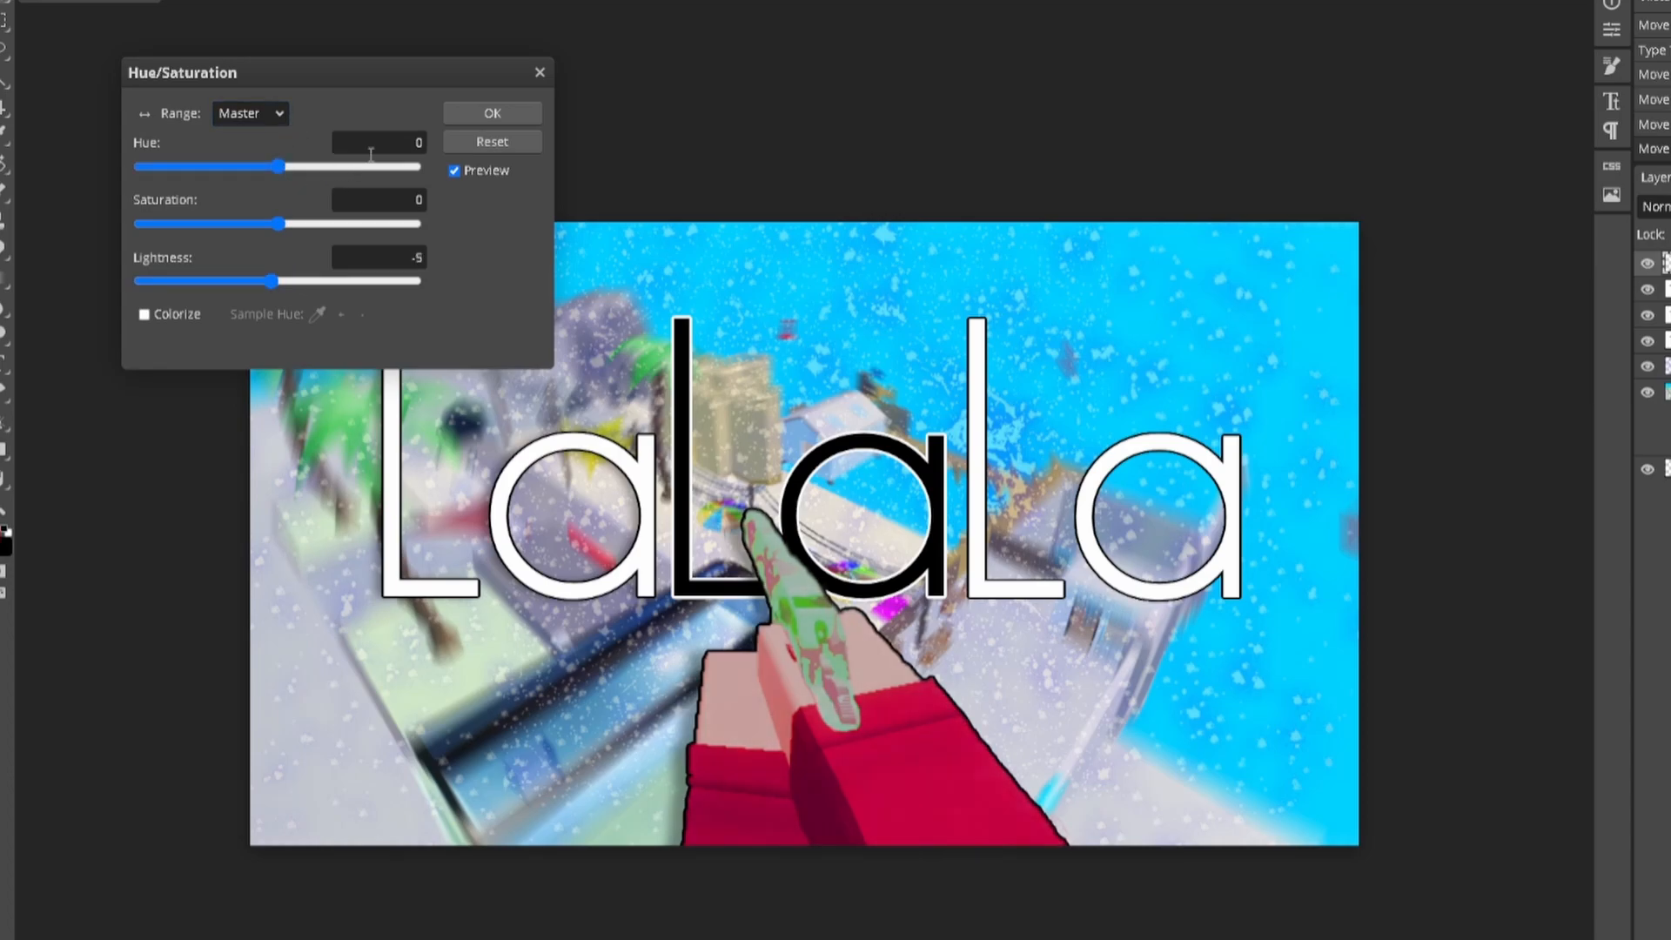
left_click(370, 148)
left_click(492, 113)
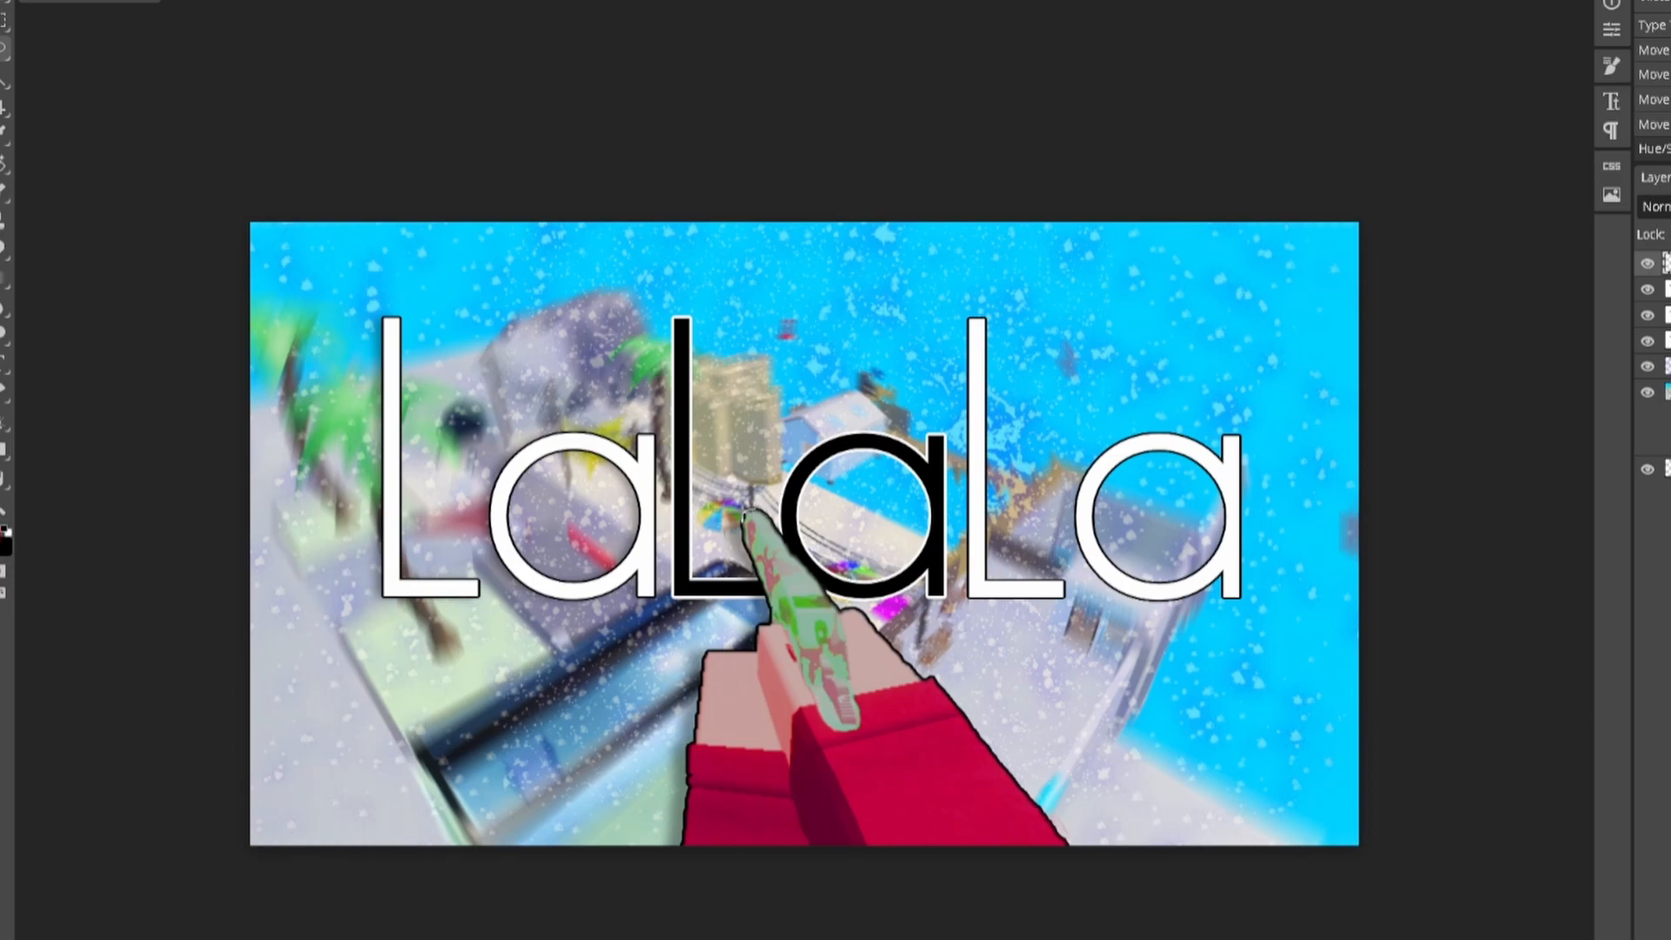
mouse_move(760, 590)
left_mouse_down()
mouse_move(831, 716)
mouse_move(864, 718)
mouse_move(820, 573)
mouse_move(752, 505)
left_mouse_up()
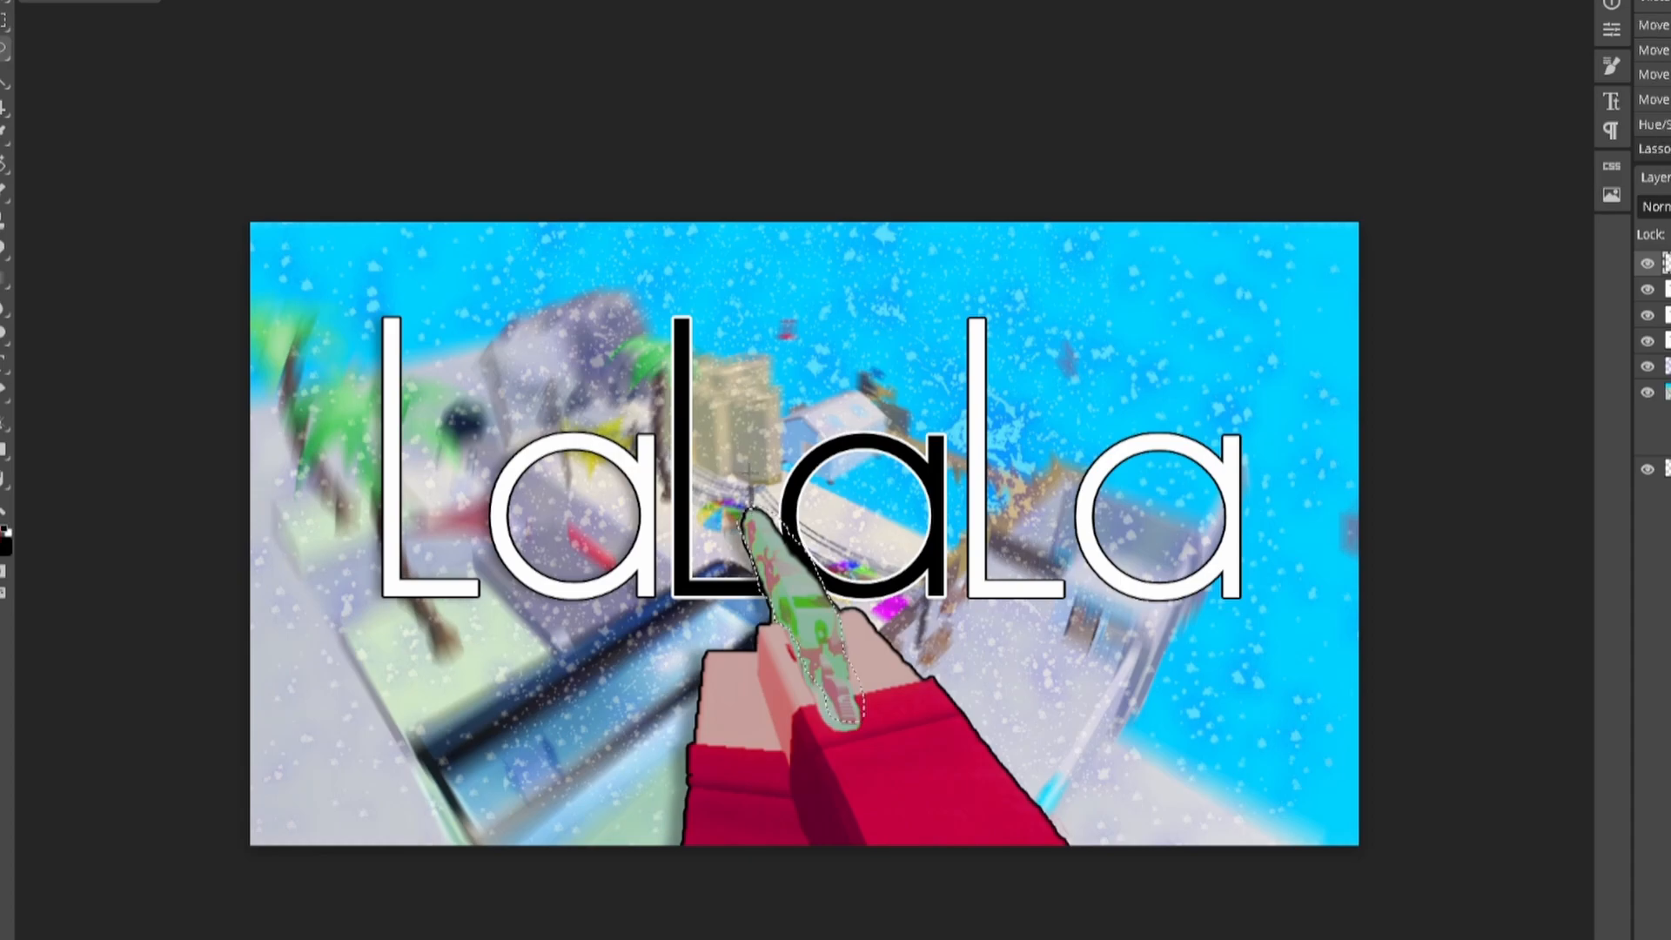
left_click(37, 1)
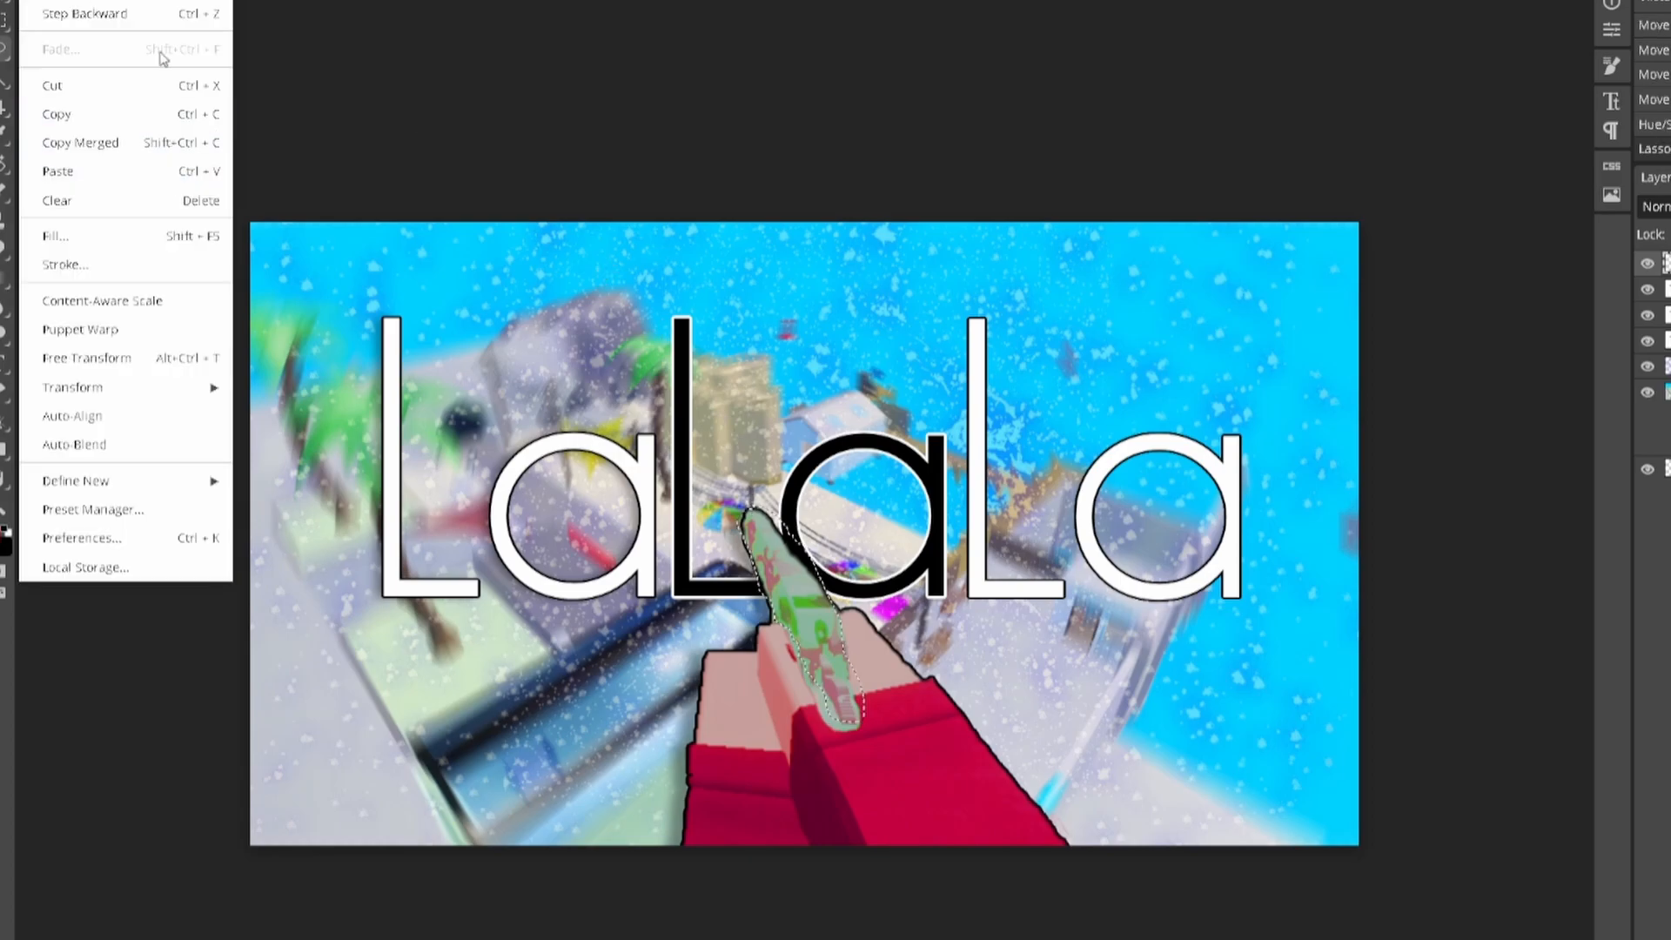
mouse_move(79, 0)
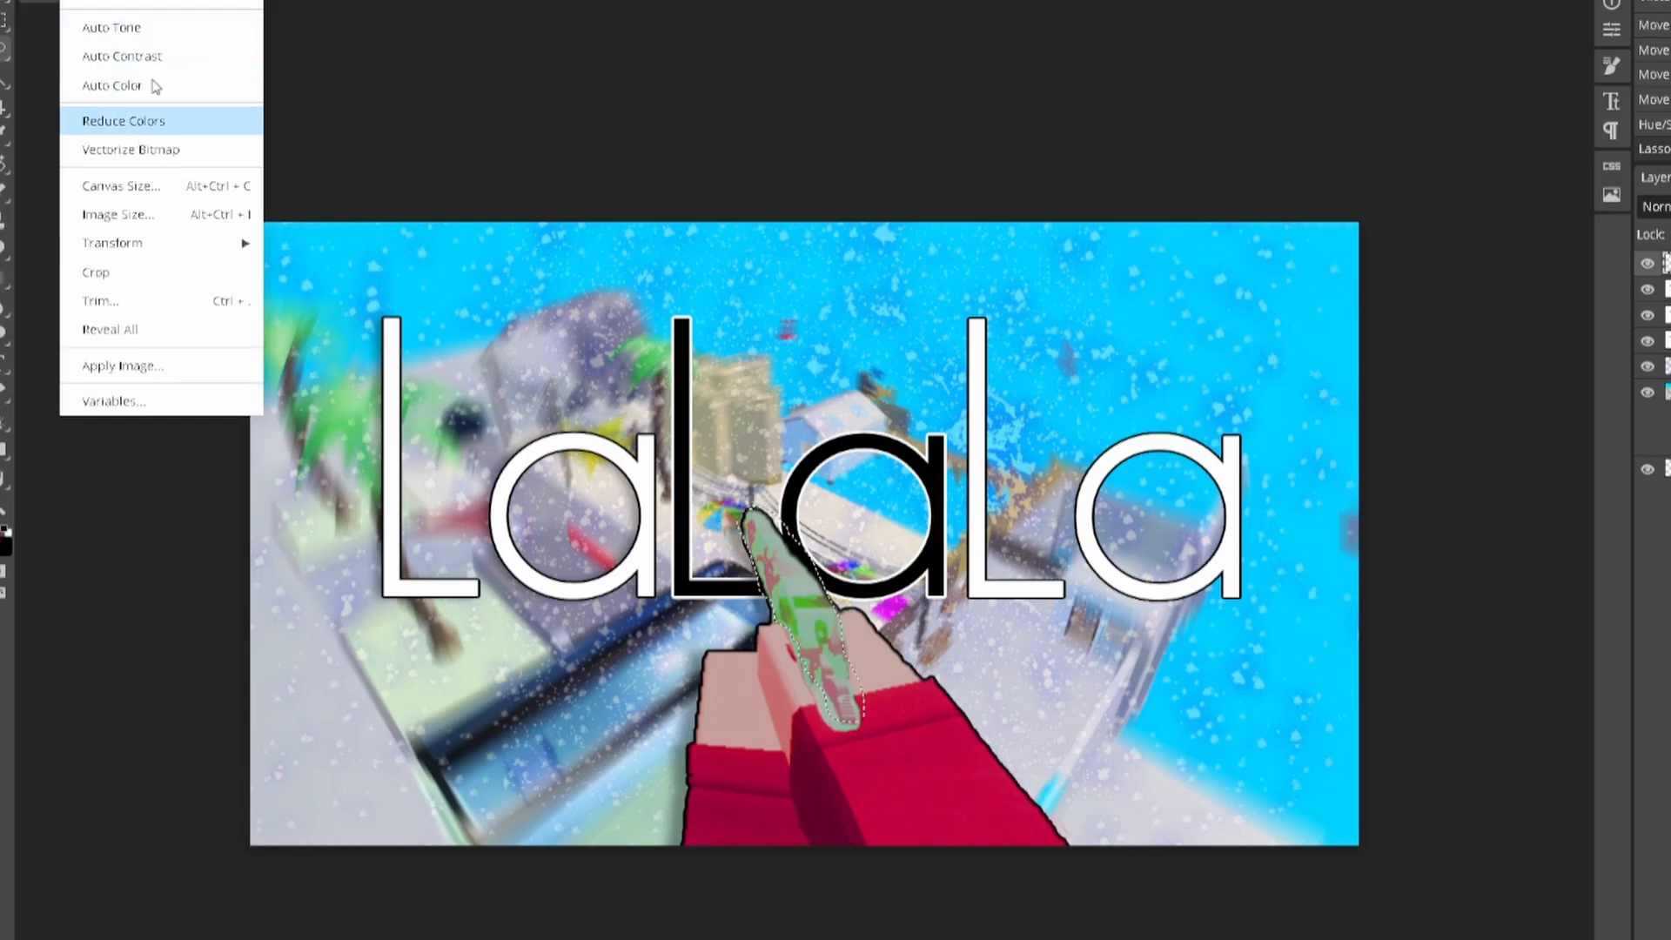
mouse_move(233, 4)
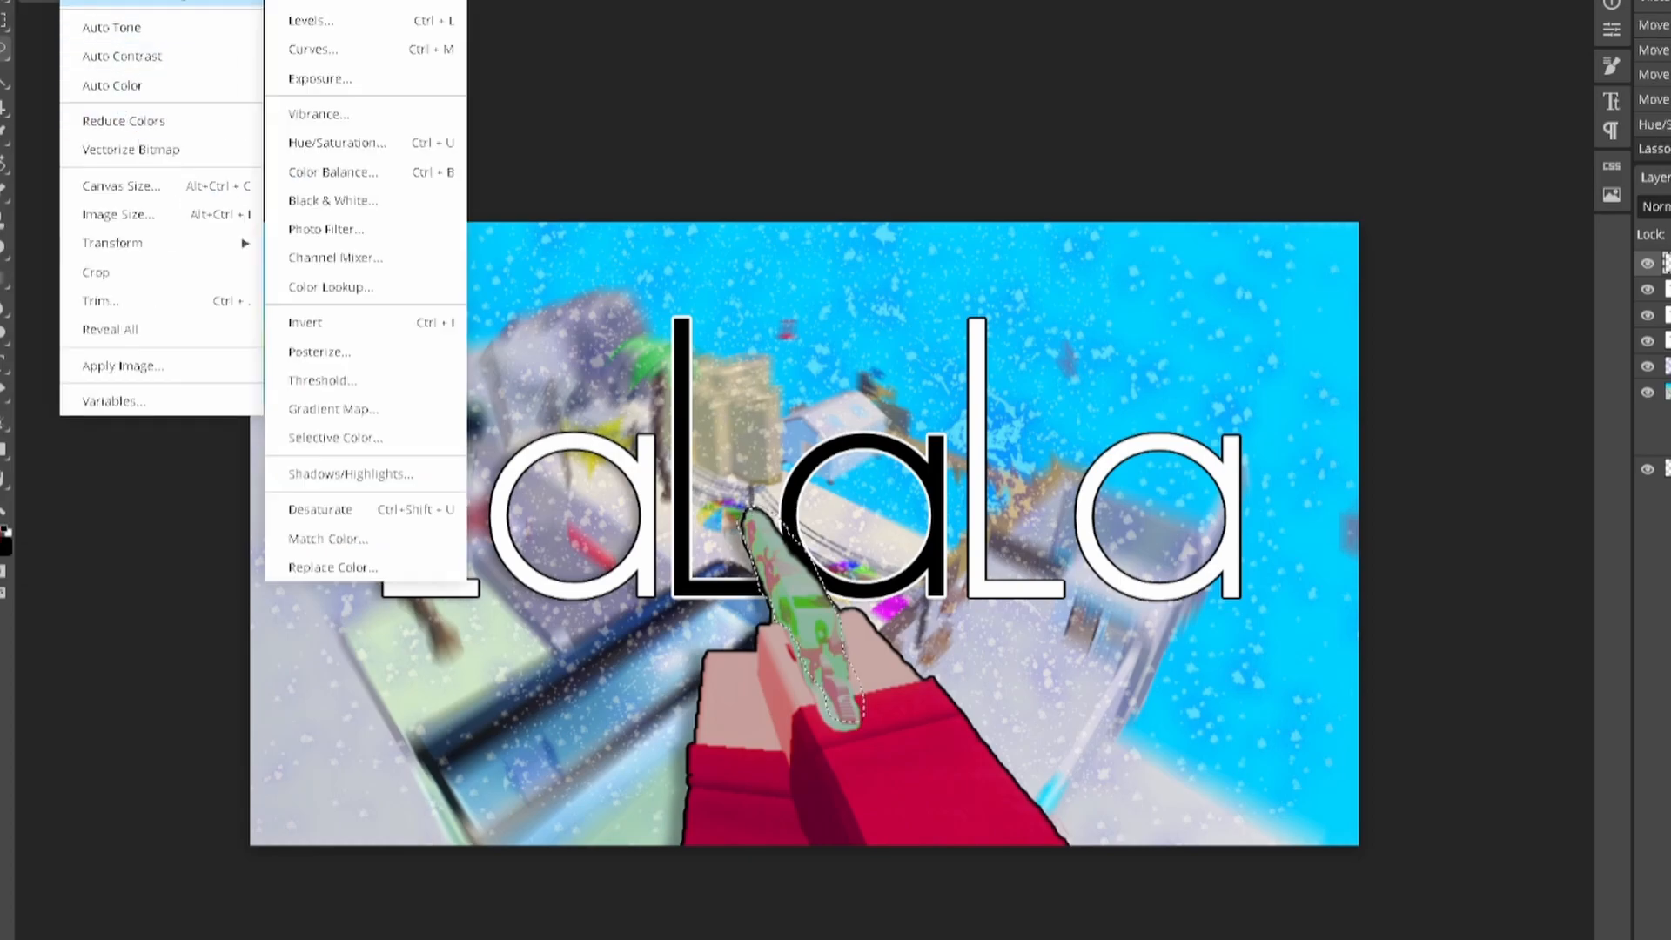
left_click(340, 142)
left_click_drag(278, 166, 371, 167)
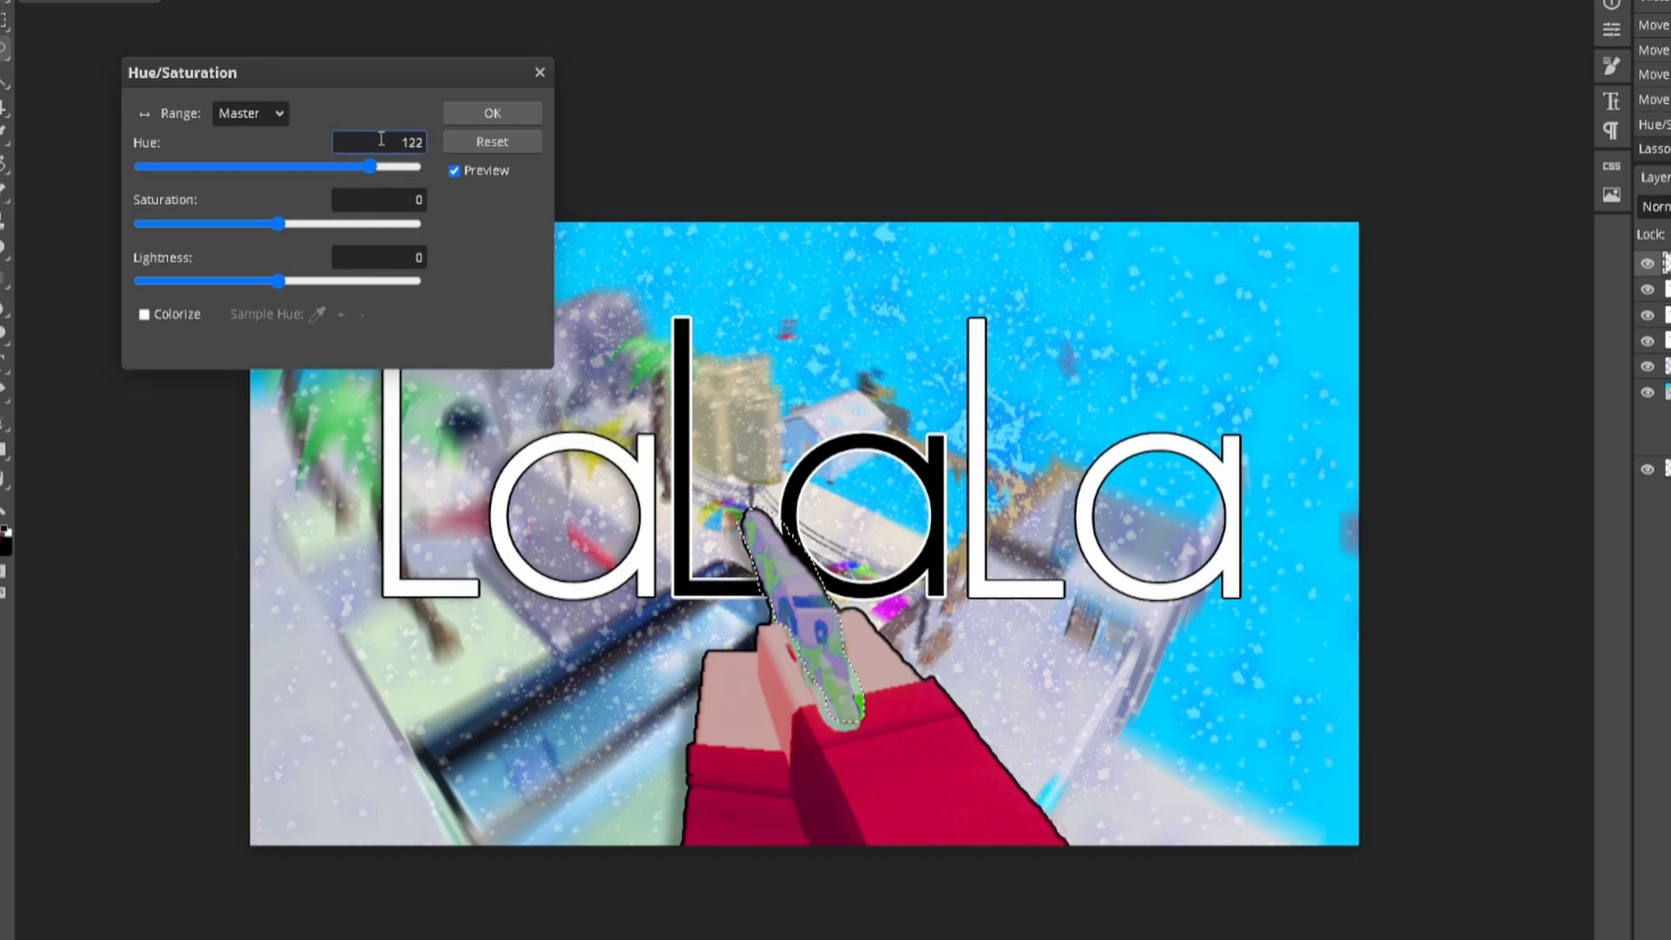
left_click(541, 72)
key("ctrl+d")
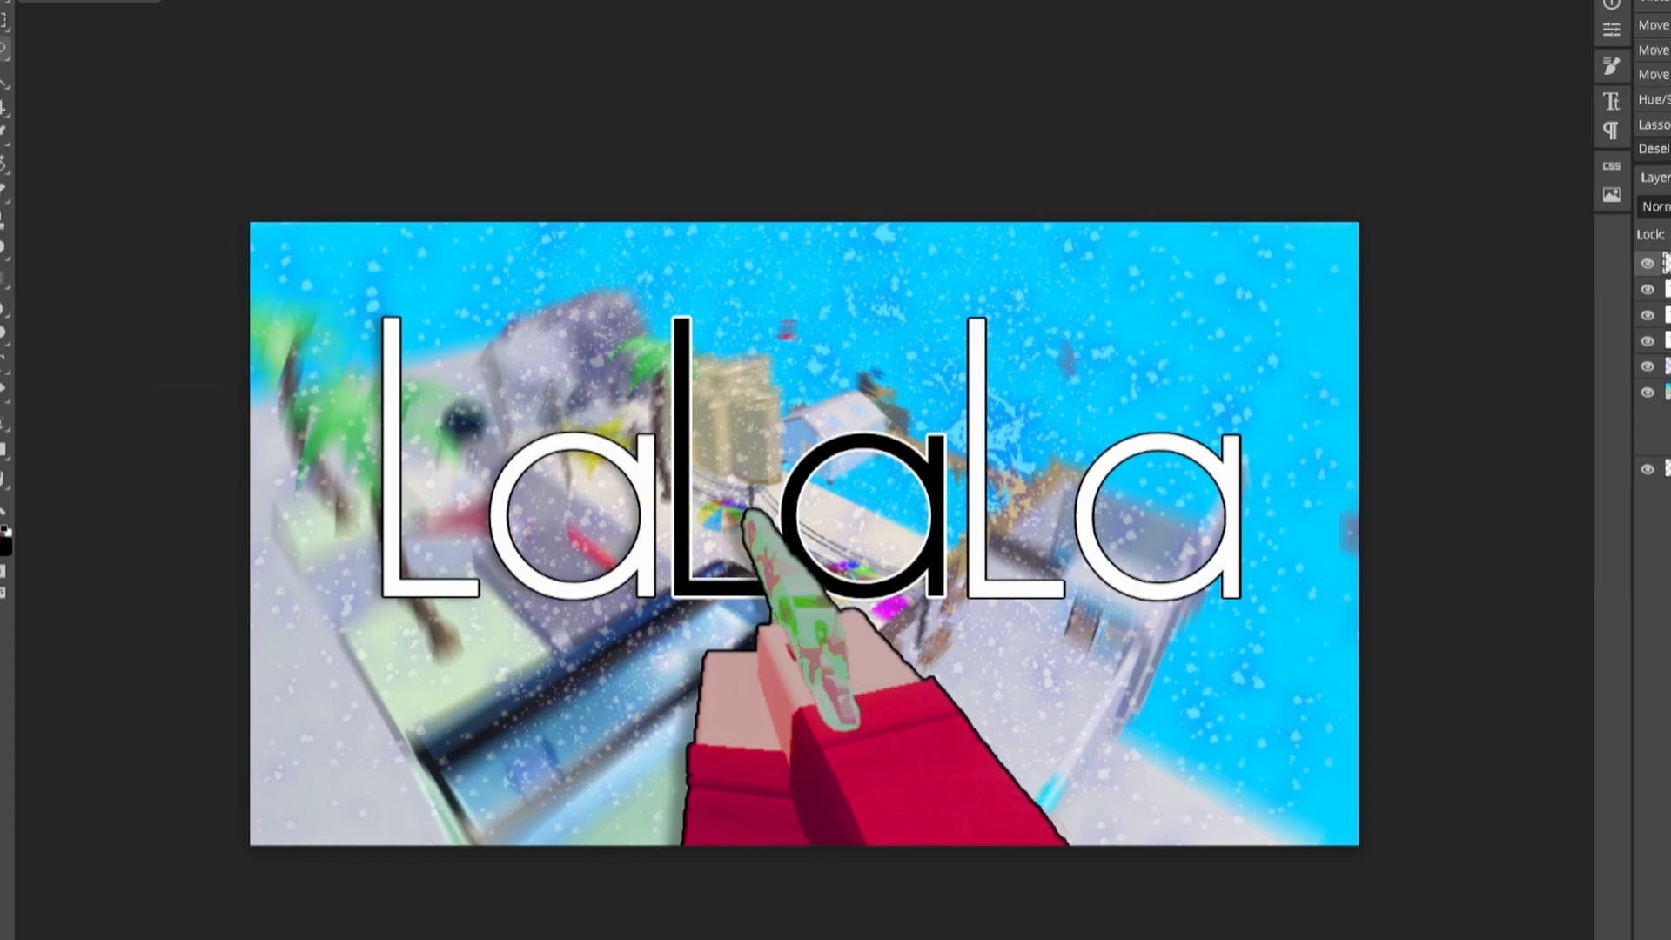
left_click(1666, 315)
left_click(1666, 289)
left_click(1667, 340)
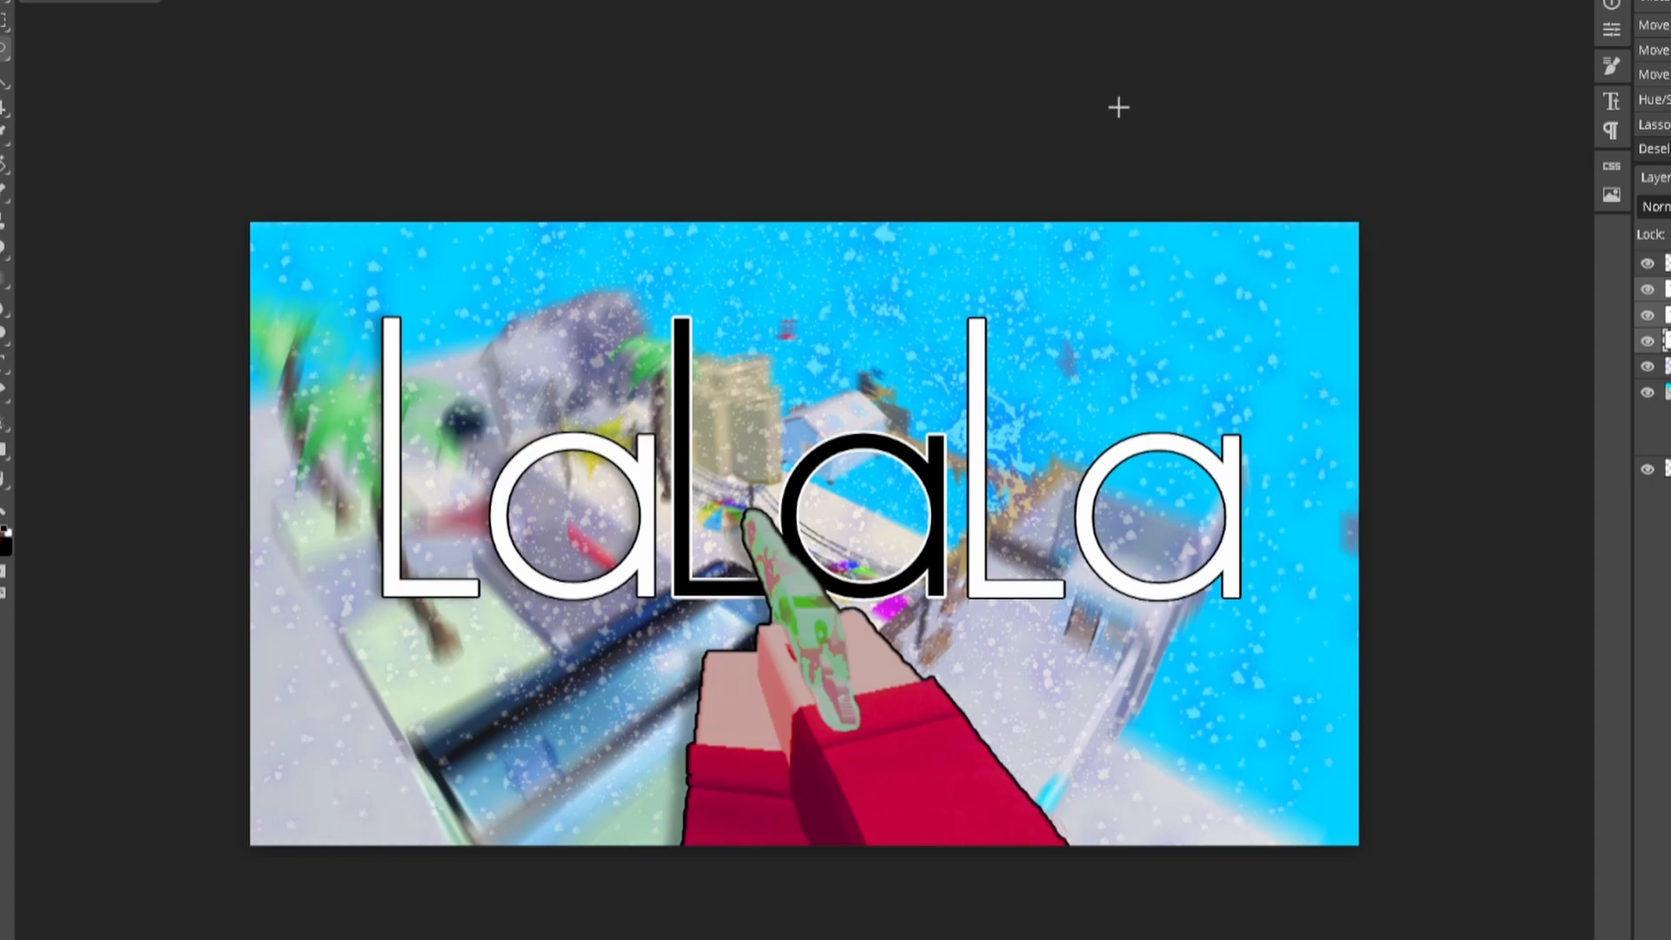
Step: Clear the selection and browse the font list without changing the font
key("ctrl+d")
left_click(191, 2)
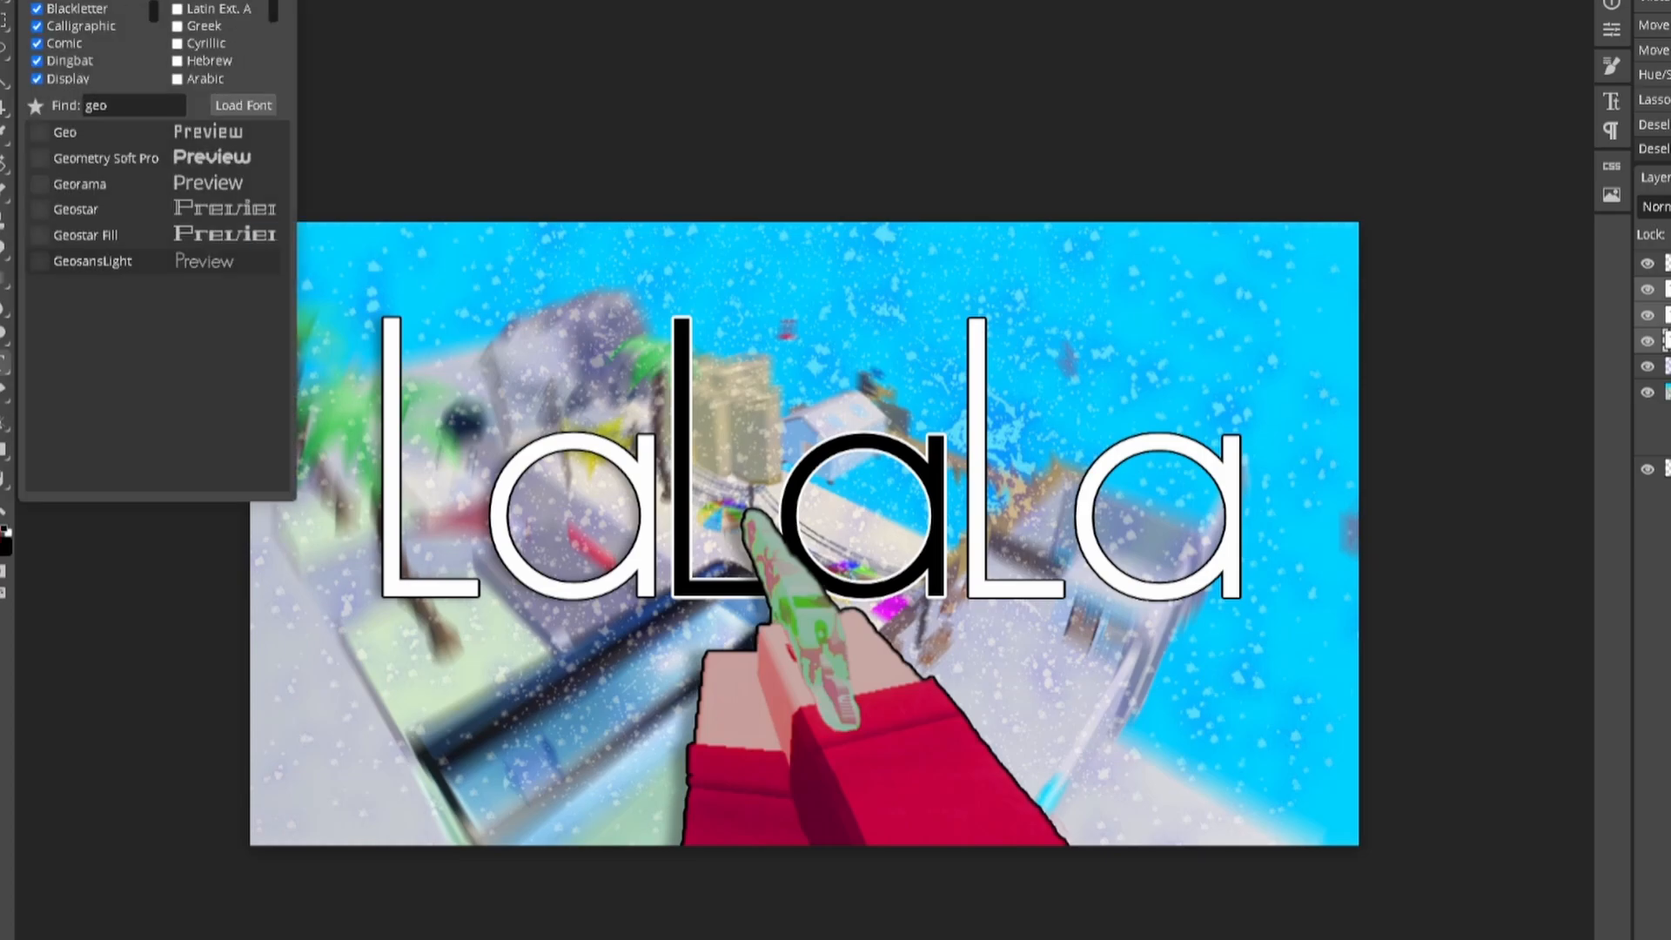
left_click(458, 141)
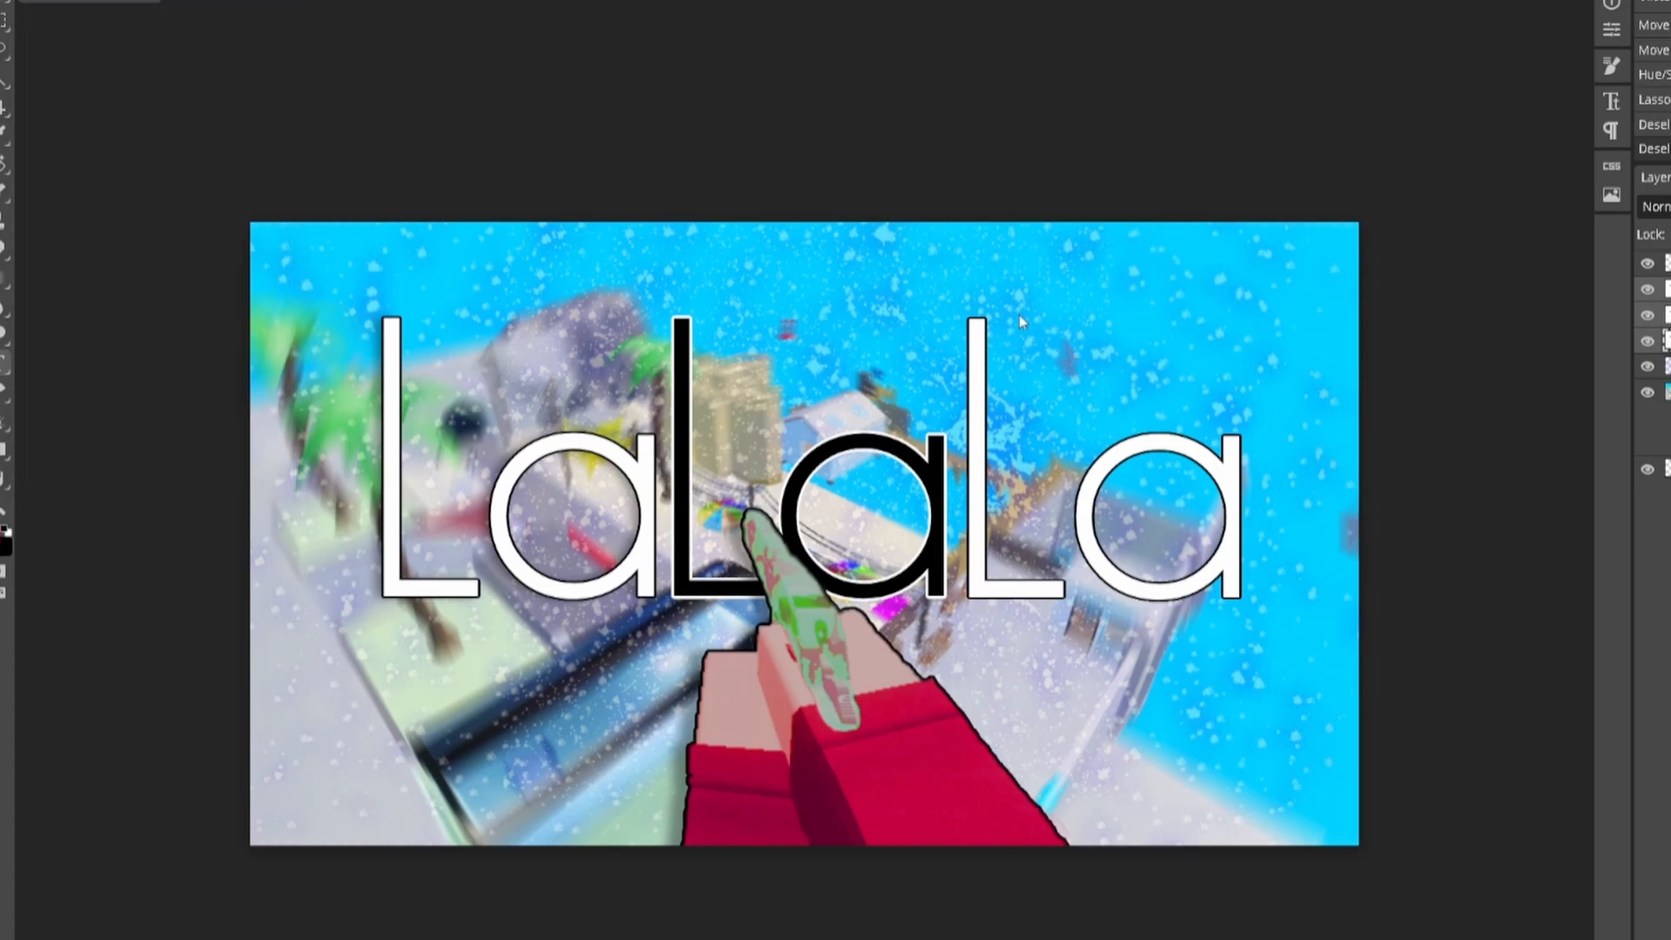
Step: Lower the snow layer's opacity so the flakes are only faintly visible
left_click(1661, 366)
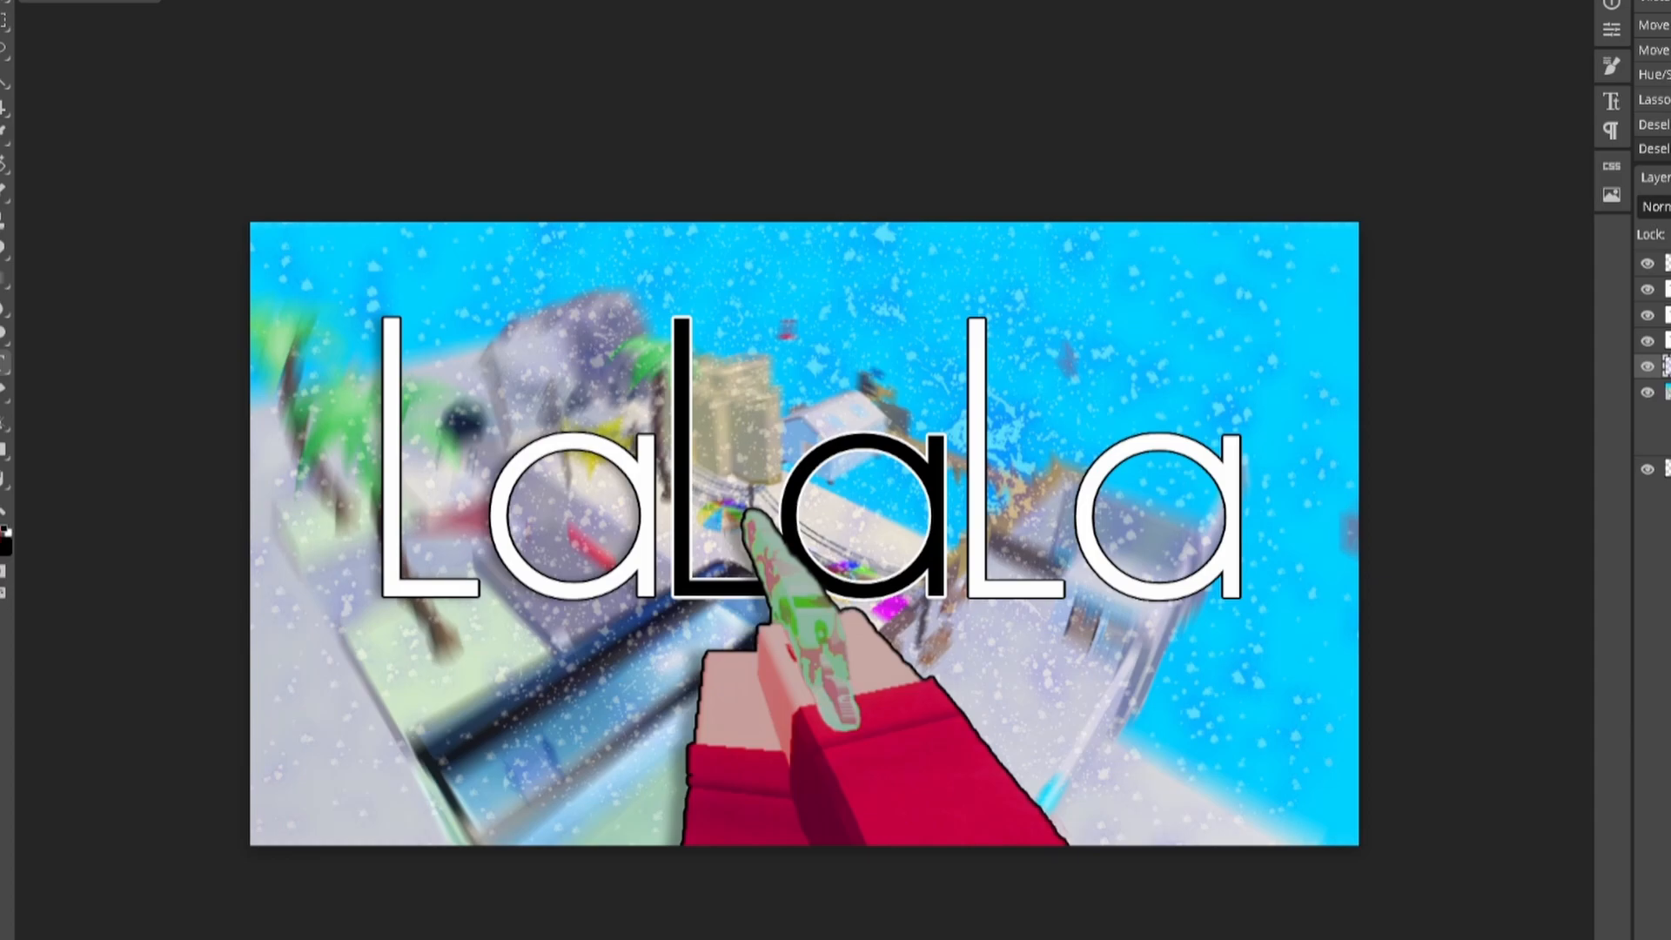
key("0")
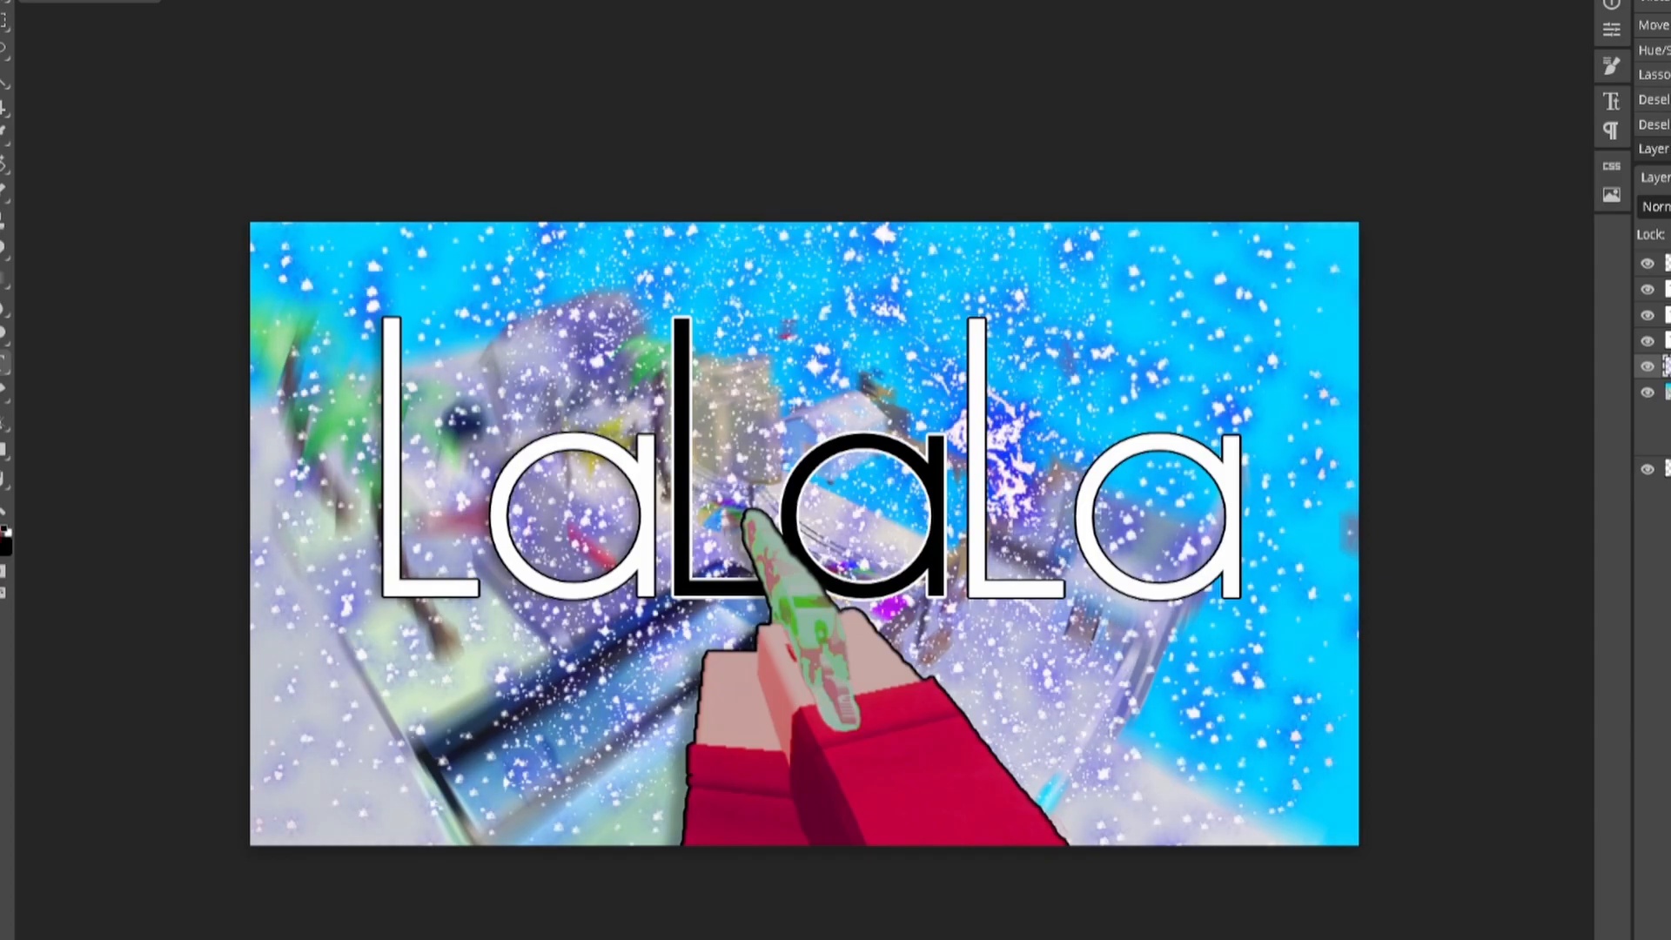
left_click_drag(1670, 228, 1665, 228)
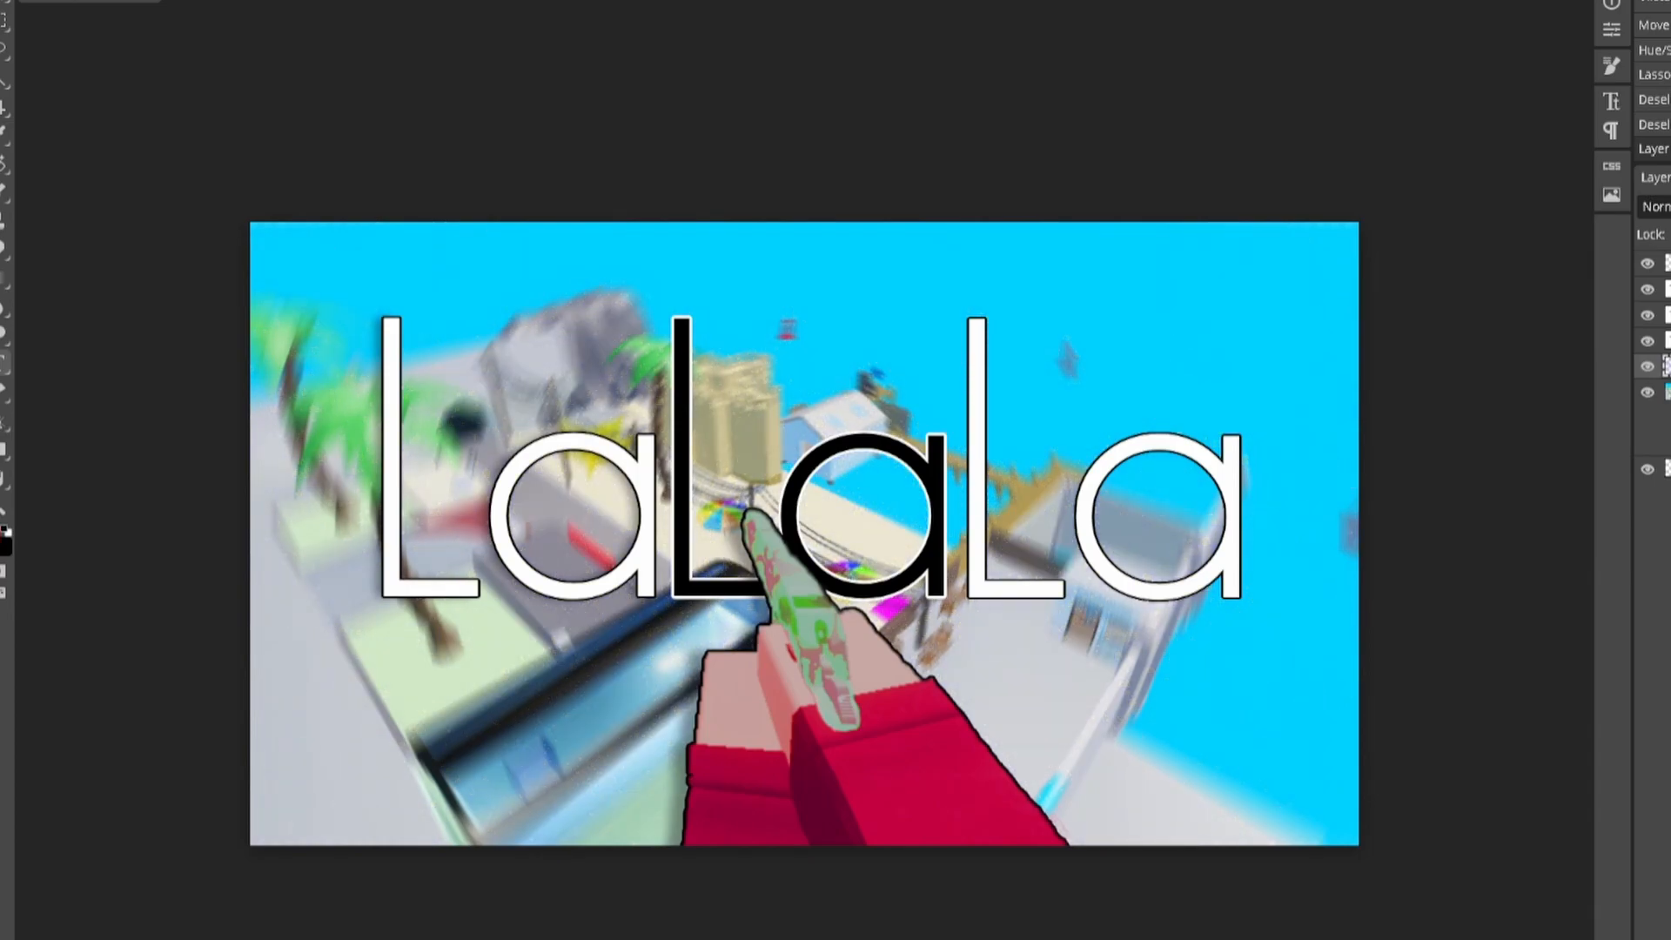
left_click_drag(1665, 228, 1670, 228)
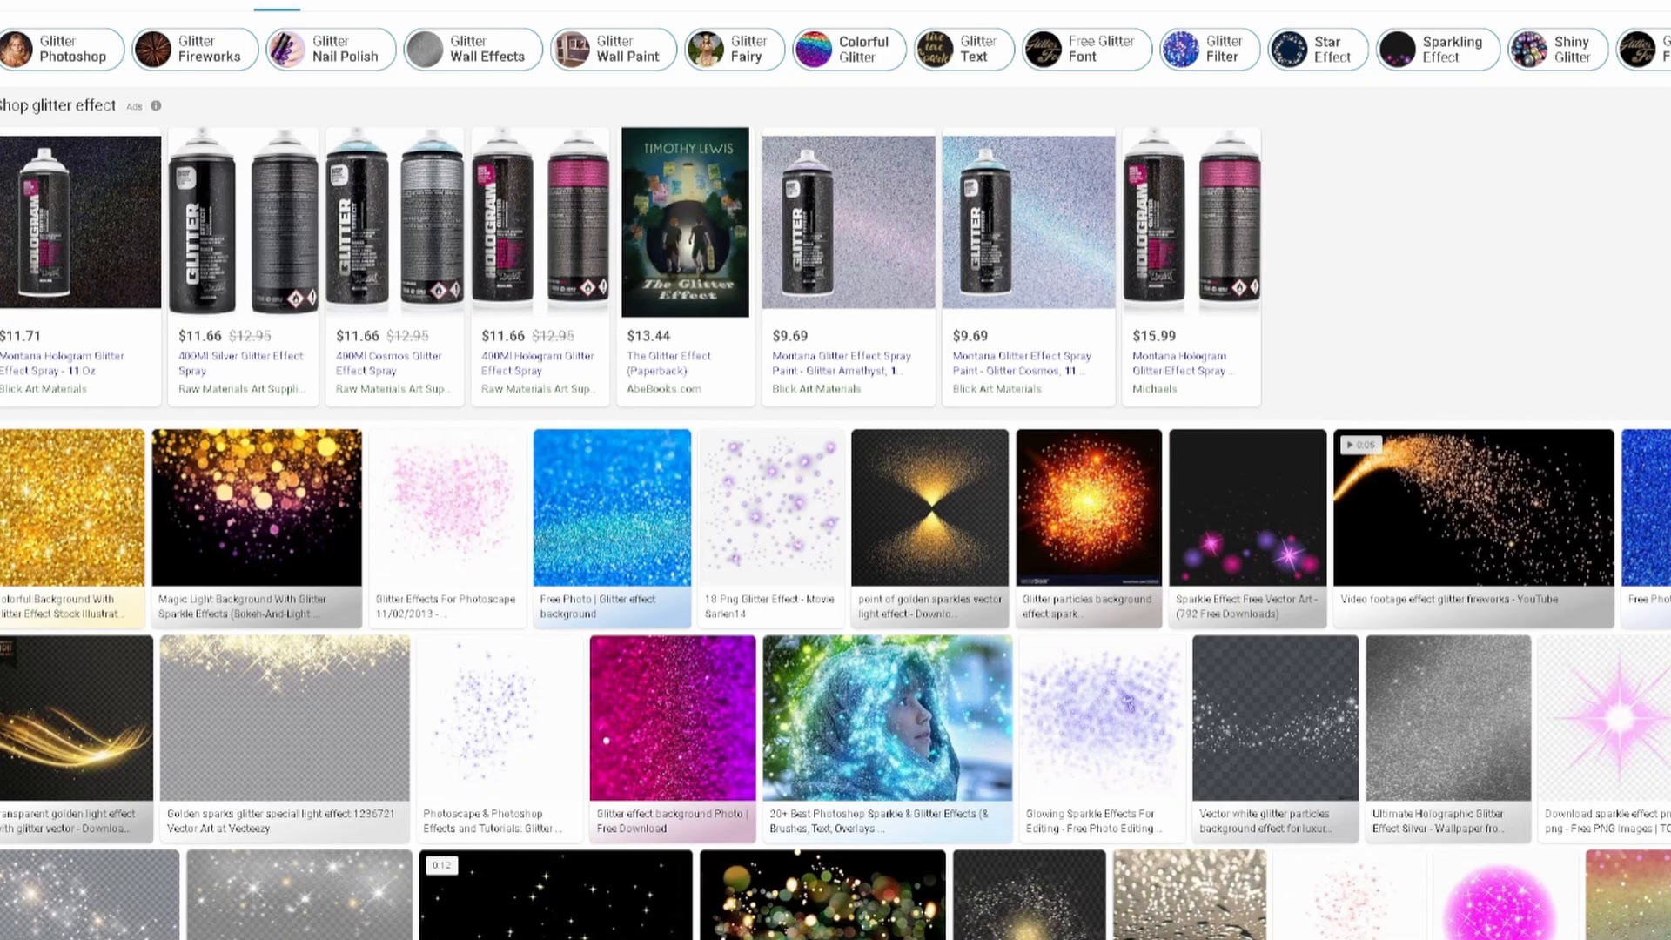
Step: Browse the glitter effect results and preview the purple sparkle image, then close it
scroll(905, 406, "down", 4)
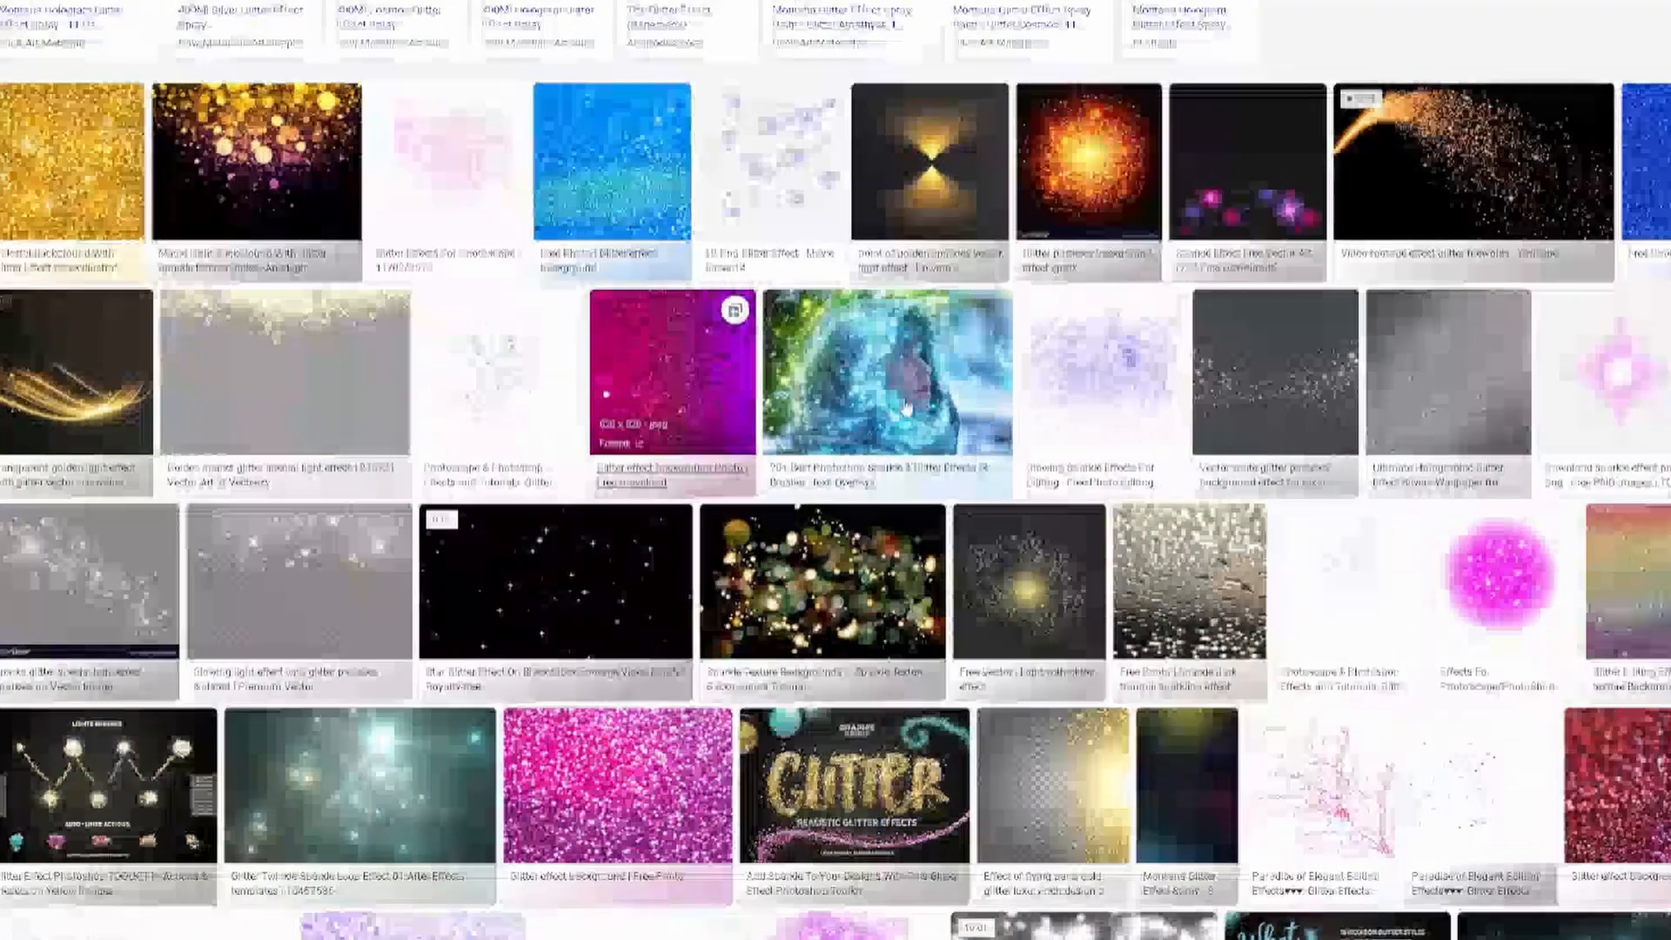
left_click(1143, 381)
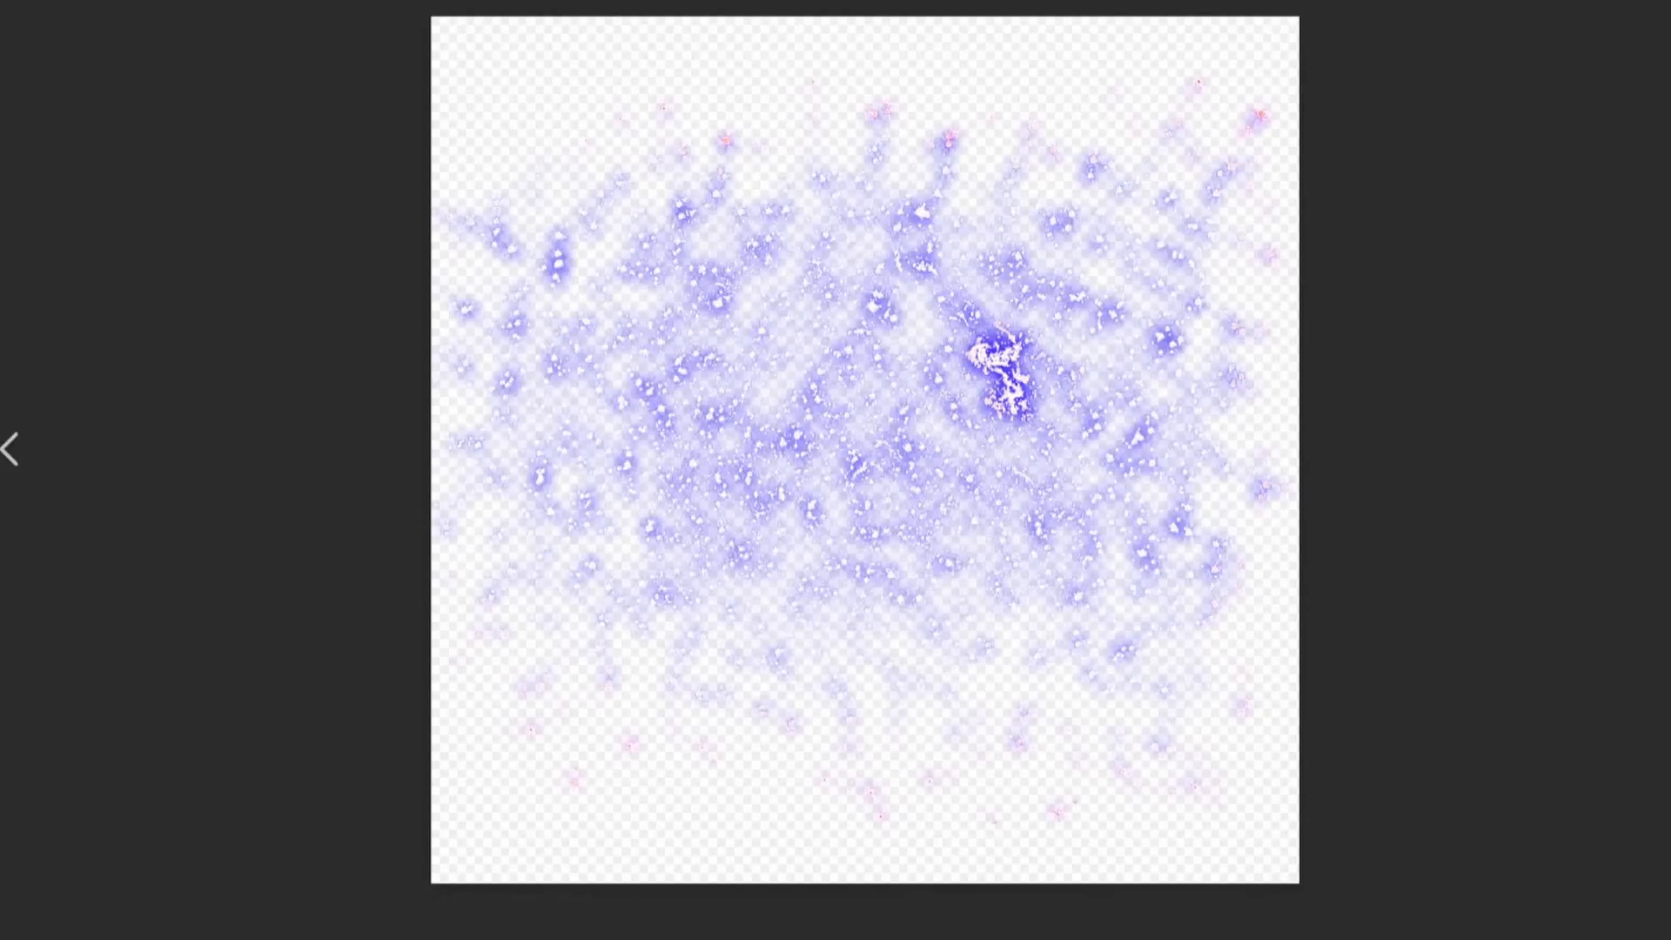
key("Escape")
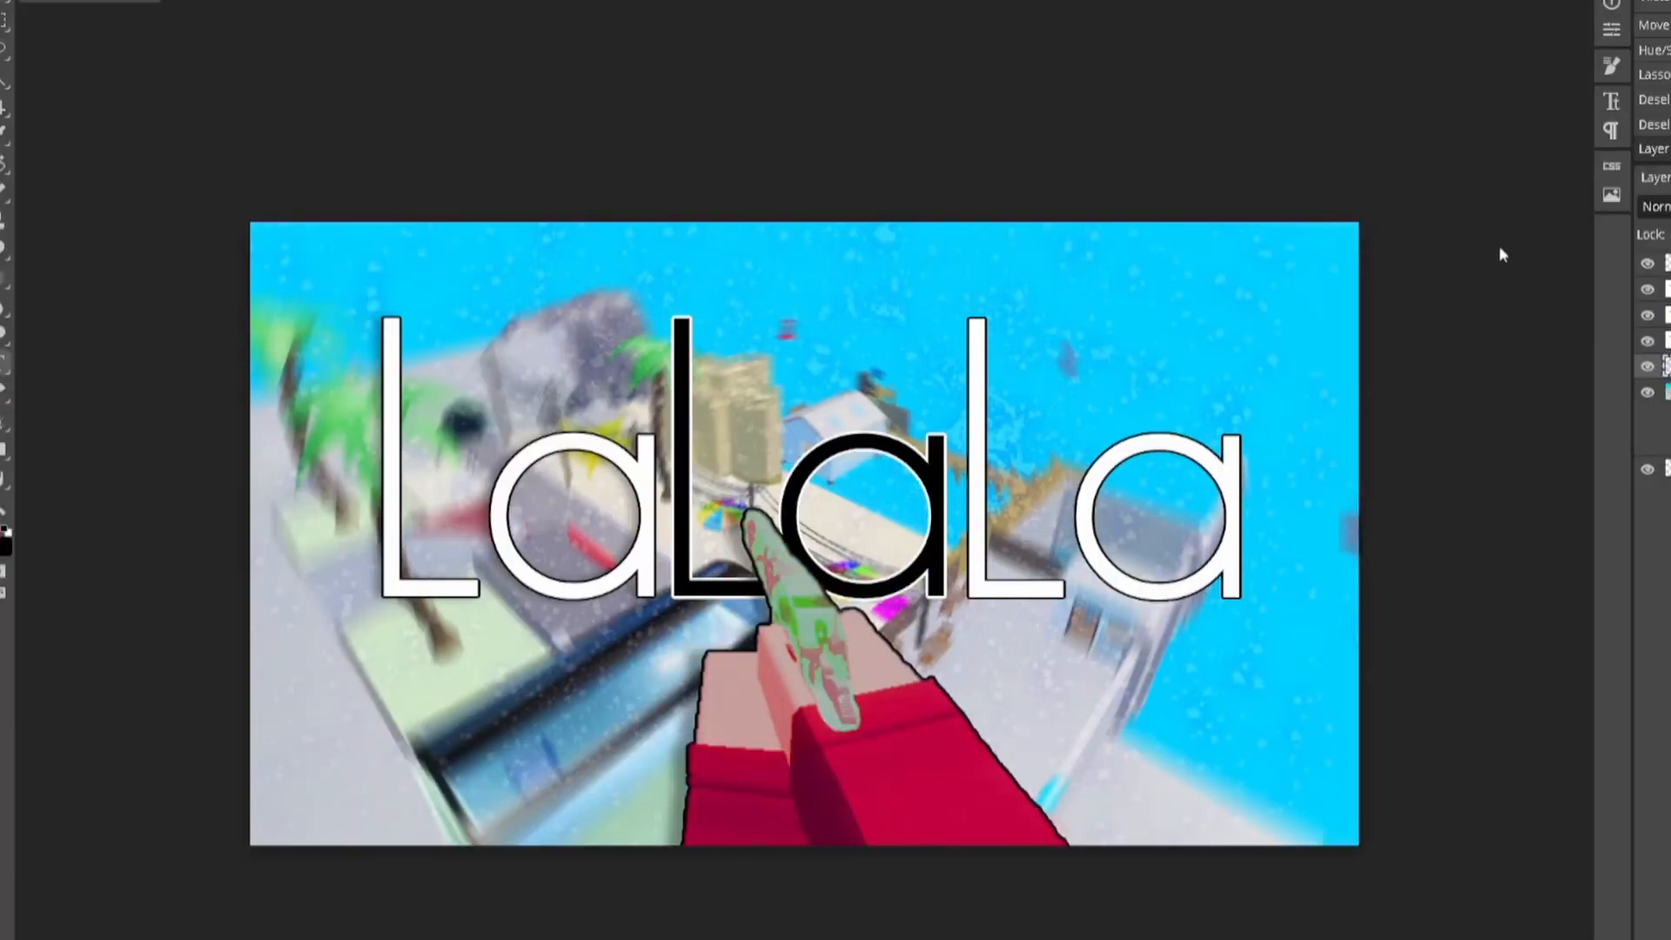
Step: Apply Auto Tone to the image, then select the background layer and hide its existing blur
double_click(1666, 263)
left_click(783, 49)
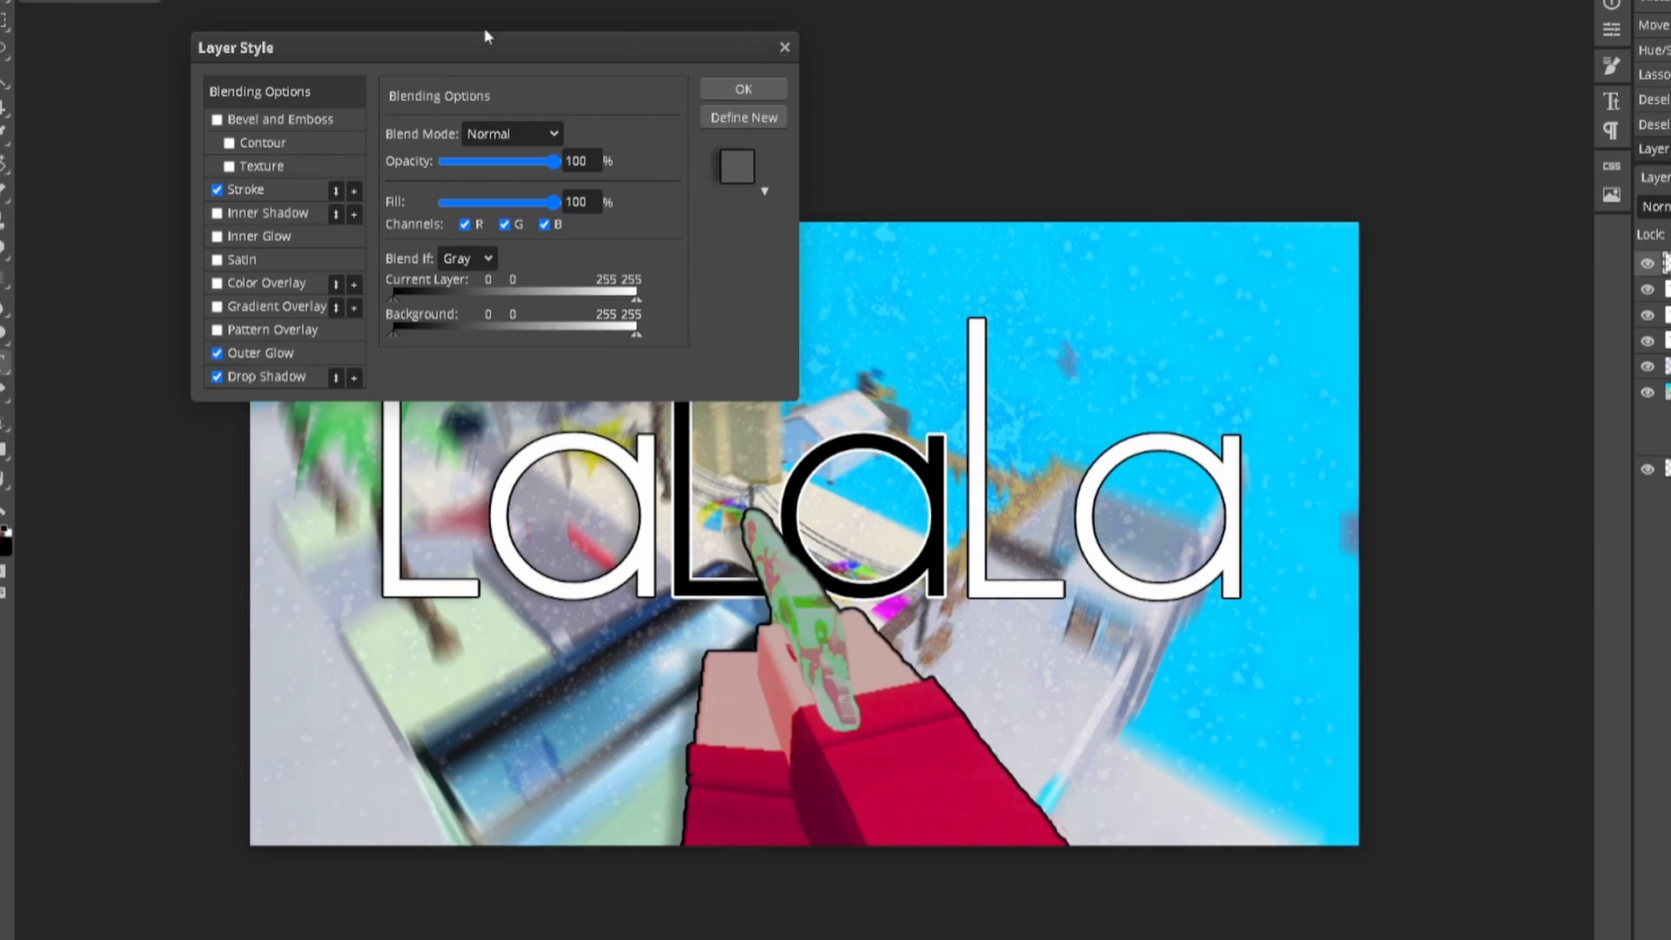
left_click(37, 0)
mouse_move(82, 0)
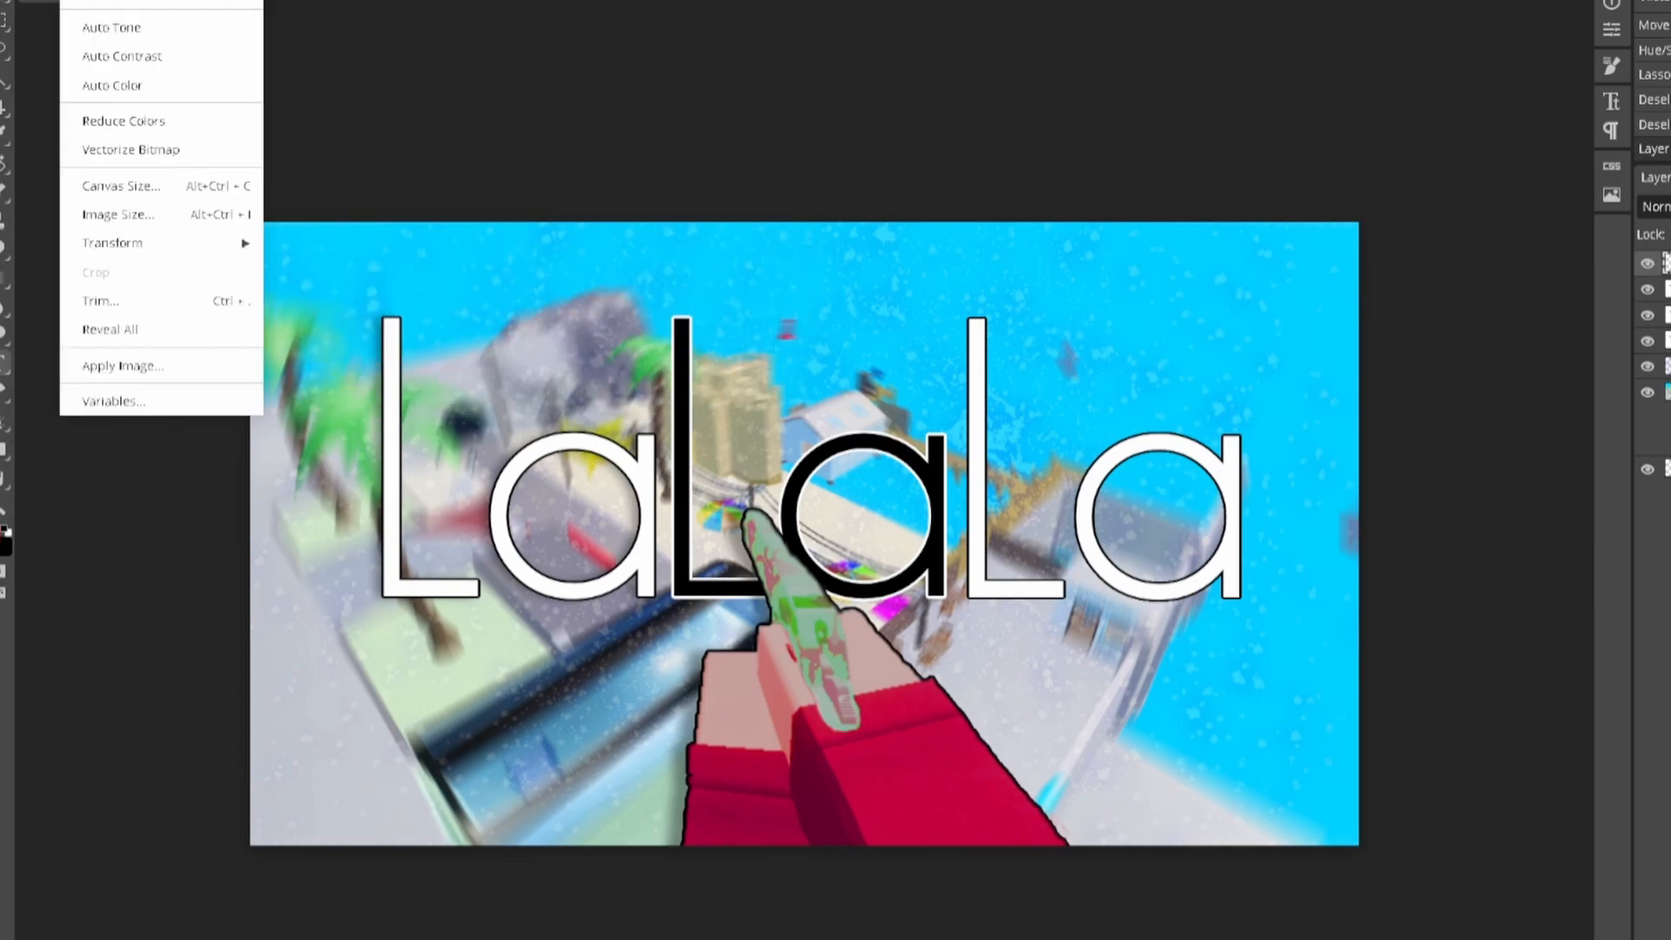
left_click(130, 27)
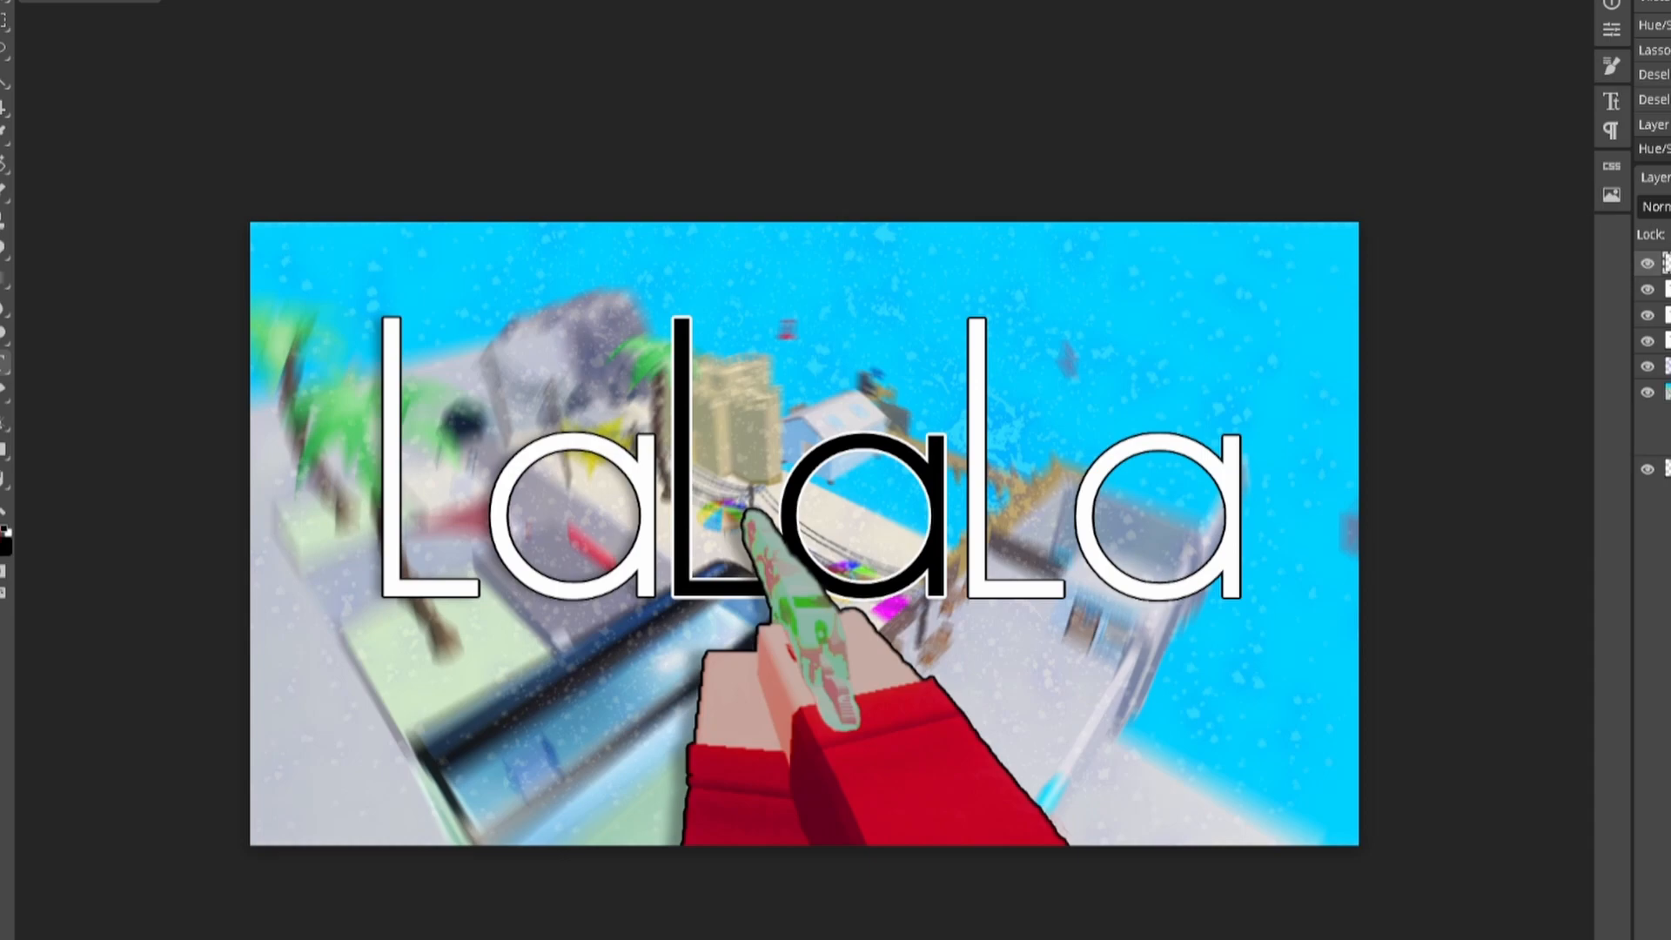
left_click(1667, 393)
left_click(1668, 426)
Step: Apply a Gaussian Blur of about 8.6 px to the background picture
left_click(33, 1)
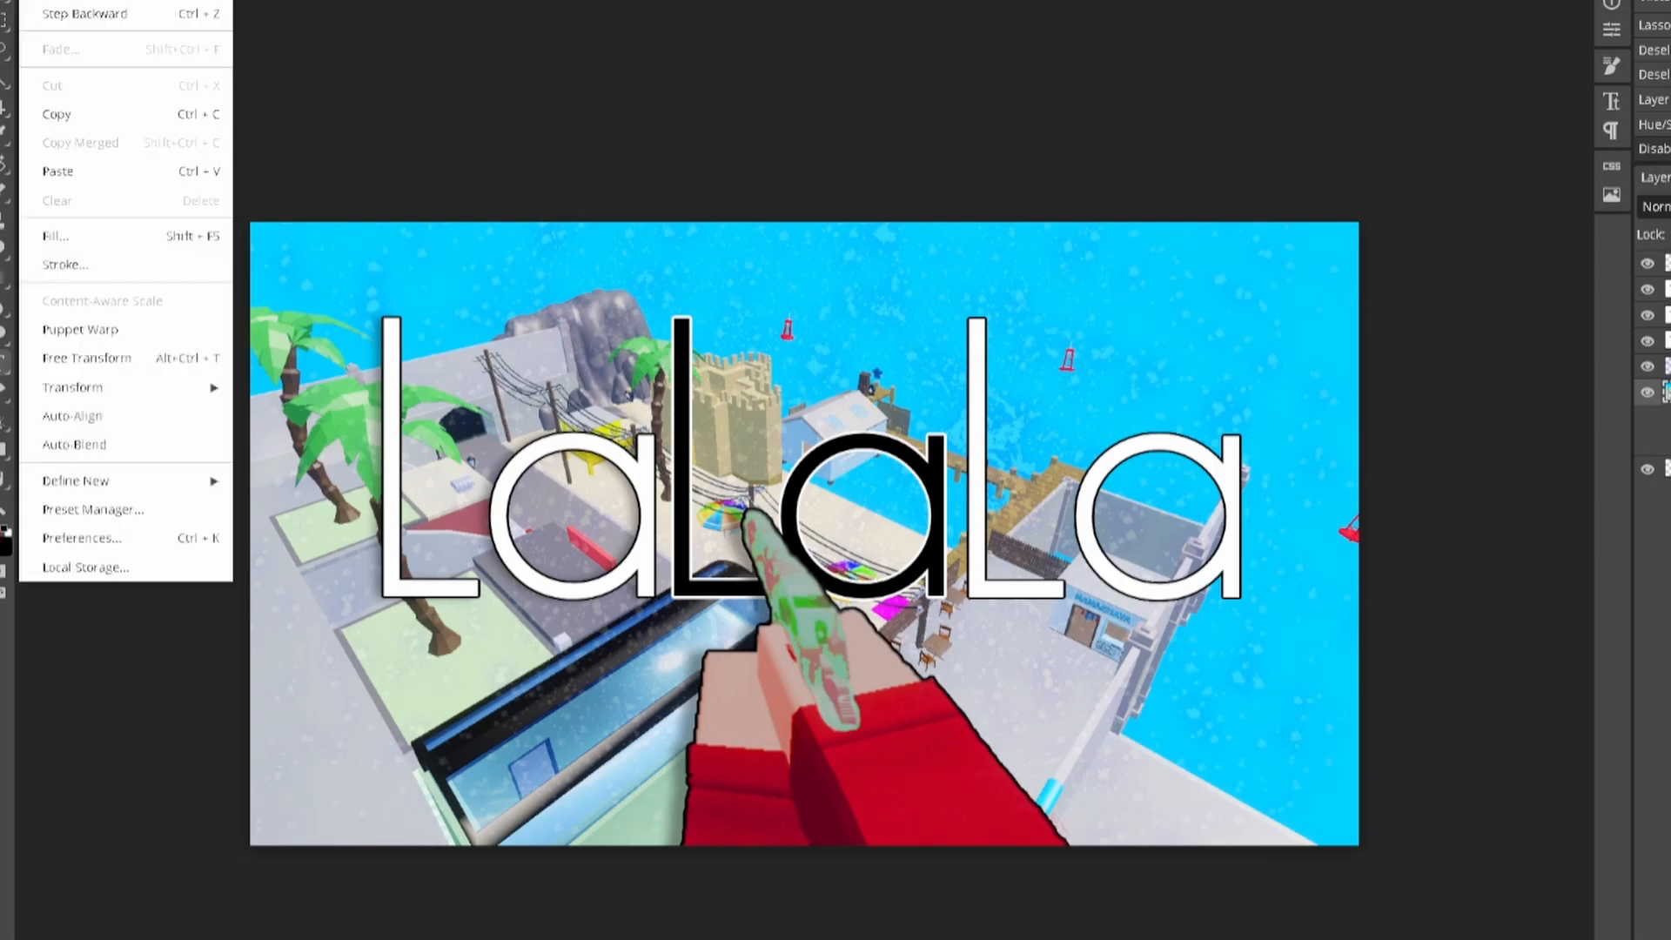
mouse_move(79, 2)
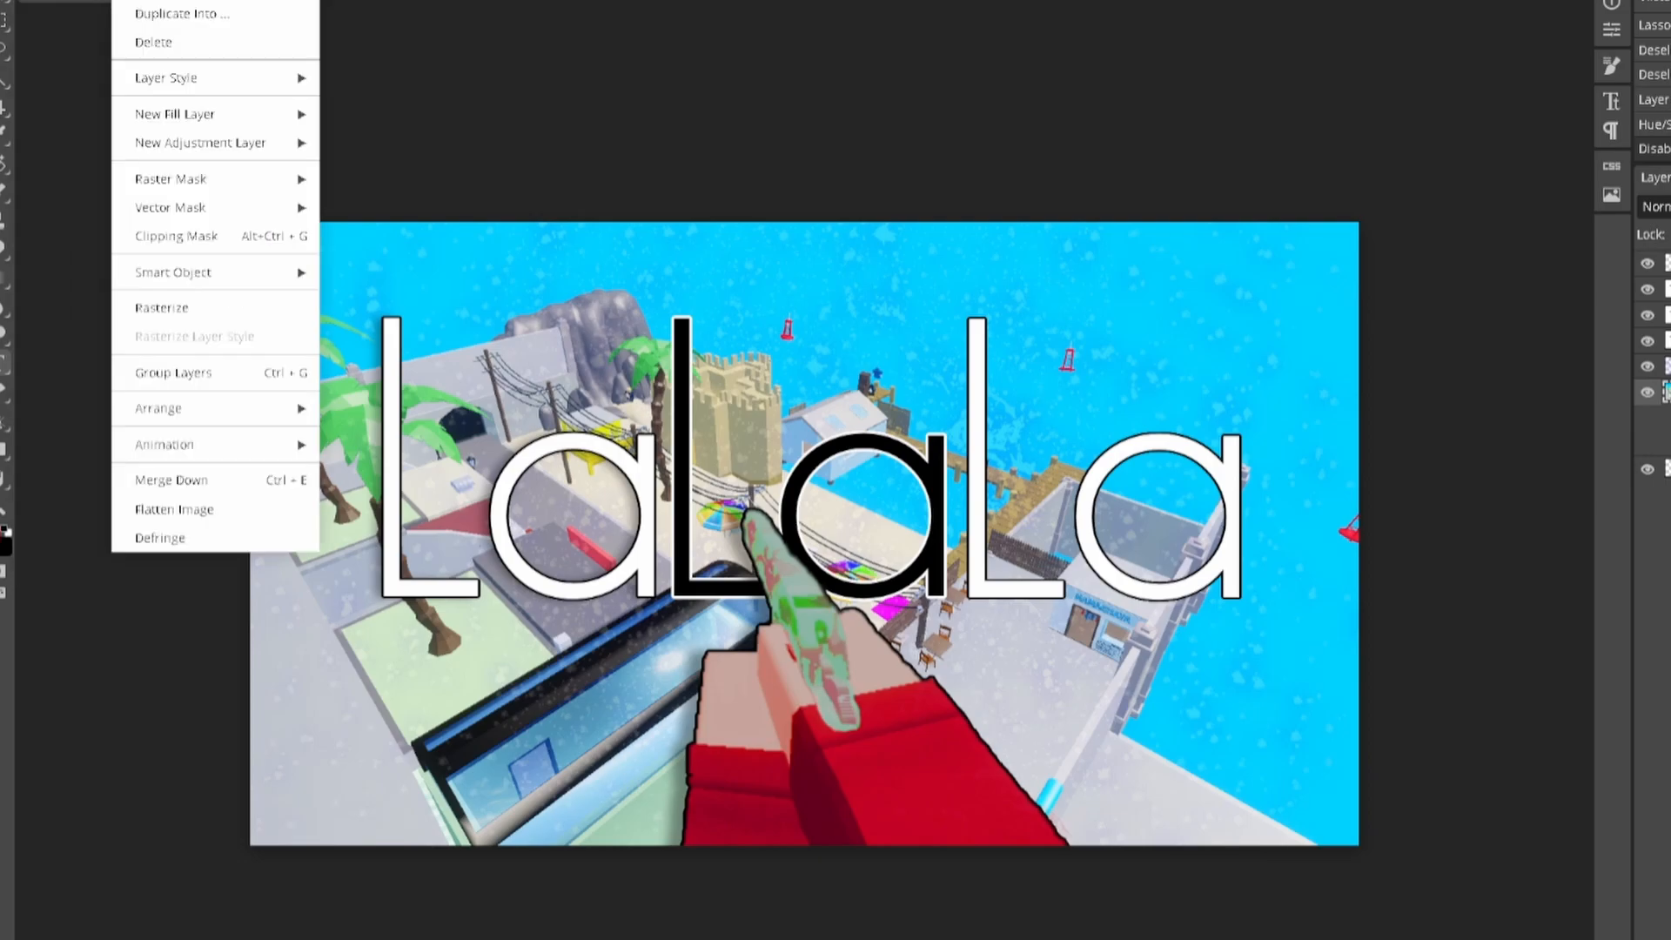
mouse_move(230, 2)
mouse_move(280, 143)
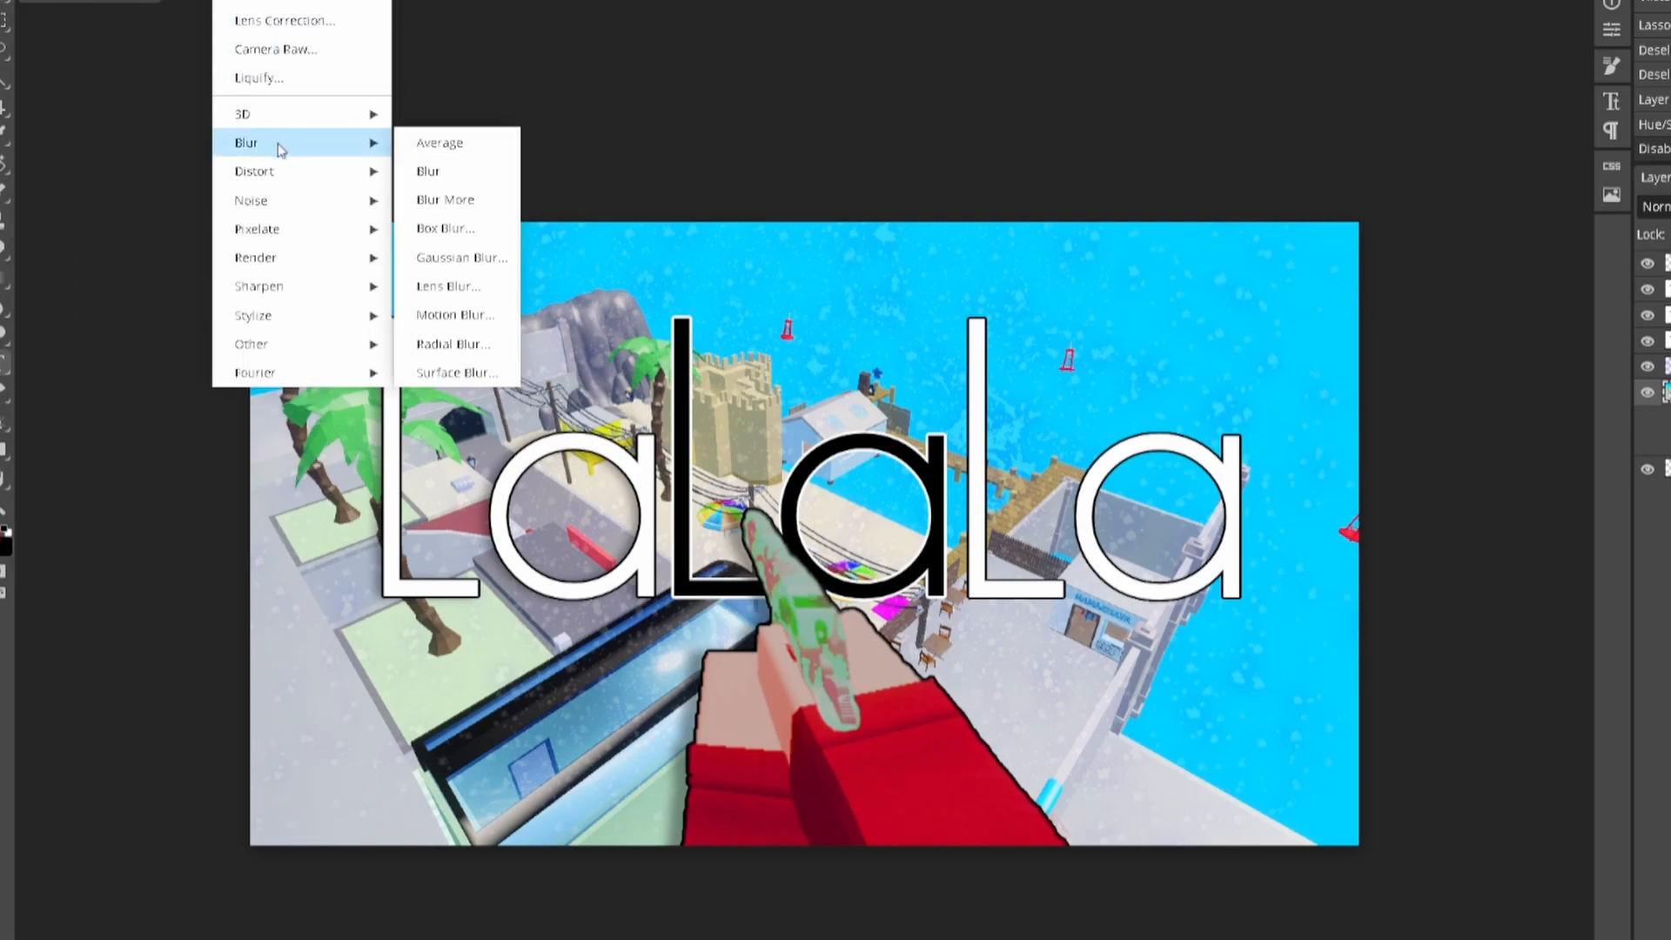
left_click(471, 264)
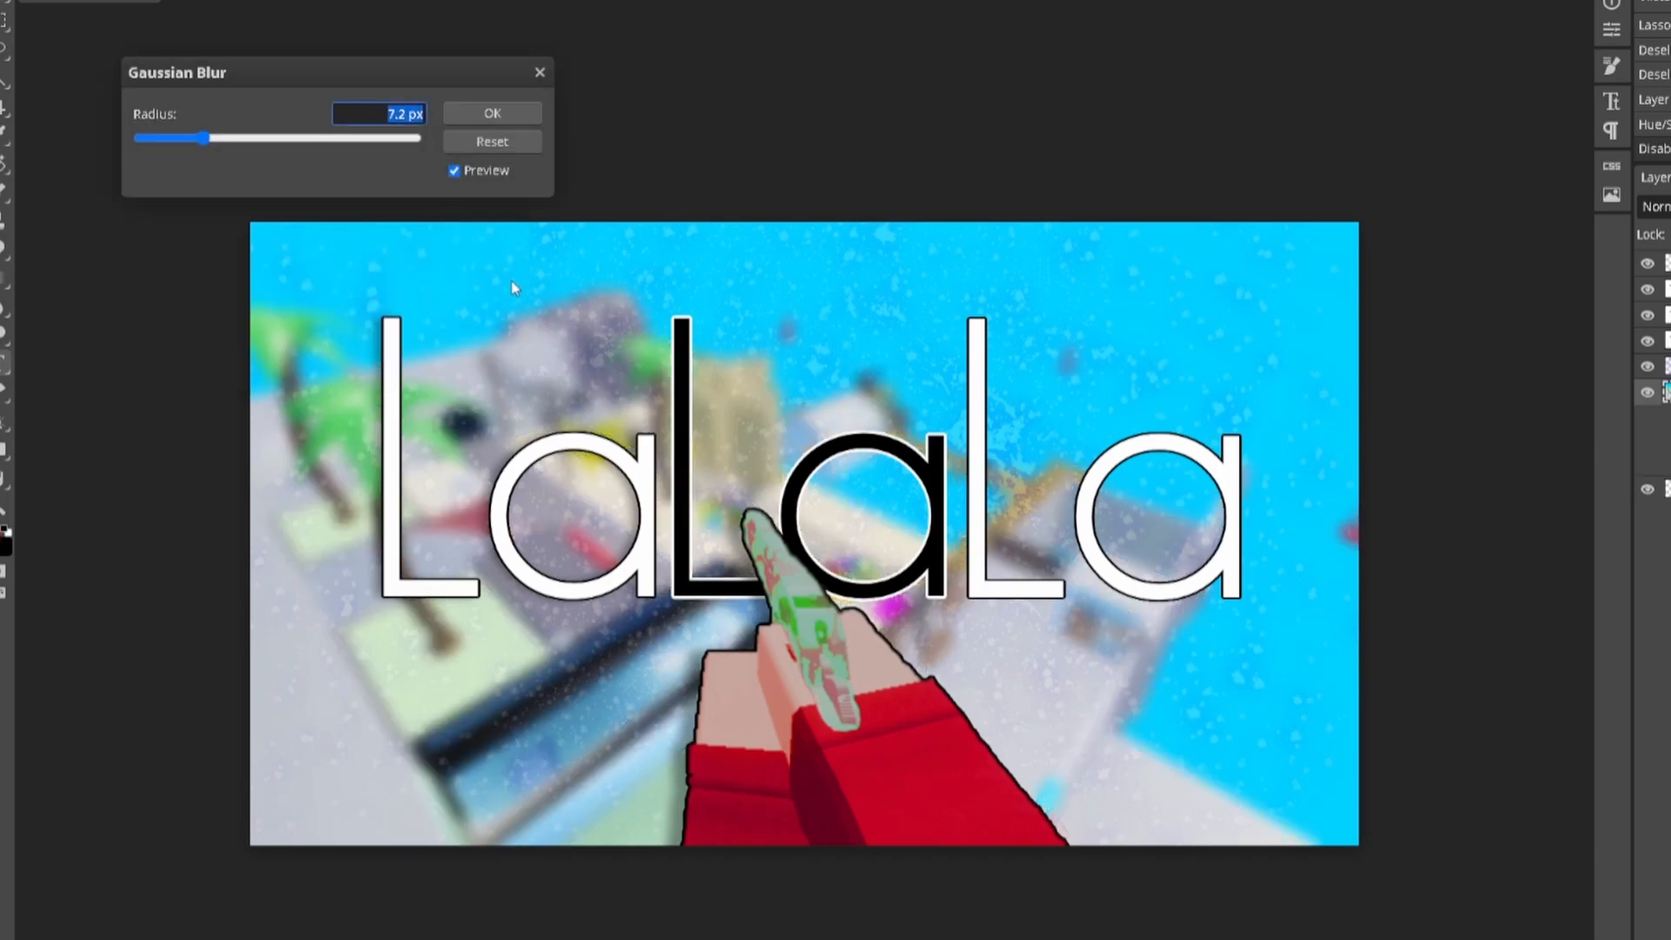
mouse_move(206, 140)
left_mouse_down()
mouse_move(187, 145)
mouse_move(210, 146)
left_mouse_up()
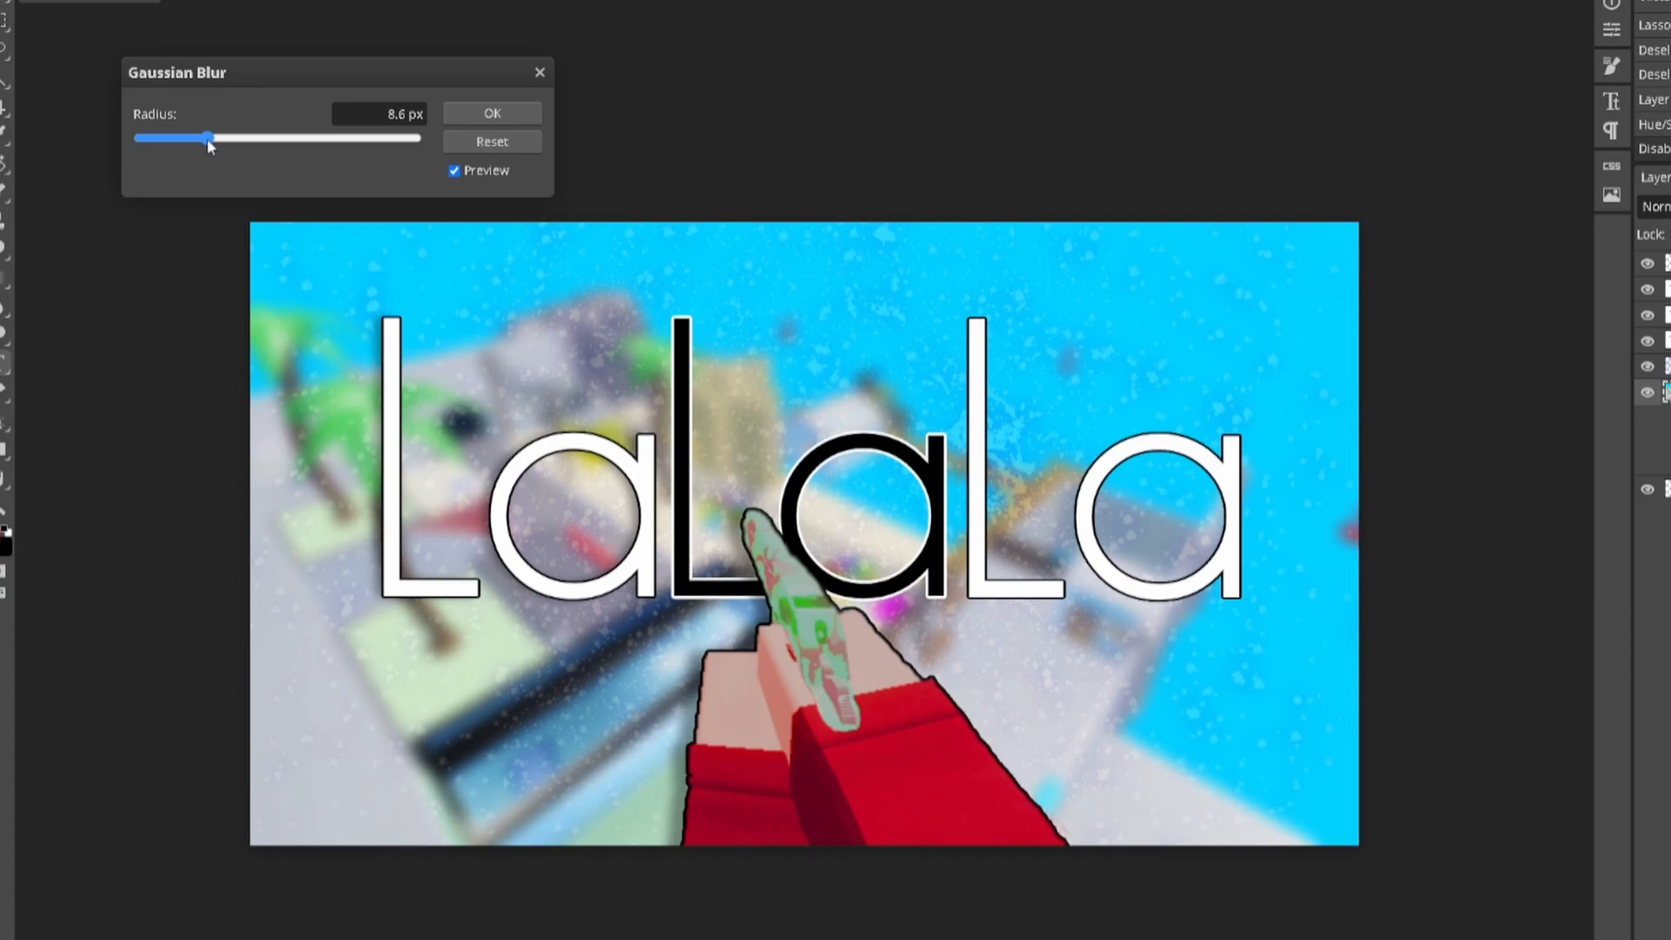
left_click(491, 113)
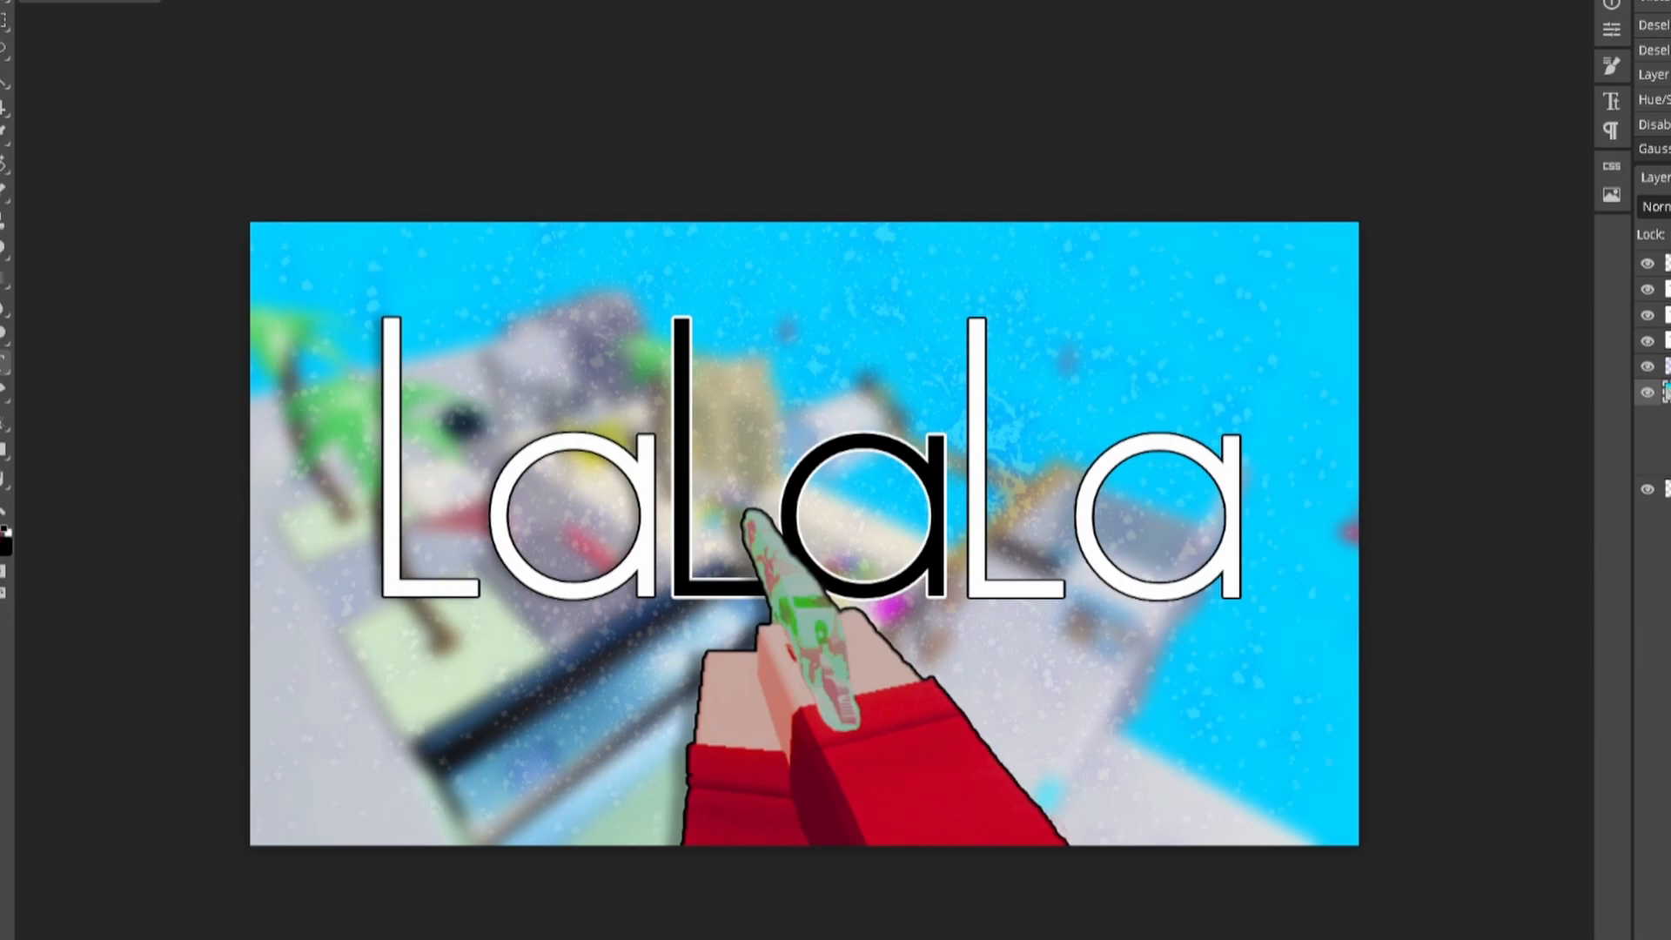
Step: Toggle the background's Gaussian blur off and on to compare the result
left_click(1669, 463)
left_click(1669, 463)
left_click(1669, 463)
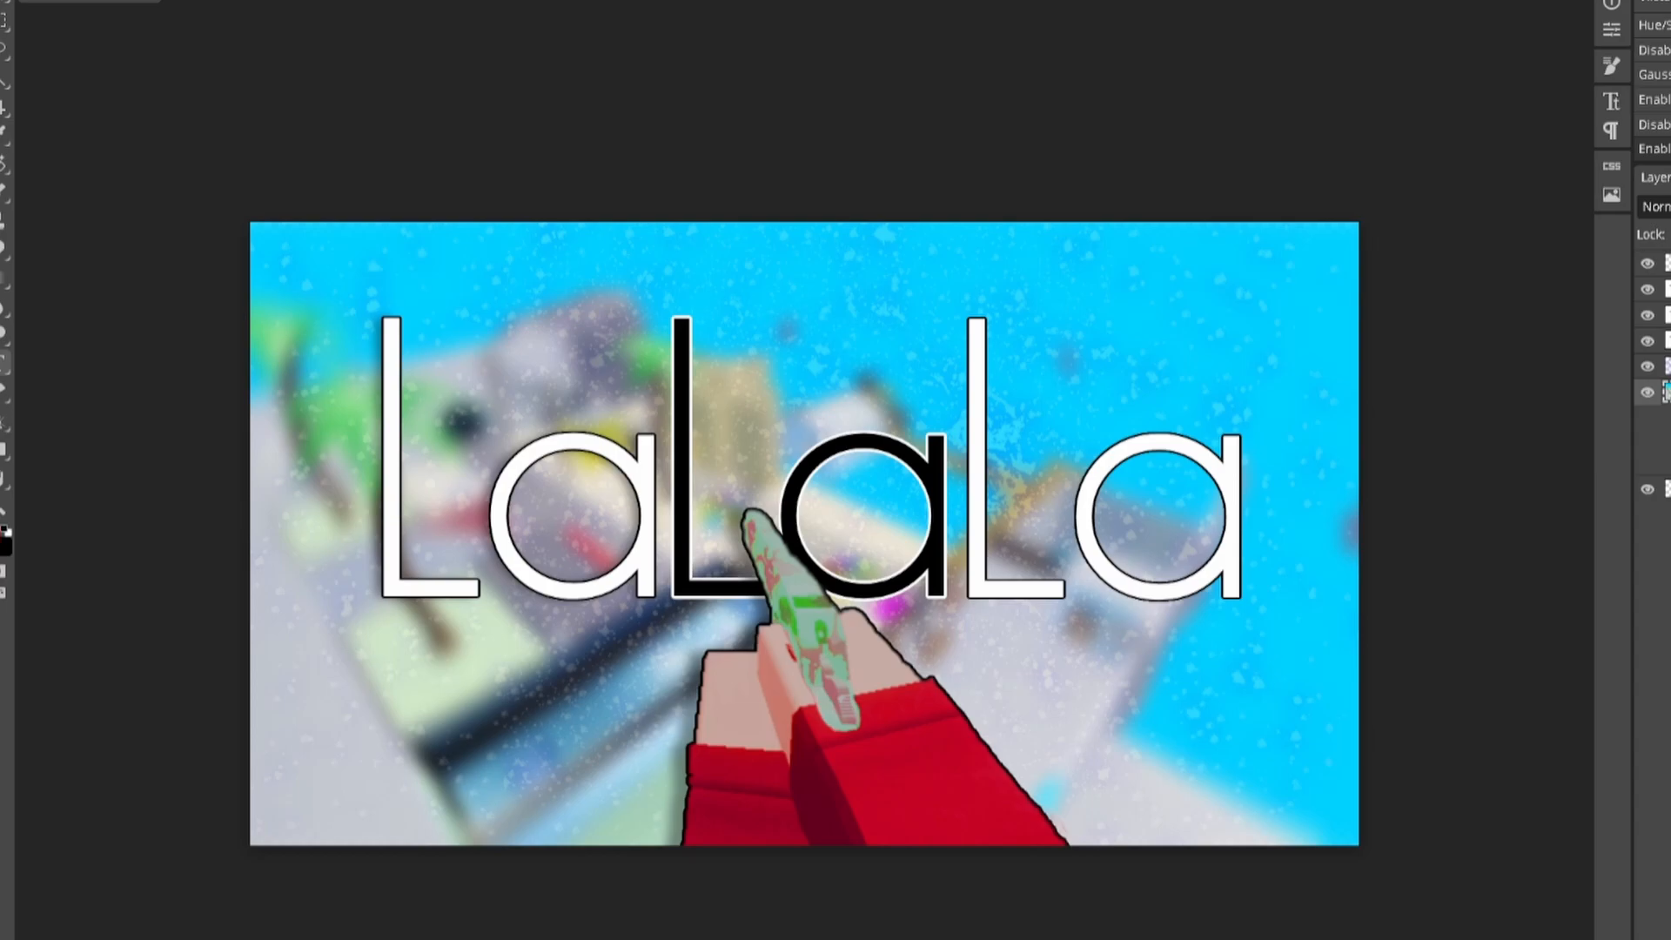
Step: Turn off the background's Gaussian blur and commit a text entry above the picture
left_click(1669, 443)
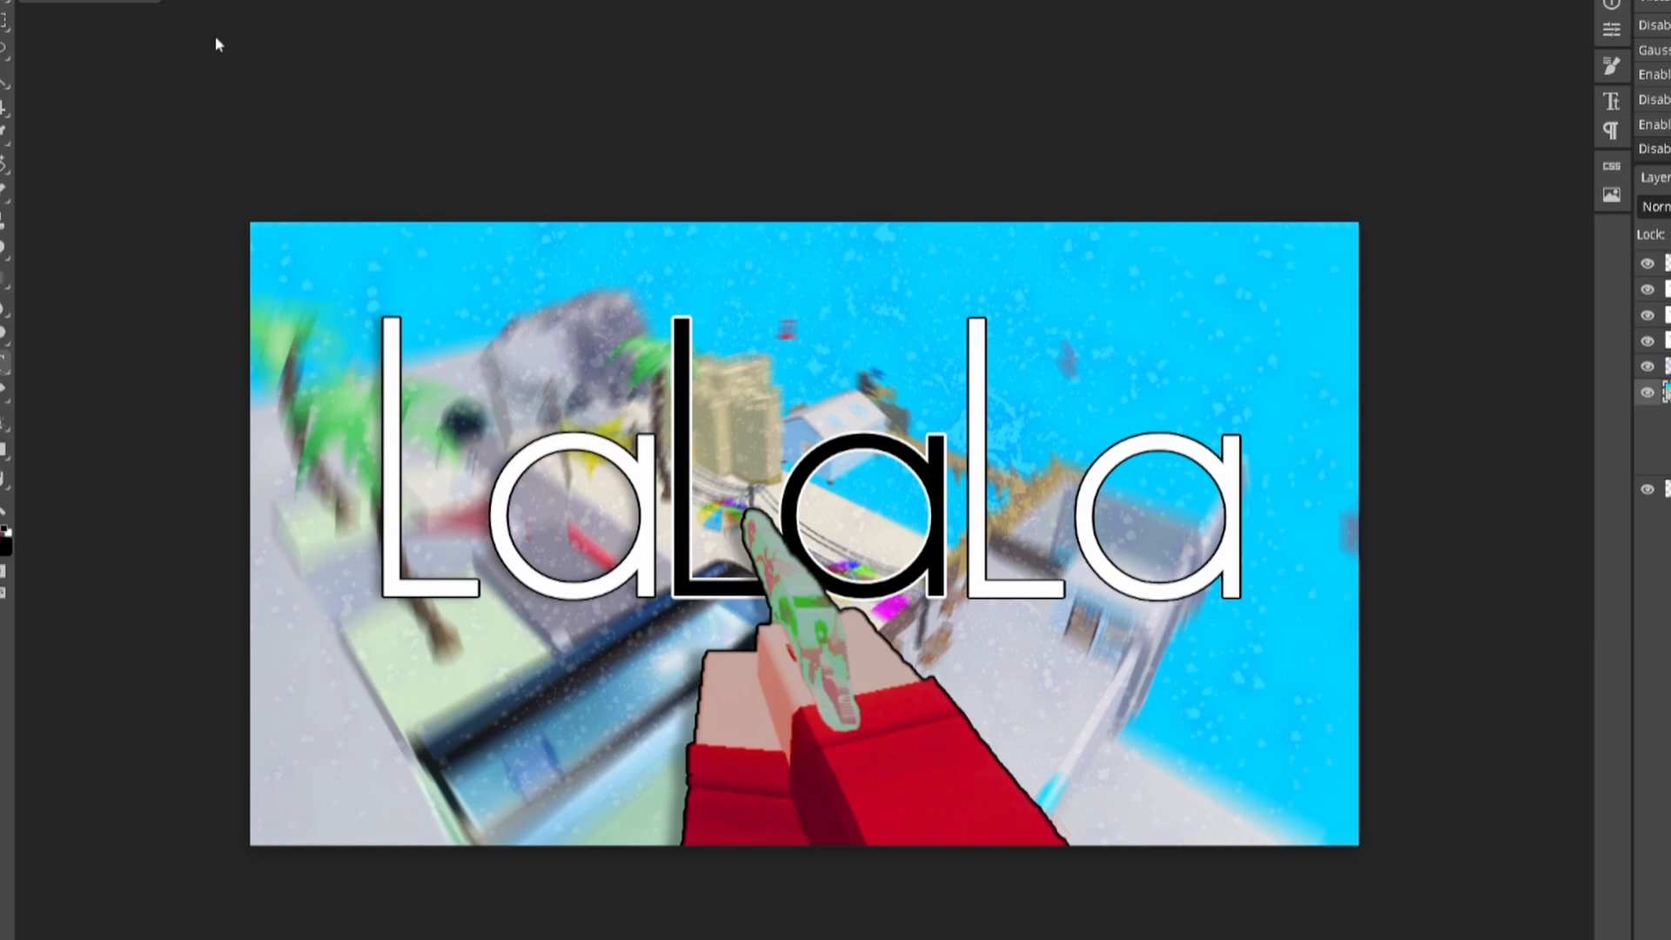
left_click(12, 0)
mouse_move(36, 0)
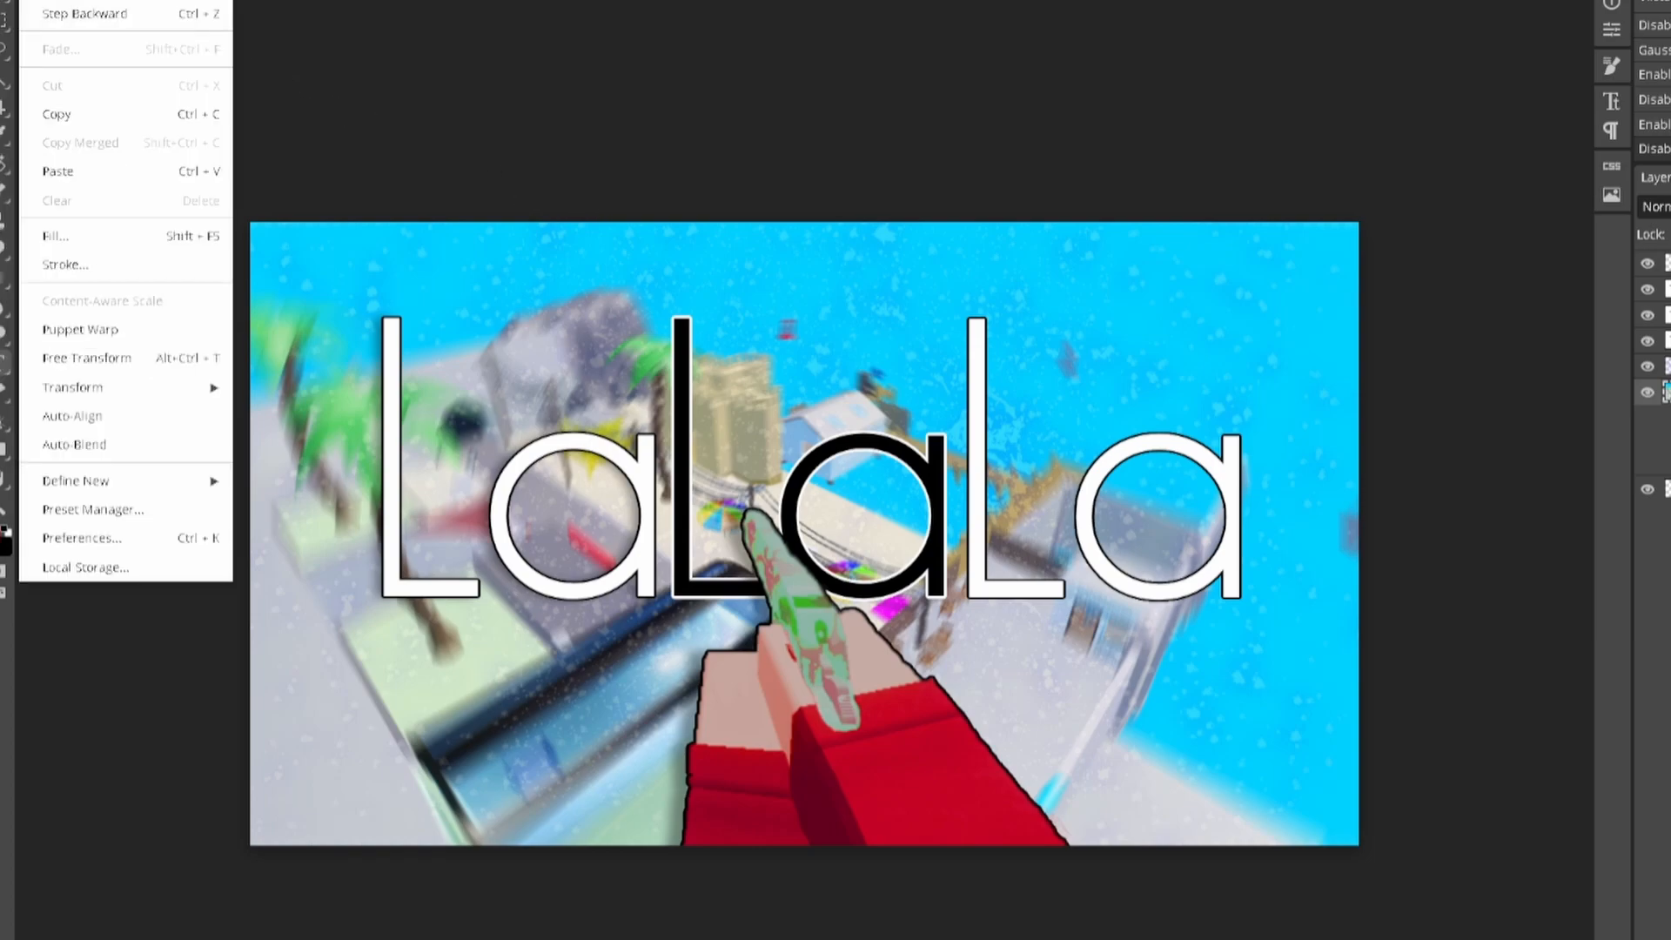
left_click(443, 49)
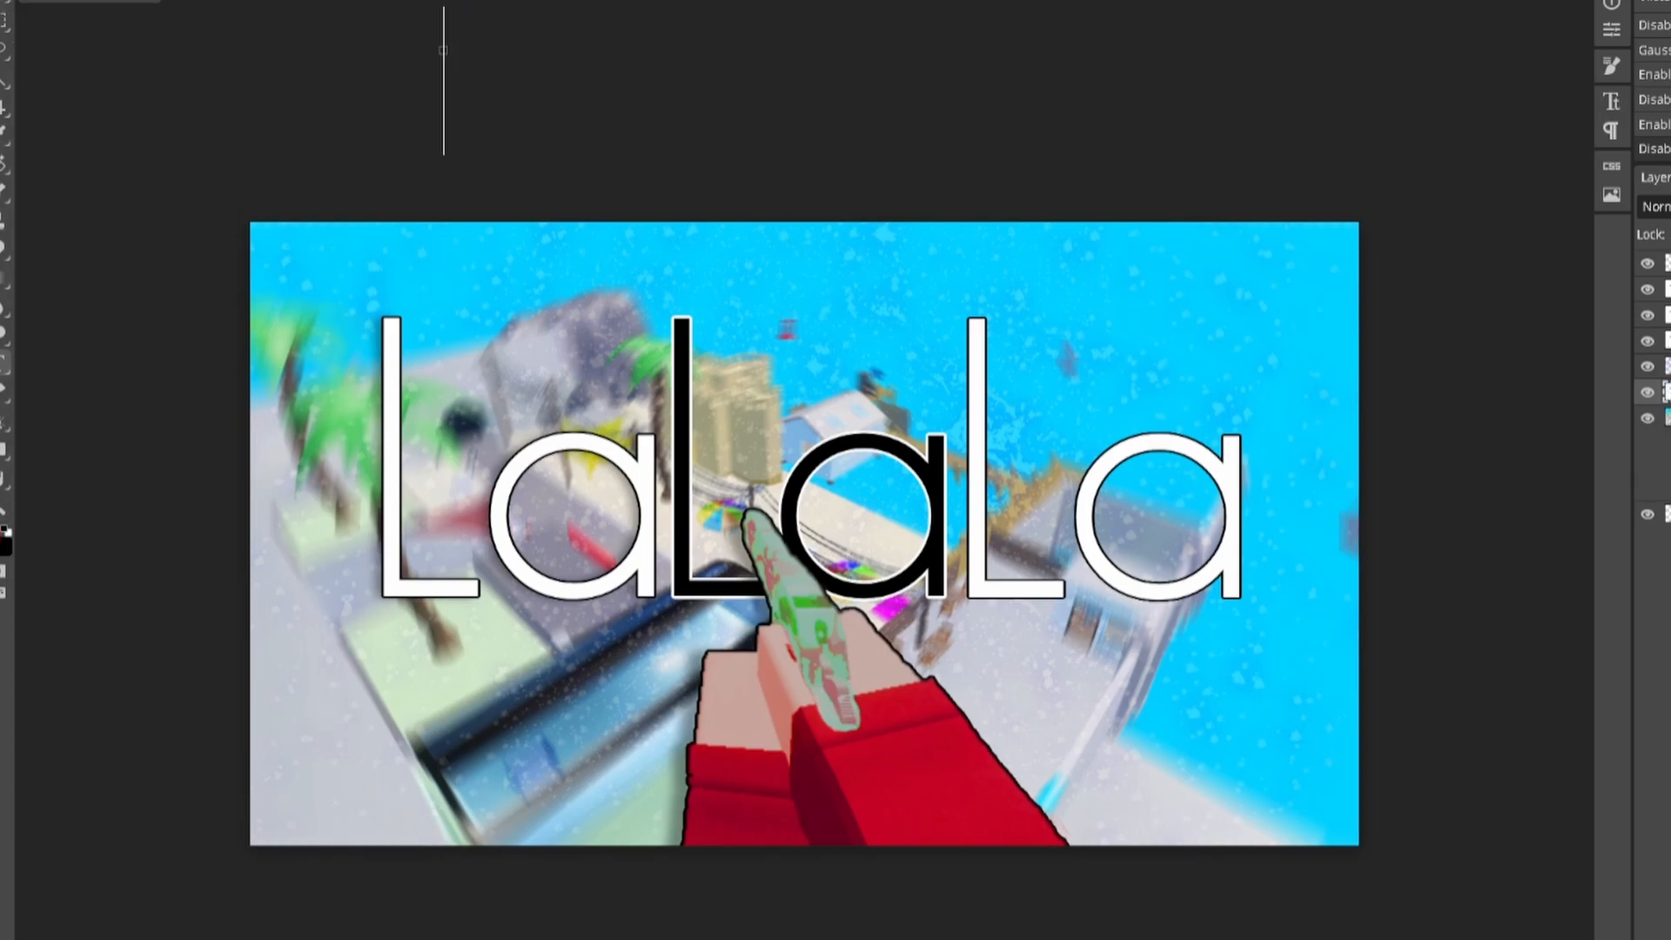
left_click(3, 1)
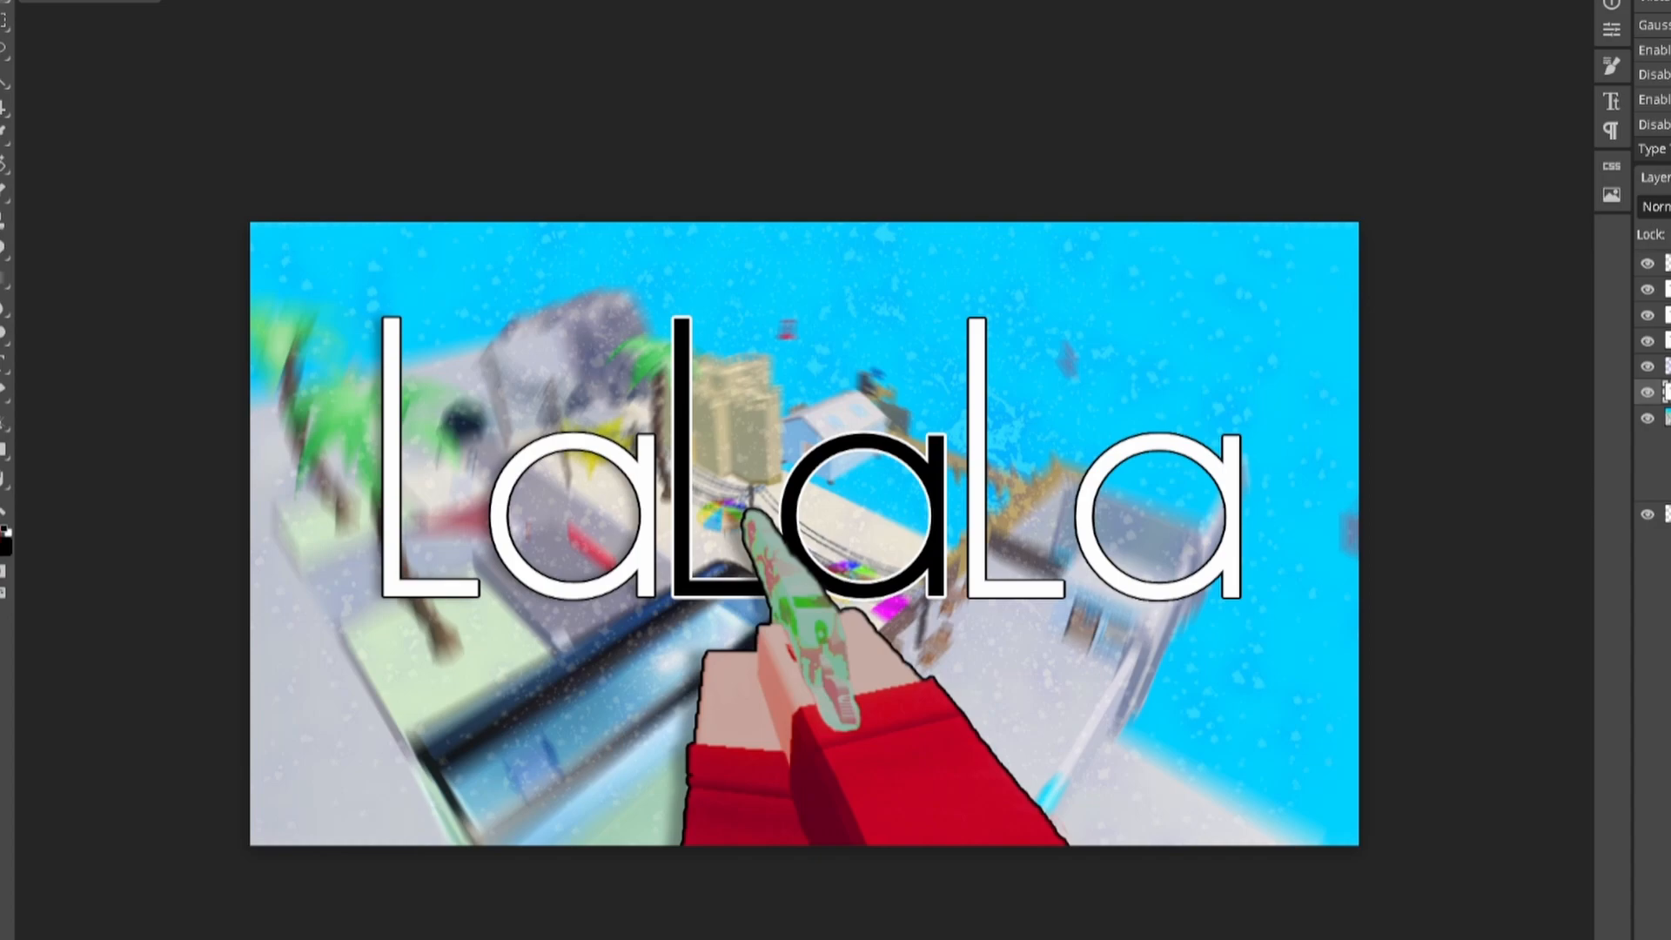
left_click(3, 0)
mouse_move(37, 0)
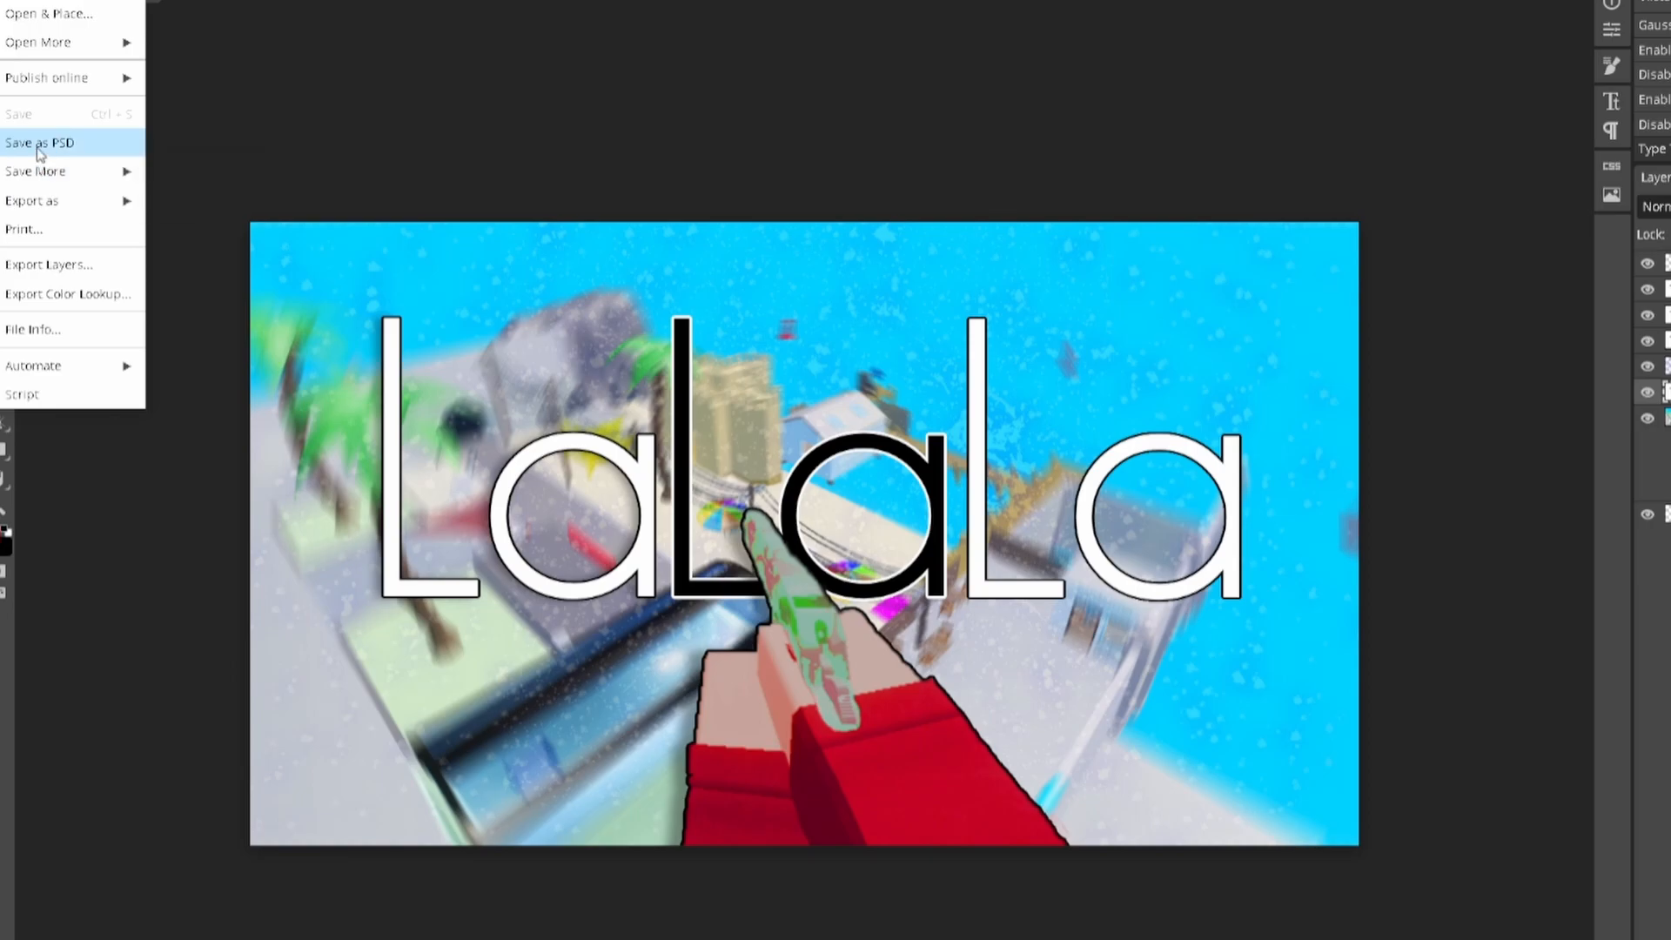
Step: Save the project as PSD and export the thumbnail as a 1280×720 PNG
left_click(38, 147)
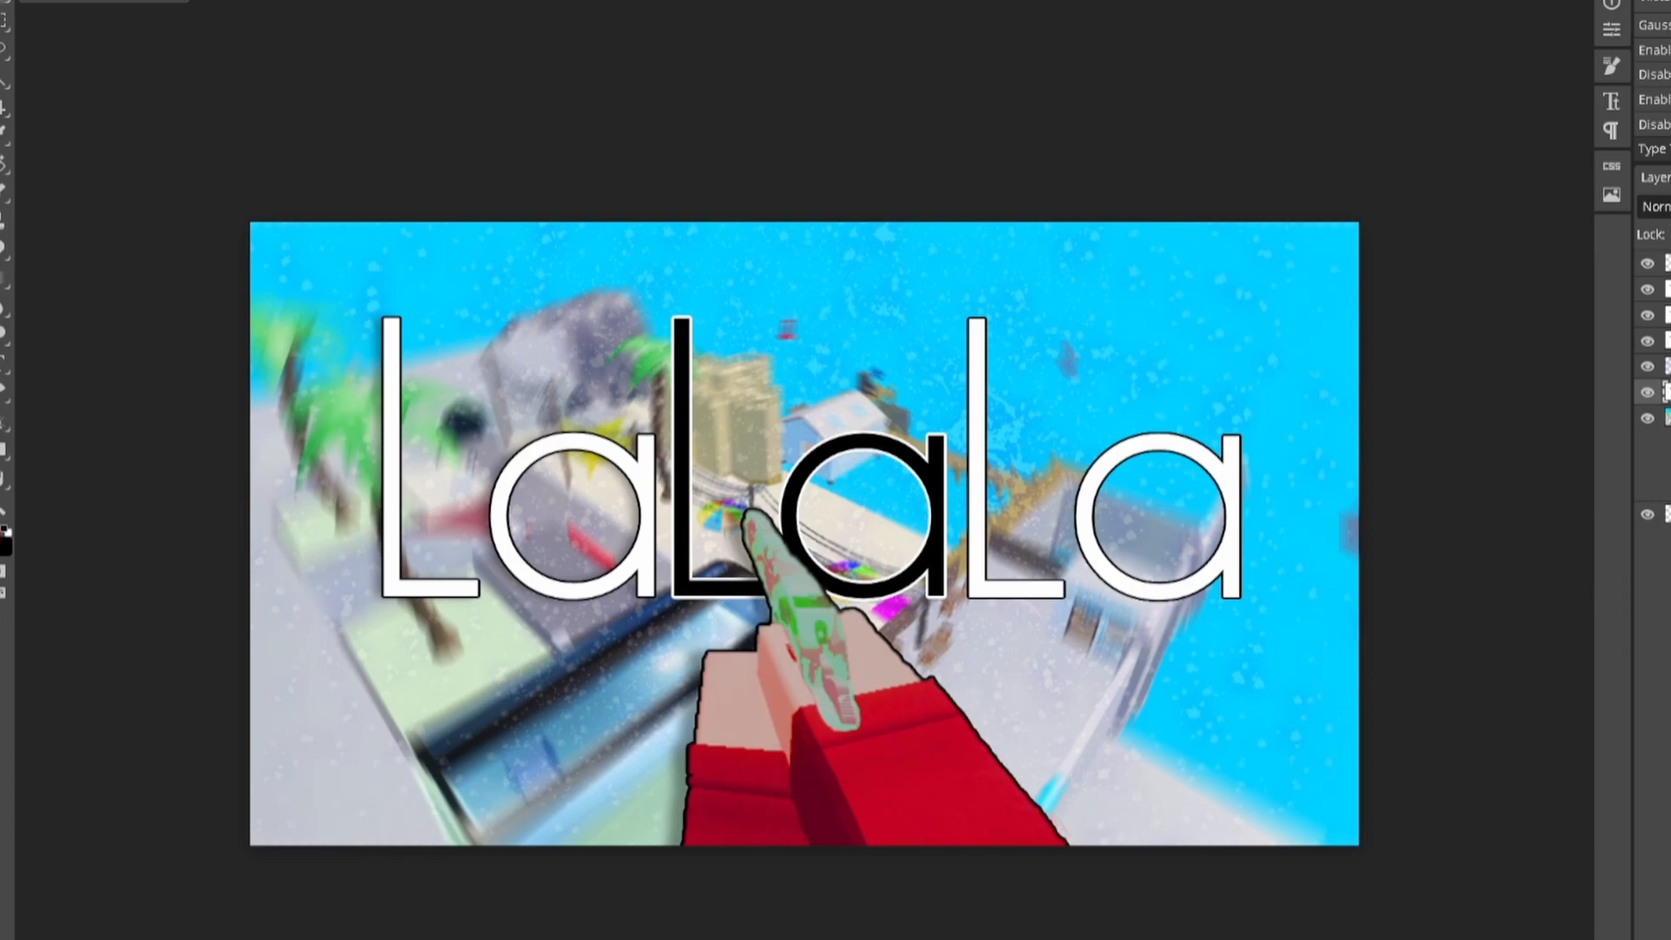
left_click(9, 0)
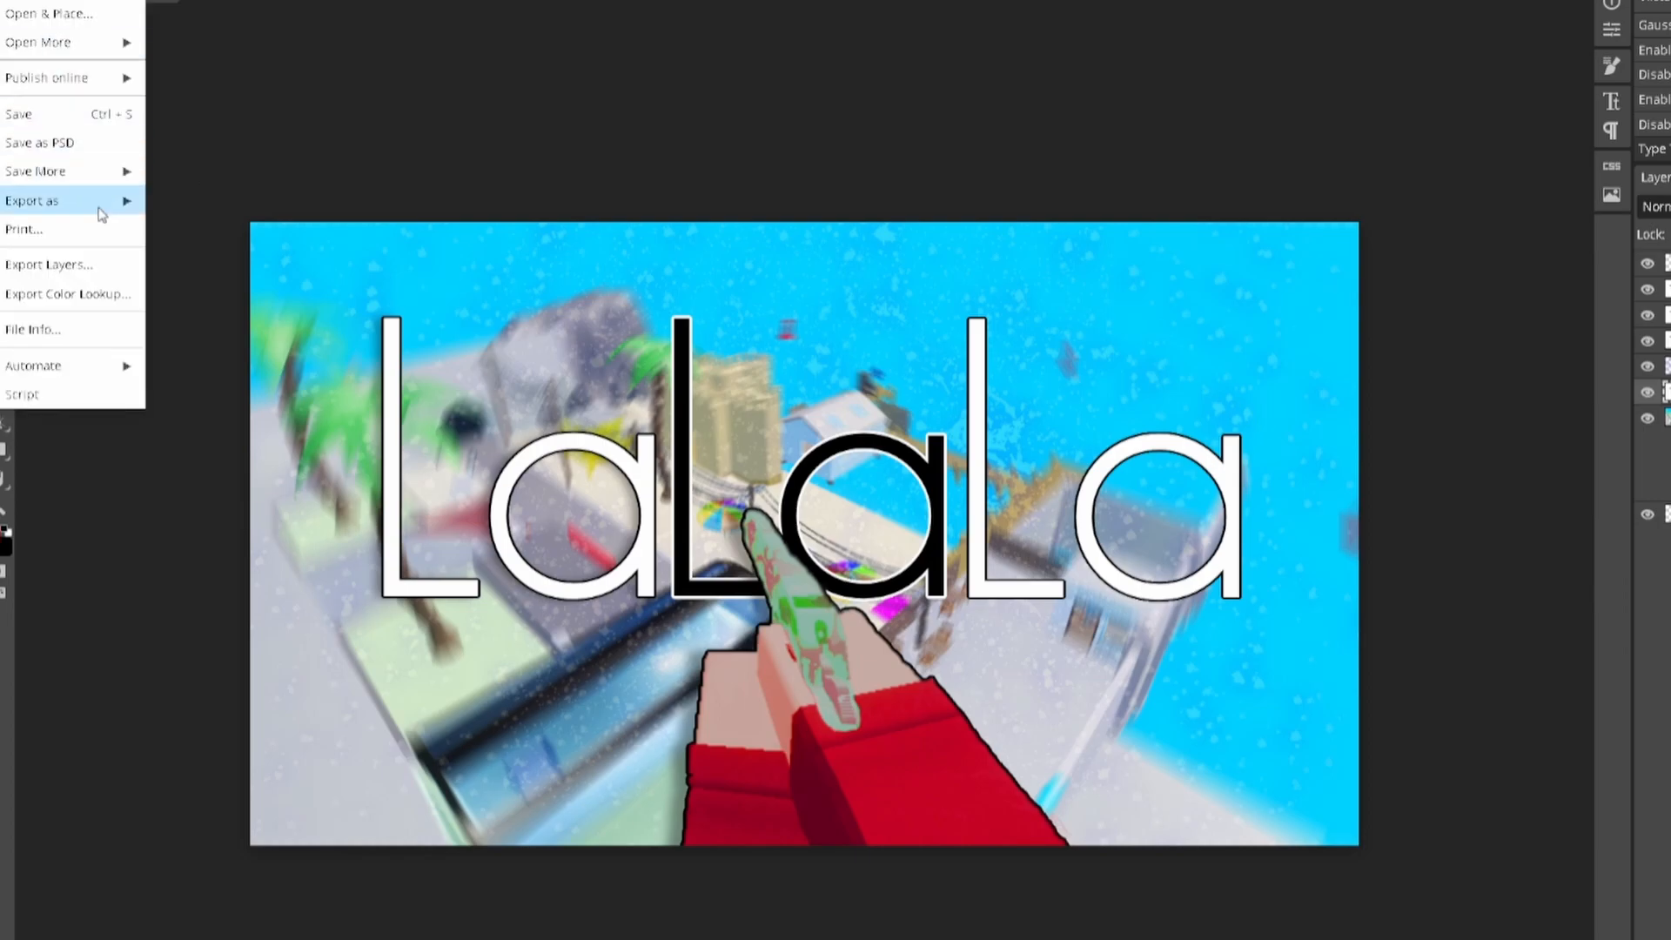
mouse_move(95, 208)
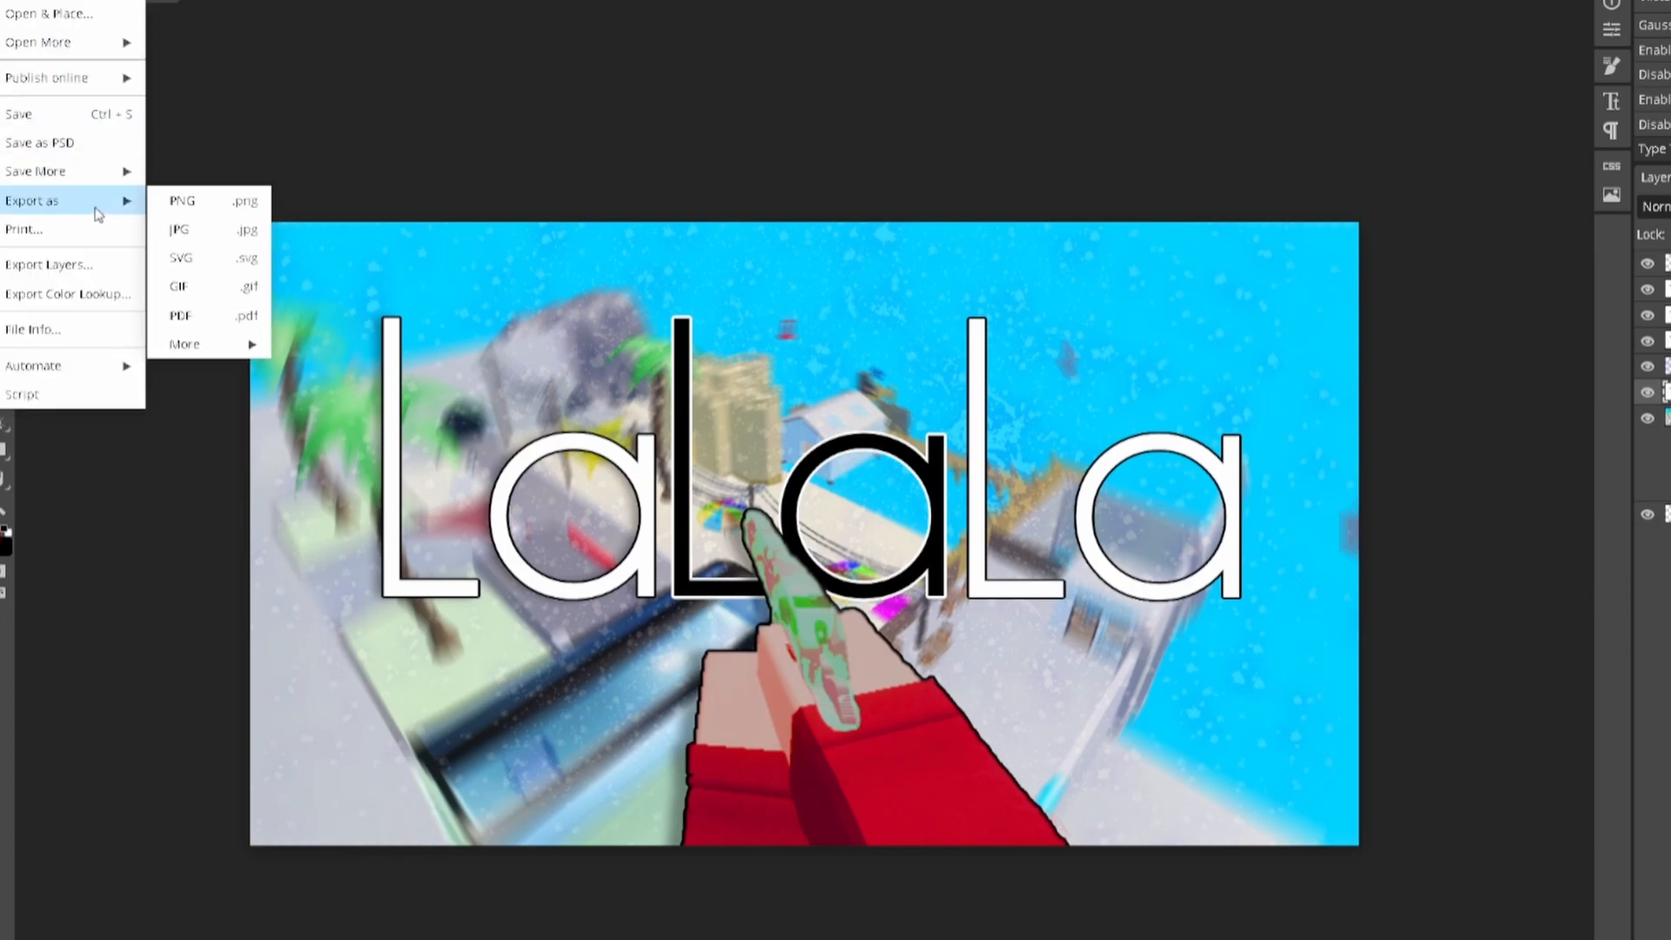
left_click(203, 213)
scroll(319, 279, "down", 3)
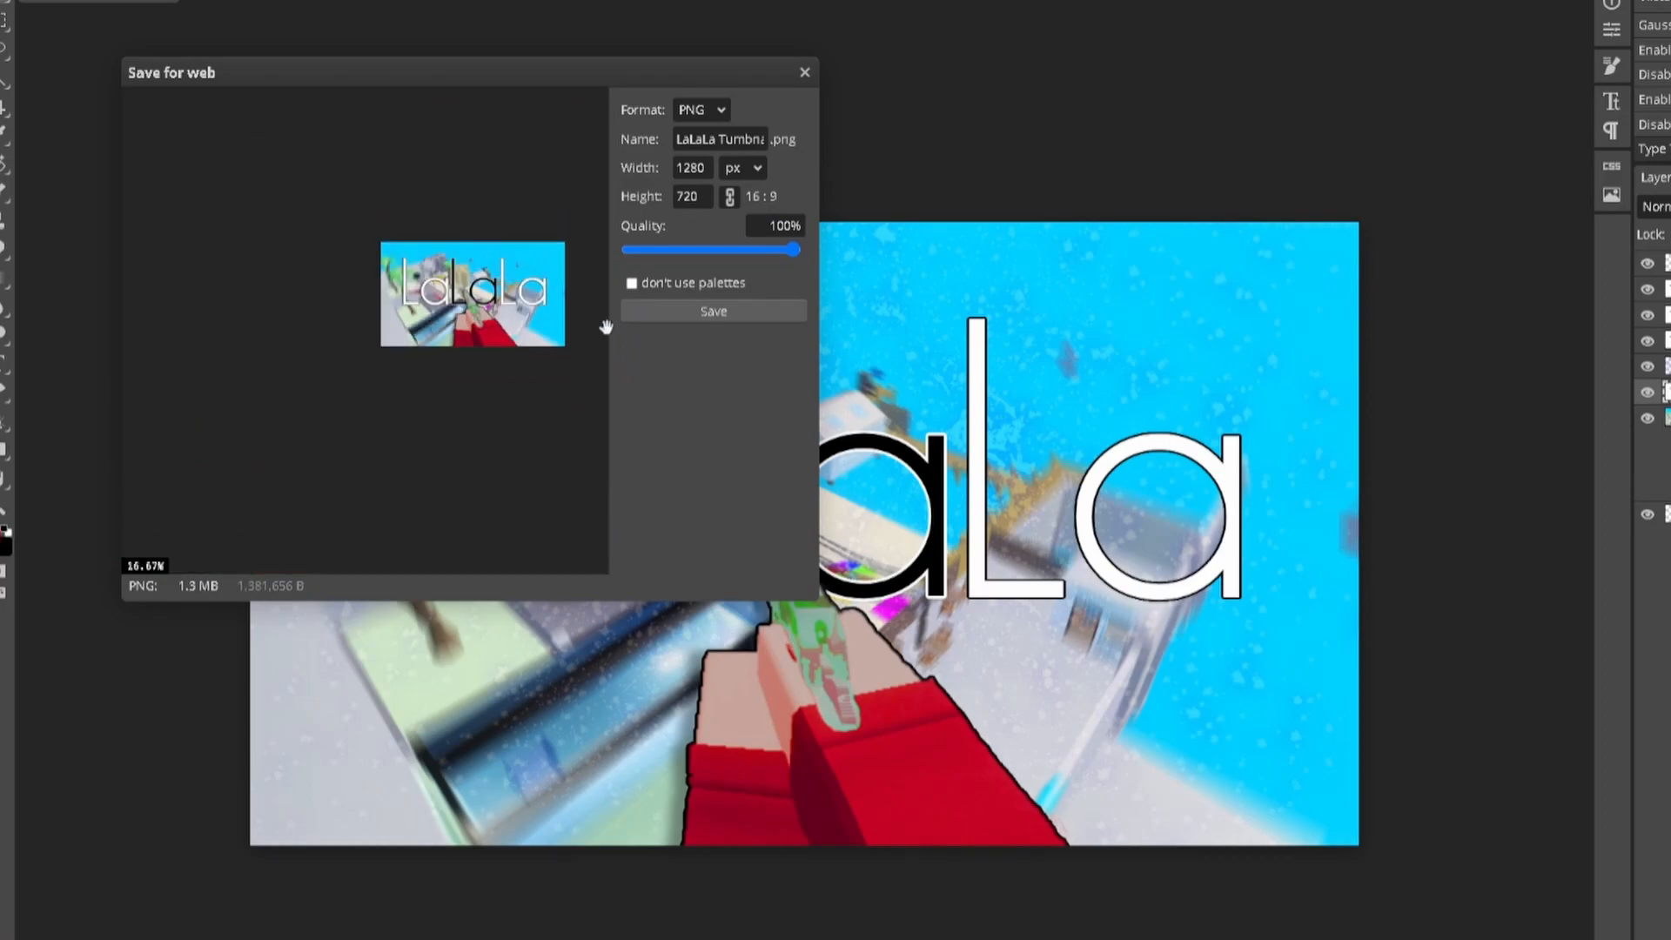
scroll(483, 324, "up", 2)
left_click_drag(467, 315, 394, 358)
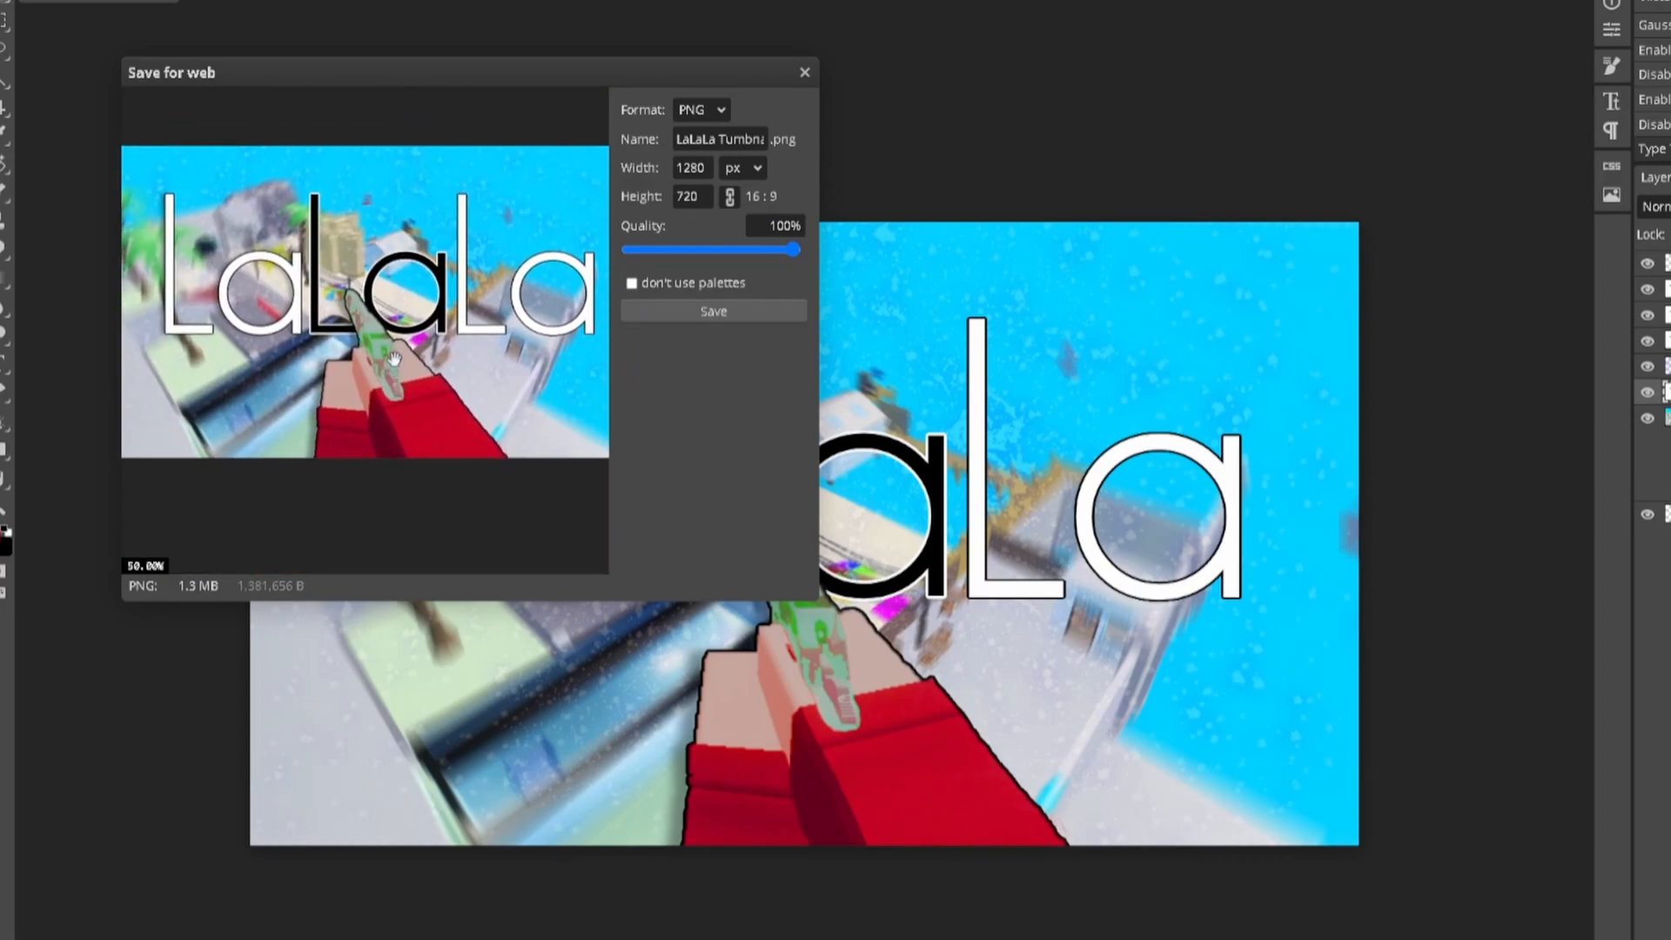
left_click(669, 311)
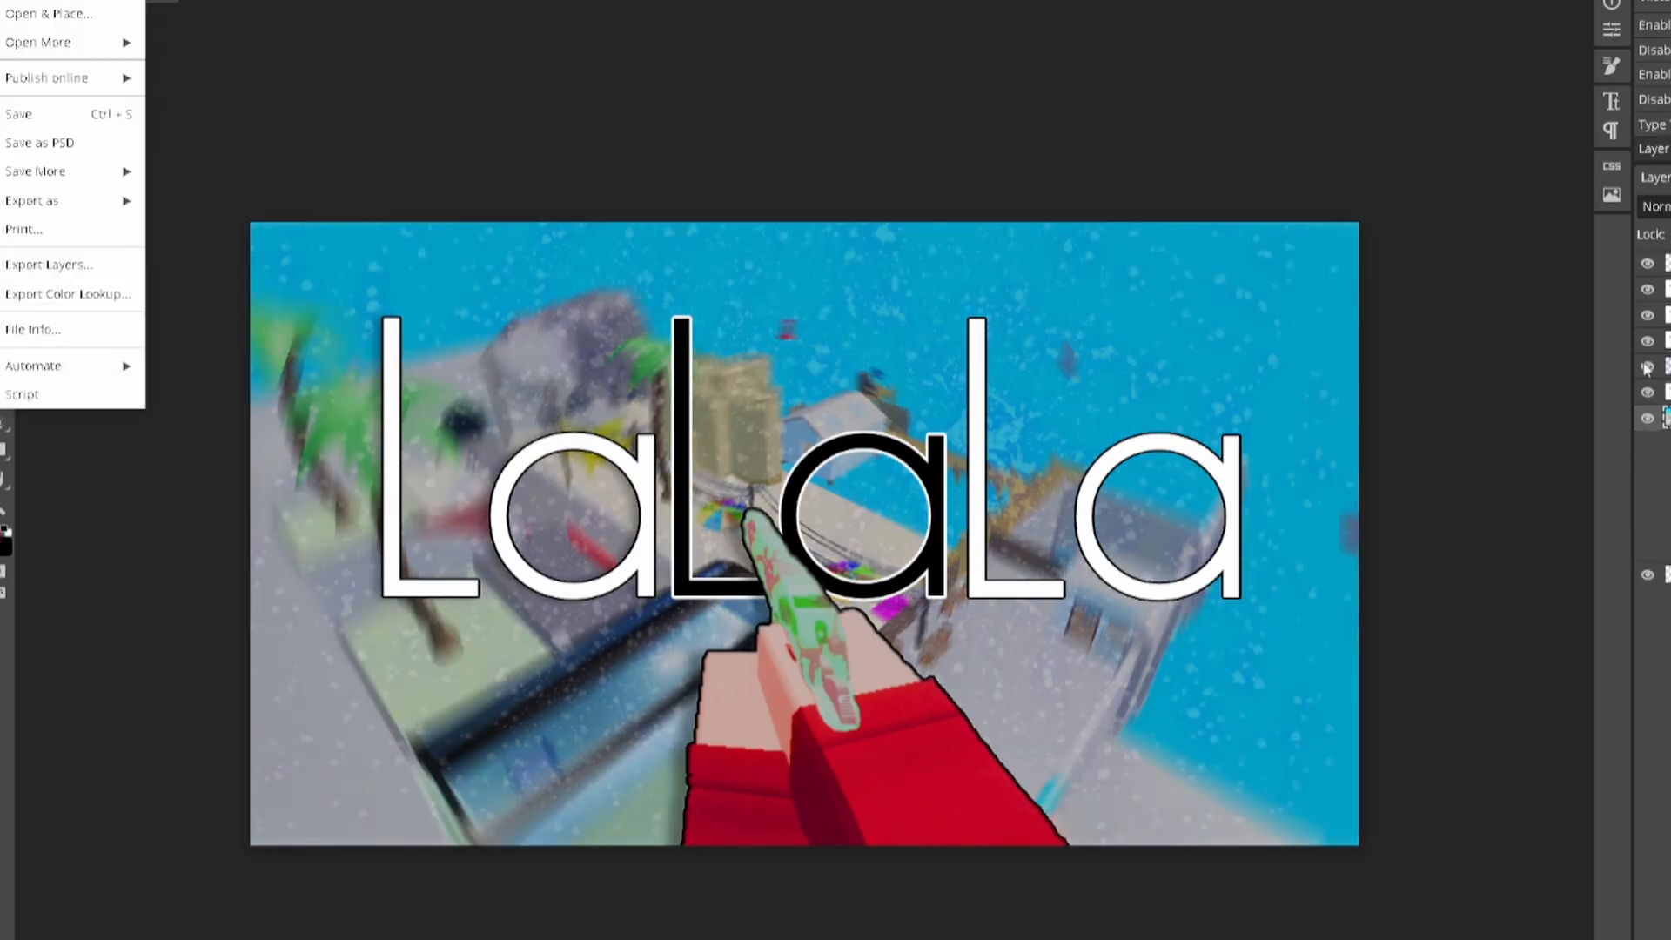
Step: Add a Satin style (Multiply, 23% opacity) to the background and bring up Save More
left_click(1663, 383)
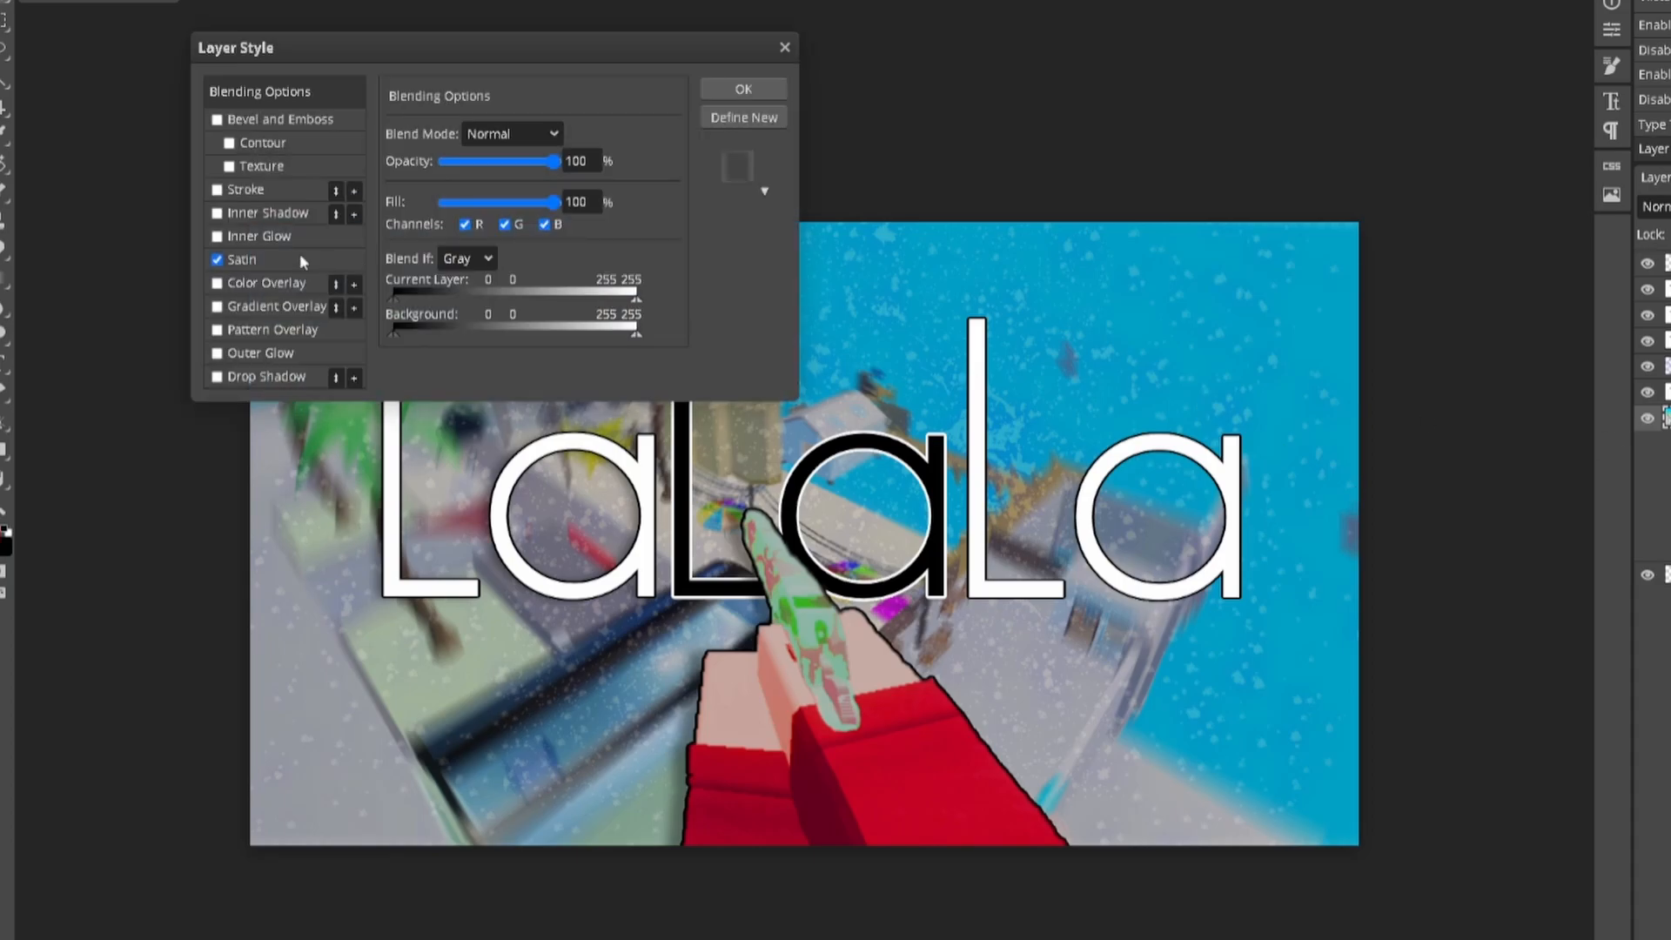
left_click(264, 258)
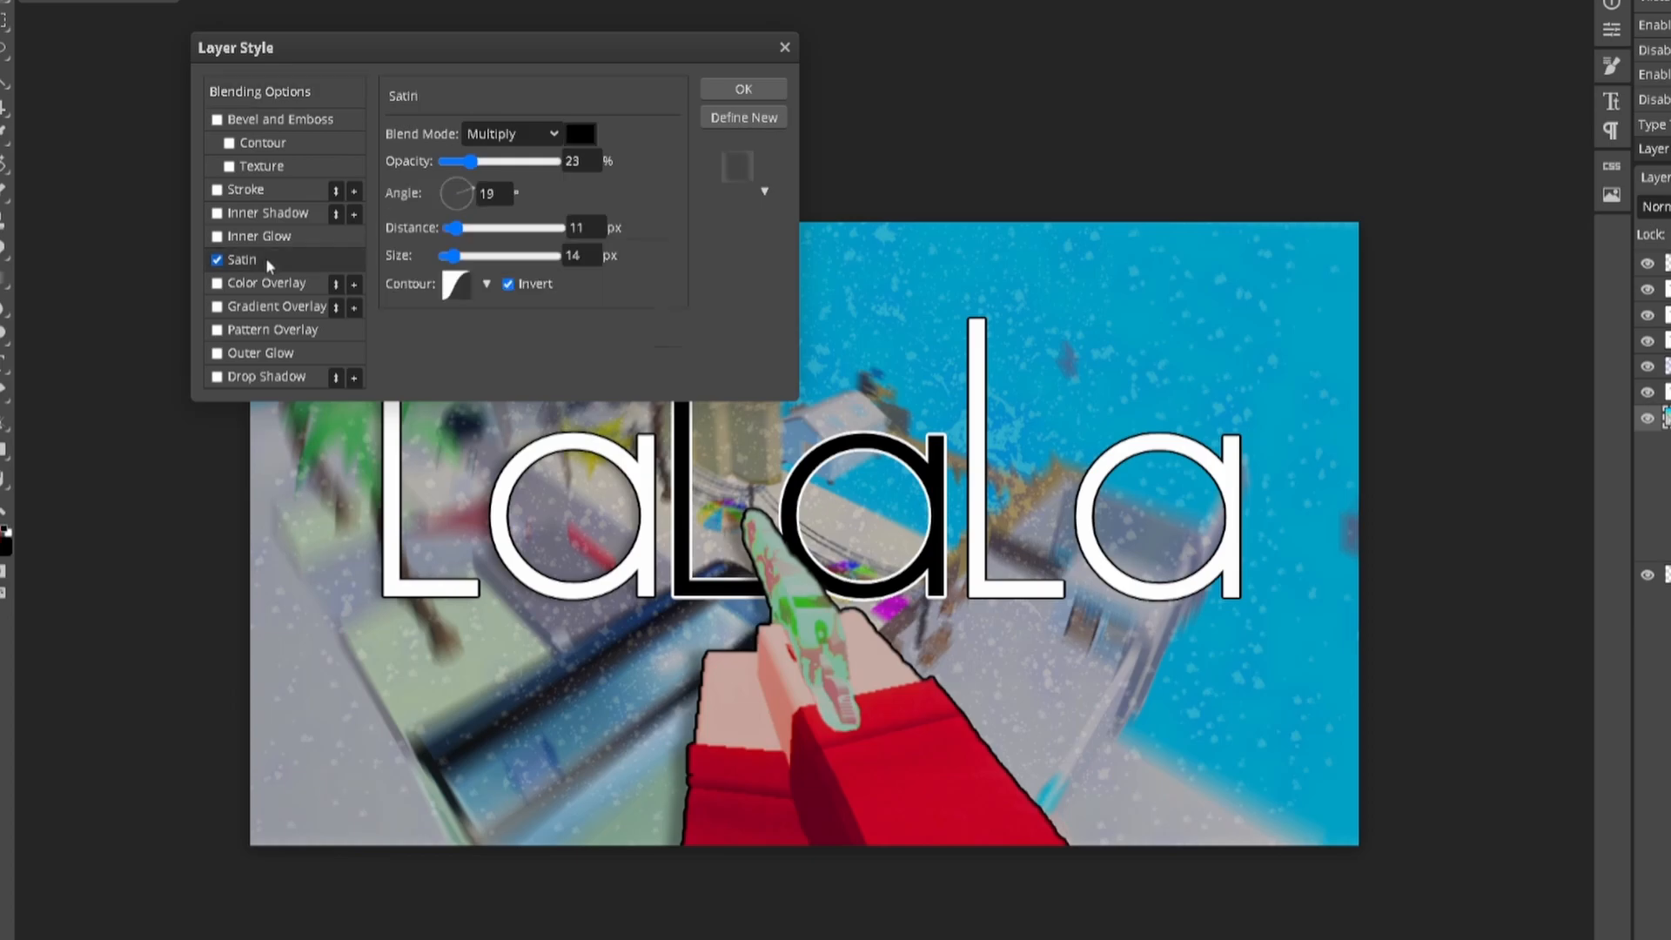
left_click(766, 83)
left_click(5, 0)
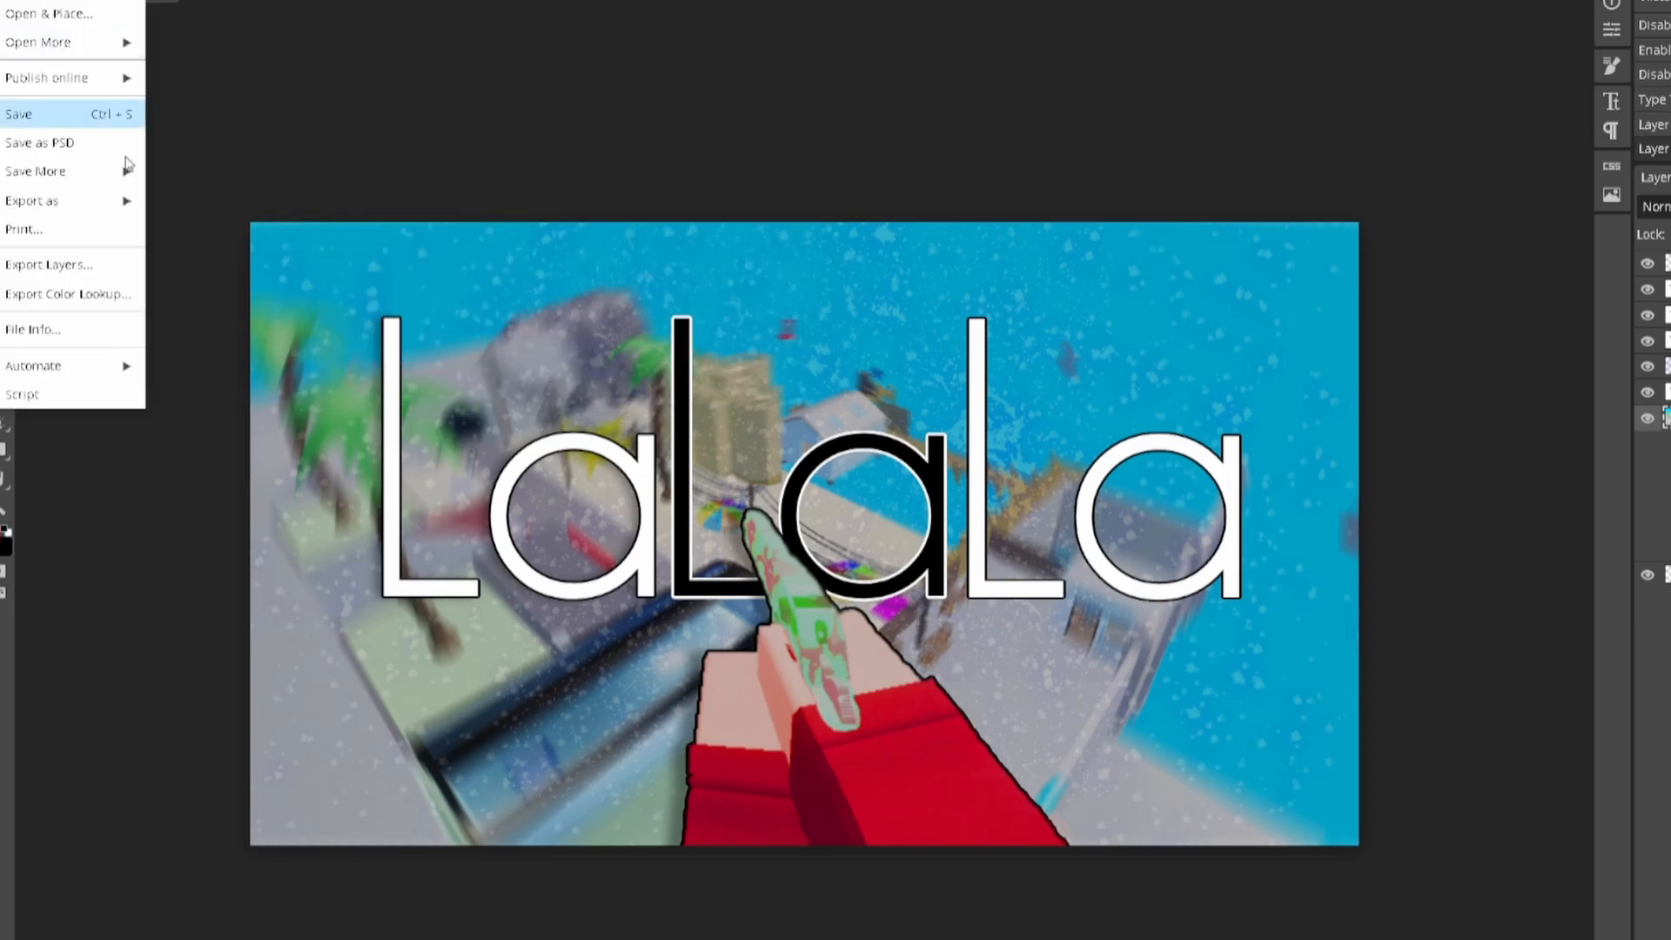
mouse_move(81, 174)
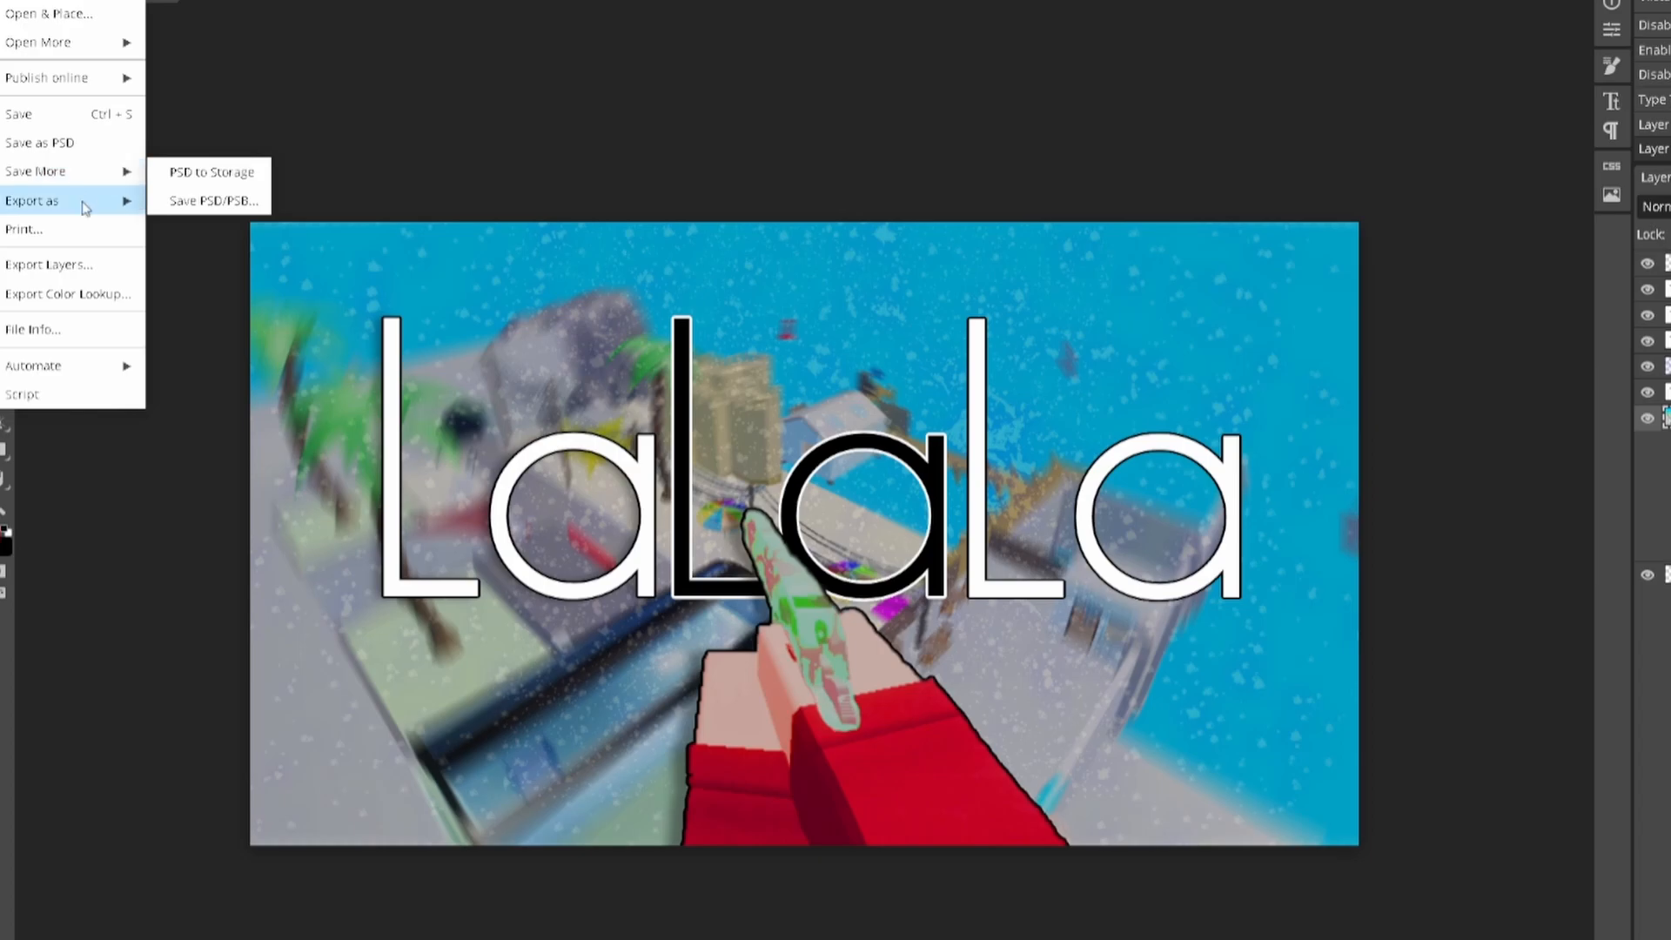